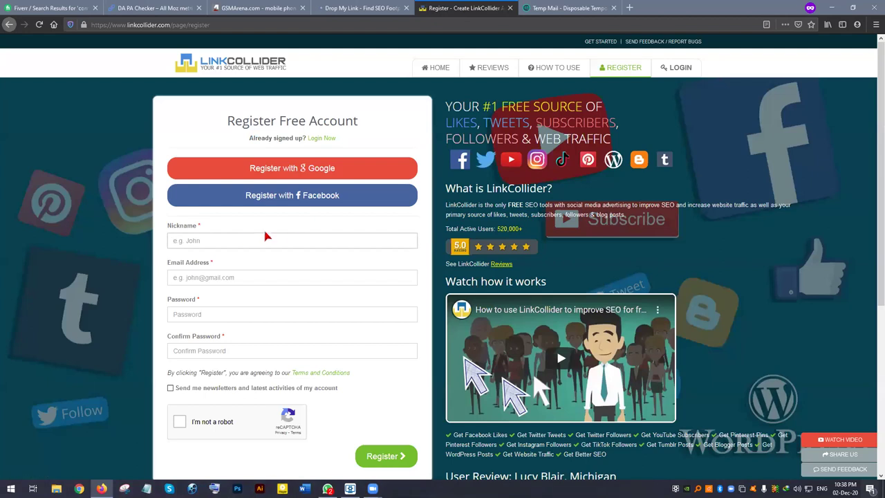
# Fill the LinkCollider registration with a nickname, the temporary email and a confirmed password
pyautogui.click(201, 276)
pyautogui.hotkey('ctrl', 'v')
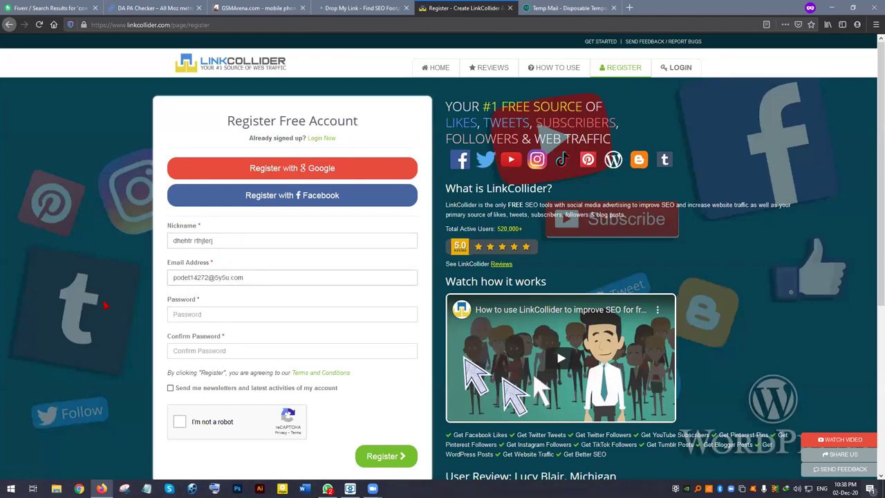
pyautogui.click(225, 312)
pyautogui.hotkey('ctrl', 'v')
pyautogui.click(174, 350)
pyautogui.hotkey('ctrl', 'v')
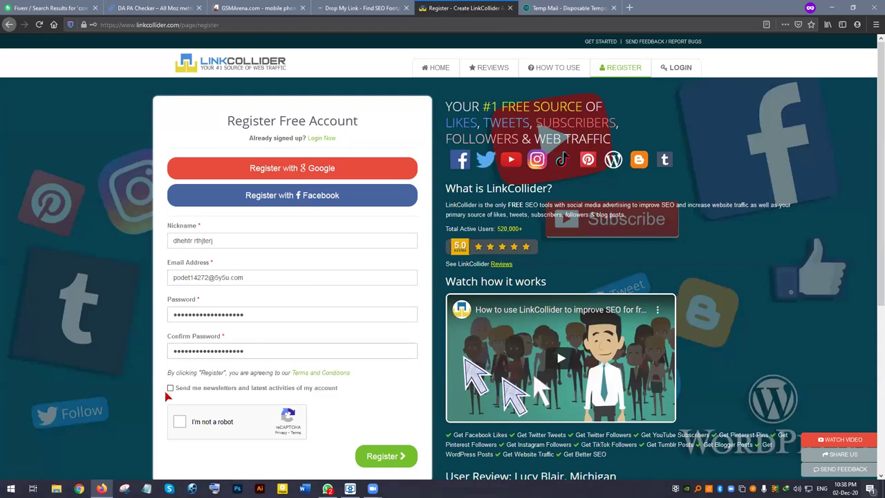
# Pass the reCAPTCHA by marking the three boat images, then submit the registration
pyautogui.click(180, 421)
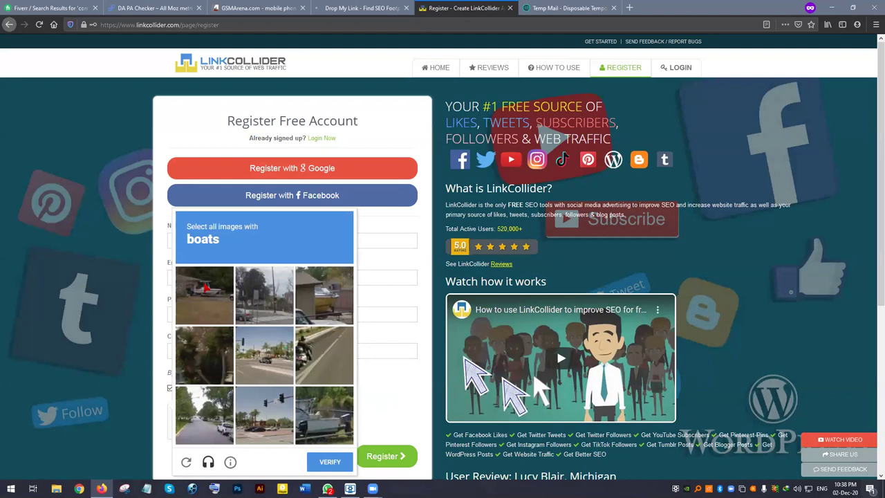
pyautogui.click(207, 289)
pyautogui.click(309, 288)
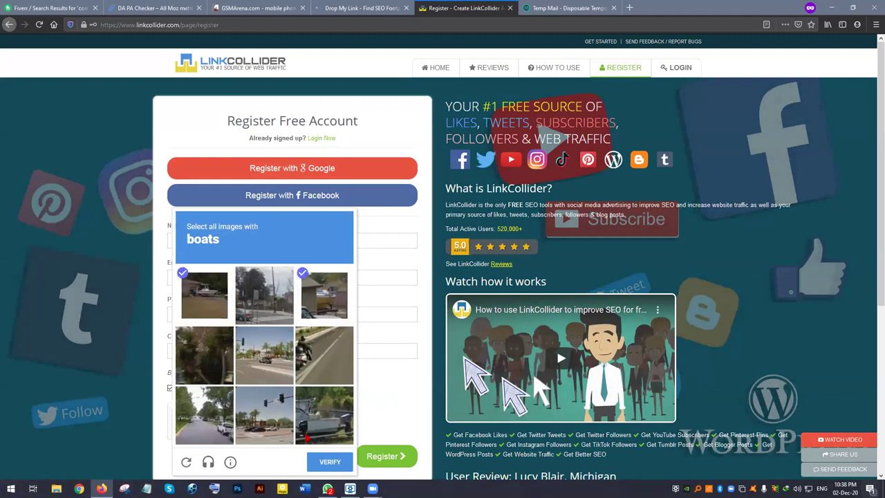
pyautogui.click(319, 422)
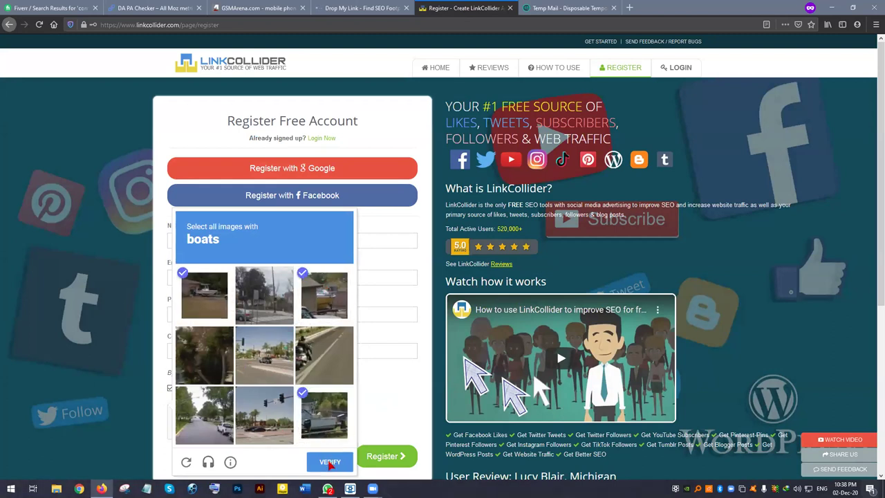
pyautogui.click(331, 461)
pyautogui.click(387, 455)
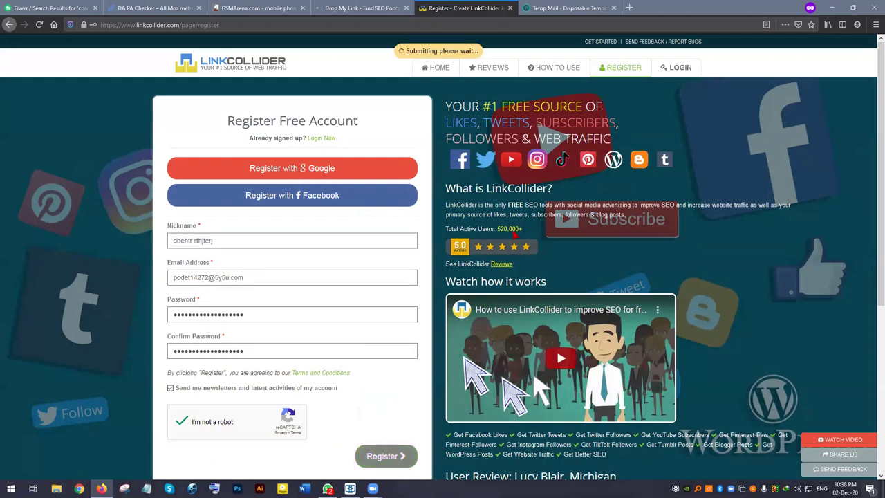
pyautogui.click(362, 7)
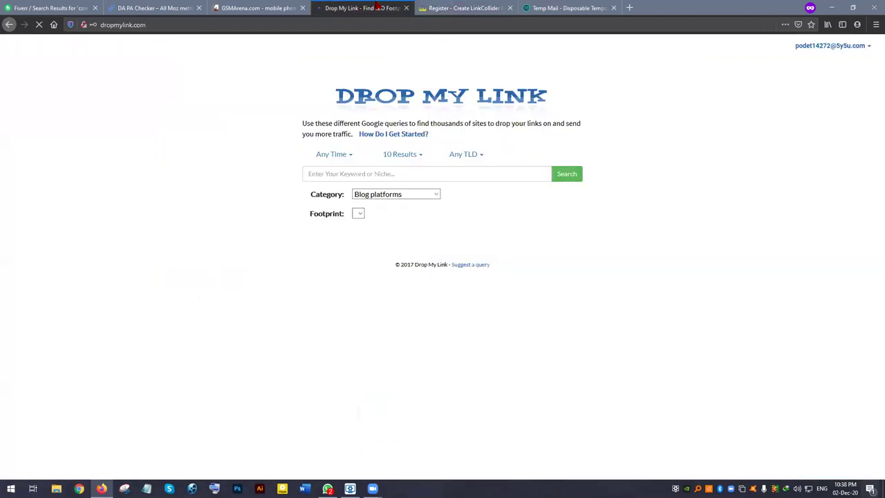
# Open the Drop My Link and LinkCollider emails from the Temp Mail inbox in separate tabs
pyautogui.click(443, 7)
pyautogui.click(539, 8)
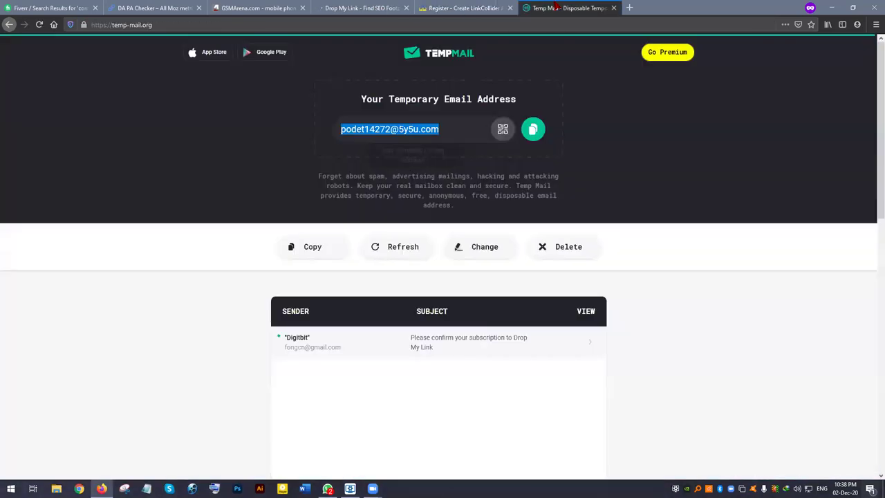
pyautogui.middleClick(436, 344)
pyautogui.middleClick(433, 373)
pyautogui.click(622, 8)
pyautogui.click(684, 8)
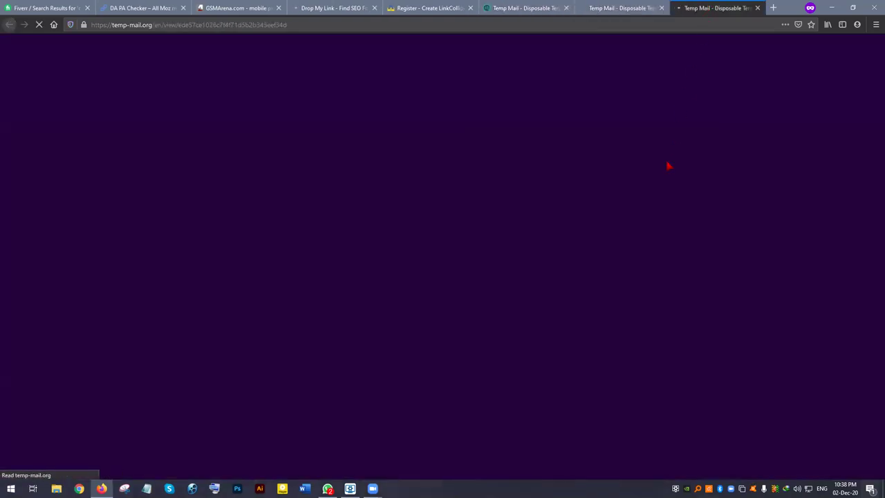
# Confirm the Drop My Link subscription and activate the LinkCollider account from the emails
pyautogui.scroll(-3, 397, 392)
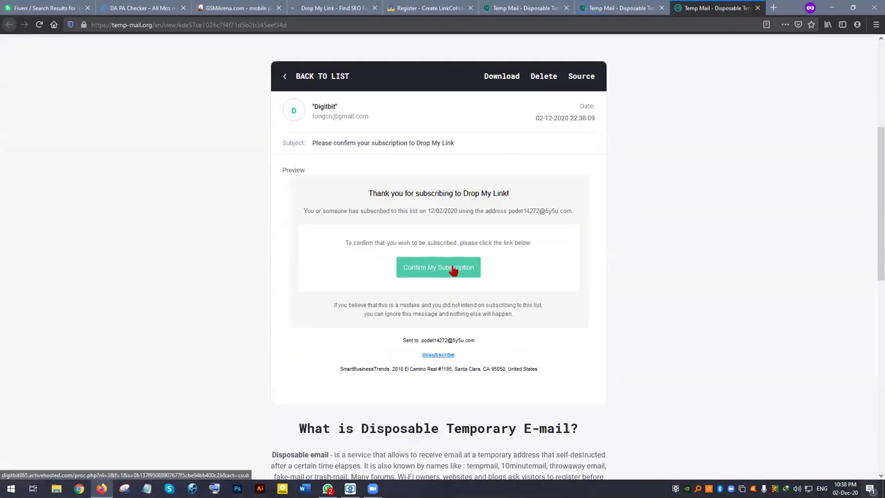
pyautogui.hotkey('ctrl', 'pageup')
pyautogui.scroll(-3, 437, 343)
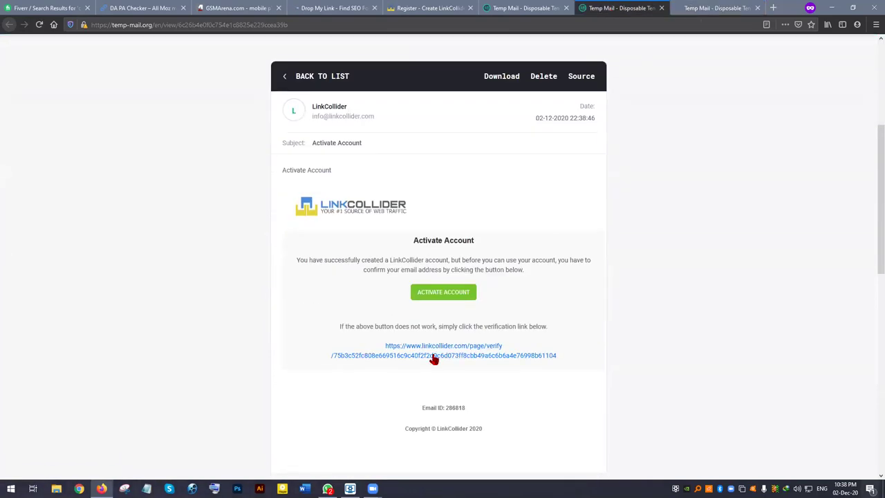
pyautogui.click(457, 292)
# Close the subscription-confirmed, account-activated and Temp Mail tabs
pyautogui.click(712, 7)
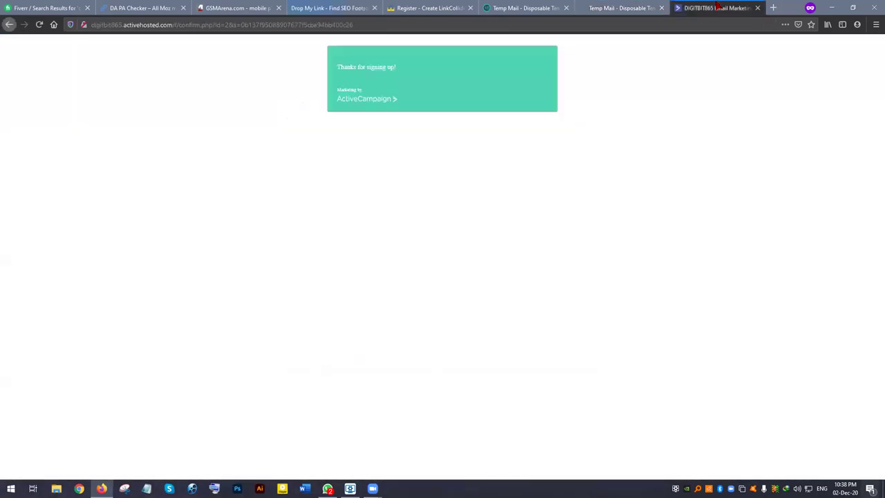
pyautogui.click(756, 8)
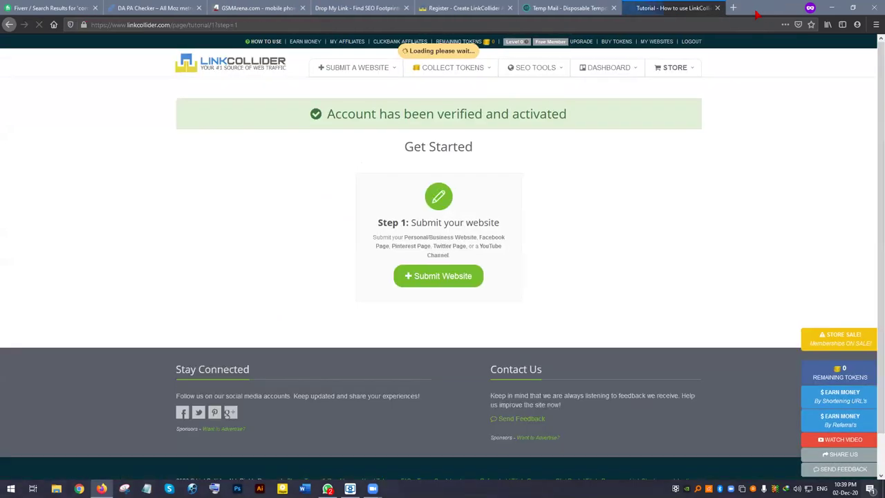
pyautogui.click(717, 8)
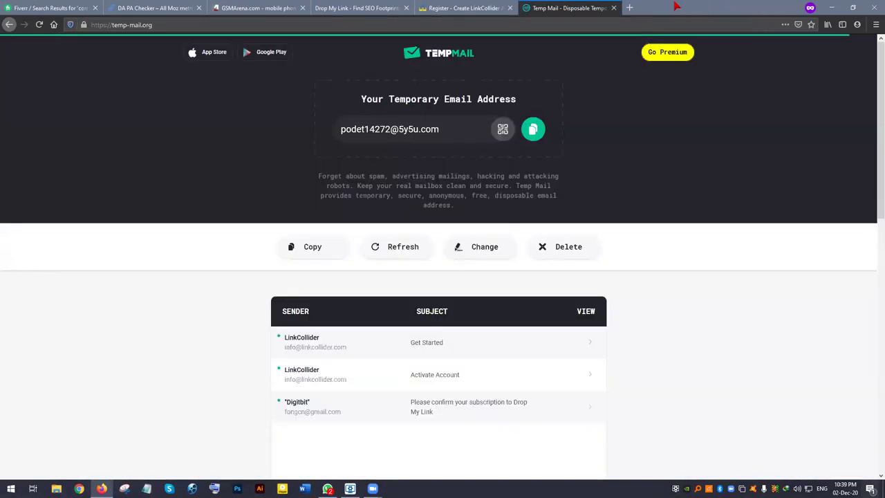
pyautogui.click(613, 8)
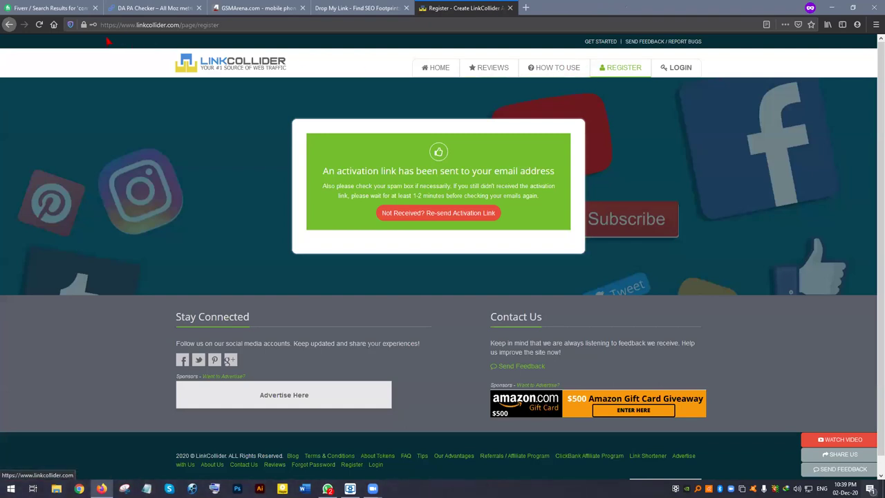
# Reload LinkCollider and open the Drop My Link tool from the SEO Tools menu
pyautogui.click(182, 25)
pyautogui.press('Return')
pyautogui.click(345, 8)
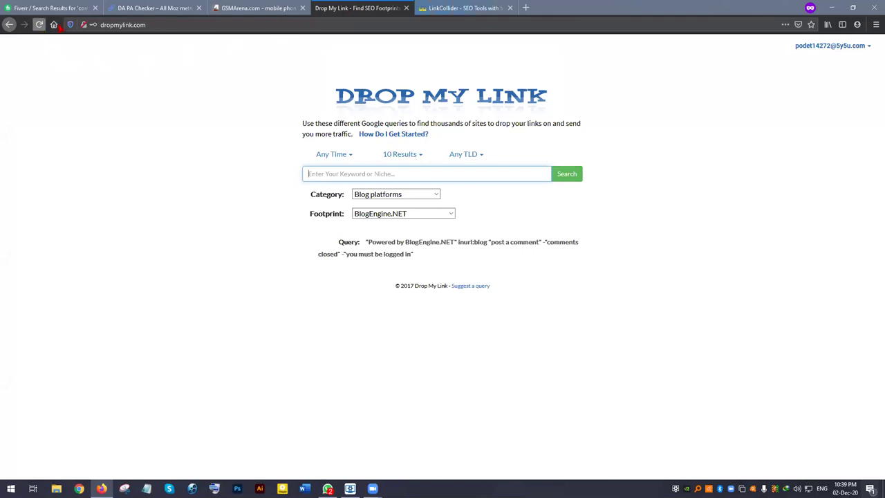
pyautogui.click(465, 8)
pyautogui.moveTo(452, 67)
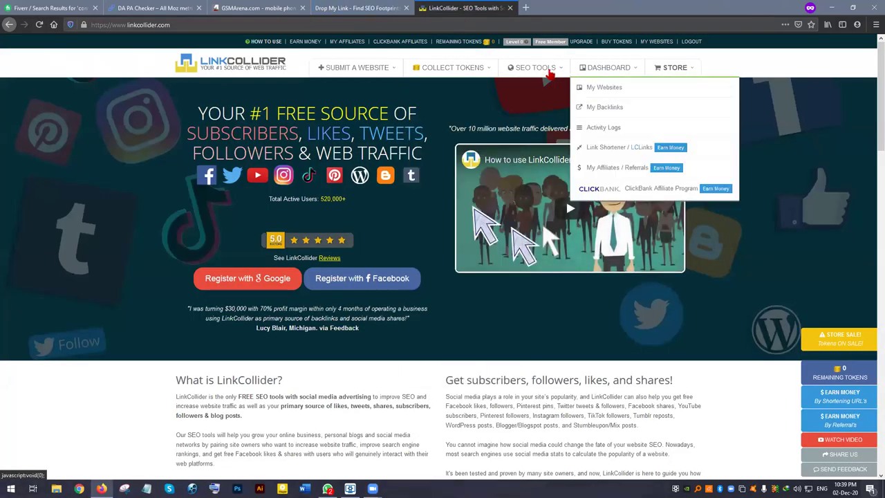
pyautogui.moveTo(552, 70)
pyautogui.click(541, 107)
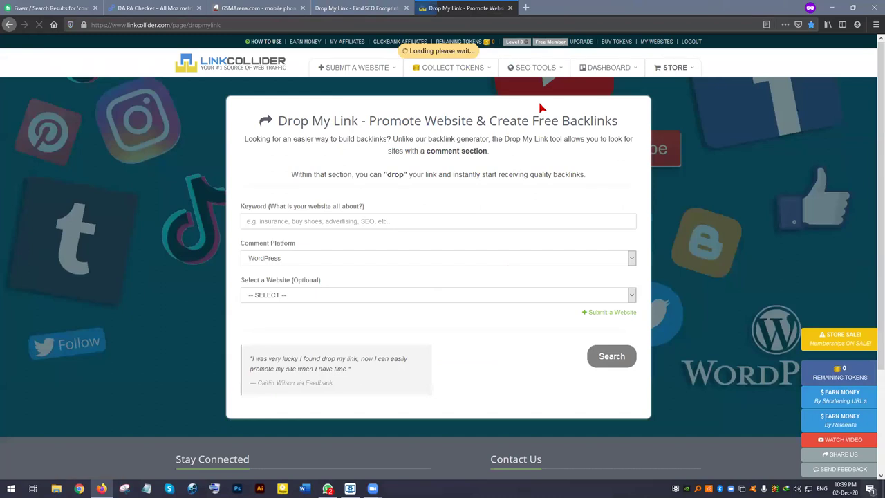
pyautogui.click(360, 8)
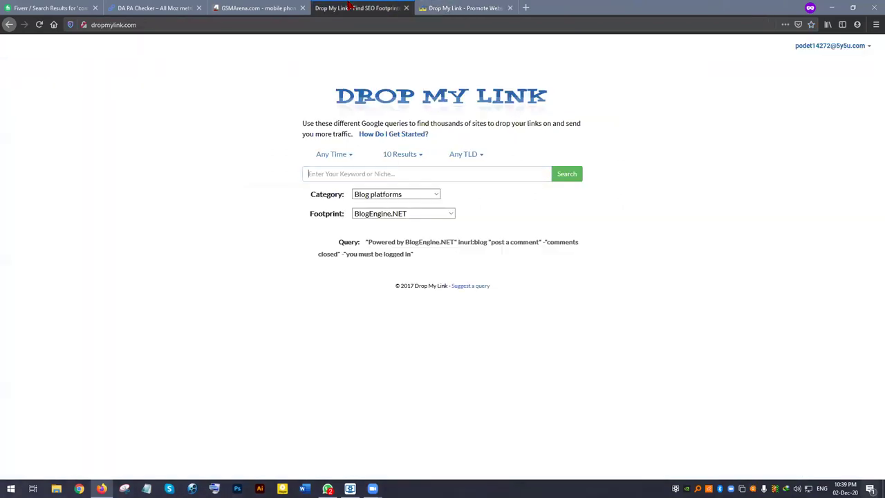
pyautogui.click(427, 7)
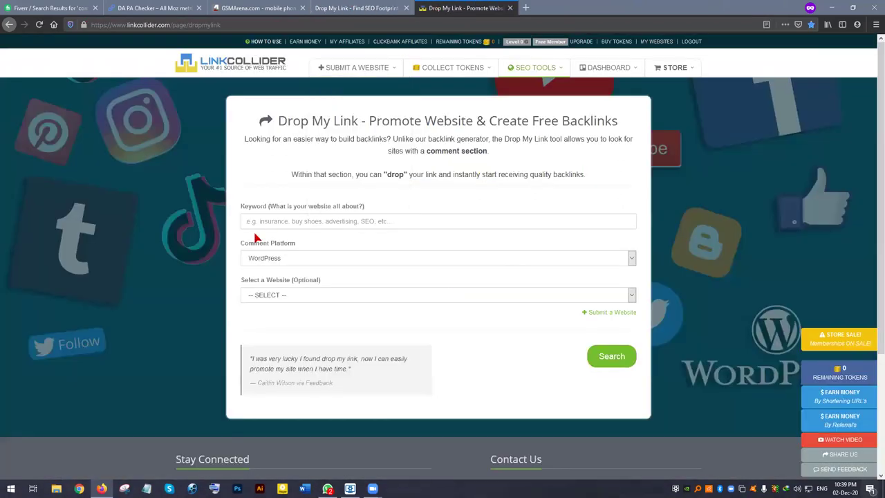
# Enter kitchen knife as the Drop My Link keyword
pyautogui.click(282, 221)
pyautogui.click(282, 221)
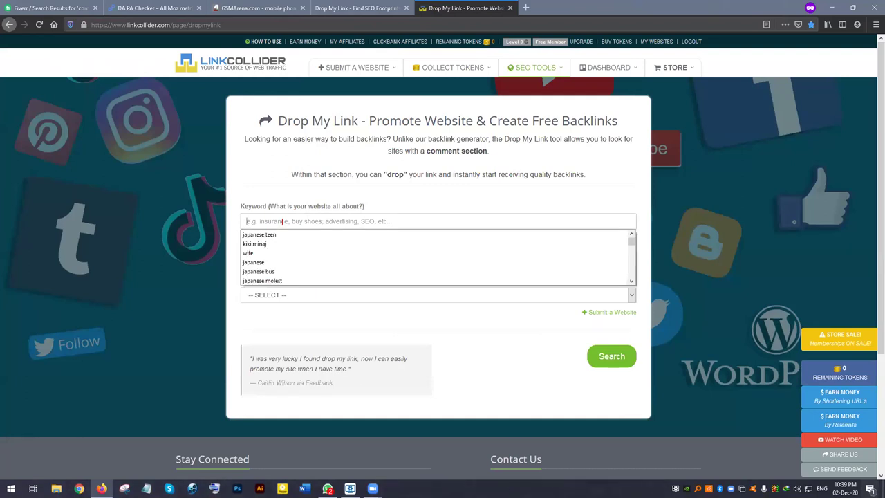
pyautogui.click(280, 221)
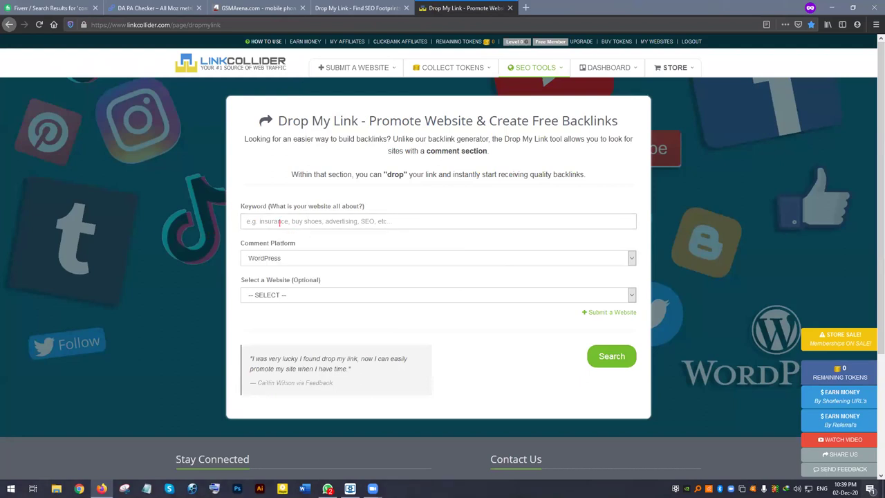
pyautogui.write('kitchen knife')
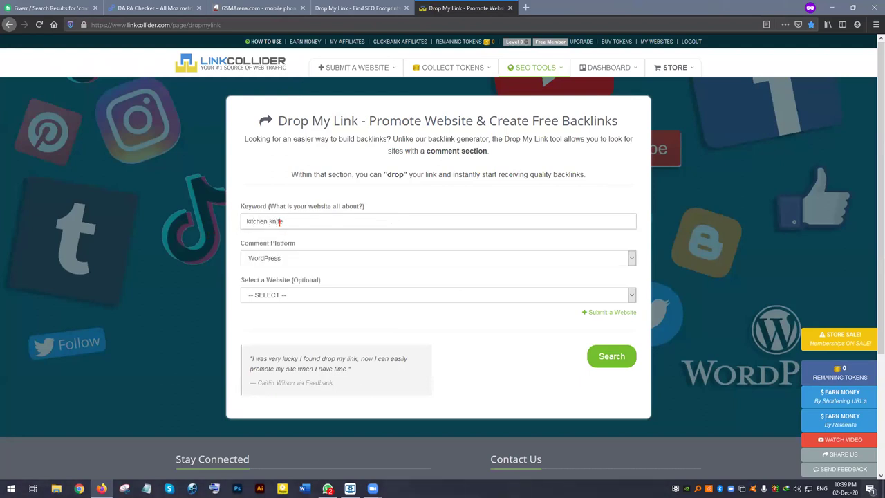
# Set the comment platform to Anchor Text In Comment Blogs
pyautogui.click(411, 262)
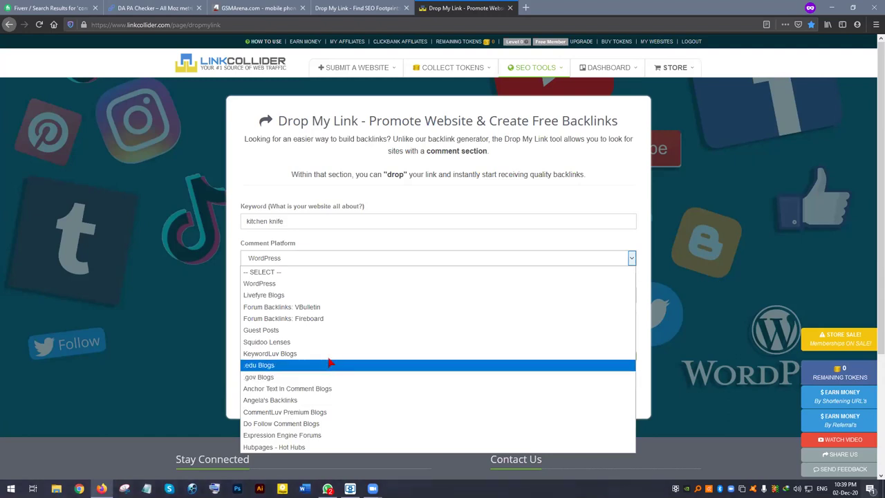
pyautogui.click(341, 286)
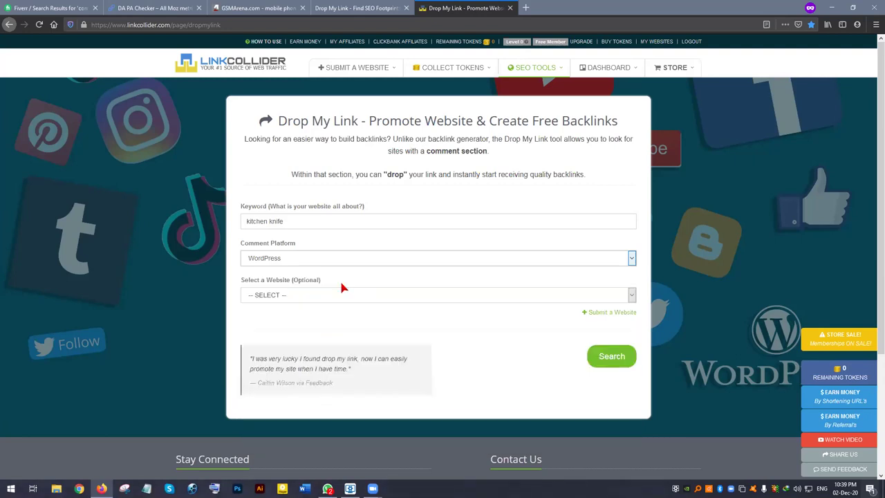
pyautogui.click(316, 295)
pyautogui.click(318, 298)
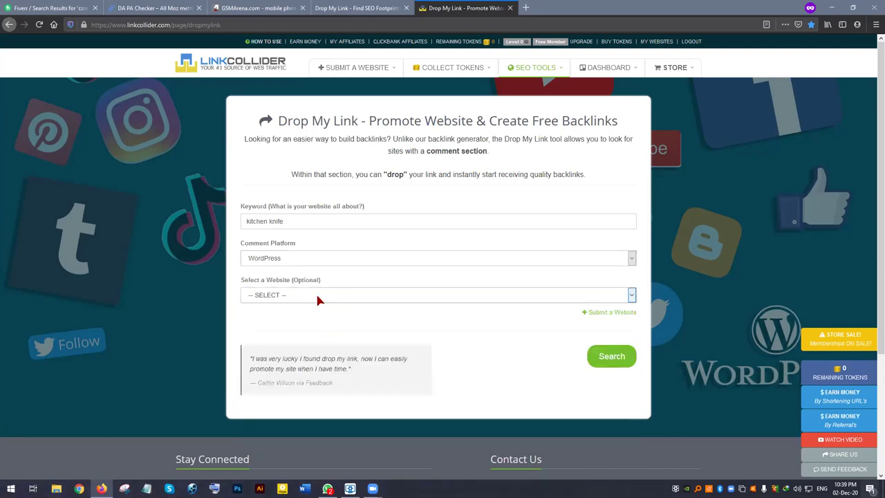
pyautogui.click(321, 261)
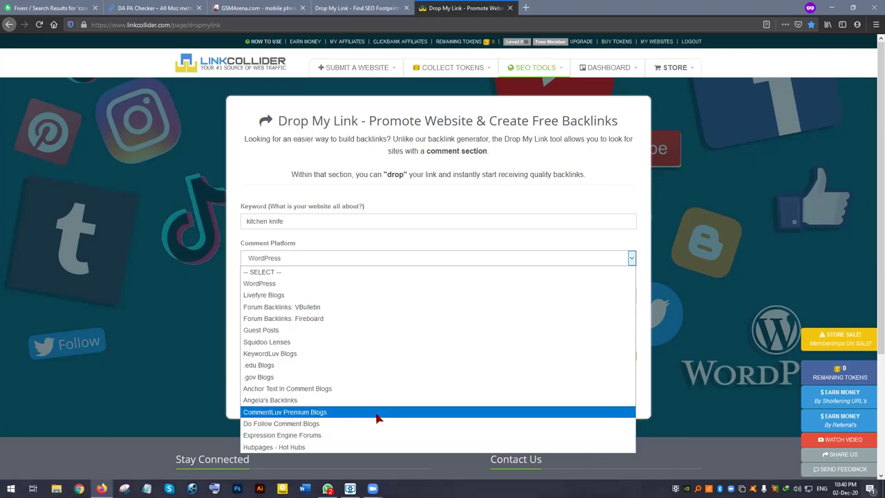
pyautogui.click(350, 389)
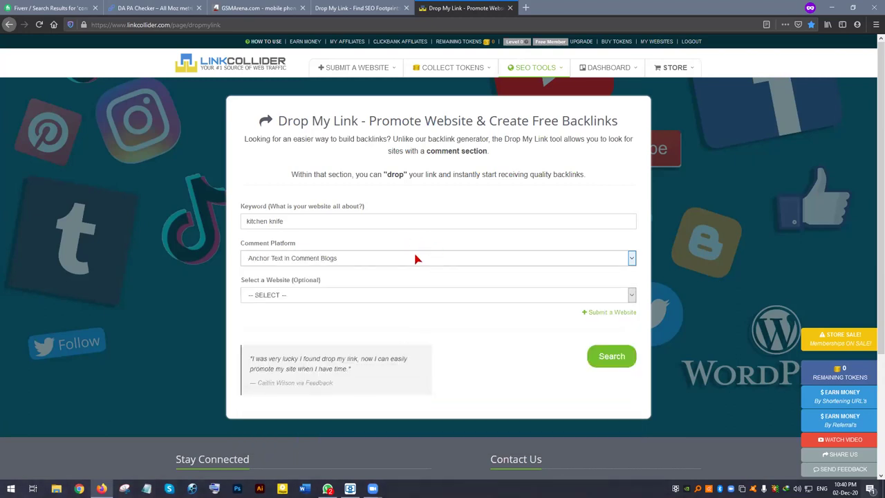
# Run the kitchen knife comment blog search and open three results in background tabs
pyautogui.click(614, 358)
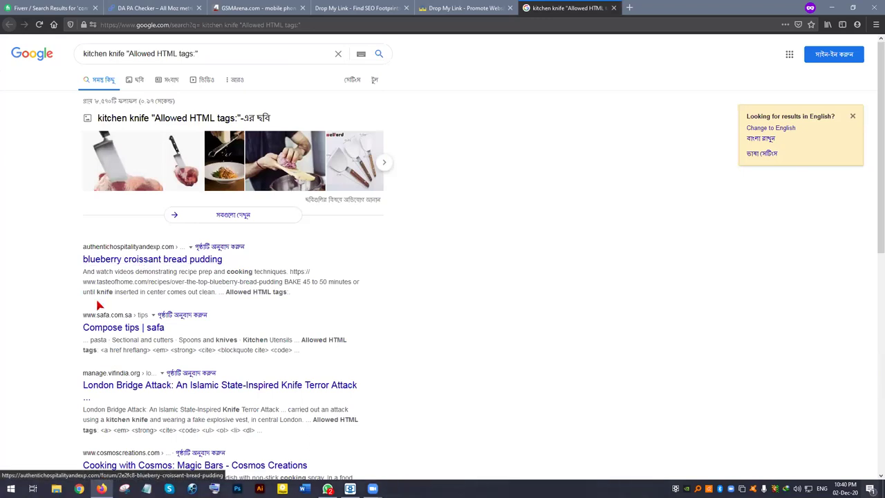
pyautogui.scroll(-3, 98, 304)
pyautogui.middleClick(168, 230)
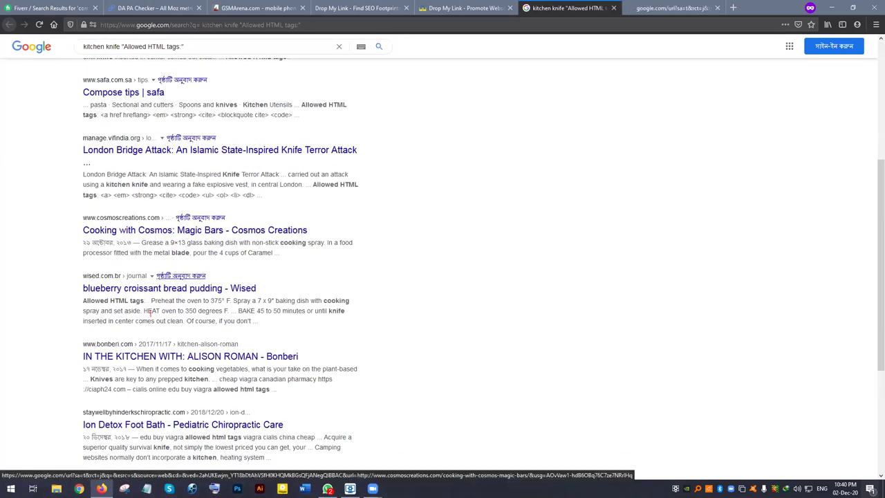
pyautogui.middleClick(133, 360)
pyautogui.middleClick(128, 424)
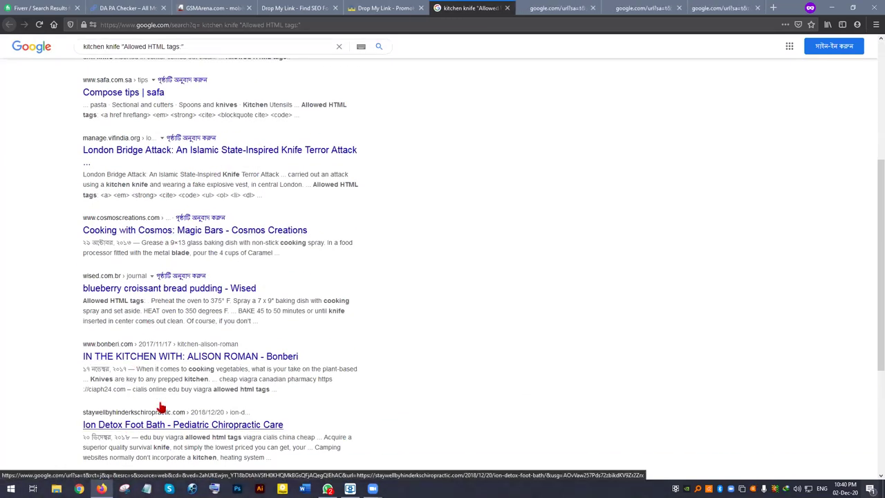
pyautogui.scroll(-3, 160, 408)
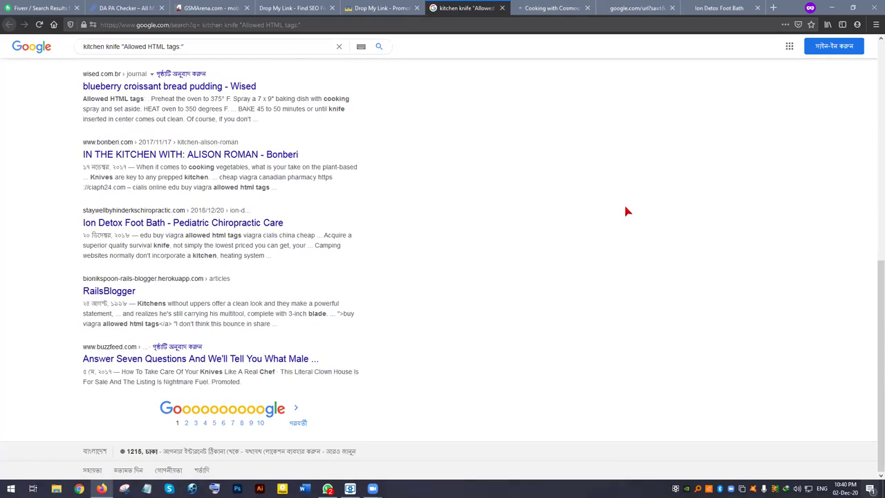
# Close the Cooking with Cosmos, Google redirect and Ion Detox Foot Bath result tabs
pyautogui.click(566, 8)
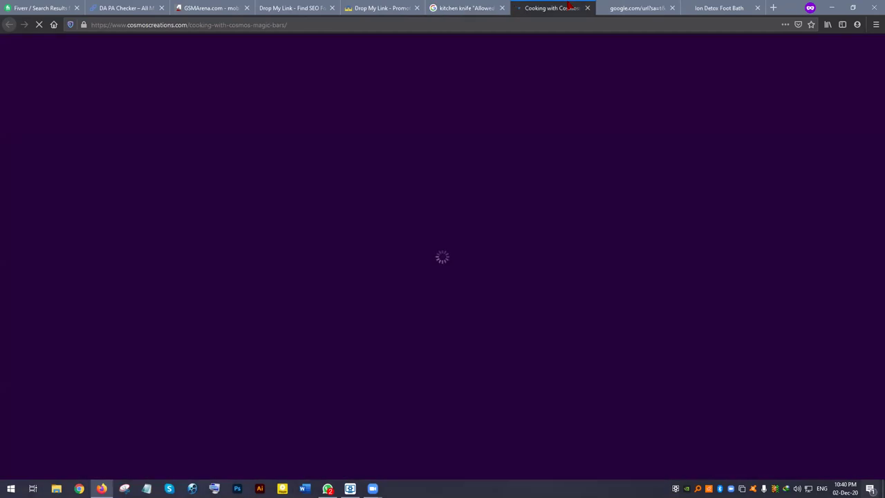
pyautogui.click(642, 7)
pyautogui.click(715, 7)
pyautogui.click(537, 7)
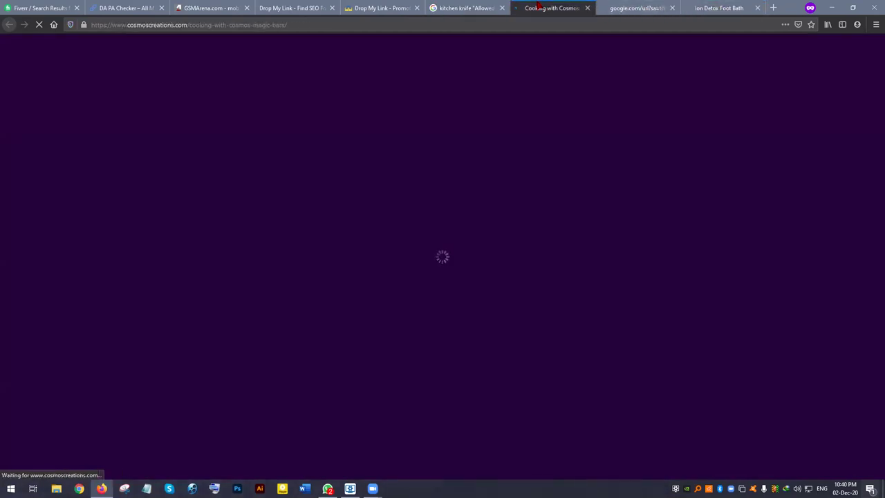
pyautogui.click(587, 7)
pyautogui.click(587, 8)
pyautogui.click(586, 8)
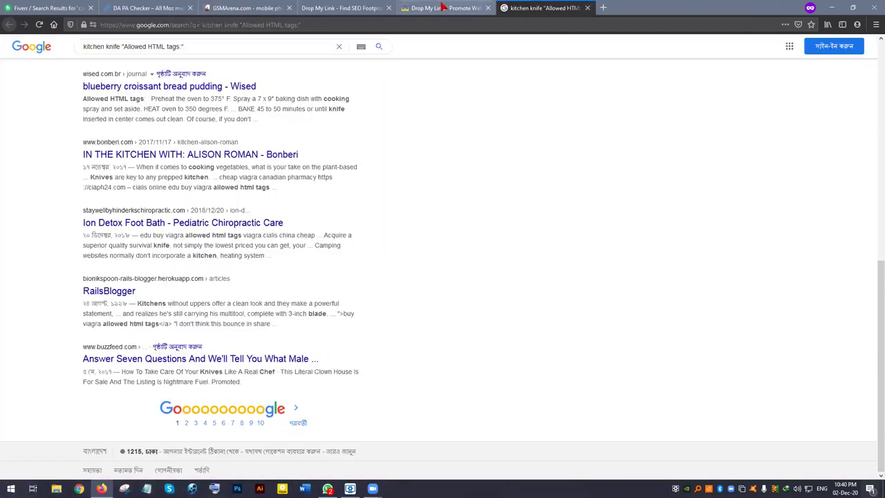
pyautogui.click(346, 7)
# Set the footprint finder to 30 results, keeping Blog platforms, Any Time and Any TLD
pyautogui.click(432, 170)
pyautogui.click(826, 194)
pyautogui.click(414, 195)
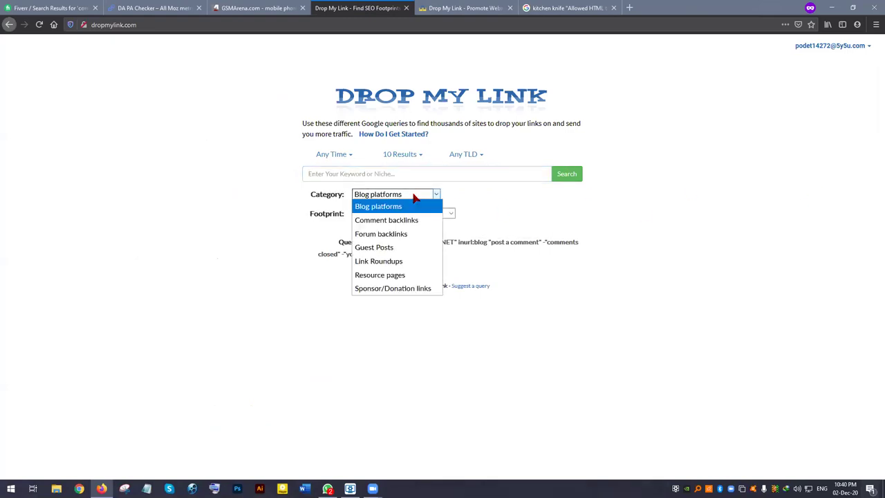
pyautogui.click(724, 200)
pyautogui.click(476, 156)
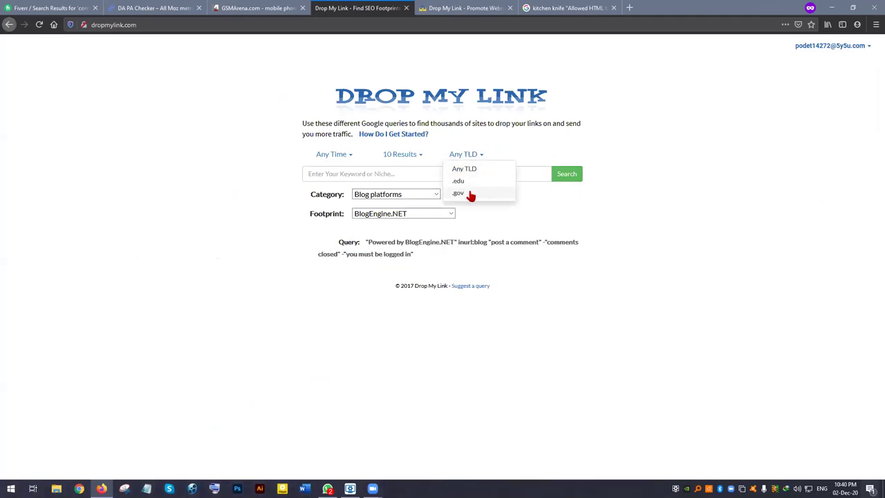
pyautogui.click(470, 170)
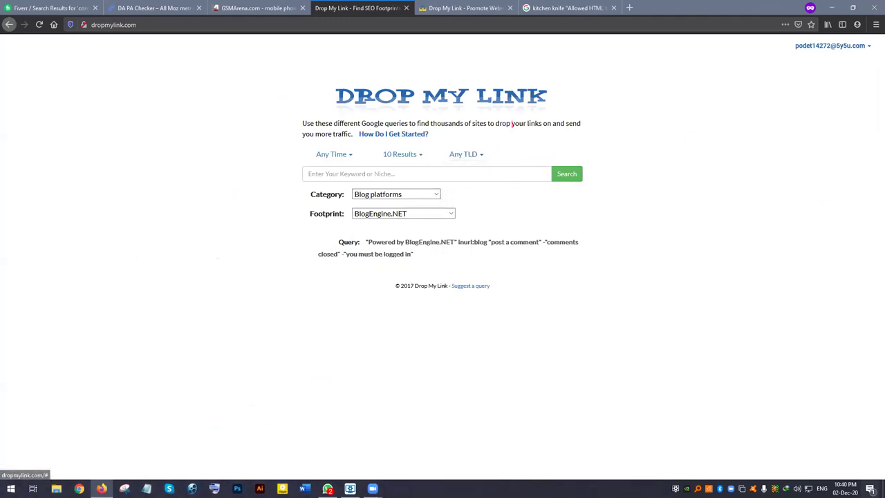
pyautogui.click(413, 155)
pyautogui.click(403, 193)
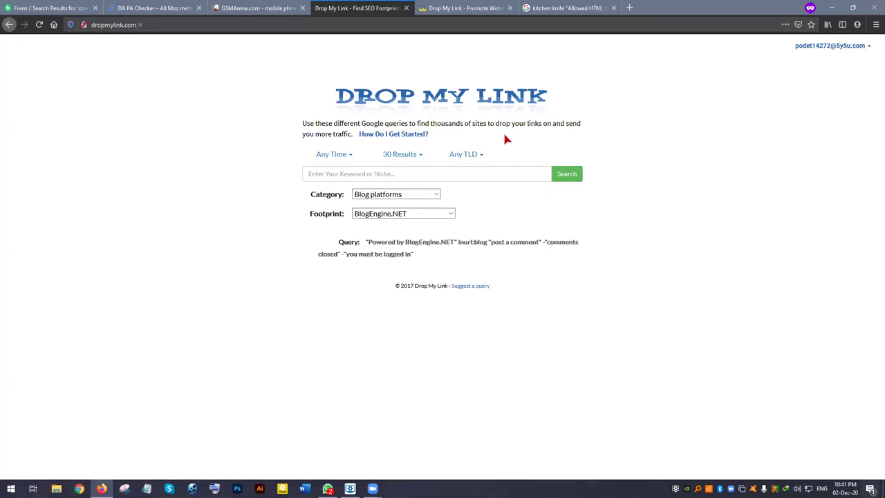
# Enter the keyword kitchen knife, leaving results count and time range unchanged
pyautogui.click(407, 155)
pyautogui.click(687, 106)
pyautogui.click(329, 158)
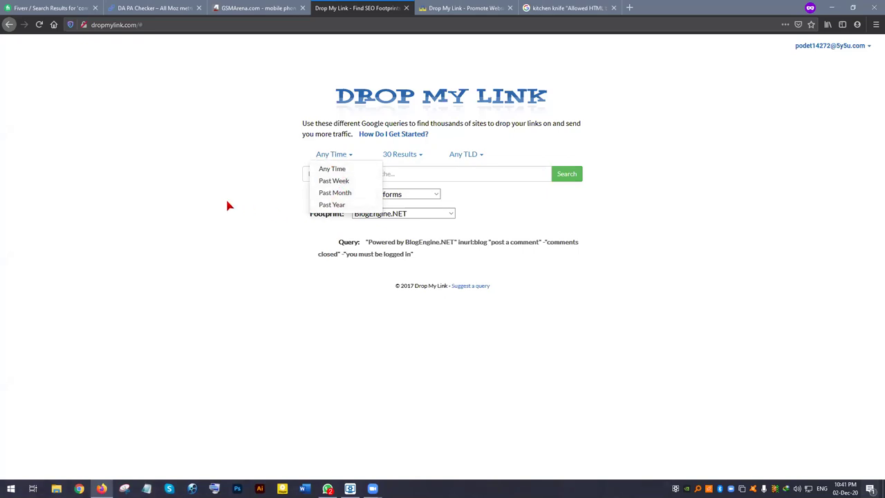
pyautogui.click(323, 155)
pyautogui.click(325, 174)
pyautogui.write('kitchen knife')
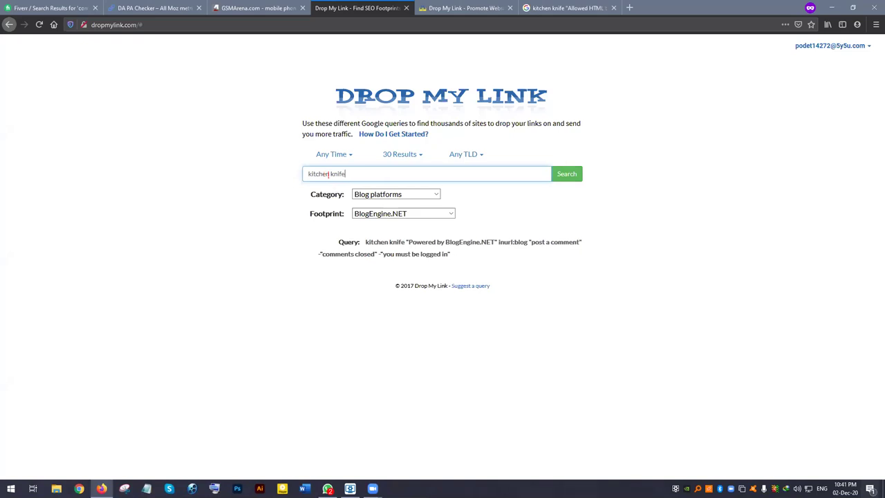
# Choose Comment backlinks with the Do-follow comments footprint and run the Google search
pyautogui.click(399, 194)
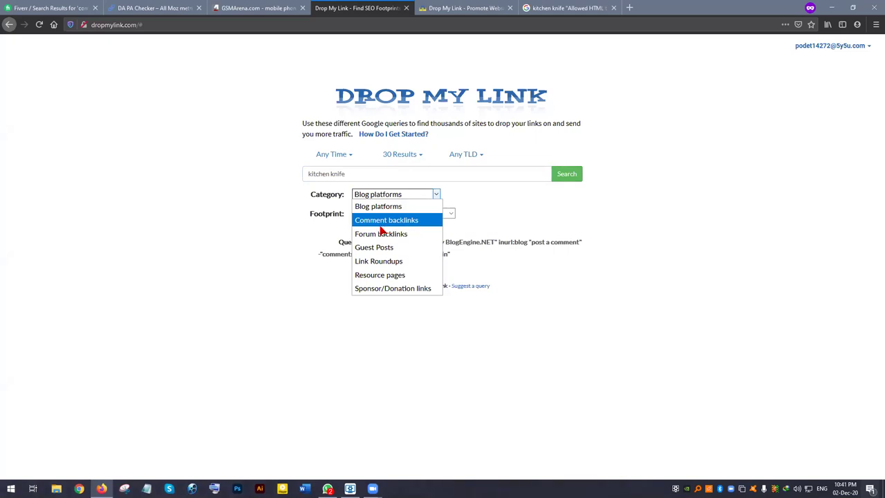
pyautogui.click(394, 222)
pyautogui.click(405, 217)
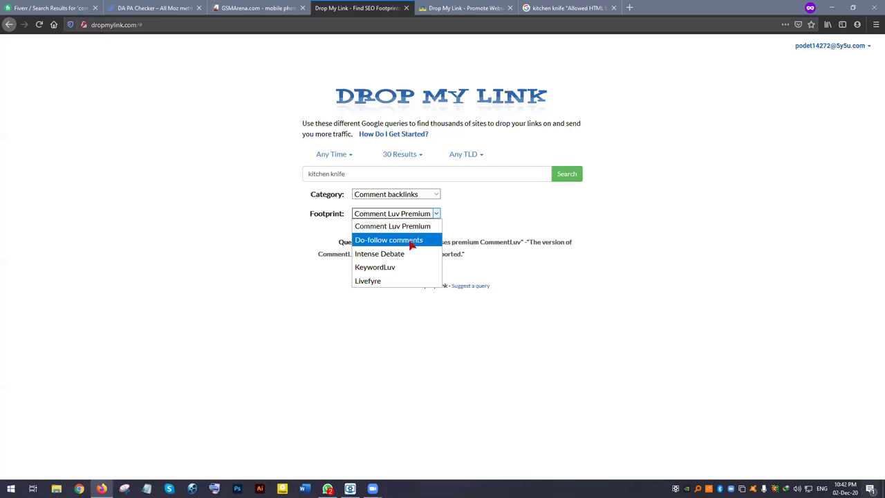
pyautogui.click(412, 246)
pyautogui.click(567, 179)
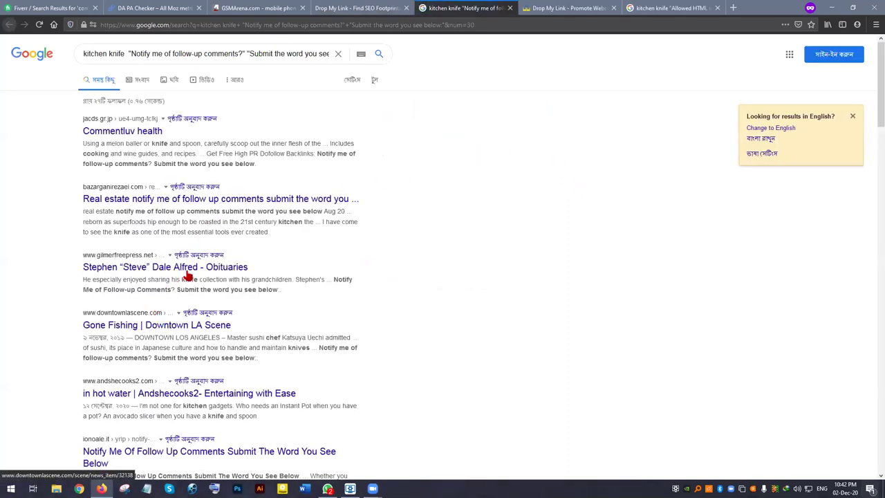
# Scroll through the kitchen knife do-follow comment results, then close that results tab
pyautogui.scroll(-5, 207, 256)
pyautogui.scroll(-10, 196, 268)
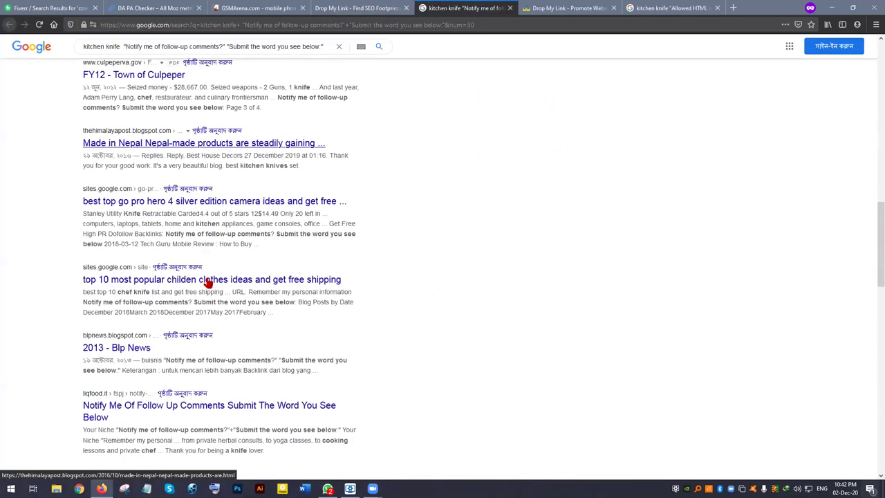
pyautogui.scroll(-11, 211, 337)
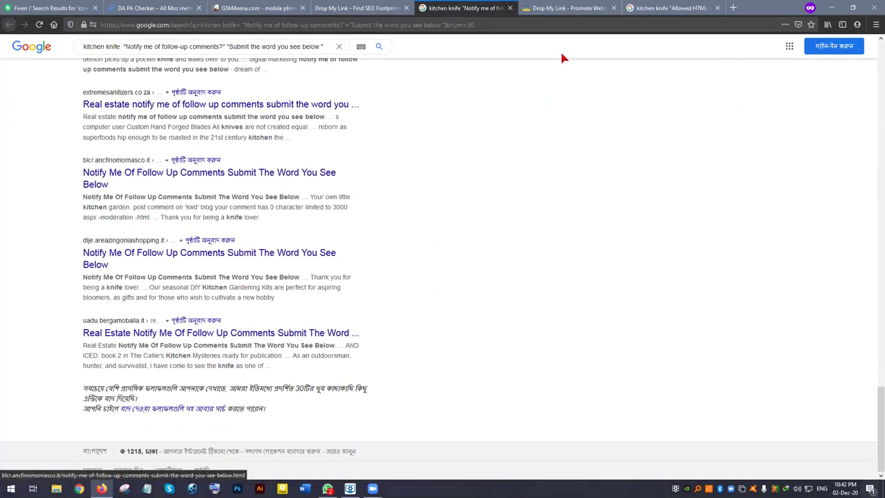
pyautogui.click(510, 8)
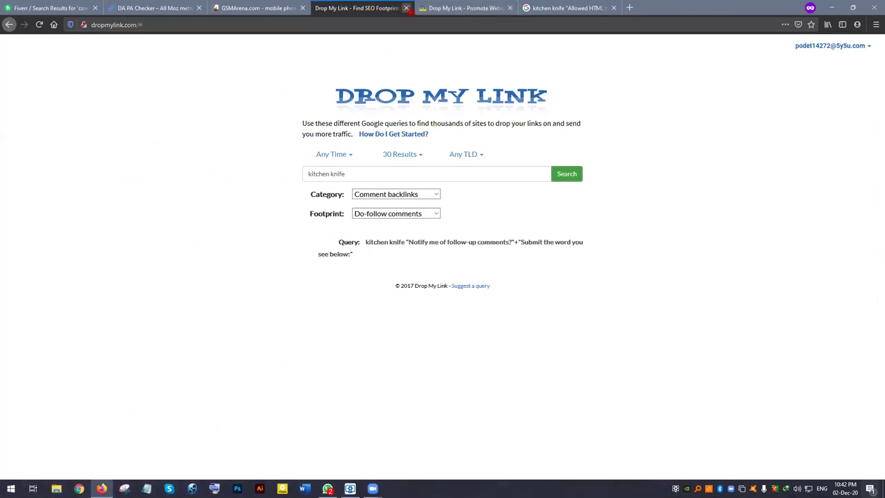
# Close both Drop My Link tabs, minimize Firefox and open comment backlink.xlsx from the desktop
pyautogui.click(403, 8)
pyautogui.click(403, 8)
pyautogui.click(833, 7)
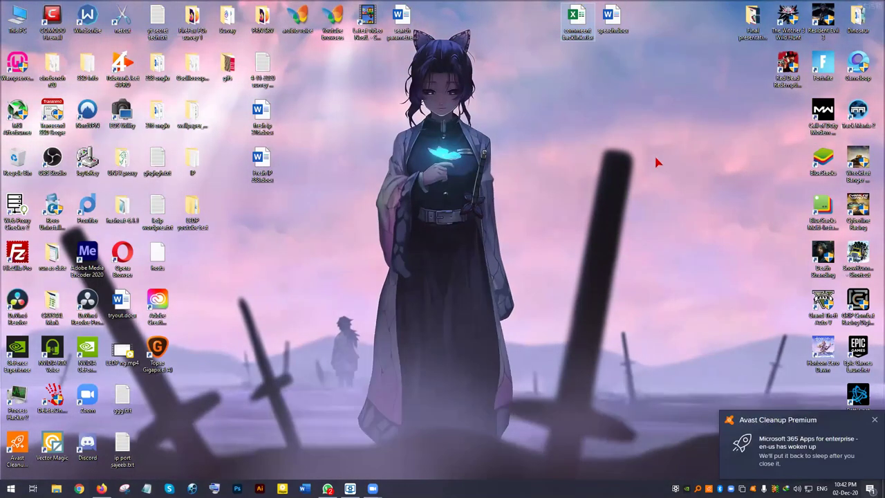
pyautogui.doubleClick(573, 26)
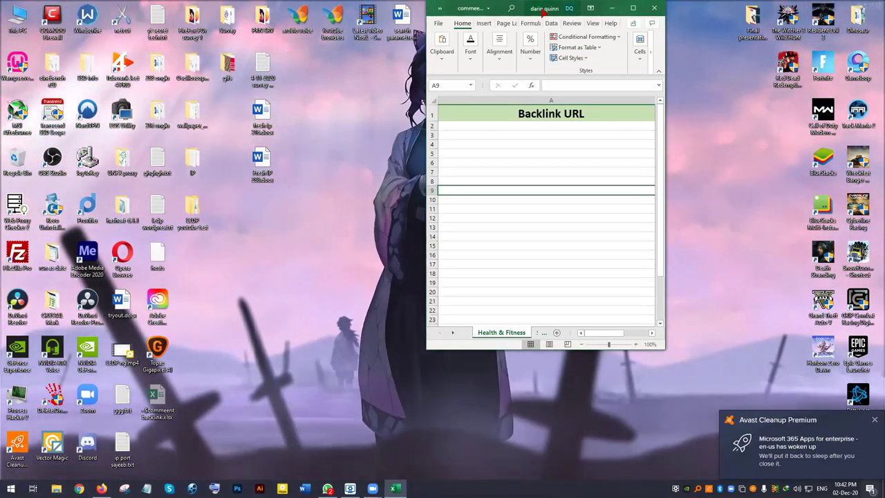
# Maximize the comment backlink workbook, then Alt+Tab back to the kitchen knife results in Firefox
pyautogui.doubleClick(546, 11)
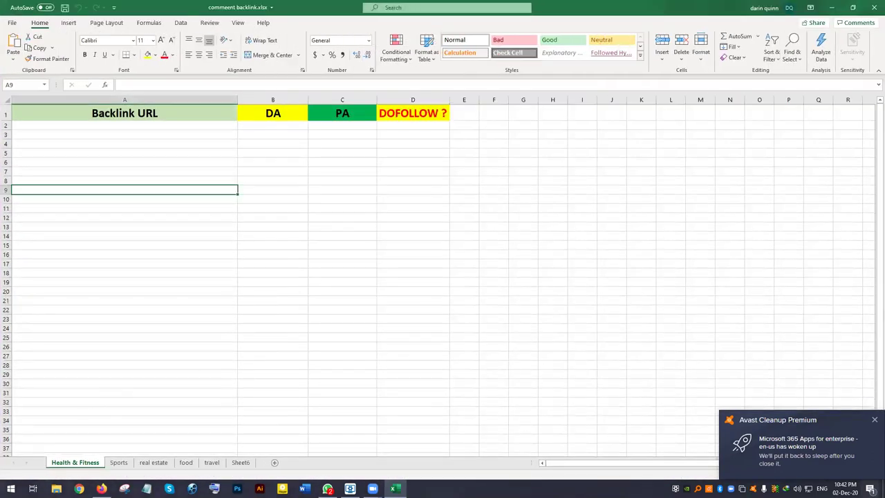
pyautogui.hotkey('alt', 'Tab')
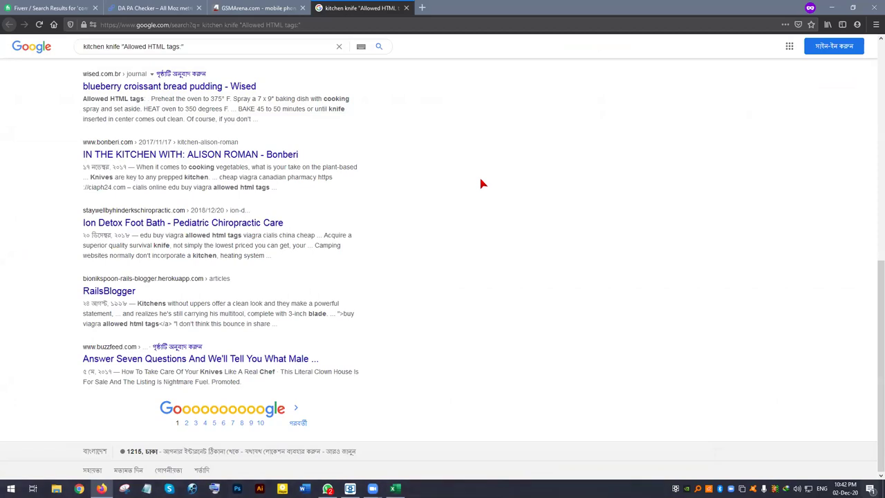
# Review the kitchen knife results alongside the GSMArena tab, then return to the Excel workbook
pyautogui.scroll(10, 488, 233)
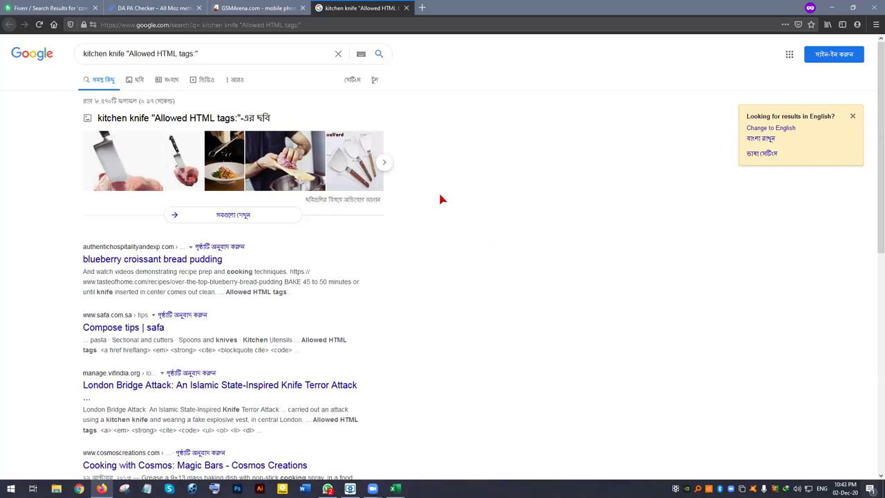
pyautogui.click(264, 7)
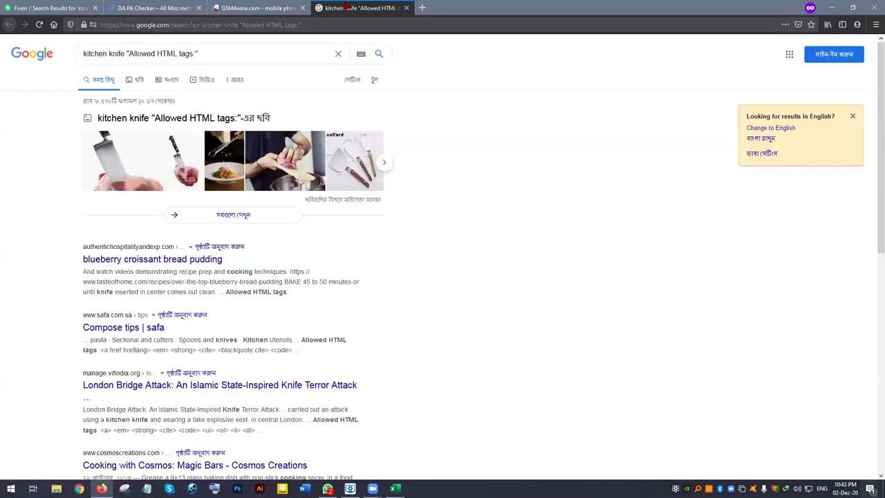
pyautogui.click(349, 7)
pyautogui.click(273, 7)
pyautogui.click(331, 8)
pyautogui.click(831, 8)
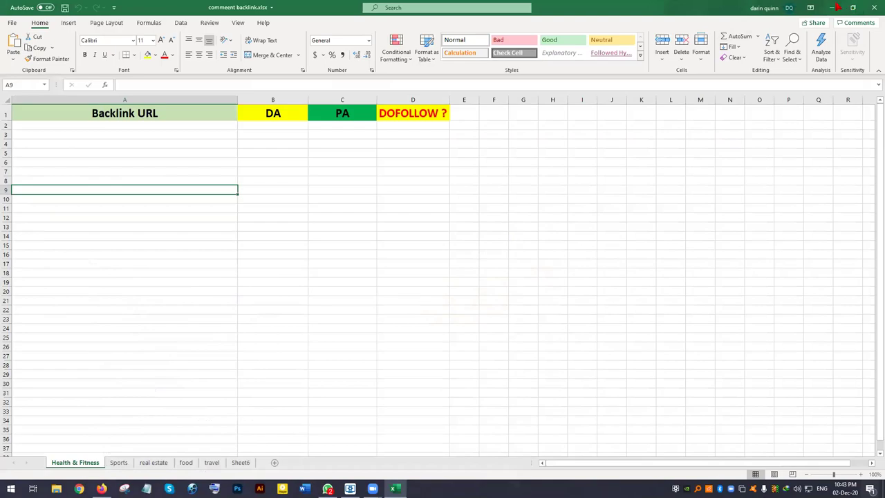
# Check the still-empty cell A2 on the backlink sheet, then go back to the kitchen knife results
pyautogui.click(831, 7)
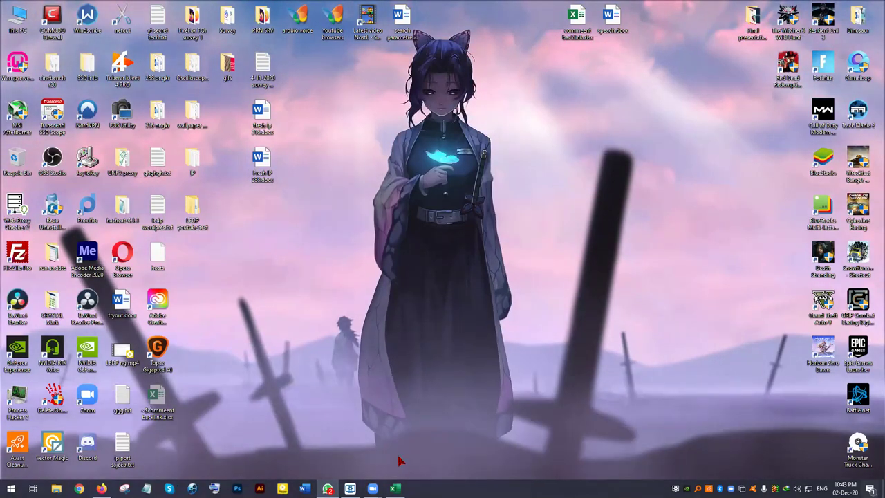
pyautogui.click(395, 488)
pyautogui.click(188, 154)
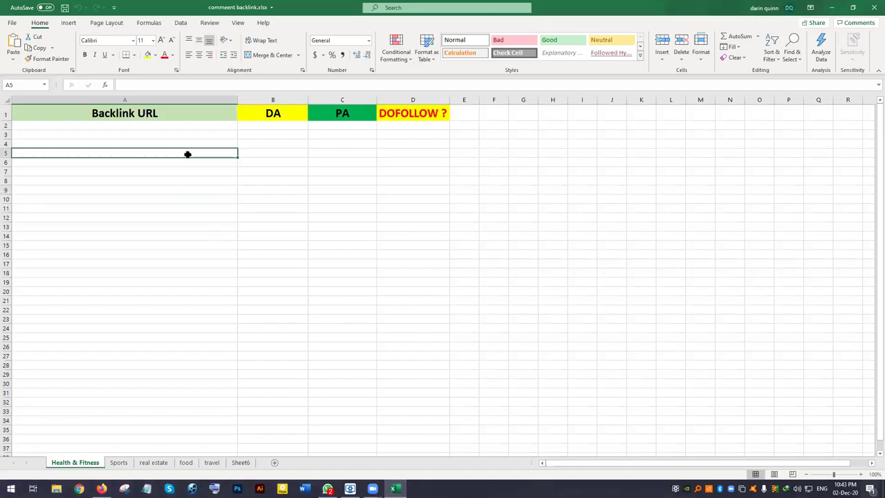
pyautogui.click(184, 127)
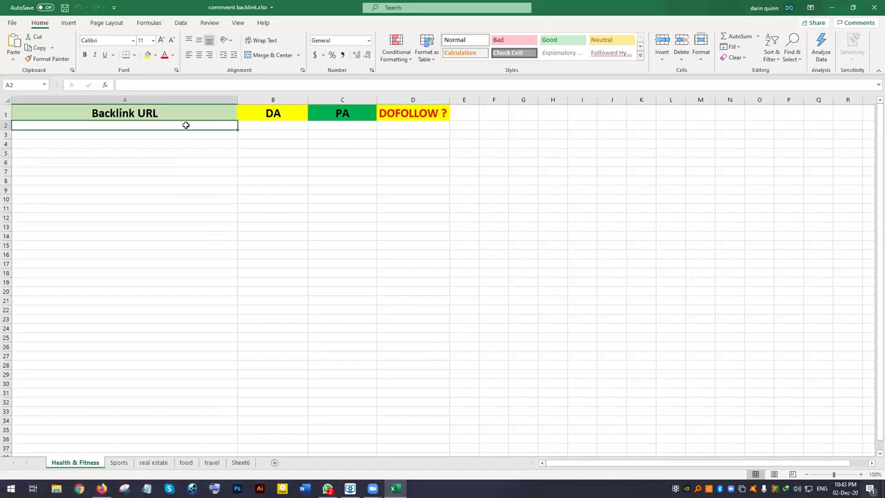
pyautogui.doubleClick(185, 124)
pyautogui.click(206, 142)
pyautogui.click(187, 126)
pyautogui.click(102, 488)
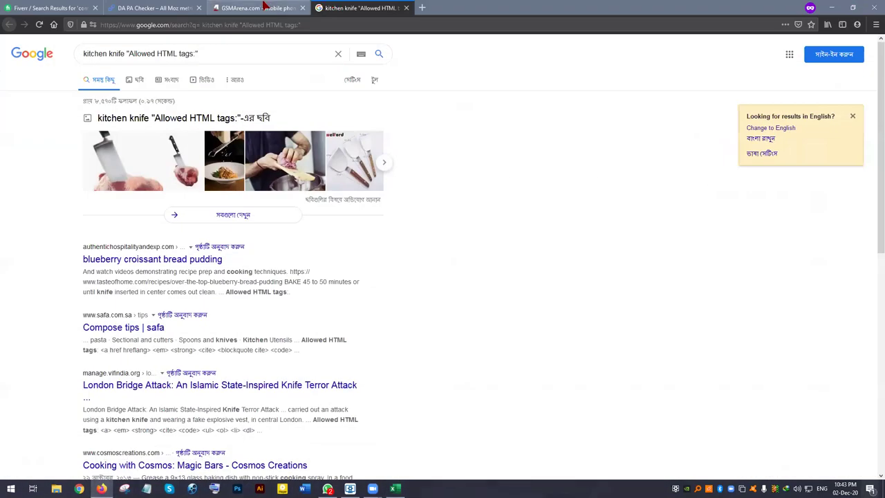
# Browse the open tabs and the history library, typing then clearing 'kit' in a private tab
pyautogui.click(266, 7)
pyautogui.click(359, 7)
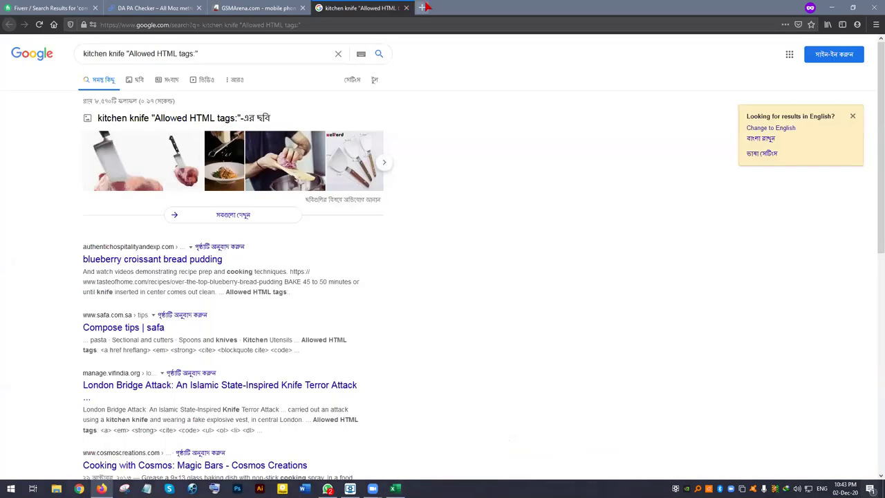
pyautogui.click(422, 7)
pyautogui.click(827, 24)
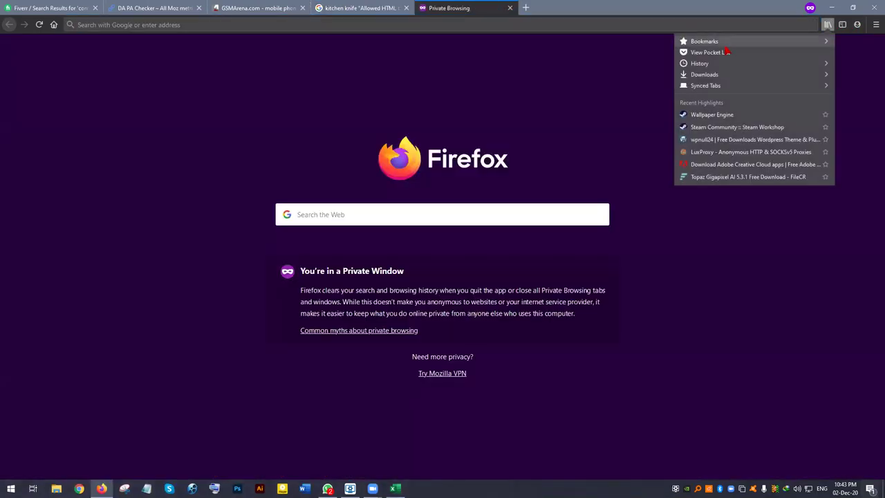
pyautogui.click(710, 62)
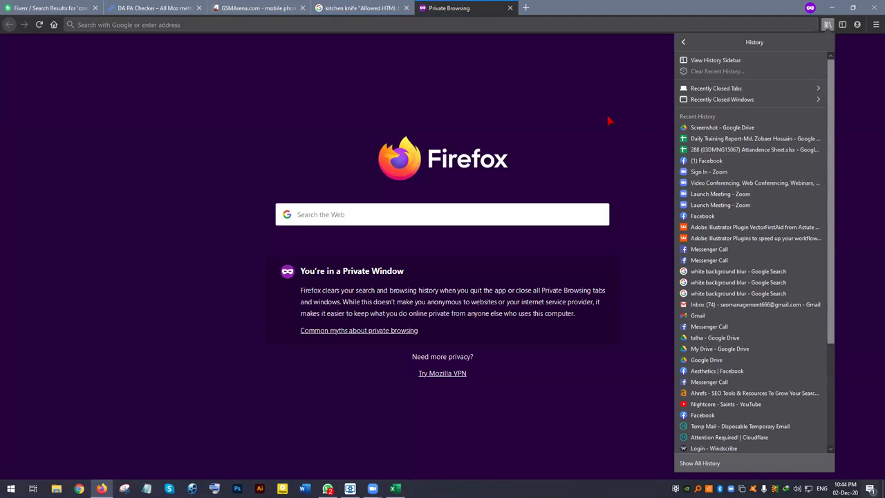
pyautogui.click(705, 462)
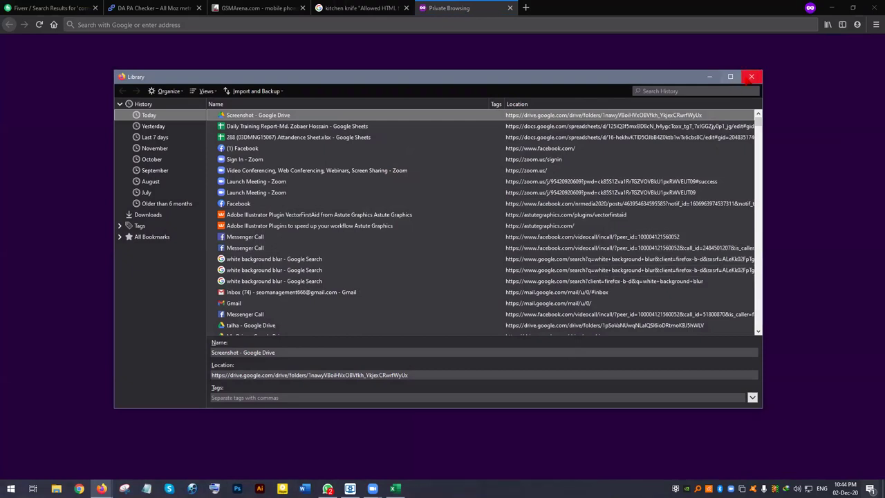
pyautogui.click(751, 77)
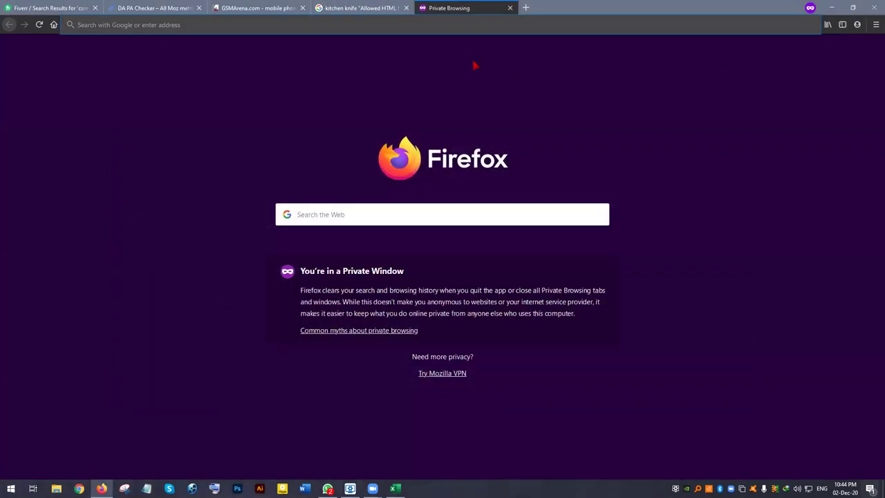
pyautogui.click(373, 8)
pyautogui.click(453, 7)
pyautogui.click(449, 25)
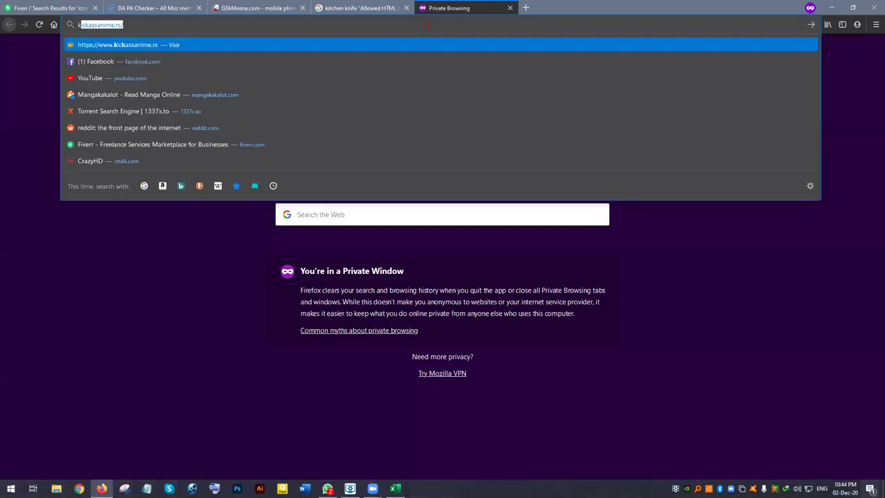
pyautogui.write('kit')
pyautogui.press('BackSpace')
pyautogui.press('BackSpace')
pyautogui.press('BackSpace')
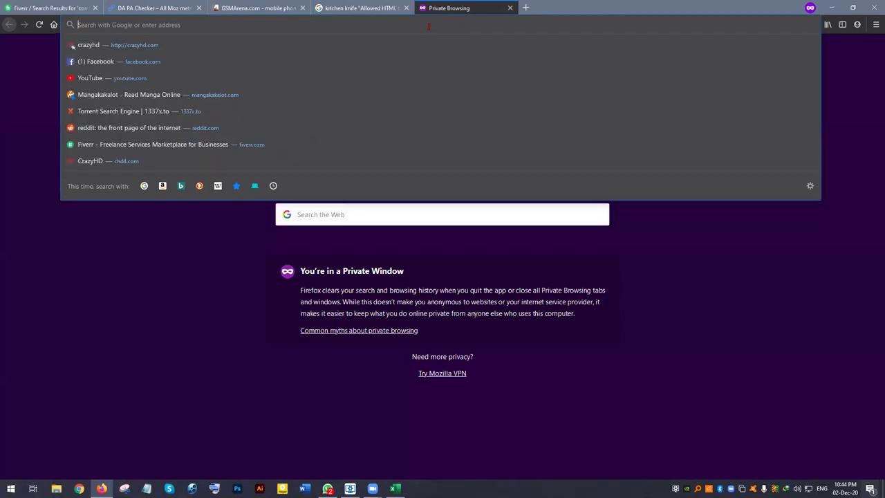
# Copy the bread-pudding forum page's web address from the address bar
pyautogui.click(357, 7)
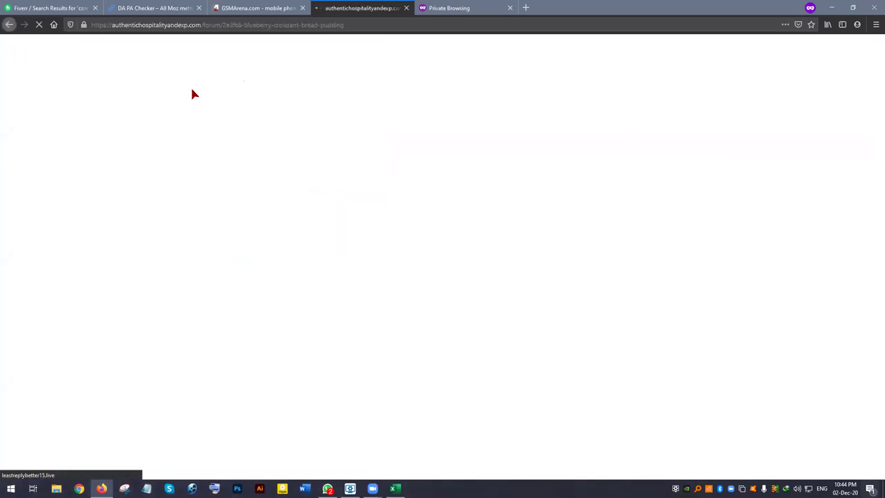
pyautogui.moveTo(201, 25); pyautogui.dragTo(343, 25)
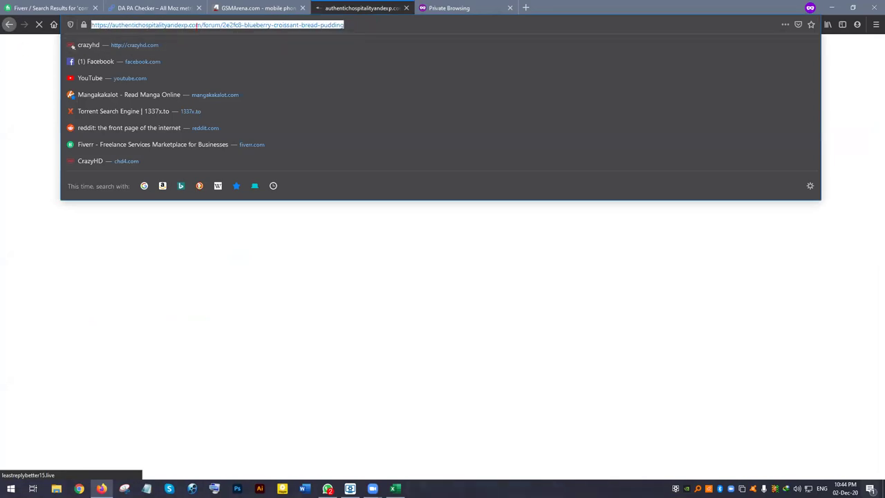
pyautogui.rightClick(198, 26)
pyautogui.click(231, 56)
# Clear the URL box on the DA PA Checker page and minimize Firefox
pyautogui.click(68, 7)
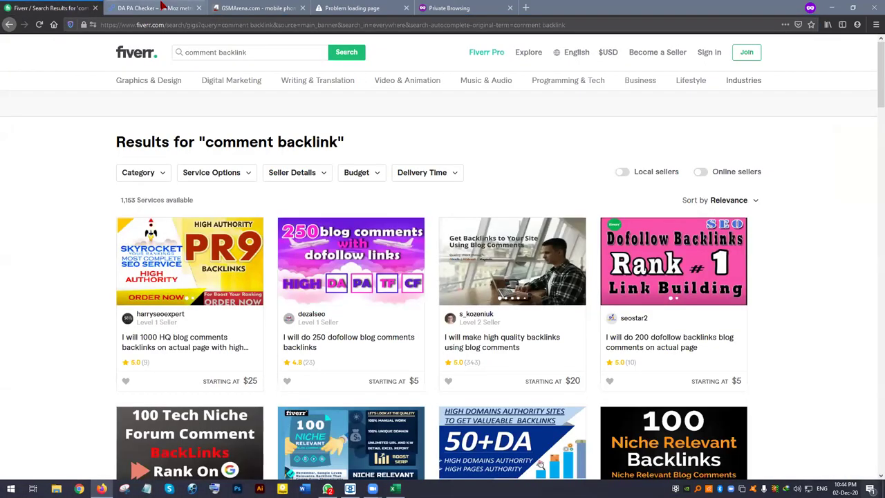
pyautogui.click(161, 6)
pyautogui.scroll(3, 427, 293)
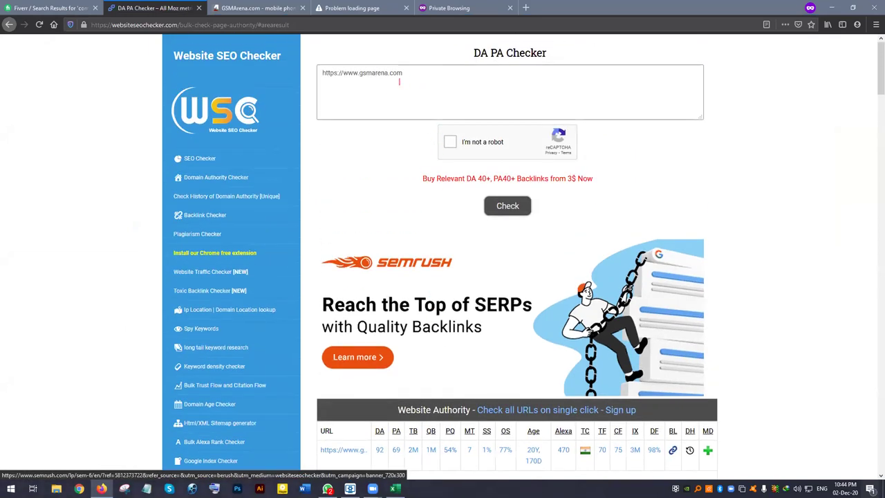
pyautogui.click(395, 88)
pyautogui.hotkey('ctrl', 'a')
pyautogui.press('BackSpace')
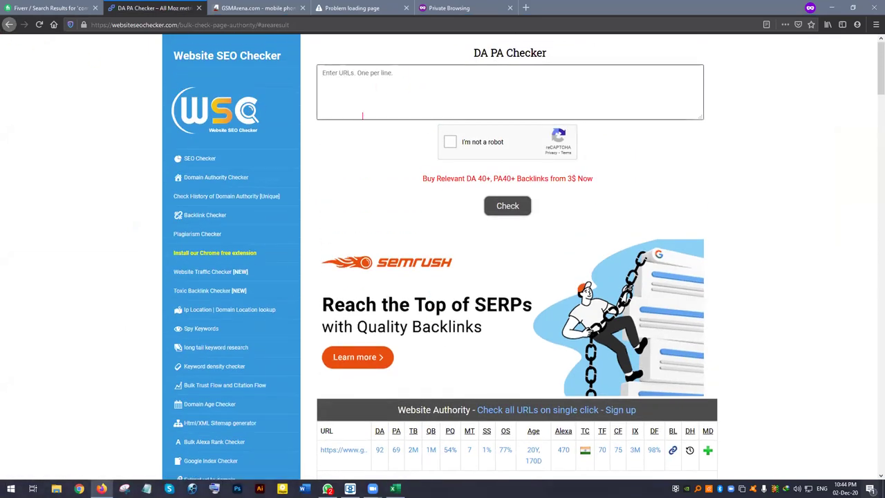
pyautogui.click(832, 8)
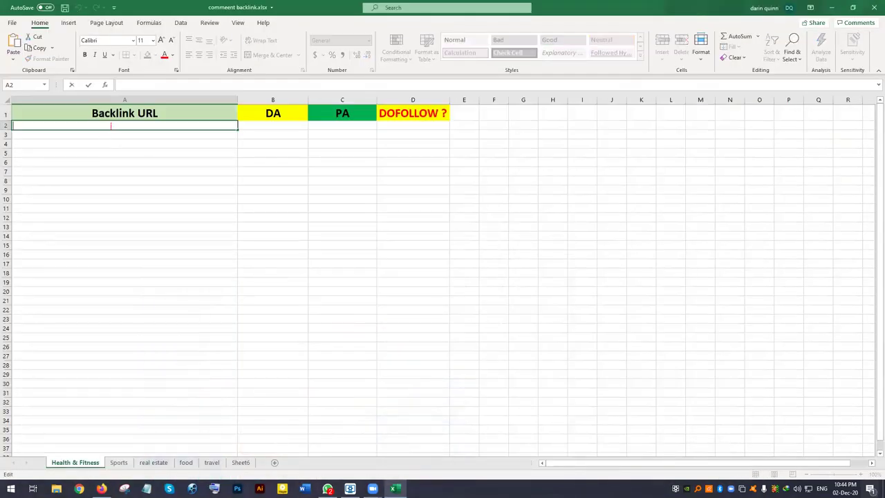
# Enter the heading 'Spam score' in cell E1 of the Health & Fitness sheet
pyautogui.doubleClick(283, 126)
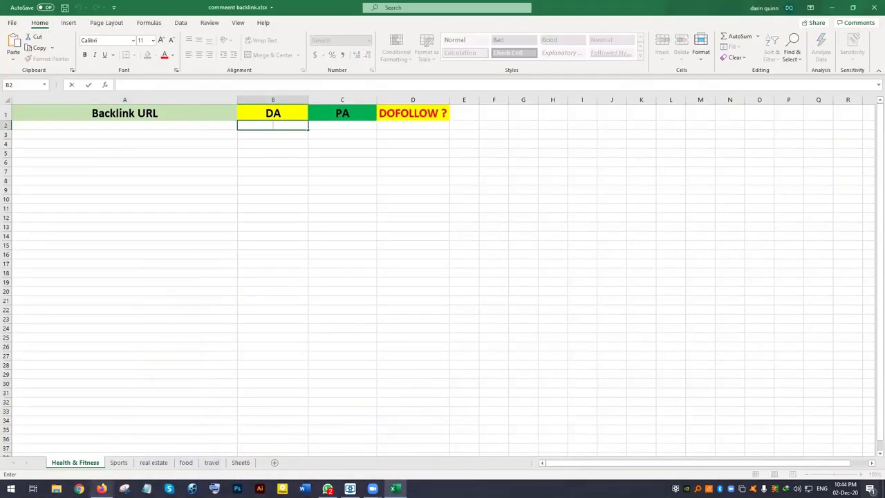
pyautogui.click(101, 489)
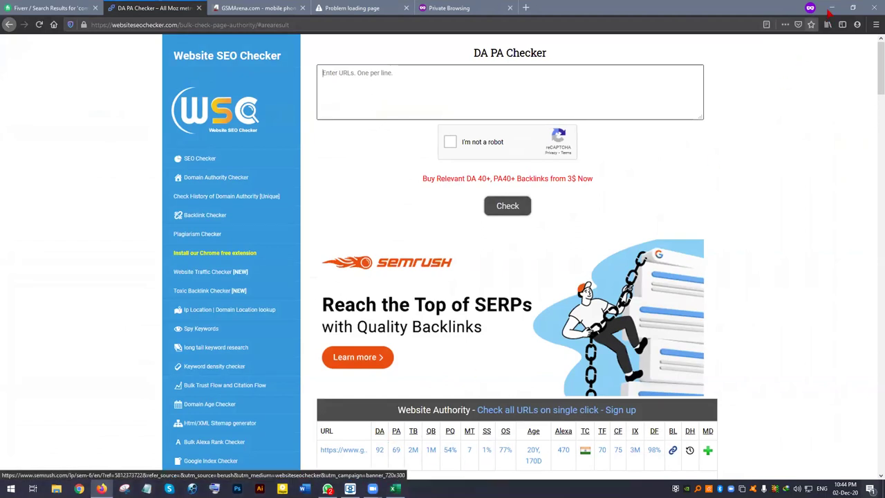
pyautogui.hotkey('alt', 'Tab')
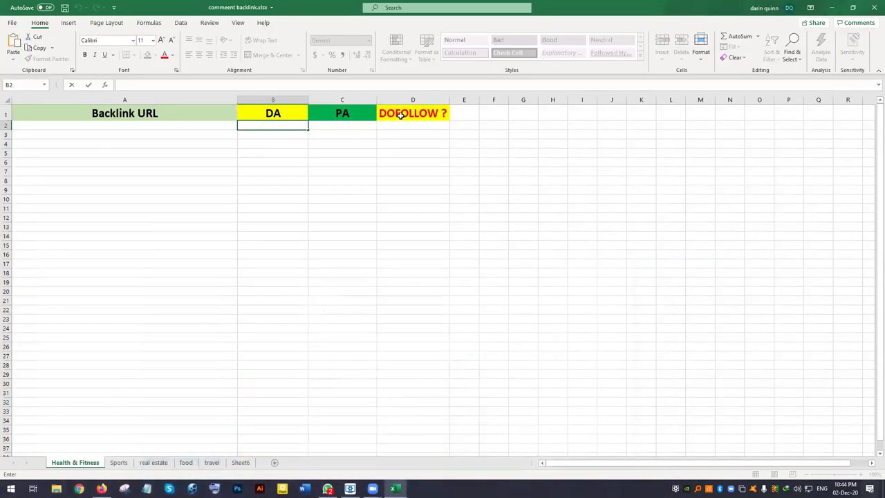
pyautogui.click(418, 113)
pyautogui.doubleClick(460, 112)
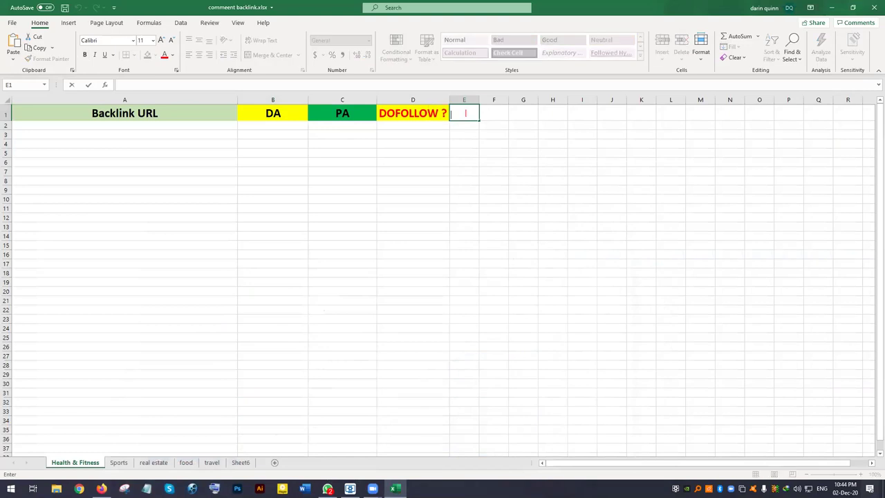
pyautogui.write('Spam score')
pyautogui.click(494, 100)
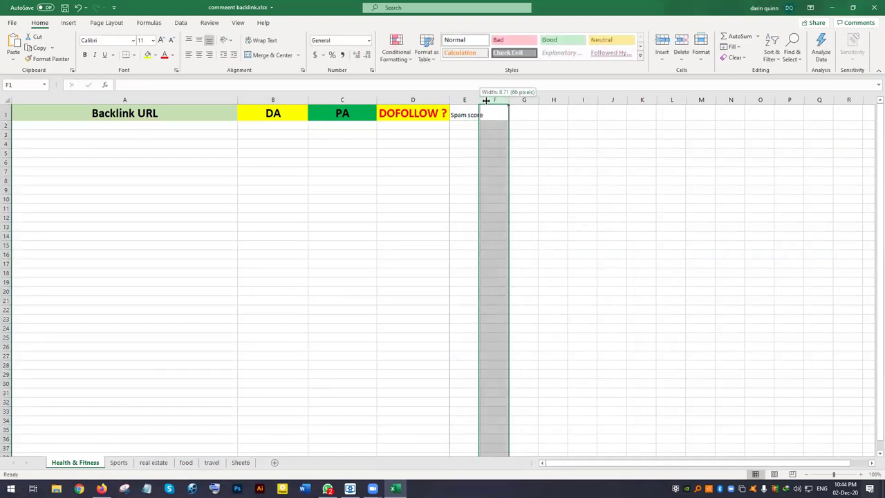
# Widen column E and correct the heading to 'Spam Score'
pyautogui.moveTo(486, 100); pyautogui.dragTo(498, 100)
pyautogui.click(469, 115)
pyautogui.doubleClick(470, 115)
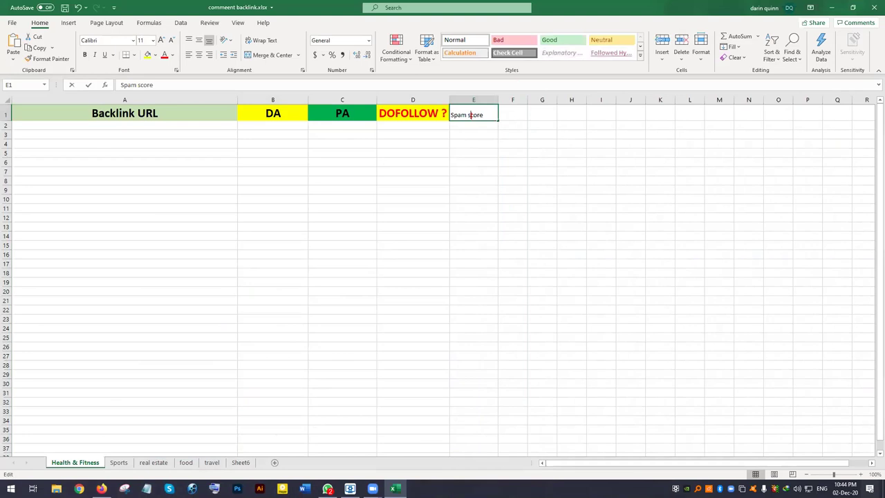
pyautogui.press('BackSpace')
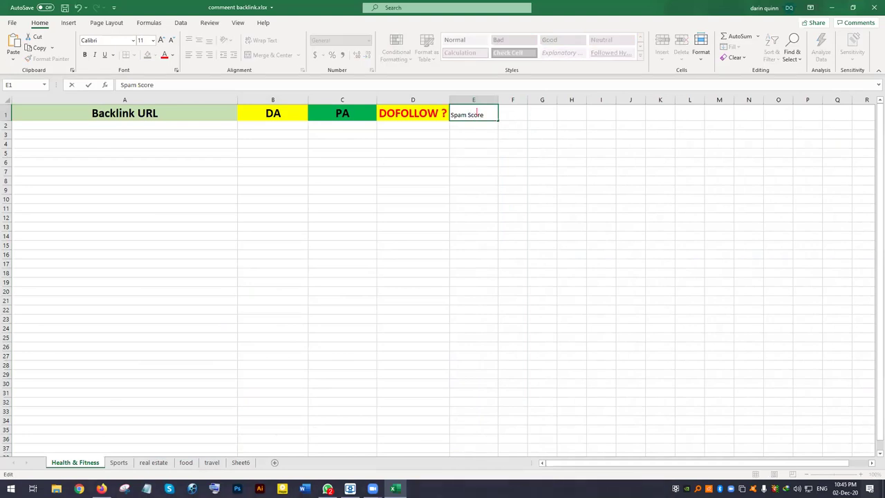
pyautogui.doubleClick(476, 112)
pyautogui.moveTo(475, 112); pyautogui.dragTo(408, 106)
# Make the Spam Score heading bold at font size 20 and widen column E to fit
pyautogui.click(86, 56)
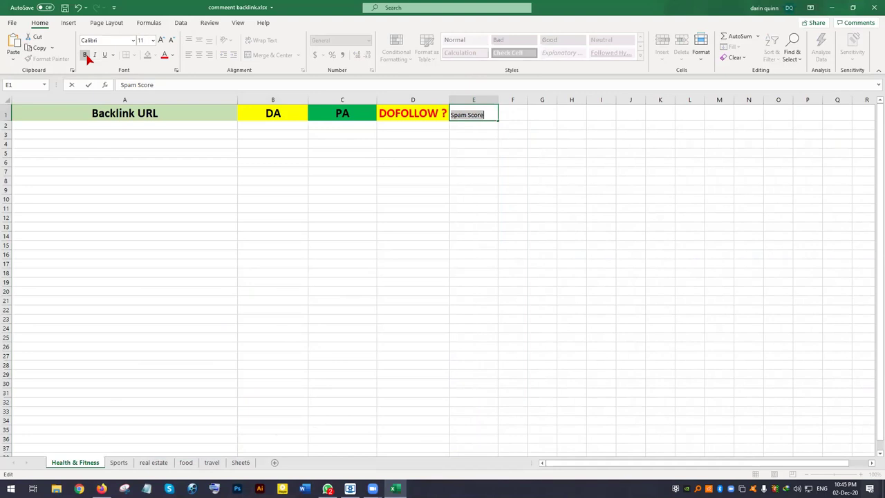
pyautogui.click(153, 40)
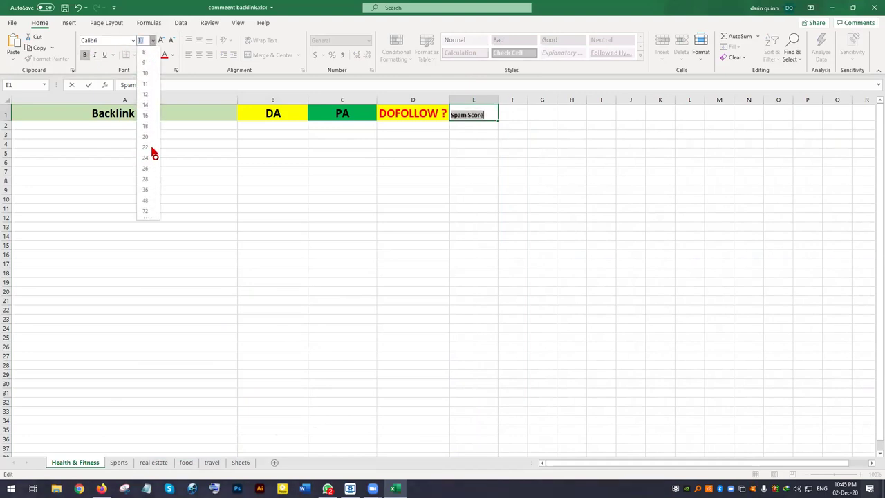
pyautogui.click(280, 160)
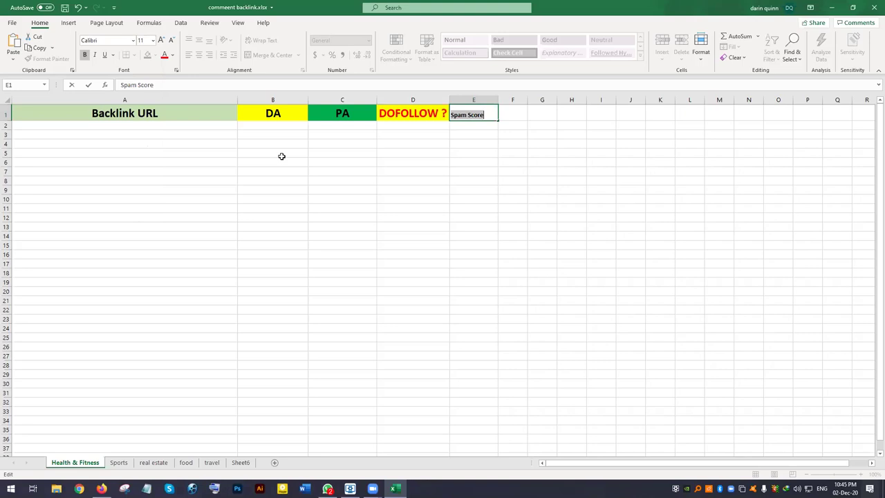
pyautogui.click(152, 40)
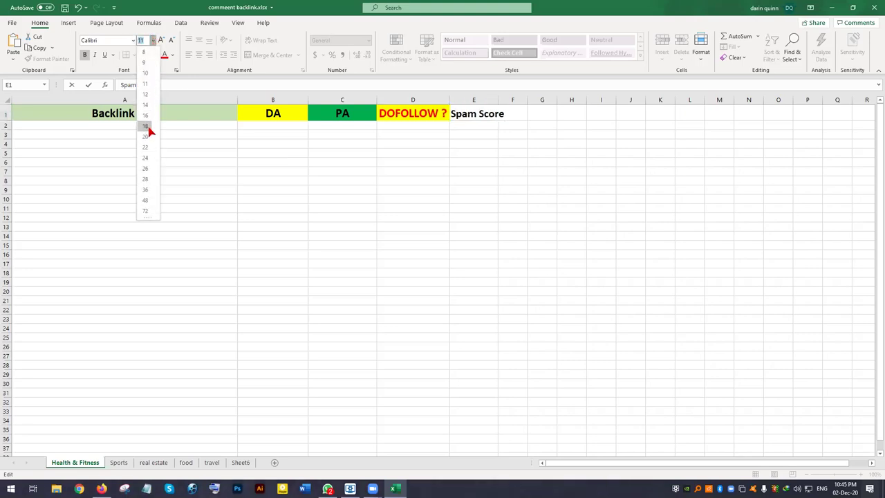
pyautogui.click(148, 136)
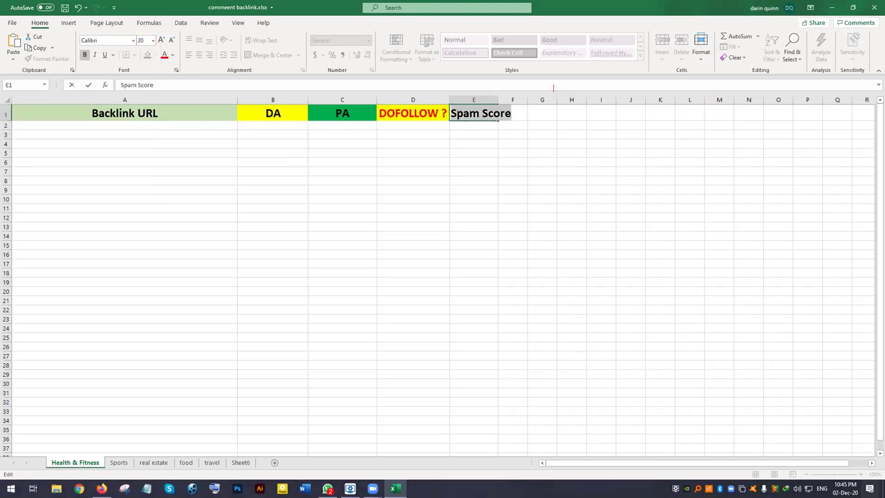
pyautogui.click(487, 101)
pyautogui.moveTo(499, 101); pyautogui.dragTo(516, 101)
# Fill the Spam Score cell yellow, then click a few cells further down the sheet
pyautogui.click(484, 114)
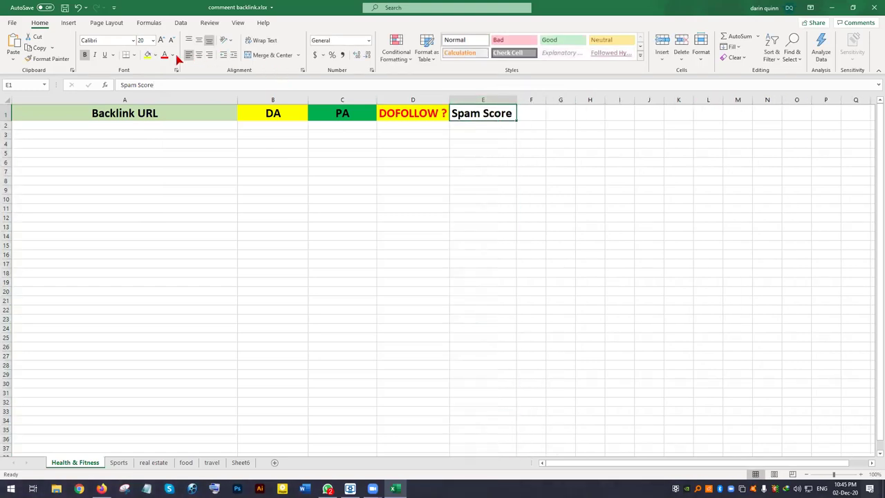
pyautogui.click(146, 54)
pyautogui.click(470, 187)
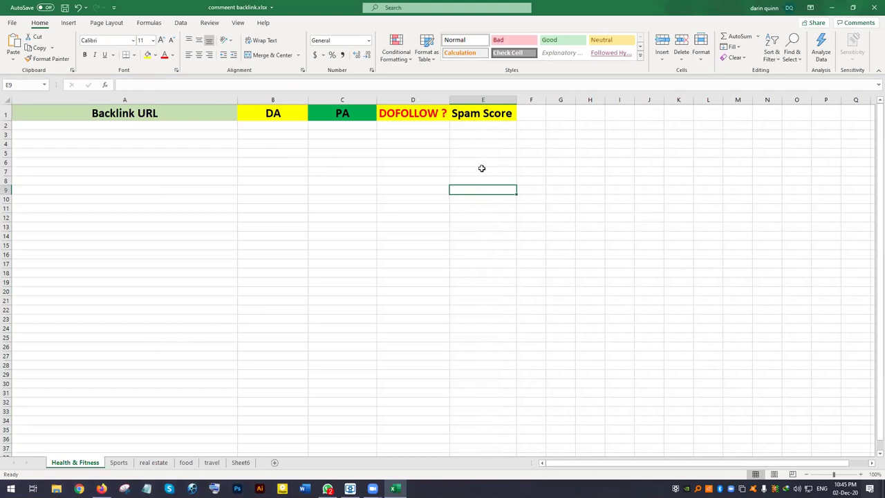
pyautogui.click(410, 126)
pyautogui.click(420, 151)
pyautogui.click(421, 185)
pyautogui.click(418, 225)
pyautogui.click(417, 344)
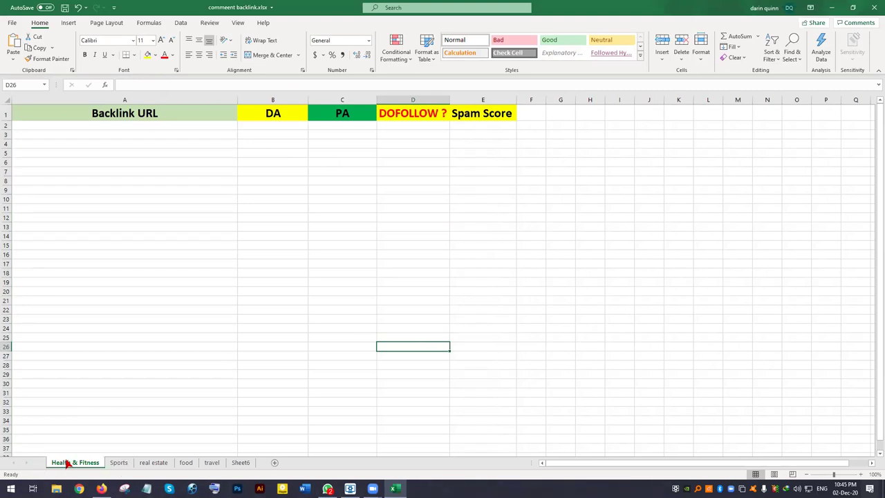
# Look over the other sheets and copy the Spam Score heading from Health & Fitness
pyautogui.click(119, 464)
pyautogui.click(152, 464)
pyautogui.click(184, 464)
pyautogui.click(206, 464)
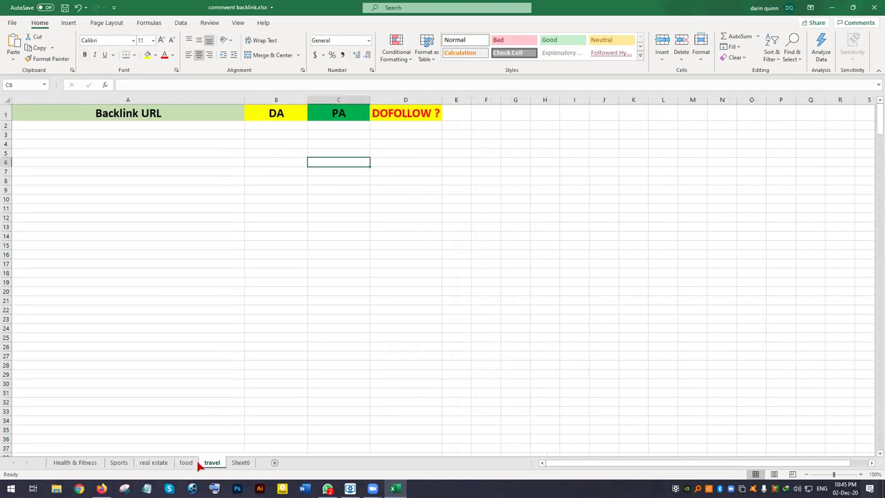
pyautogui.click(118, 462)
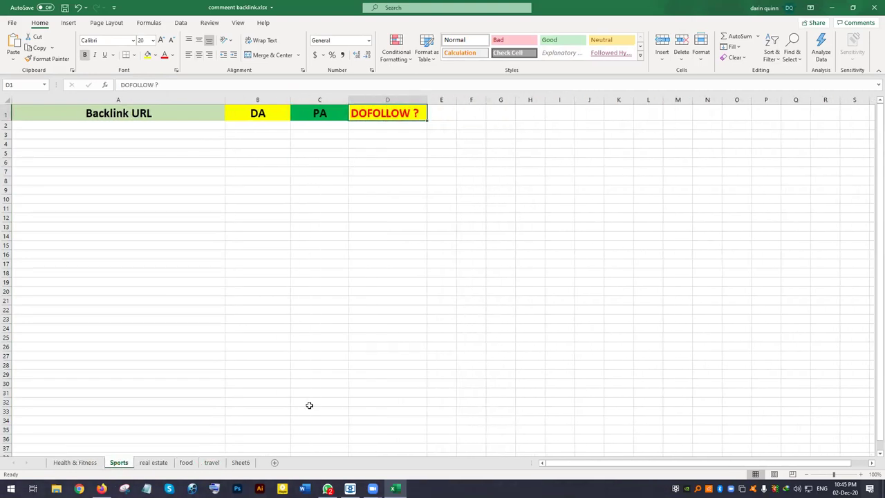
pyautogui.click(75, 463)
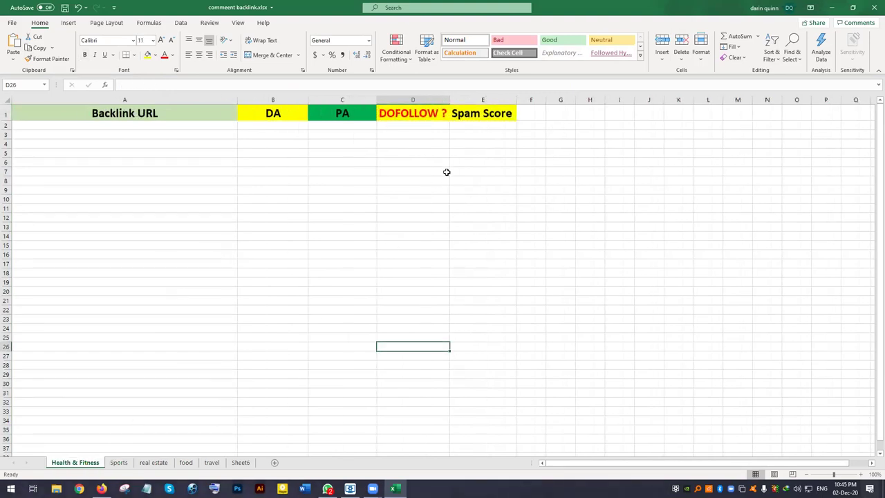
pyautogui.click(480, 113)
pyautogui.hotkey('ctrl', 'c')
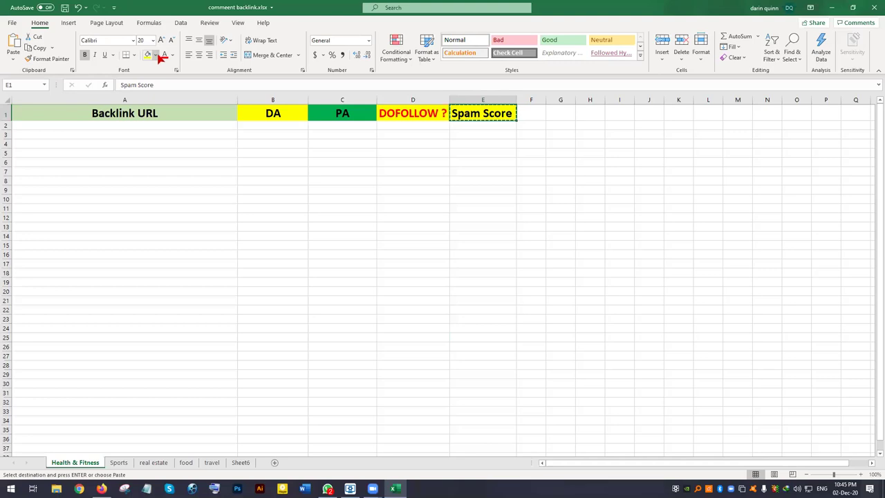
# Change the Spam Score heading's fill to orange and copy it again
pyautogui.click(157, 55)
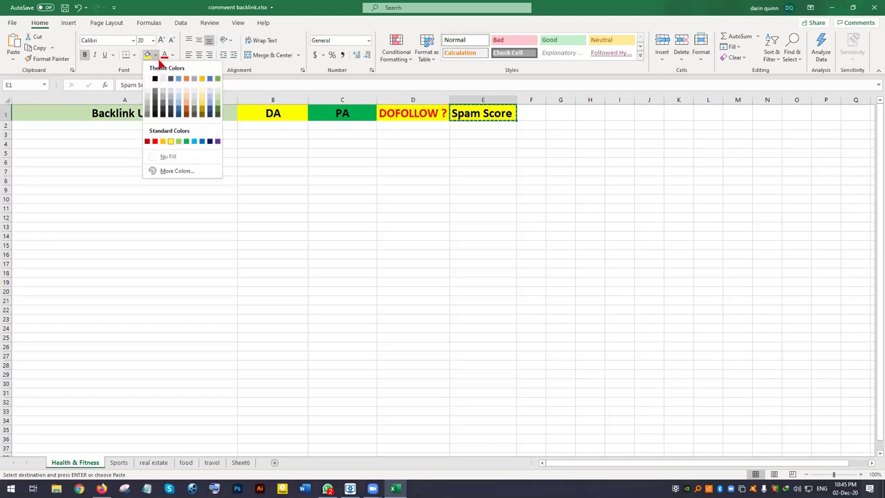
pyautogui.click(163, 141)
pyautogui.click(519, 171)
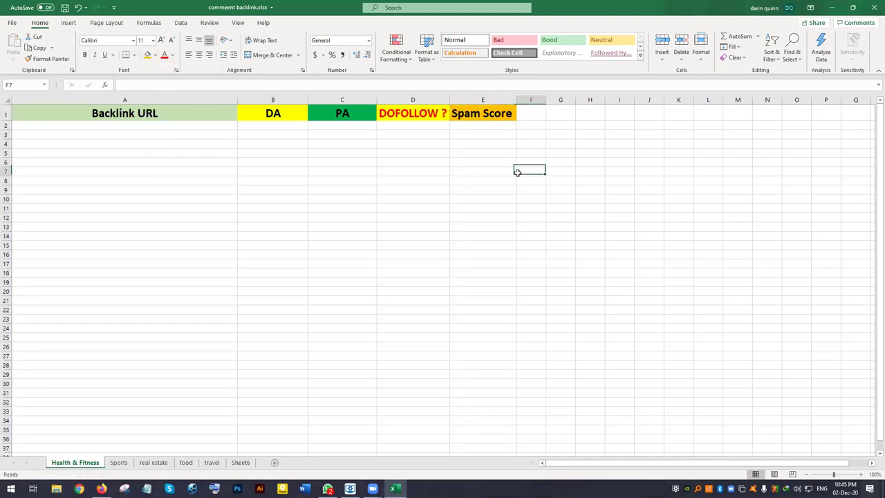
pyautogui.click(485, 112)
pyautogui.hotkey('ctrl', 'c')
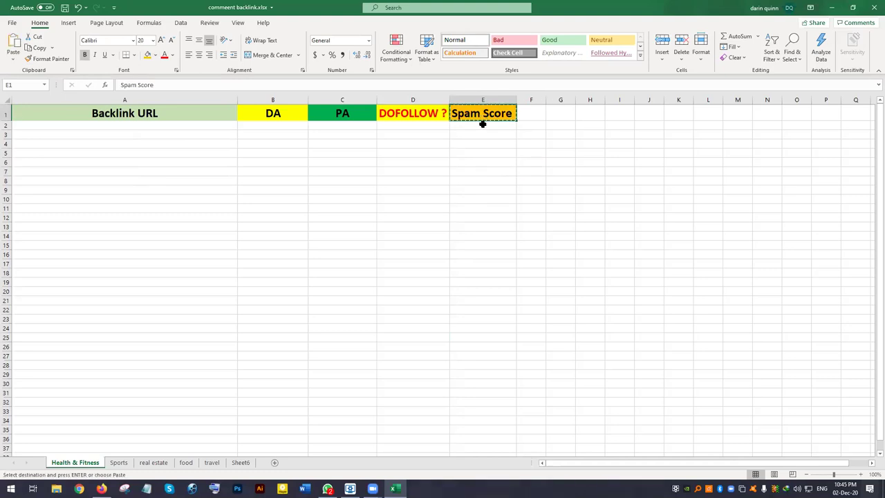
# Paste Spam Score into E1 on the Sports and real estate sheets, widening column E
pyautogui.click(118, 462)
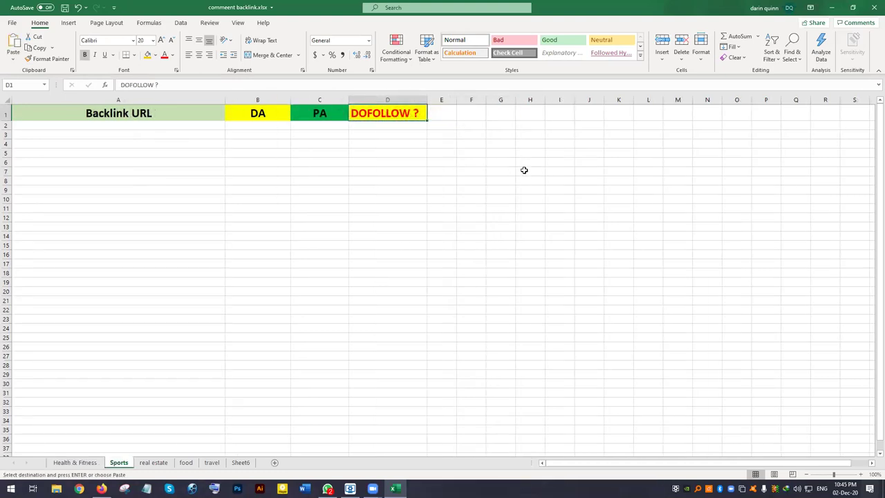
pyautogui.click(440, 112)
pyautogui.hotkey('ctrl', 'v')
pyautogui.moveTo(456, 100); pyautogui.dragTo(494, 101)
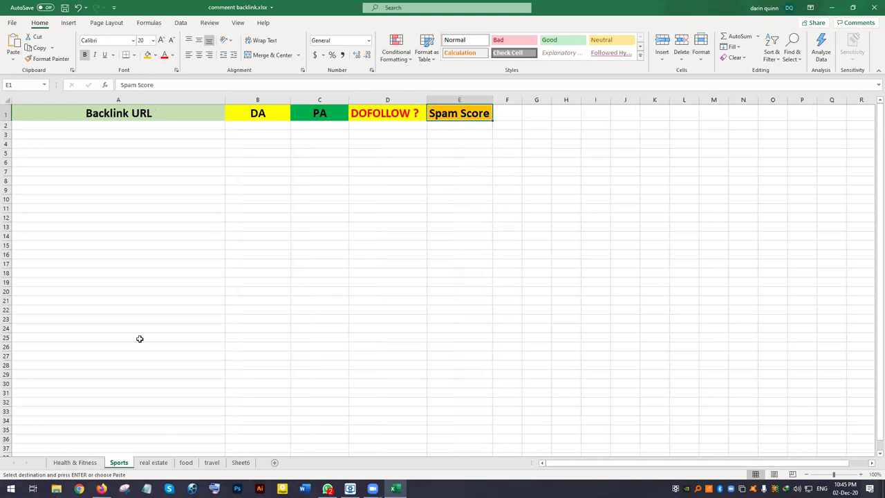
pyautogui.click(153, 461)
pyautogui.click(477, 113)
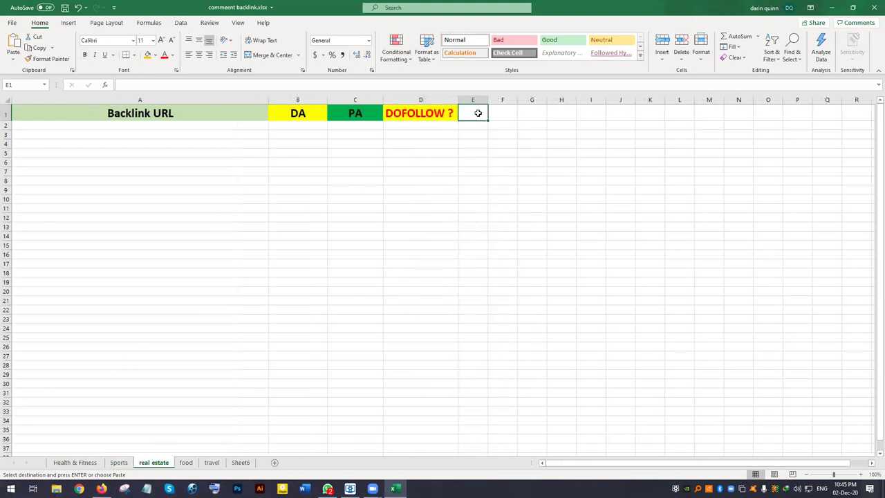
pyautogui.hotkey('ctrl', 'v')
pyautogui.moveTo(488, 101); pyautogui.dragTo(529, 97)
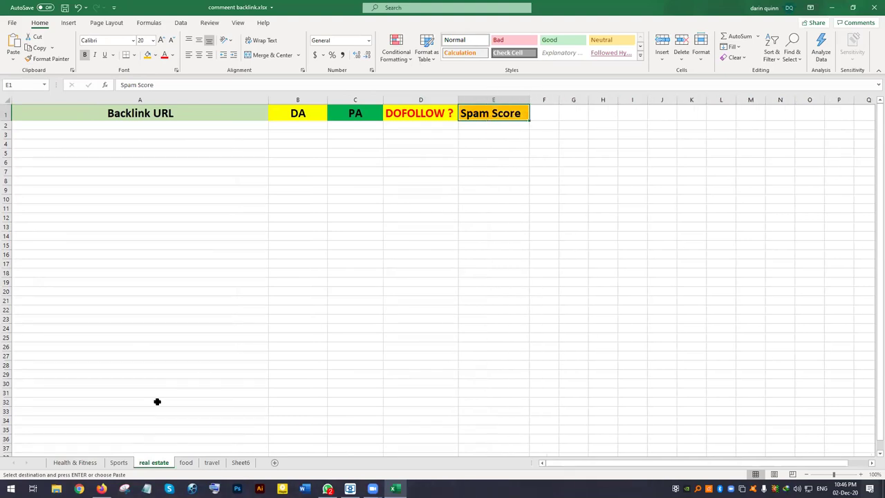
# Paste Spam Score into E1 on the food and travel sheets, widening column E
pyautogui.click(185, 462)
pyautogui.click(488, 116)
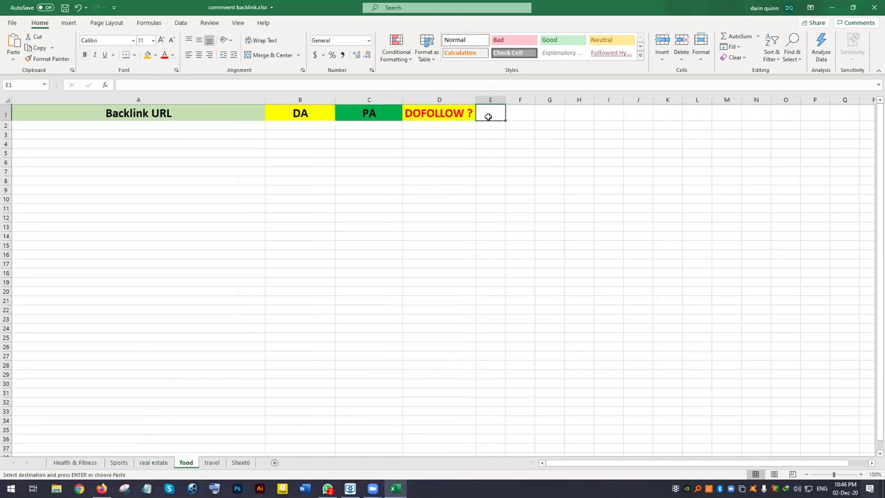
pyautogui.hotkey('ctrl', 'v')
pyautogui.moveTo(506, 101); pyautogui.dragTo(544, 101)
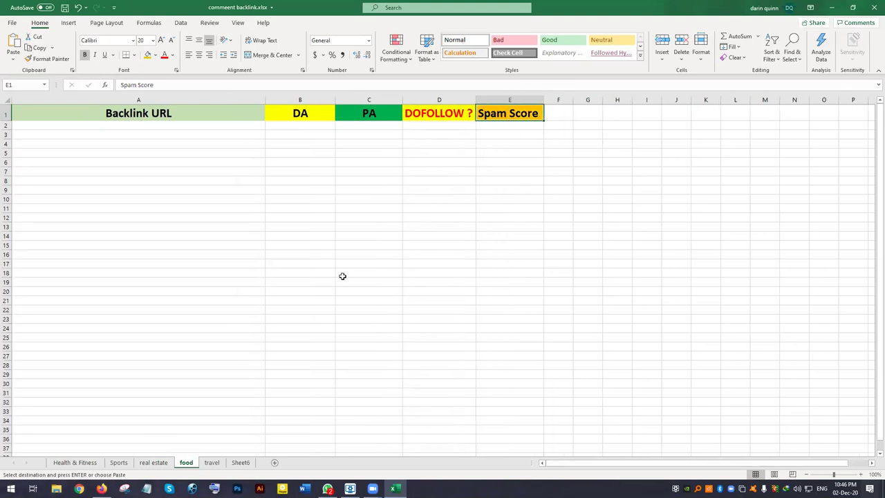
pyautogui.click(210, 461)
pyautogui.click(456, 111)
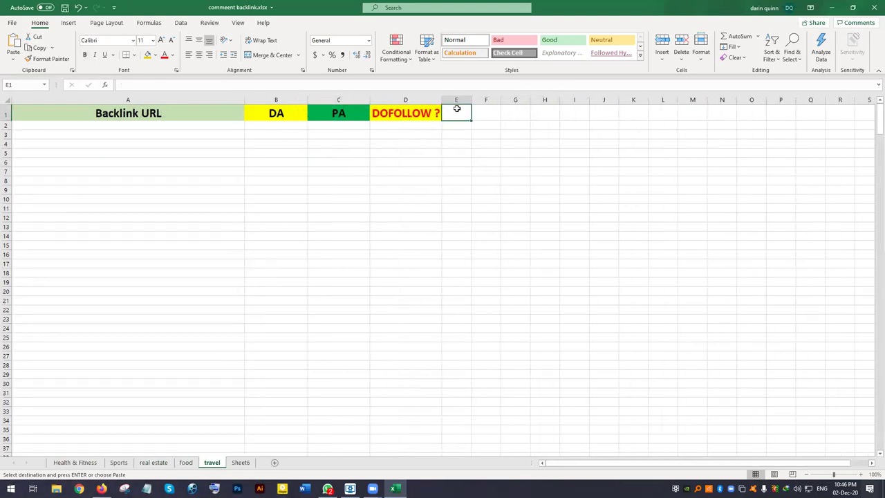
pyautogui.hotkey('ctrl', 'v')
pyautogui.moveTo(470, 99); pyautogui.dragTo(509, 99)
pyautogui.click(241, 463)
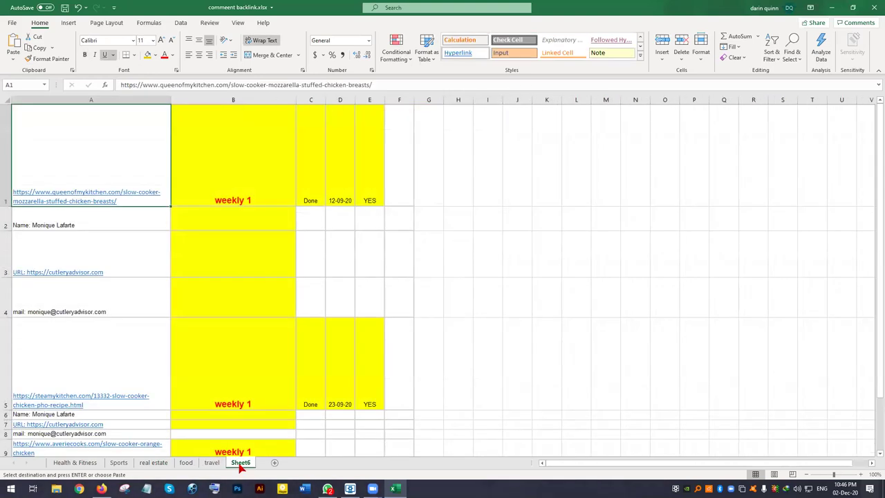
pyautogui.click(492, 199)
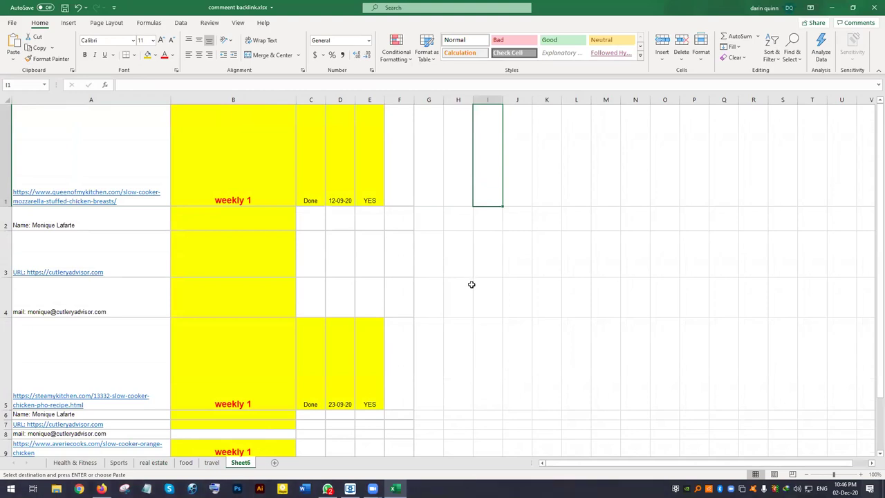
pyautogui.scroll(-6, 471, 284)
pyautogui.scroll(6, 470, 283)
pyautogui.click(373, 164)
pyautogui.click(373, 363)
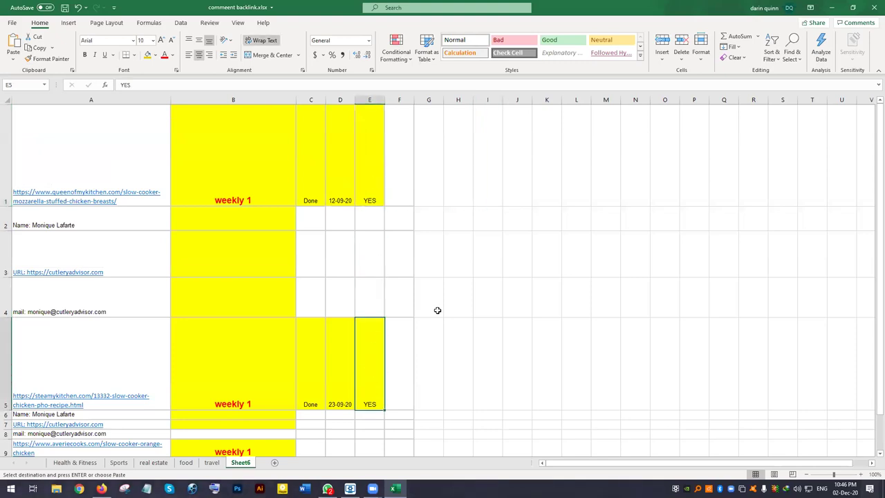
pyautogui.click(362, 172)
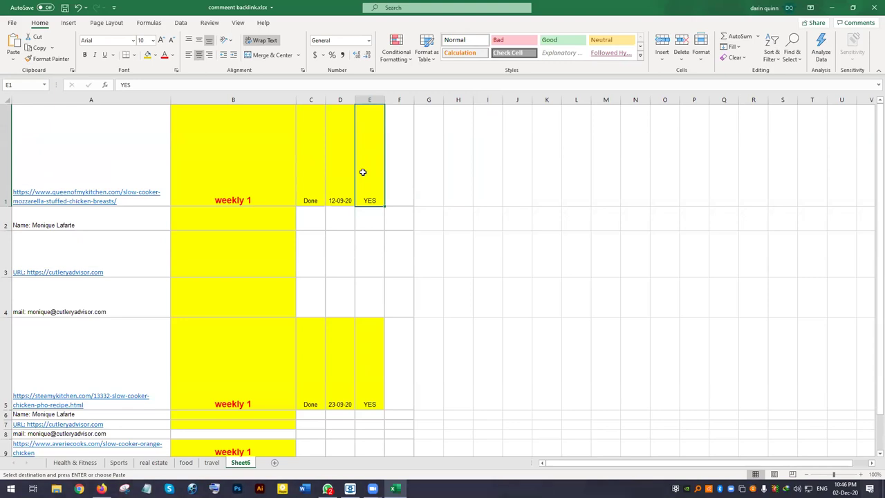
pyautogui.click(530, 148)
pyautogui.click(369, 166)
pyautogui.click(467, 165)
pyautogui.click(382, 159)
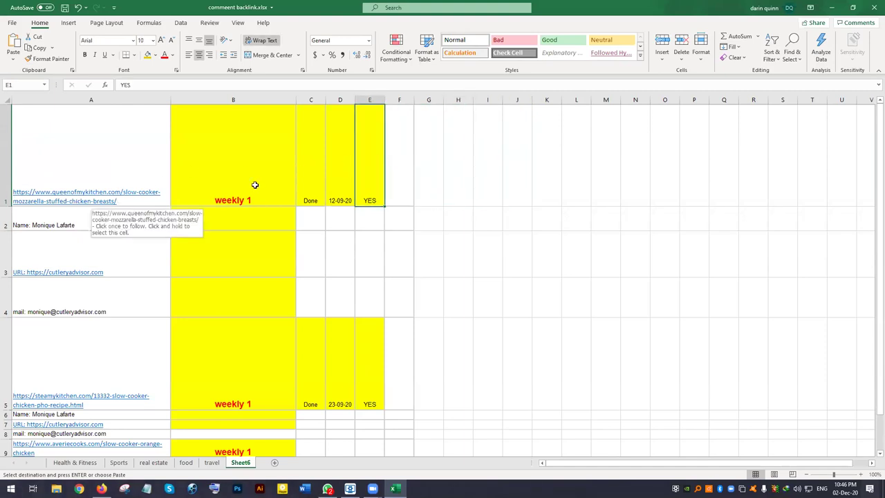
pyautogui.scroll(-2, 415, 228)
pyautogui.click(365, 194)
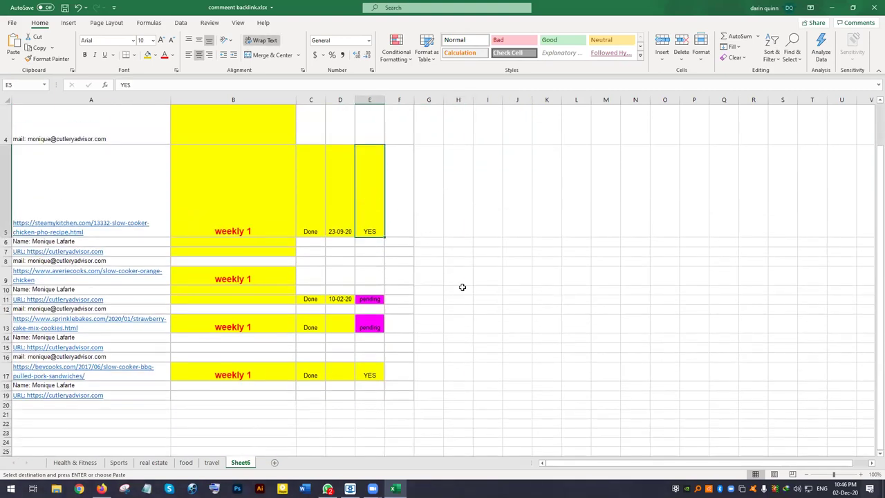
pyautogui.click(376, 298)
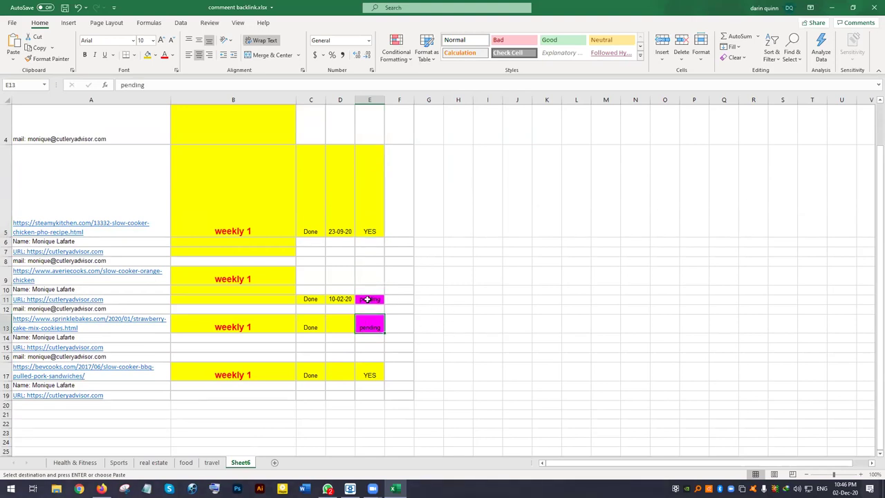
pyautogui.click(368, 375)
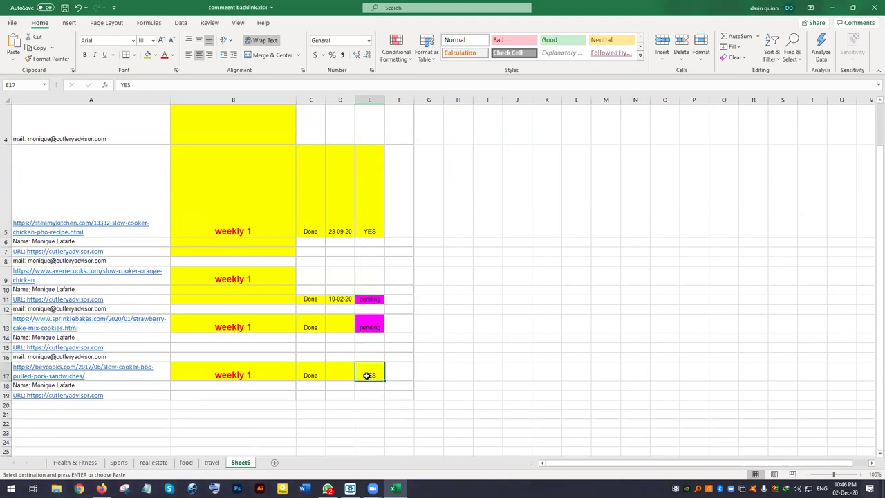
pyautogui.scroll(2, 452, 397)
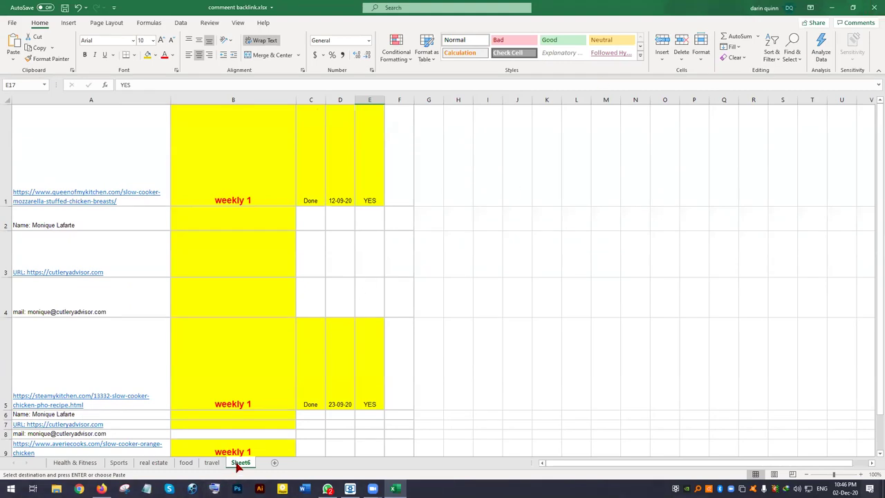
pyautogui.click(375, 187)
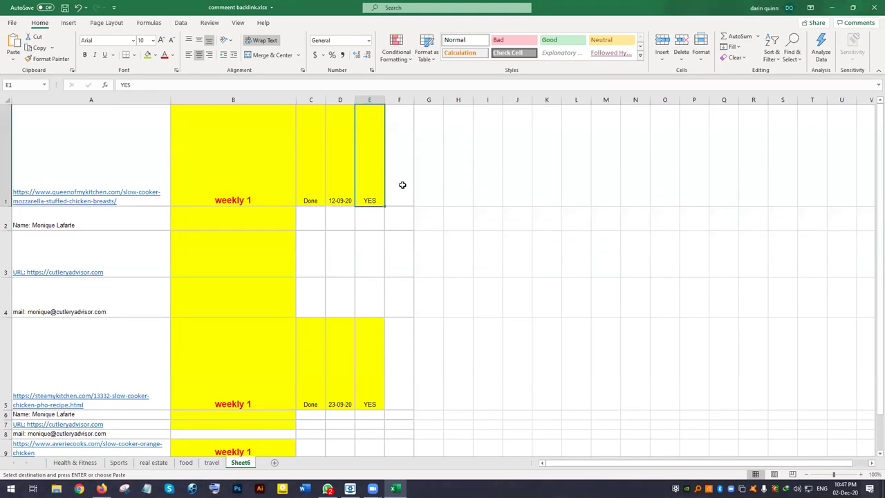
pyautogui.click(412, 181)
pyautogui.click(367, 184)
pyautogui.moveTo(405, 175); pyautogui.dragTo(320, 292)
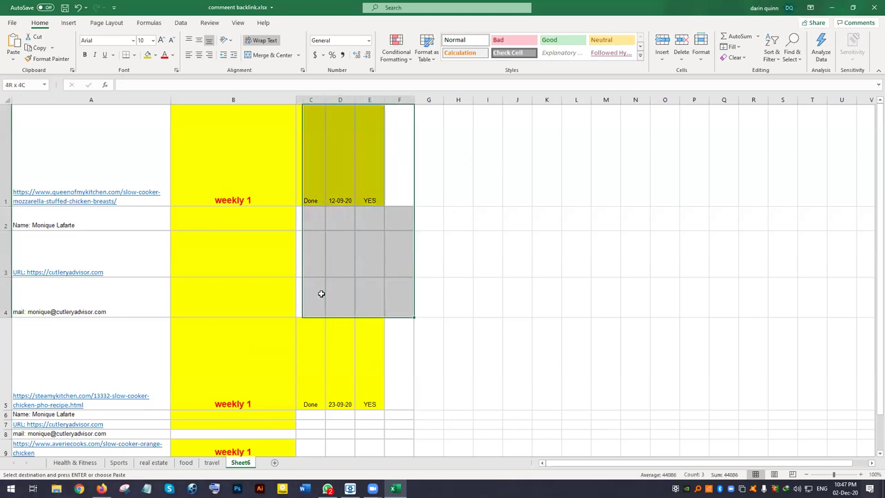
pyautogui.click(448, 249)
pyautogui.scroll(-3, 446, 298)
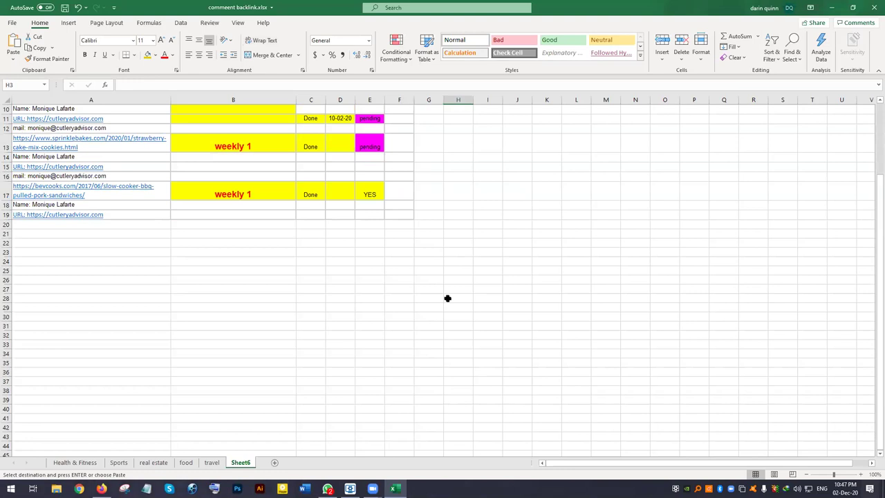
pyautogui.scroll(1, 447, 298)
# Delete Sheet6 from the workbook, confirming the permanent deletion
pyautogui.rightClick(239, 463)
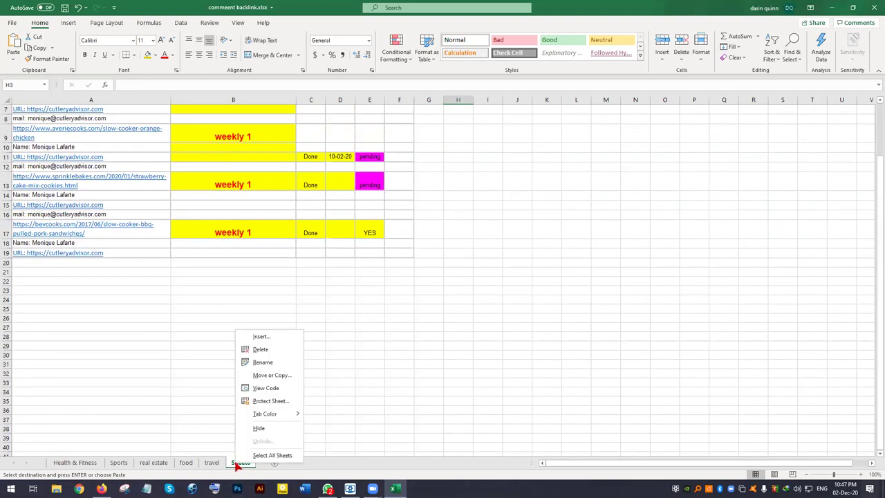
pyautogui.click(257, 349)
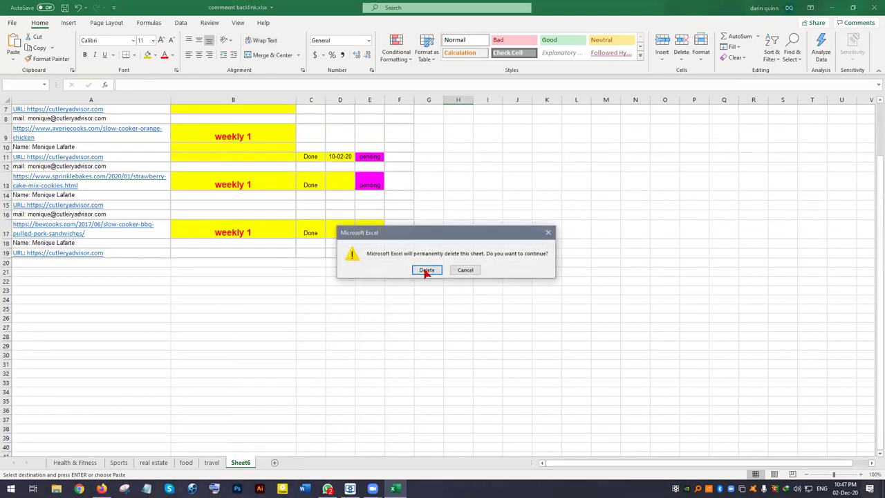
pyautogui.click(426, 270)
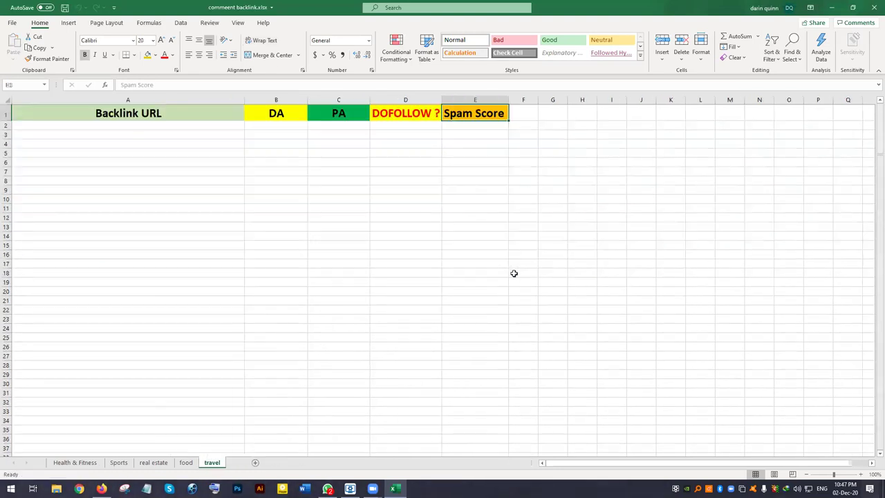
# Review the remaining sheets, save the workbook, and close Excel with Alt+F4
pyautogui.click(154, 466)
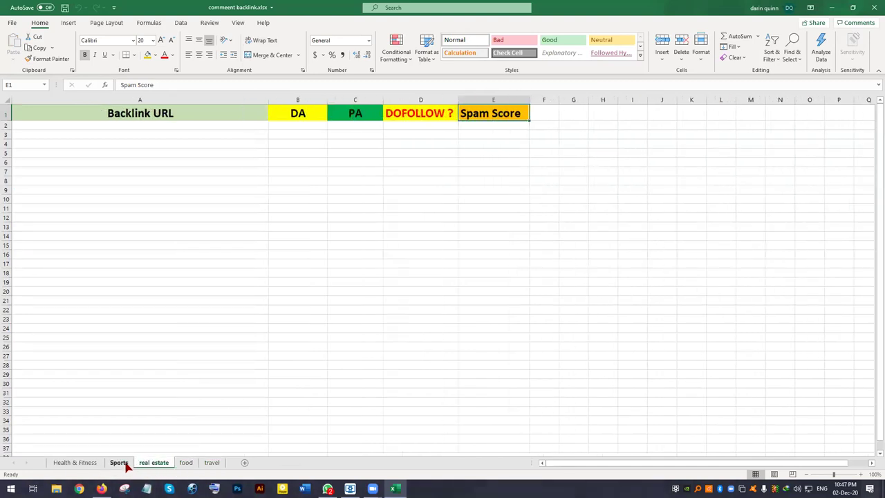
pyautogui.click(121, 464)
pyautogui.click(100, 462)
pyautogui.click(64, 8)
pyautogui.click(422, 134)
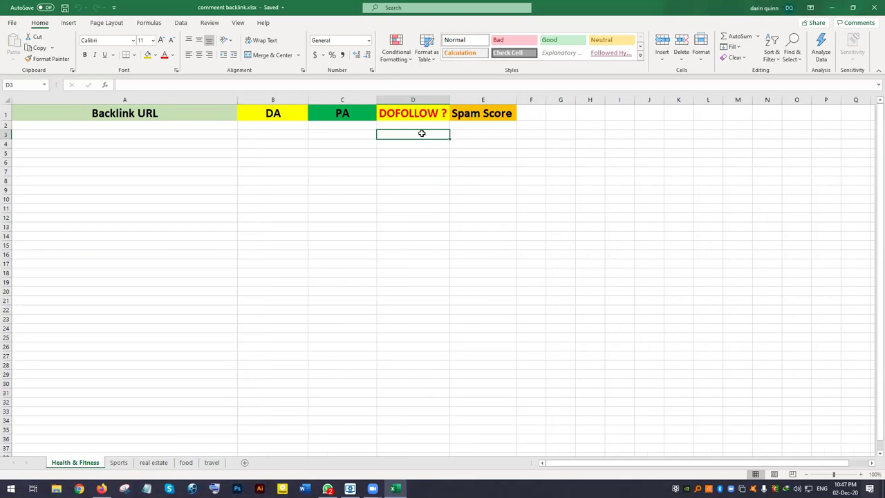
pyautogui.hotkey('alt', 'F4')
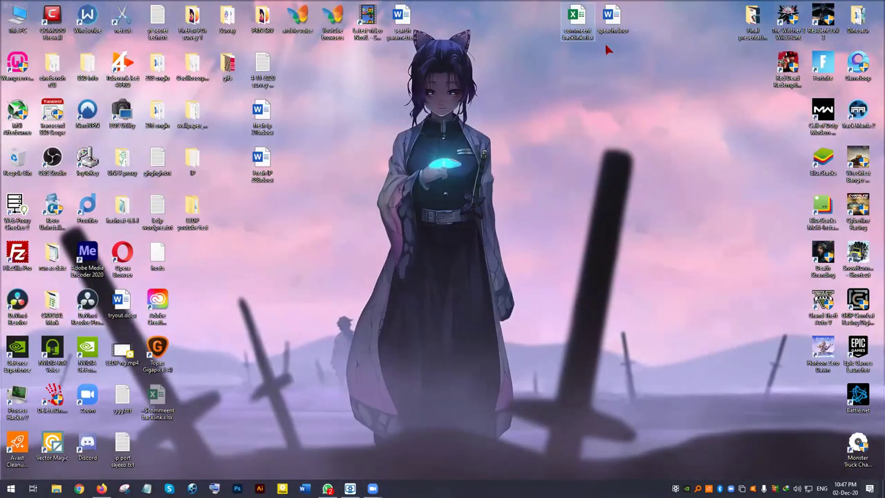
# Open comment backlink.xlsx from its desktop icon in Excel
pyautogui.moveTo(579, 19)
pyautogui.mouseDown()
pyautogui.moveTo(484, 142)
pyautogui.moveTo(577, 20)
pyautogui.mouseUp()
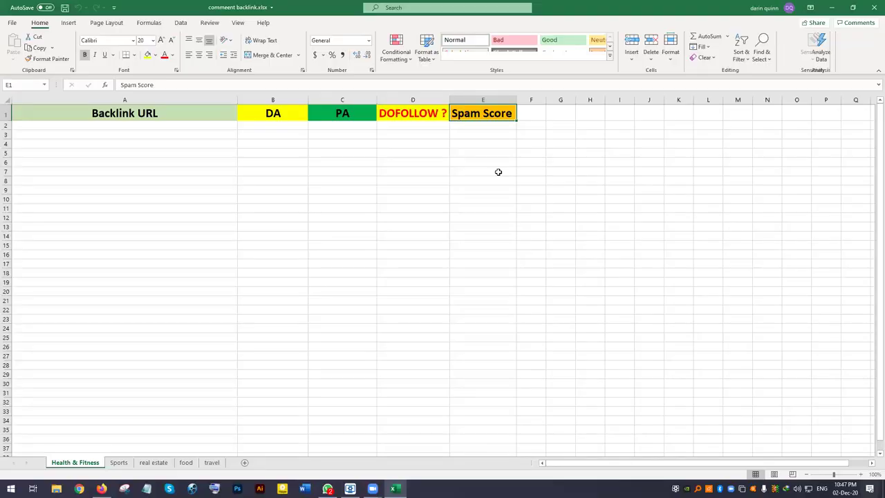
# Cycle through all sheet tabs, then click empty cells A2–A17 on Health & Fitness
pyautogui.click(119, 462)
pyautogui.click(152, 463)
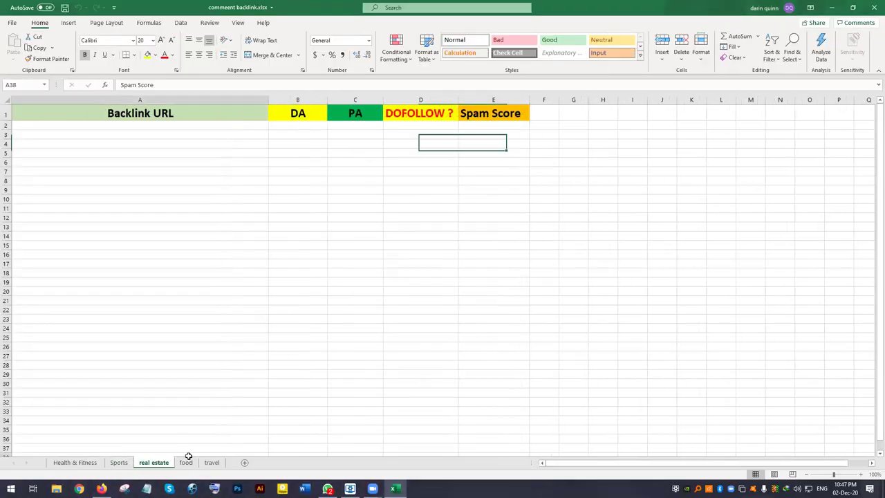
pyautogui.click(186, 463)
pyautogui.click(211, 462)
pyautogui.click(76, 462)
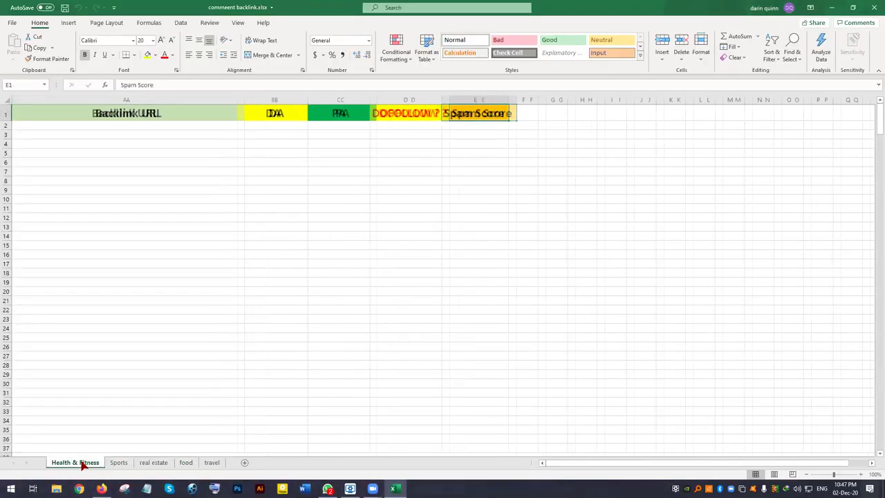
pyautogui.click(135, 142)
pyautogui.click(84, 126)
pyautogui.click(126, 165)
pyautogui.click(130, 201)
pyautogui.click(132, 227)
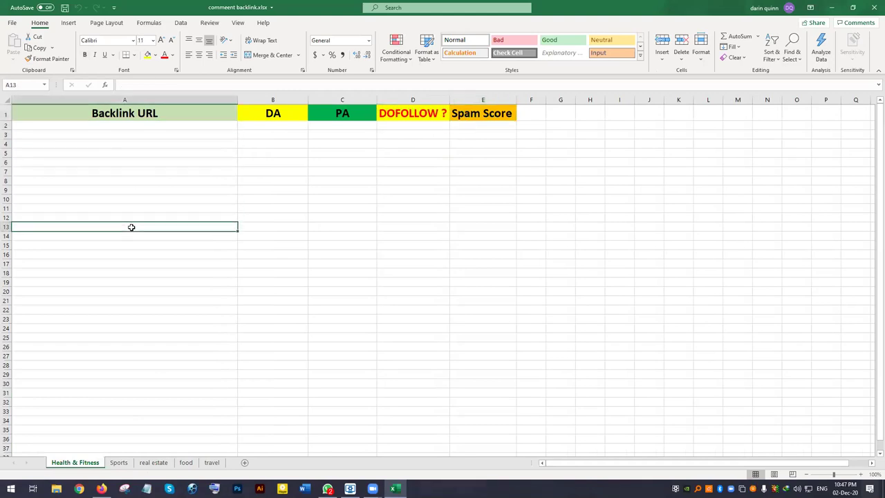
pyautogui.click(195, 265)
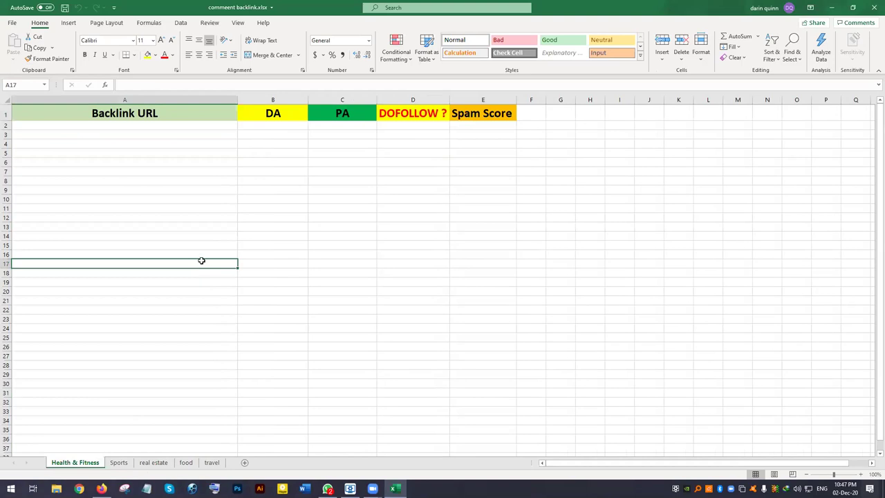
# Click through the empty Backlink URL cells A2–A17 on the Sports sheet
pyautogui.click(119, 462)
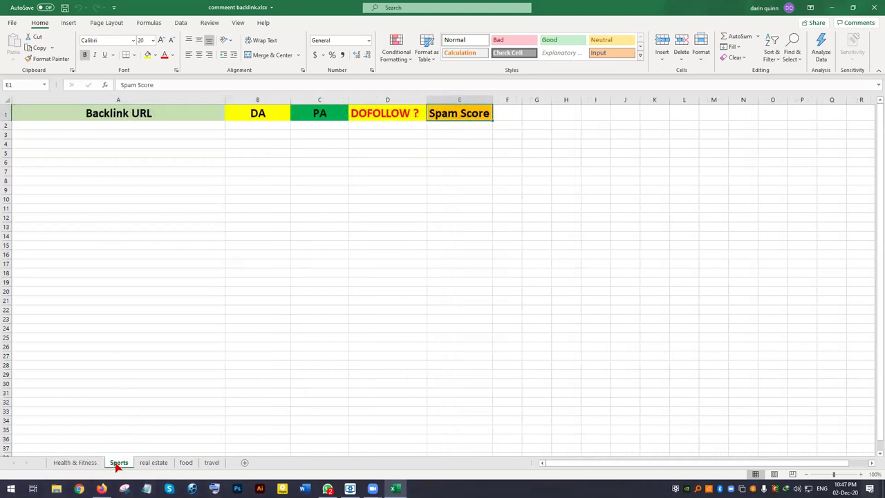
pyautogui.click(123, 134)
pyautogui.click(101, 126)
pyautogui.click(99, 139)
pyautogui.click(94, 169)
pyautogui.click(97, 200)
pyautogui.click(95, 268)
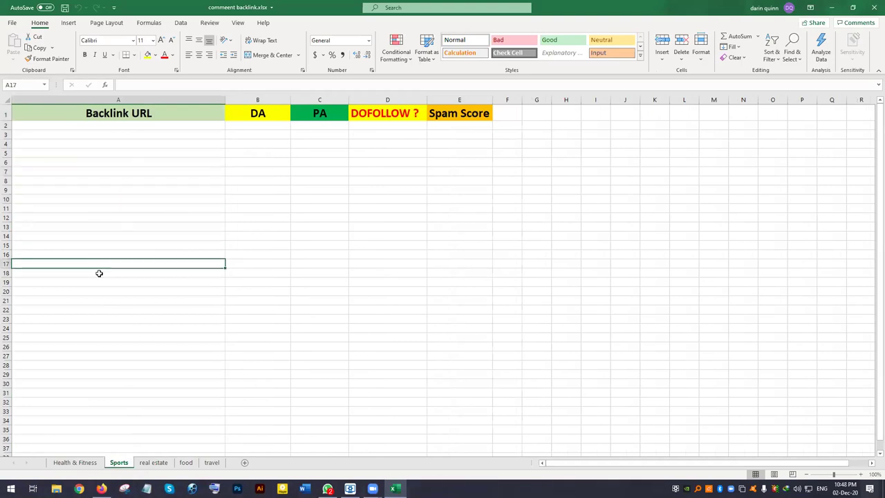
pyautogui.click(153, 208)
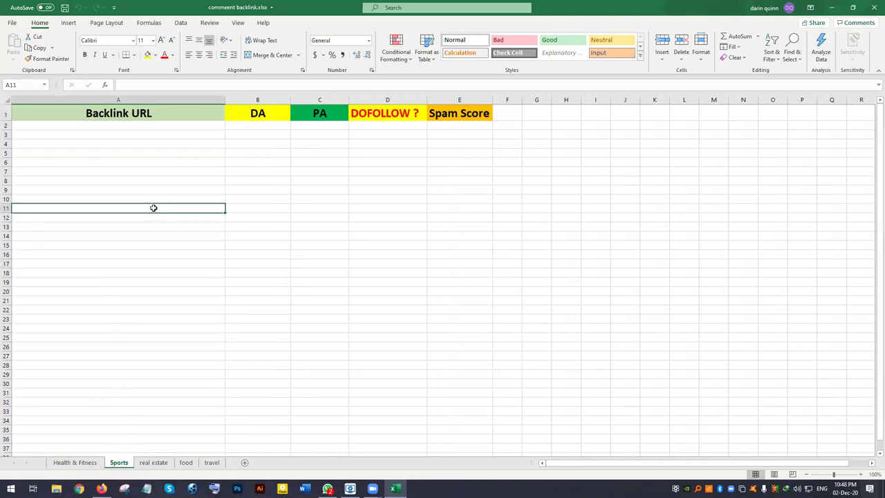
pyautogui.click(137, 181)
pyautogui.click(134, 172)
pyautogui.click(130, 154)
pyautogui.click(130, 144)
pyautogui.click(136, 190)
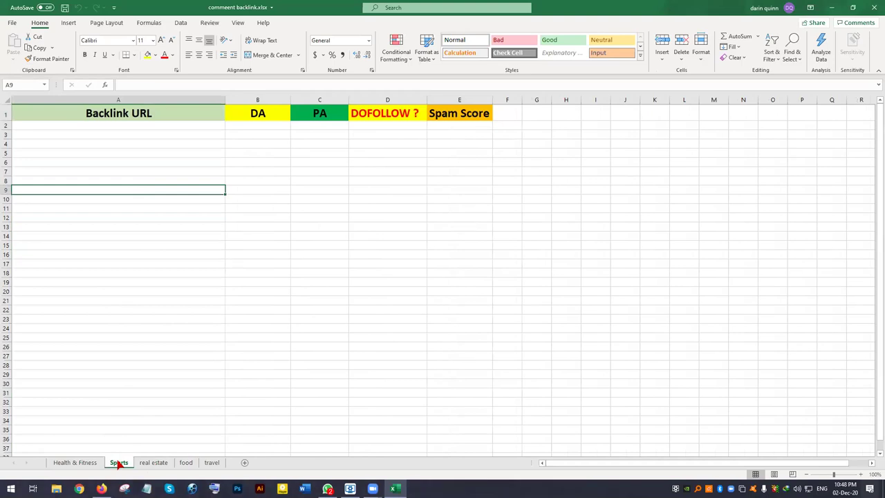
pyautogui.click(98, 247)
pyautogui.click(101, 188)
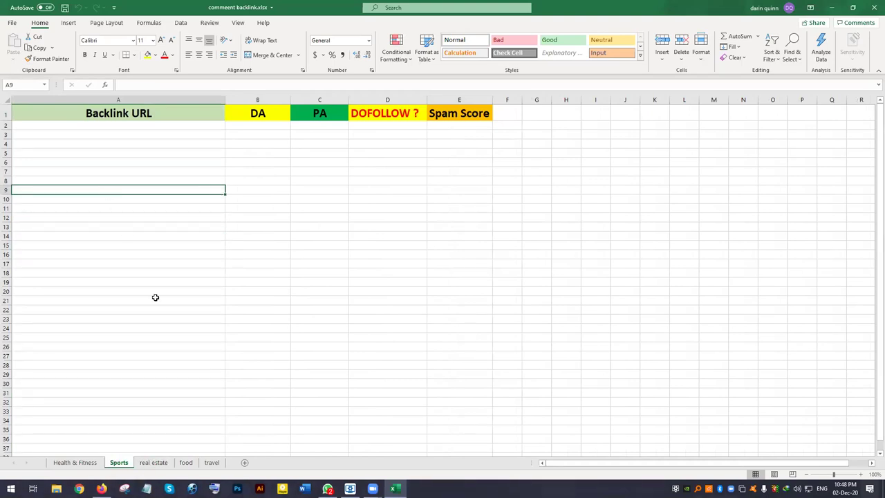
# Check cell A4 on the food sheet, then select empty rows on travel, ending at A11
pyautogui.click(185, 463)
pyautogui.click(67, 144)
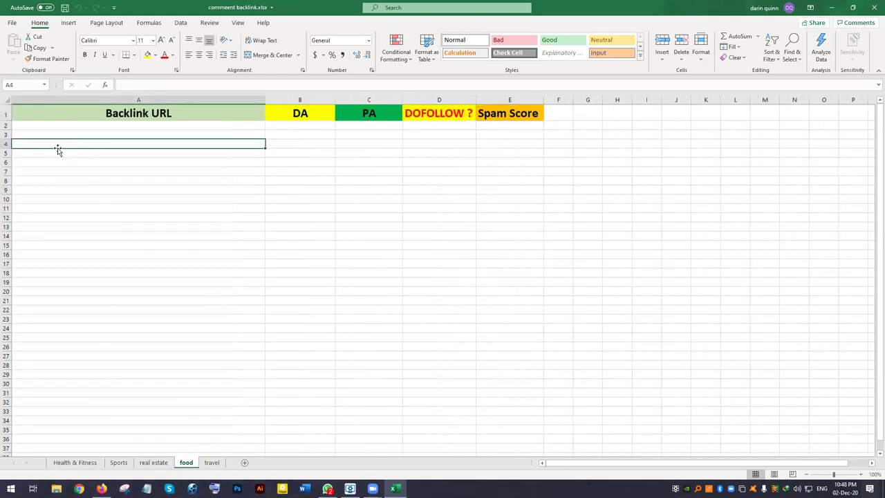
pyautogui.click(213, 462)
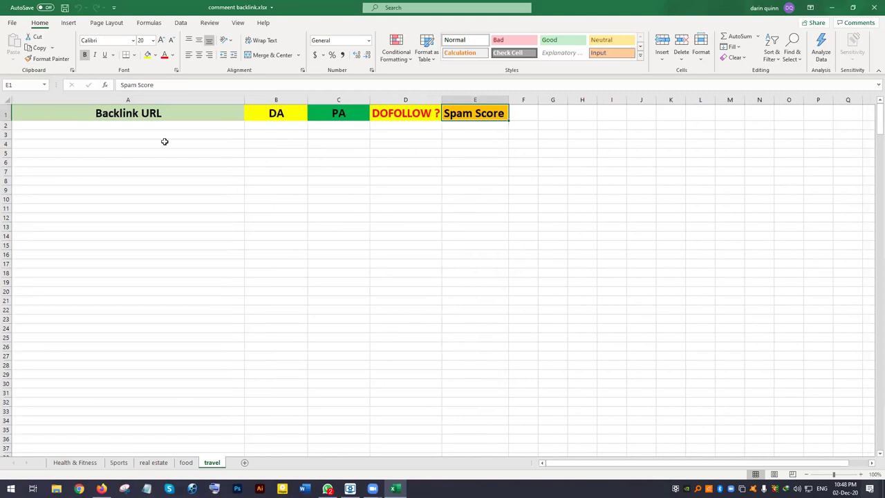
pyautogui.click(128, 172)
pyautogui.click(130, 219)
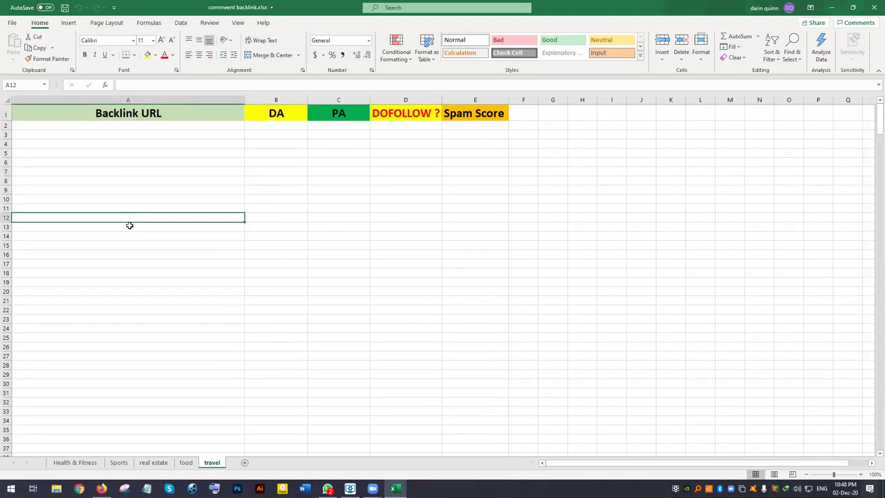
pyautogui.click(102, 208)
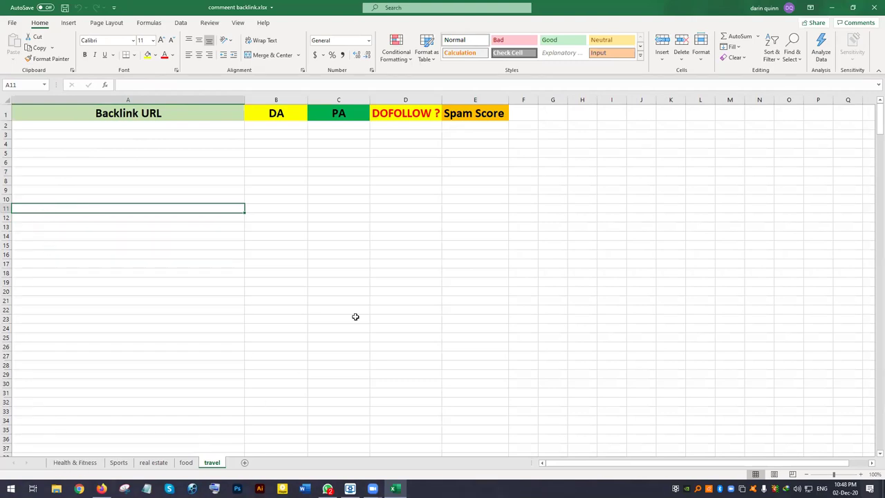
# Close the Excel workbook window with its X button
pyautogui.click(872, 7)
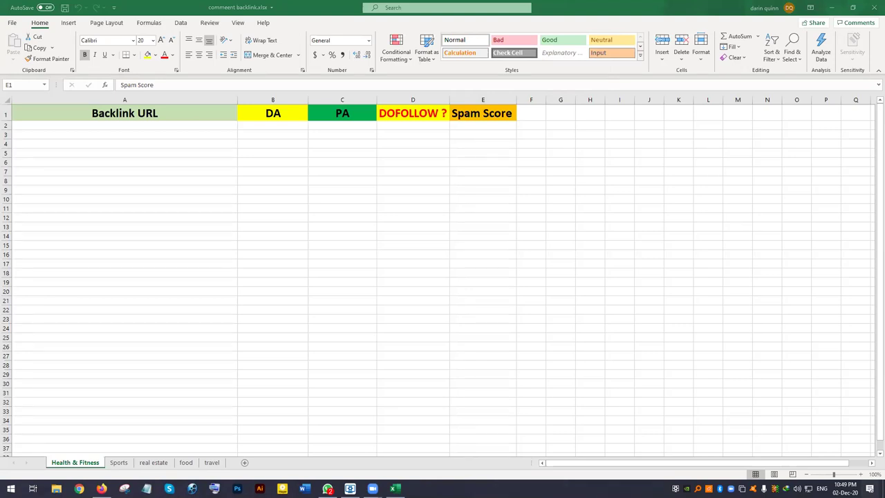
# Bring Firefox forward, close the extra tabs and search Google for 'food receipie'
pyautogui.click(101, 488)
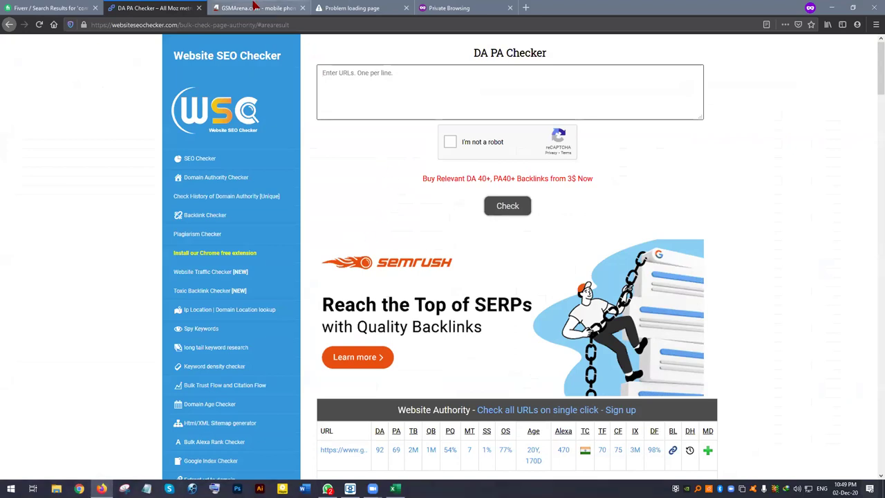
pyautogui.click(296, 7)
pyautogui.click(303, 8)
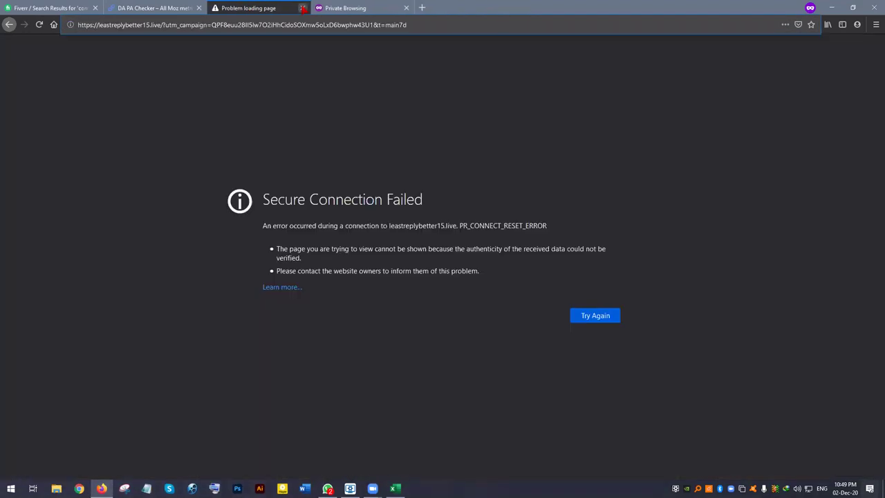
pyautogui.click(303, 7)
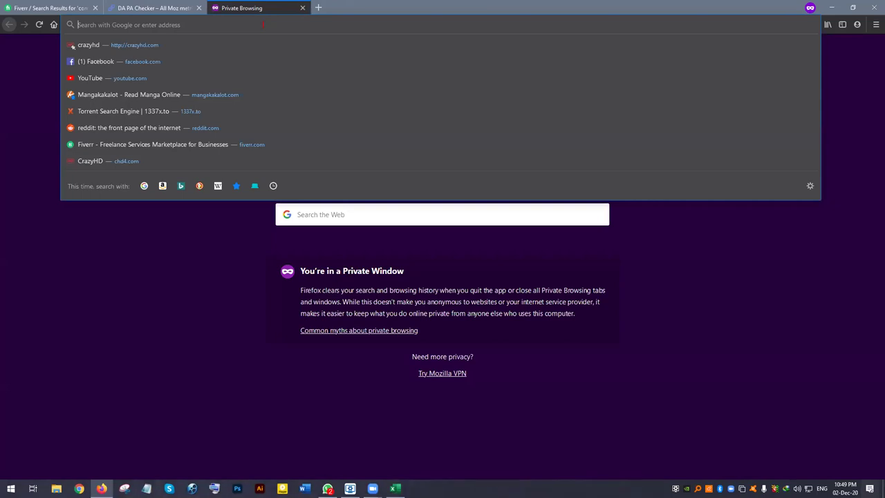
pyautogui.write('food rece')
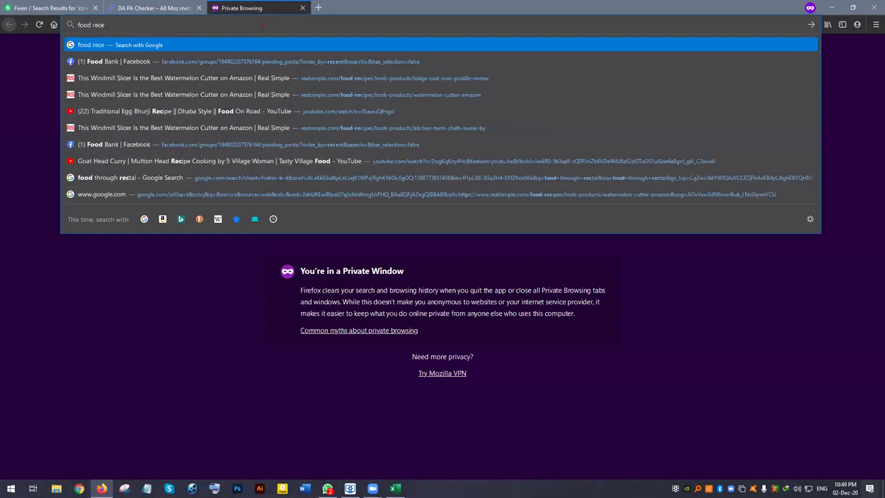
pyautogui.write('ipie')
pyautogui.press('Return')
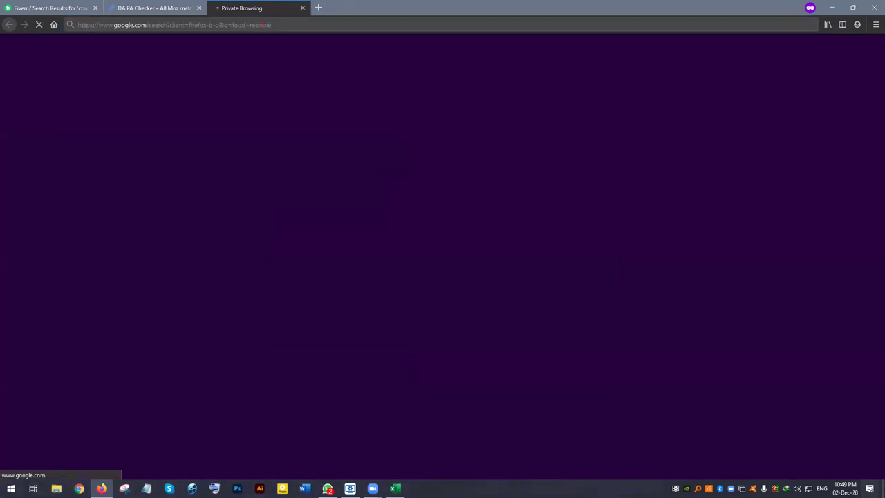
# Open the BBC Good Food result in a background tab and the Delish comfort food result
pyautogui.scroll(-5, 507, 300)
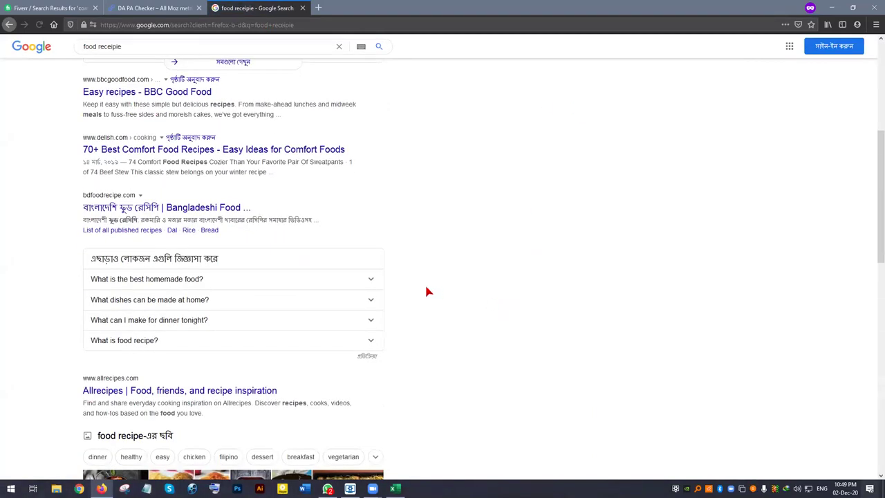
pyautogui.scroll(3, 297, 267)
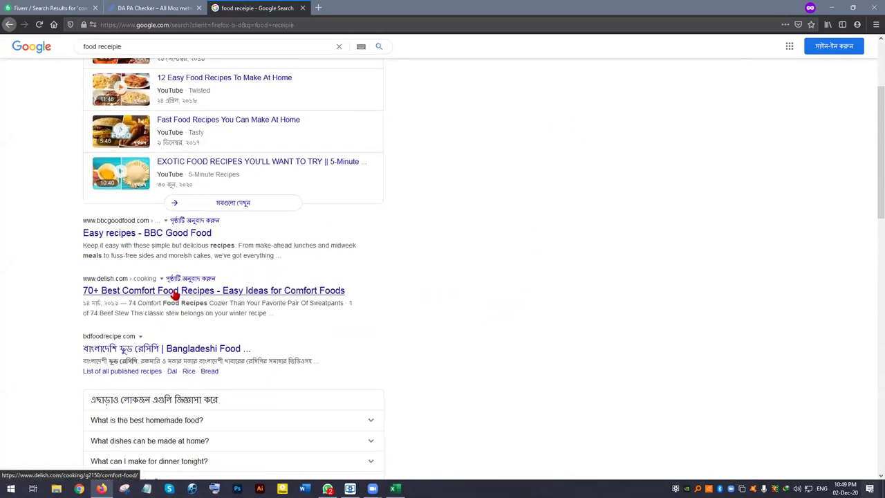
pyautogui.middleClick(187, 233)
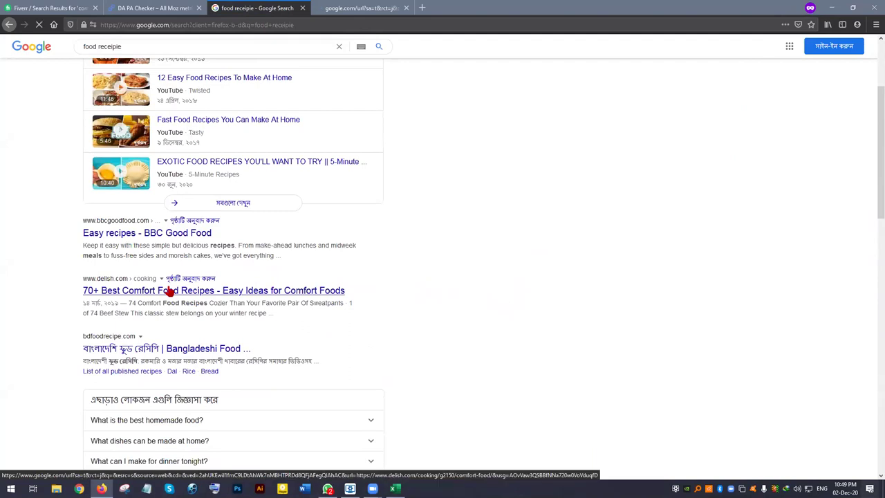
pyautogui.click(279, 290)
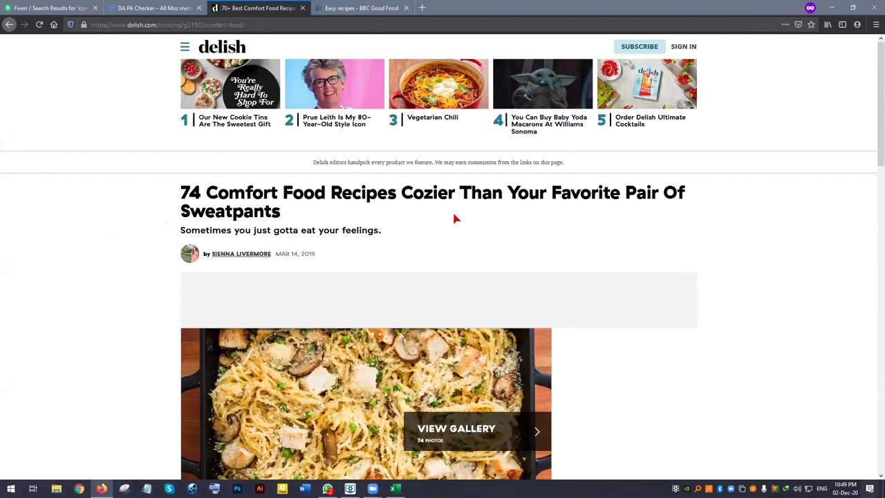
pyautogui.hotkey('ctrl', 'shift', 'pagedown')
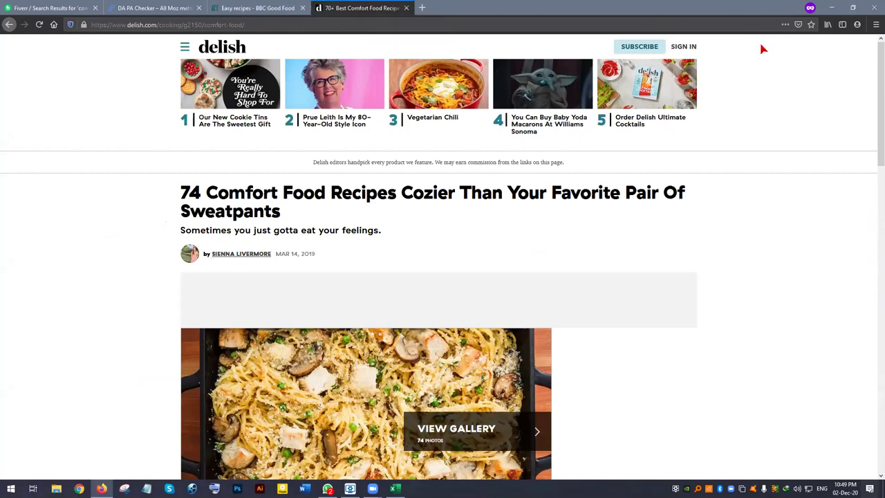
# Read Delish's Pumpkin Chocolate Chip Cookies recipe, then close its tab
pyautogui.scroll(-15, 654, 316)
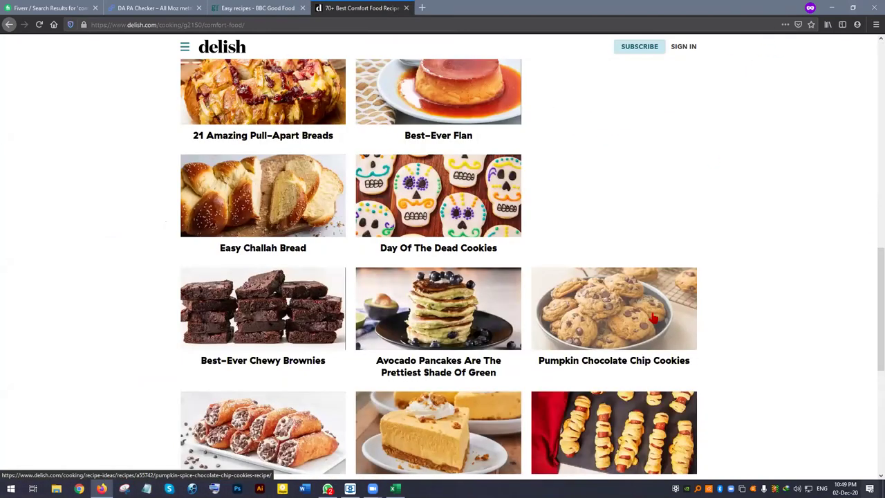
pyautogui.scroll(-5, 653, 316)
pyautogui.scroll(3, 654, 314)
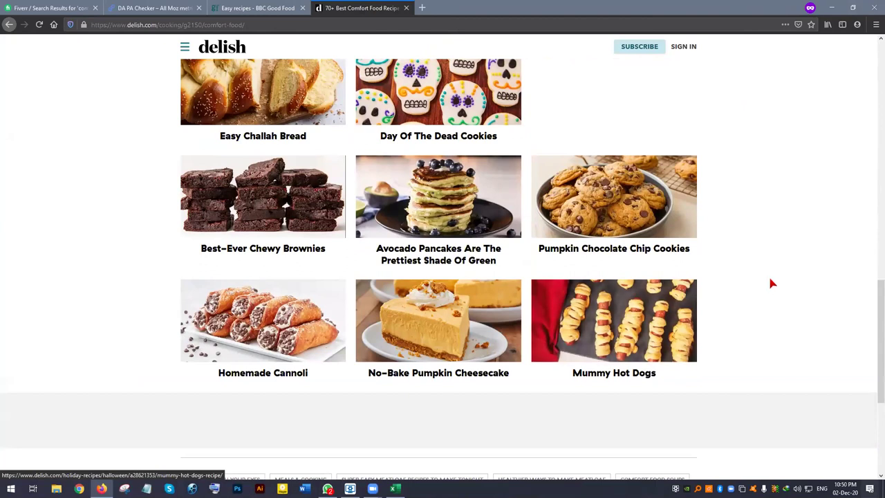
pyautogui.click(629, 250)
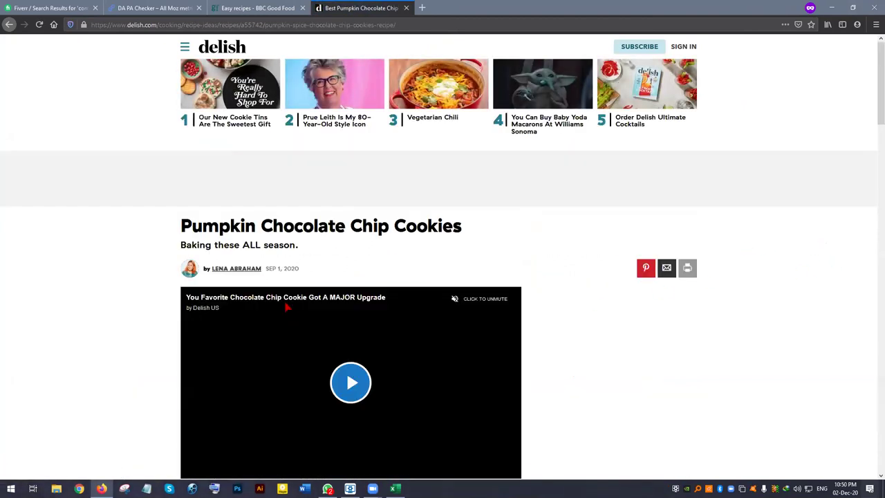
pyautogui.scroll(-5, 133, 378)
pyautogui.scroll(-20, 133, 378)
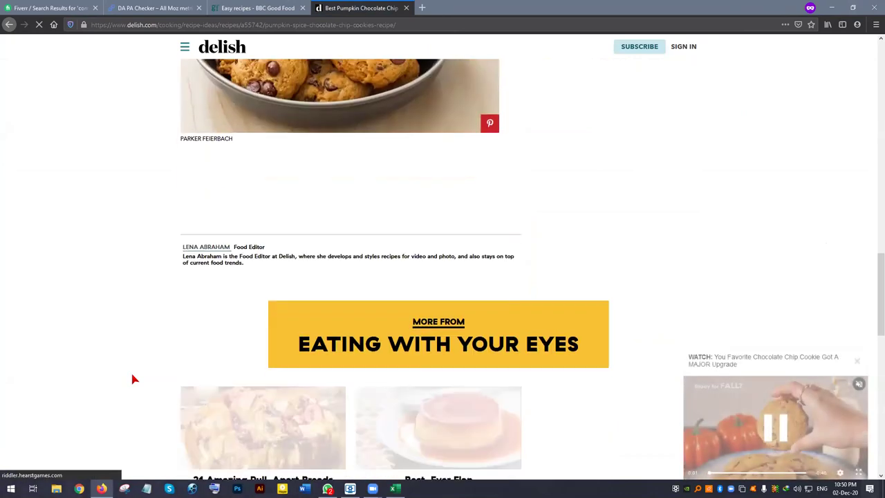
pyautogui.scroll(15, 134, 378)
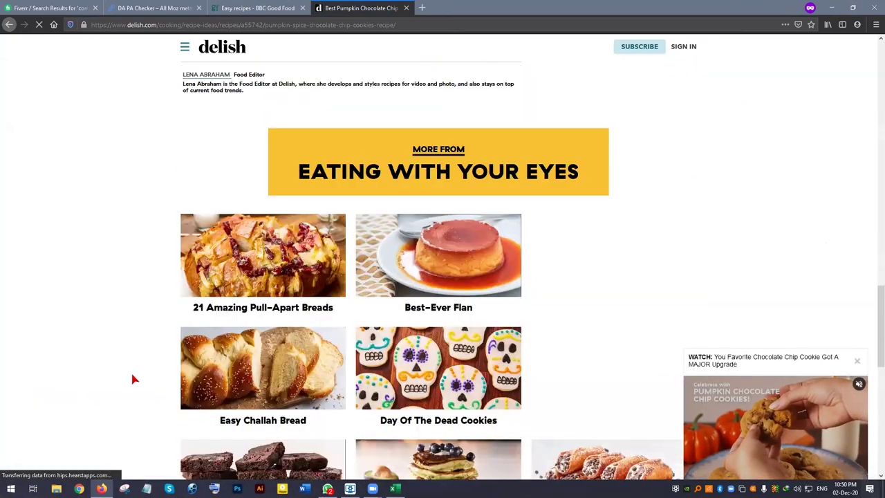
pyautogui.scroll(-4, 458, 296)
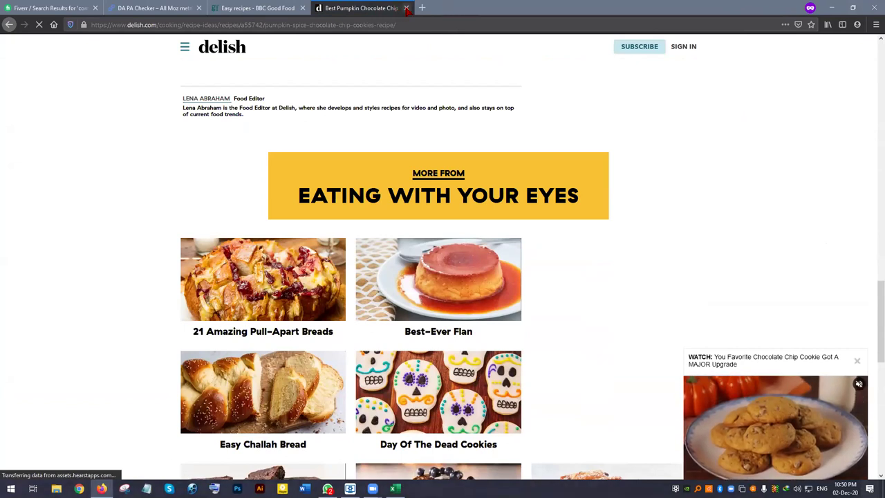
pyautogui.click(406, 8)
# Accept BBC Good Food's privacy notice and open the Quick and easy recipes collection
pyautogui.click(529, 340)
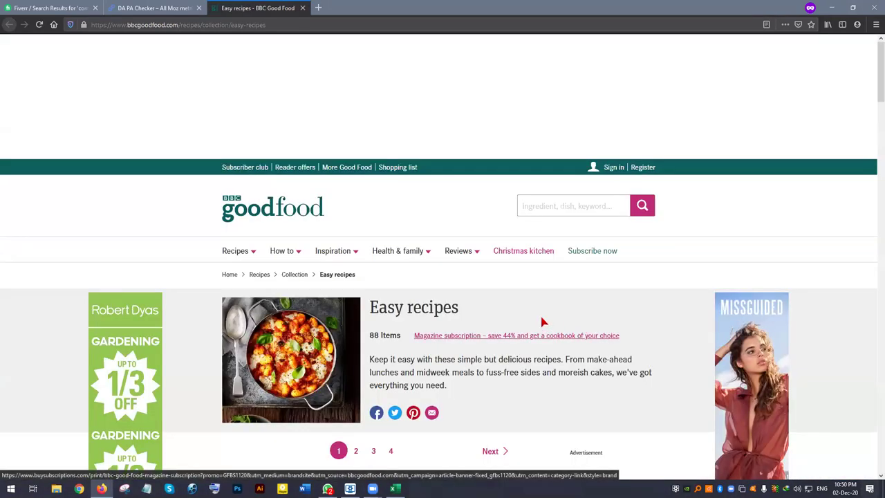
pyautogui.scroll(-7, 543, 320)
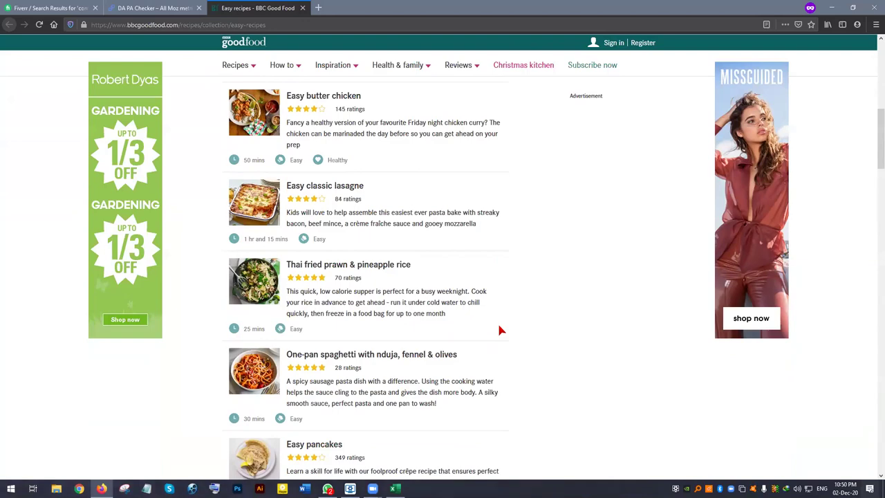
pyautogui.scroll(-15, 502, 330)
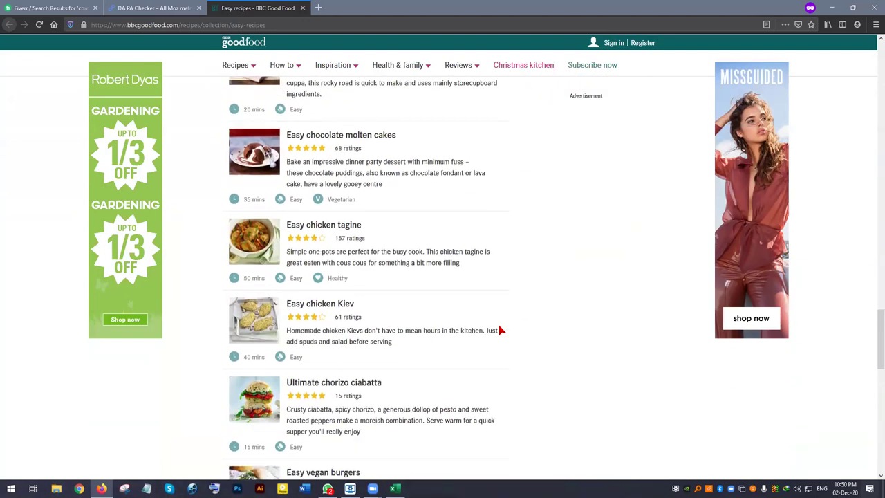
pyautogui.scroll(-10, 502, 330)
pyautogui.scroll(6, 502, 330)
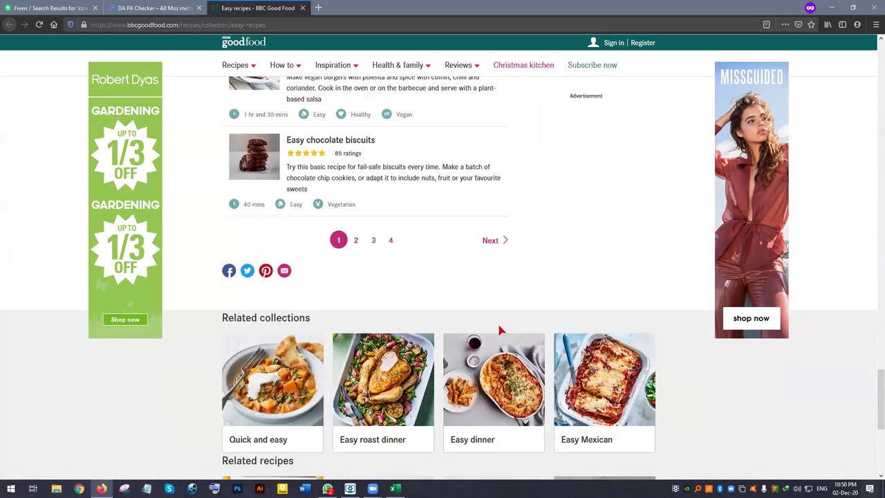
pyautogui.scroll(-2, 501, 331)
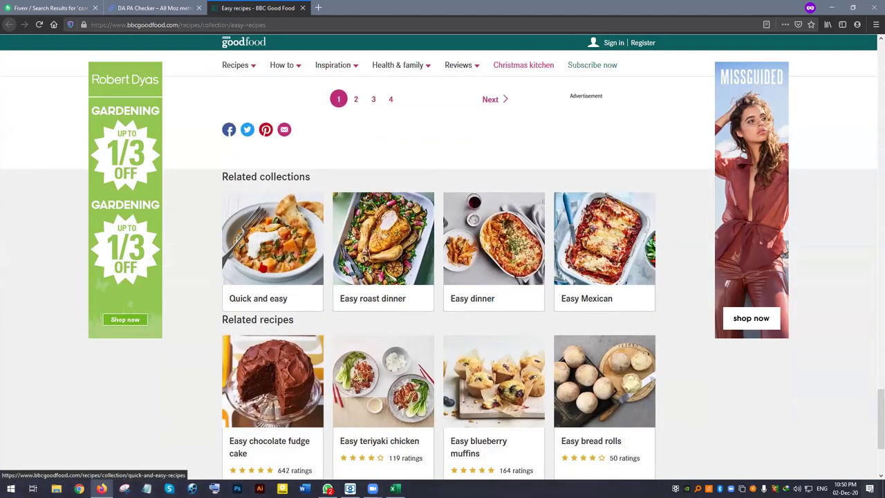
pyautogui.click(250, 302)
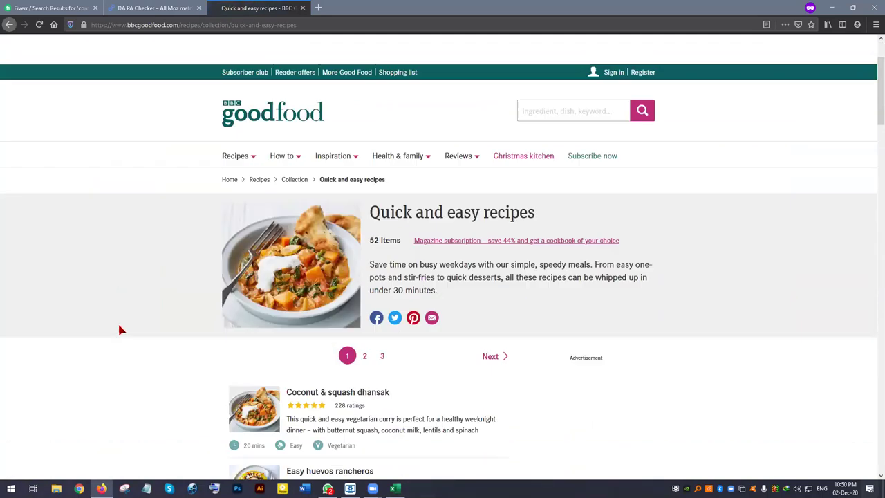
pyautogui.scroll(-2, 122, 329)
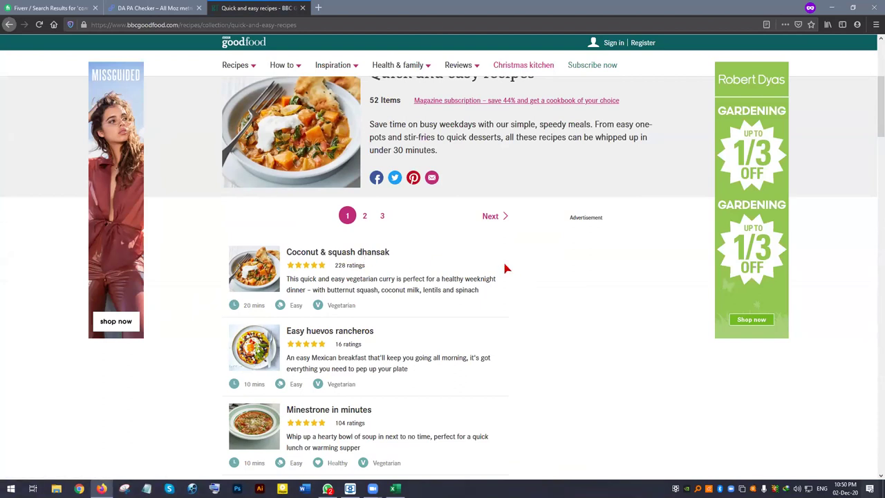
# Open the Coconut & squash dhansak recipe and try to post a comment on it
pyautogui.click(286, 275)
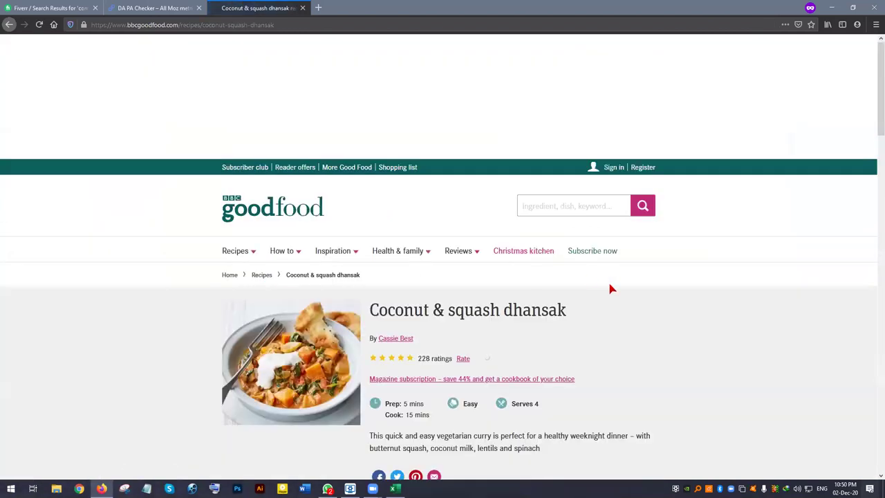
pyautogui.scroll(-3, 641, 361)
pyautogui.scroll(-5, 651, 368)
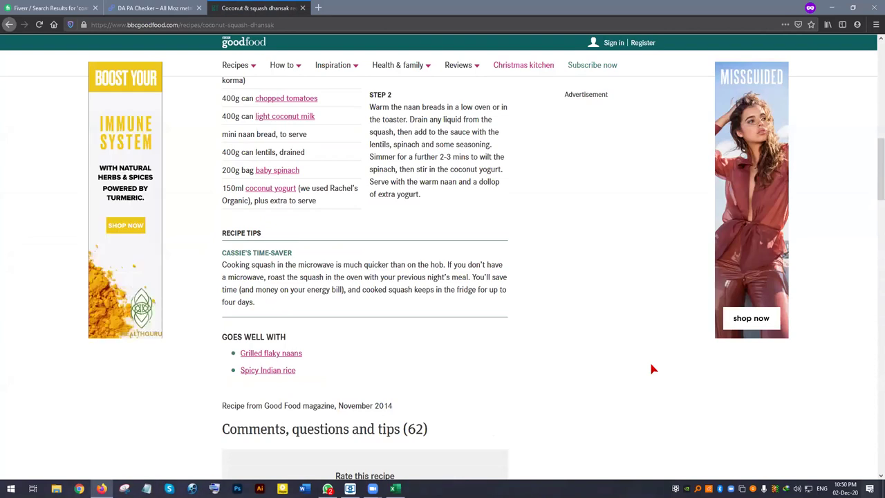
pyautogui.scroll(-4, 651, 368)
pyautogui.scroll(-4, 651, 368)
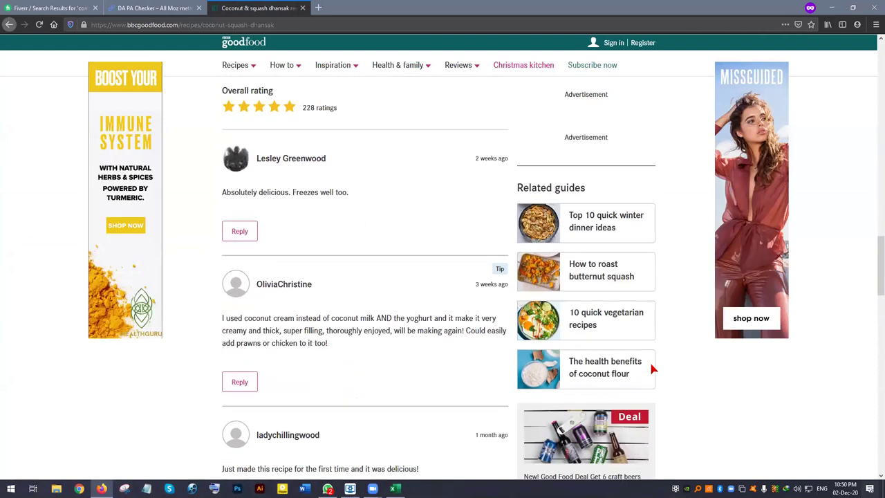
pyautogui.scroll(5, 446, 352)
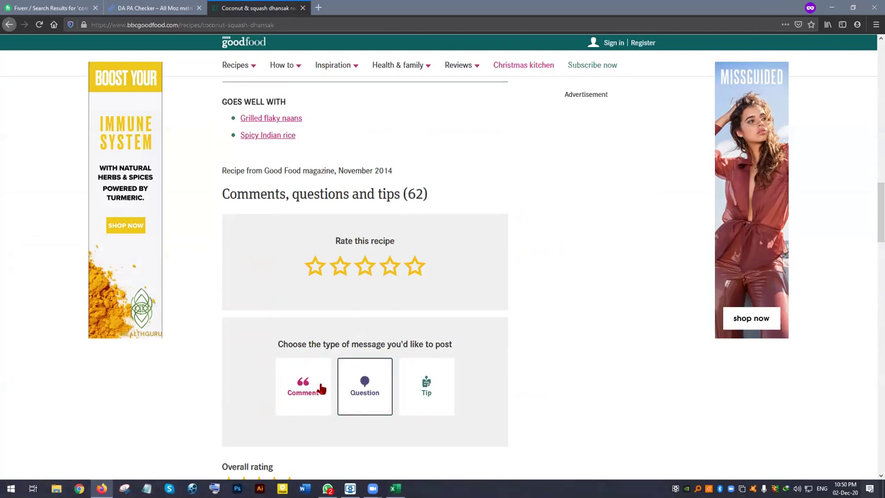
pyautogui.click(321, 387)
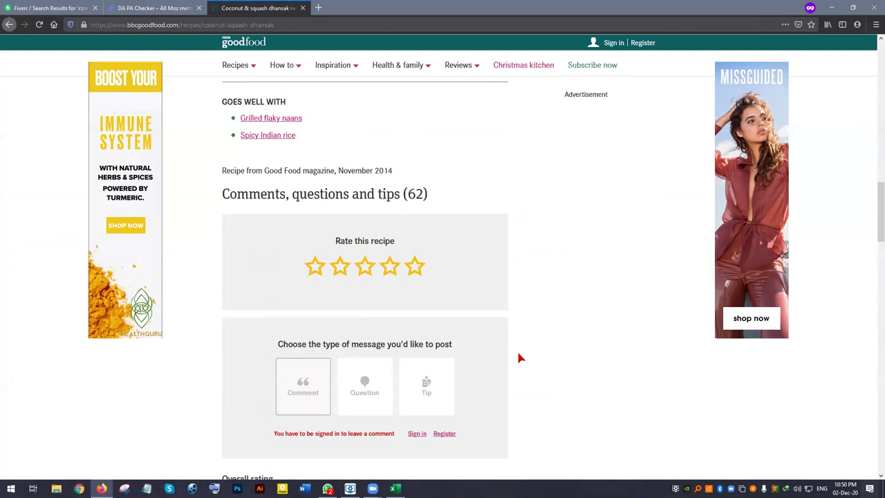
# Read the dhansak recipe's comments, then go back to the Easy recipes collection
pyautogui.scroll(-5, 491, 369)
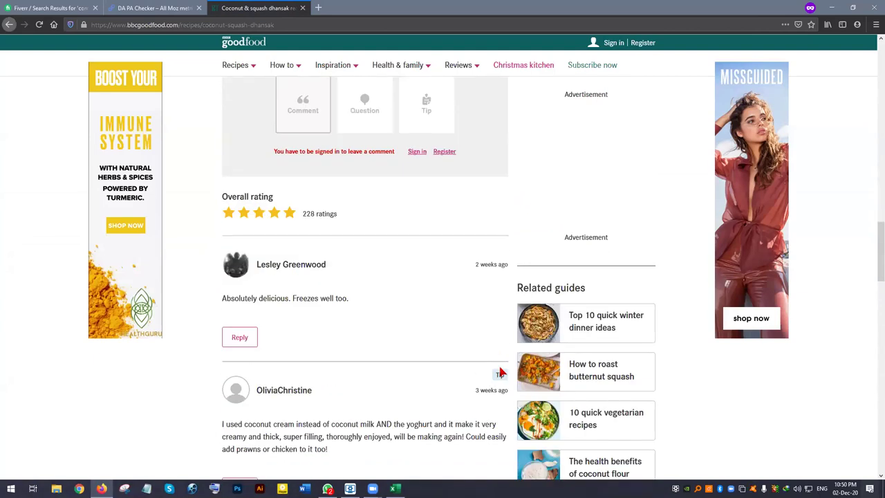
pyautogui.scroll(4, 500, 373)
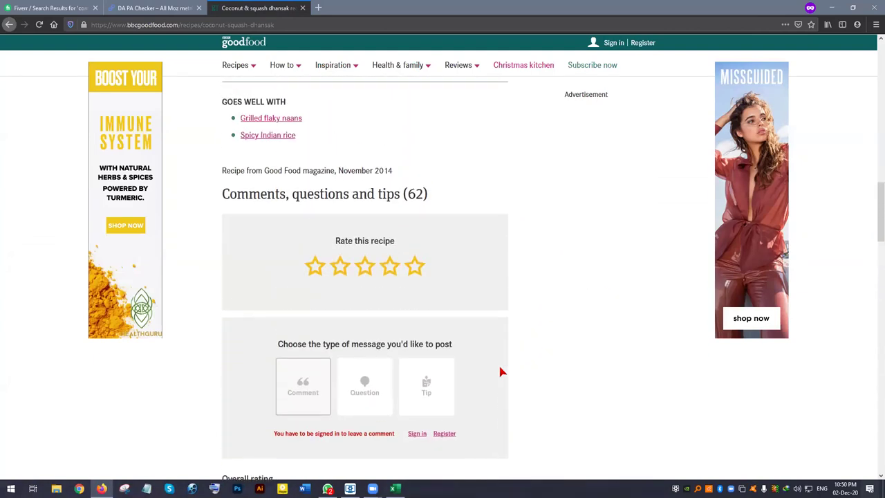
pyautogui.scroll(-5, 500, 371)
pyautogui.scroll(-4, 280, 318)
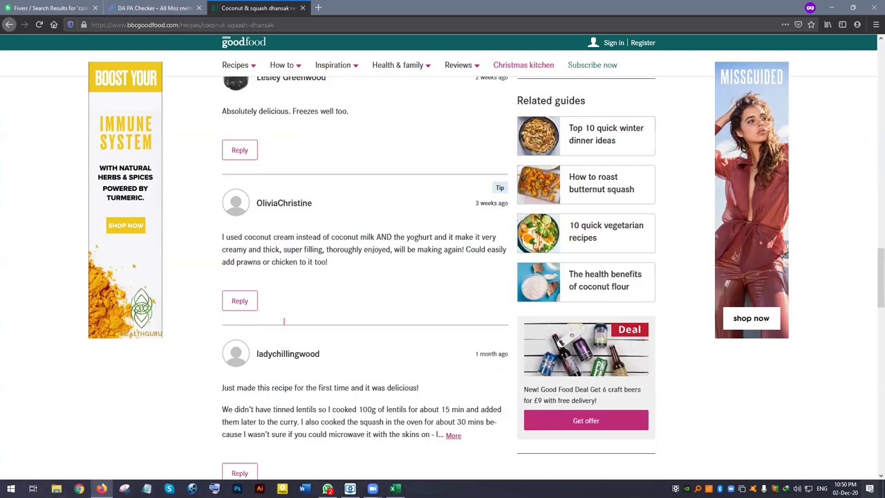
pyautogui.scroll(-4, 243, 336)
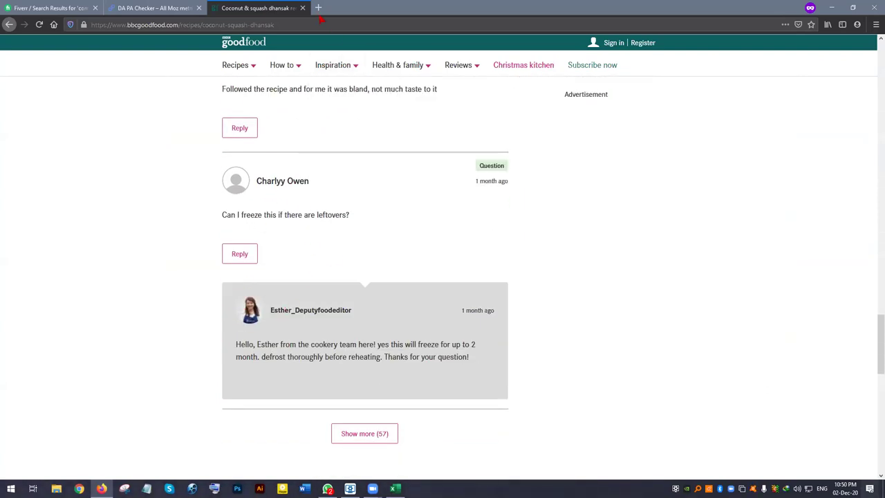
pyautogui.click(8, 24)
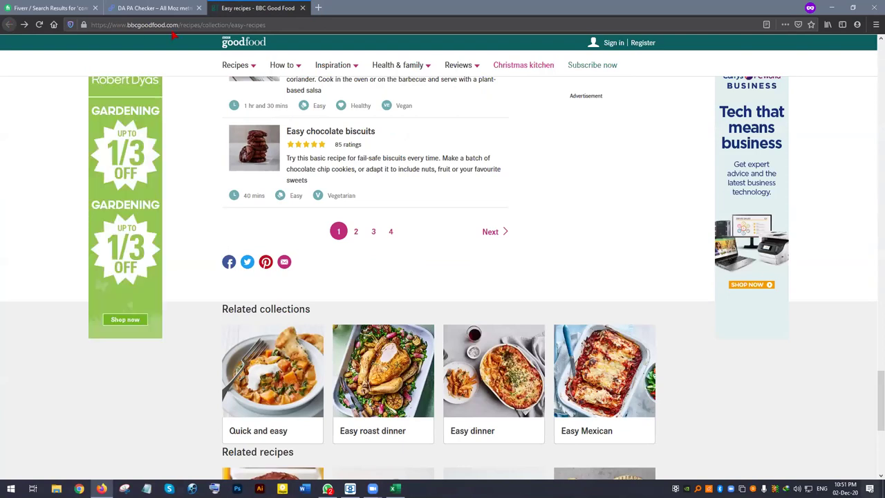
# Search 'food reciepie' from the address bar, then close the browser window
pyautogui.hotkey('ctrl', 'l')
pyautogui.write('food recie')
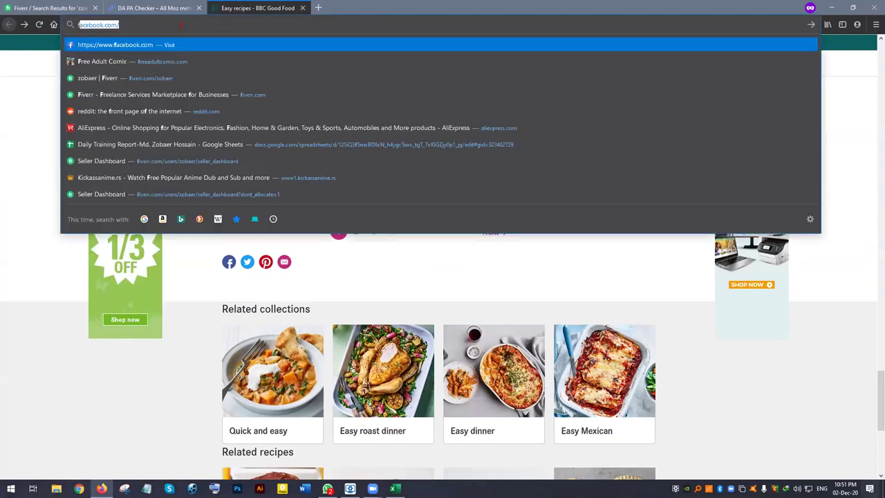
pyautogui.write('pie')
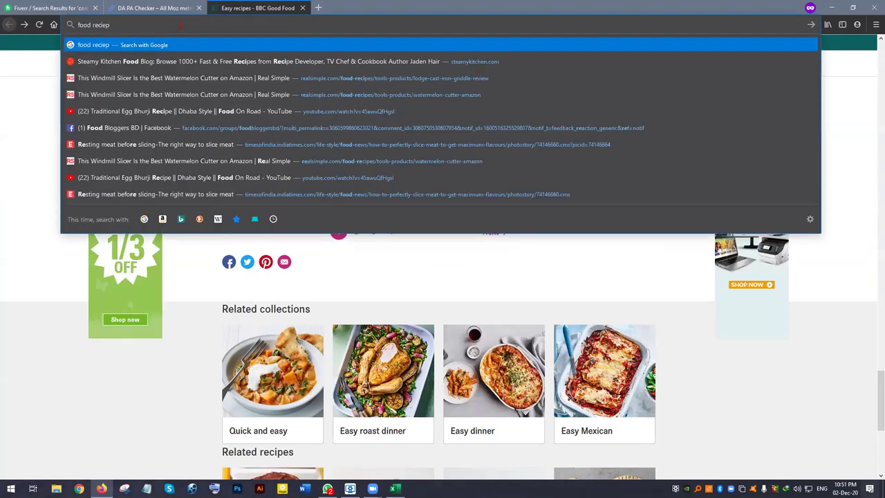
pyautogui.press('Return')
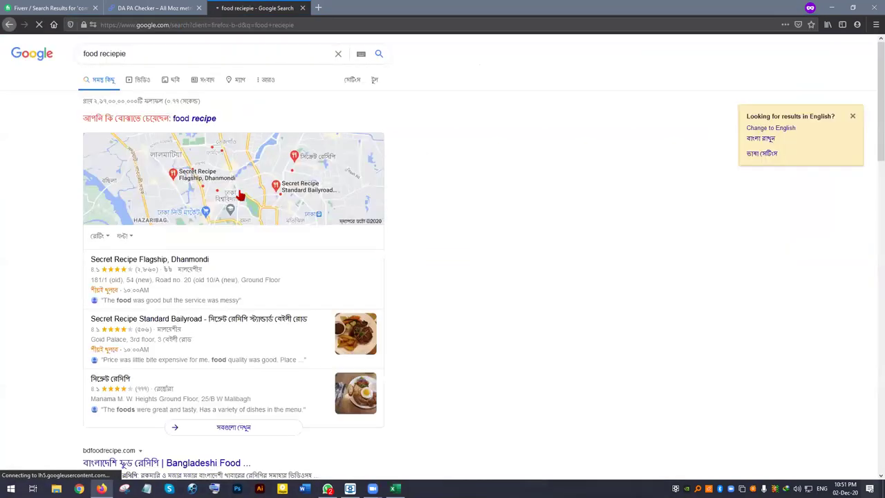
pyautogui.click(873, 6)
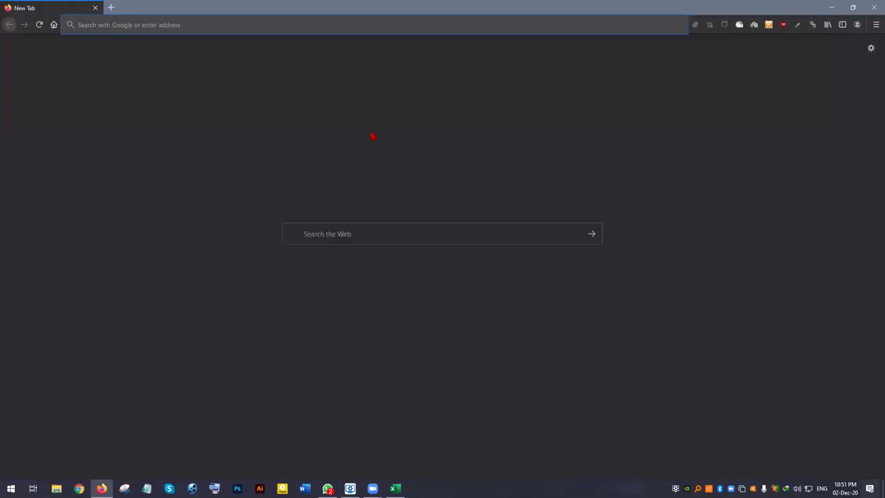
# In a reopened Firefox window, enable the extension and search 'food reciepie' again
pyautogui.click(812, 25)
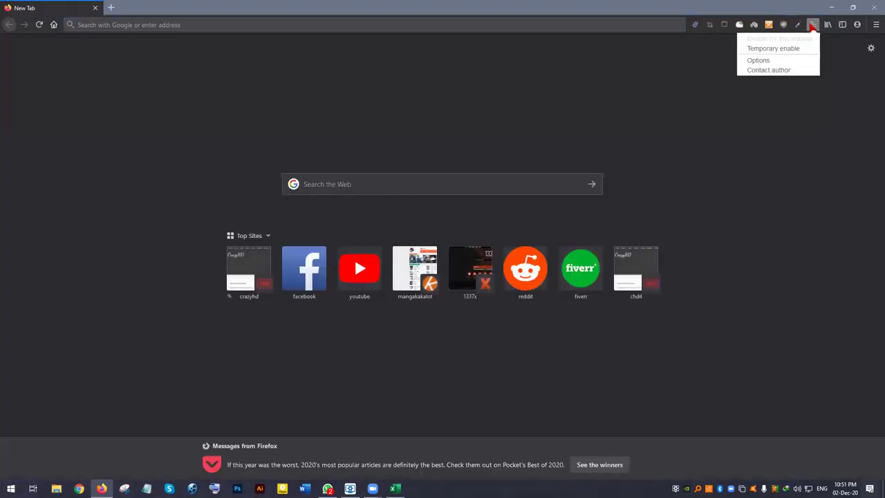
pyautogui.click(789, 44)
pyautogui.click(160, 26)
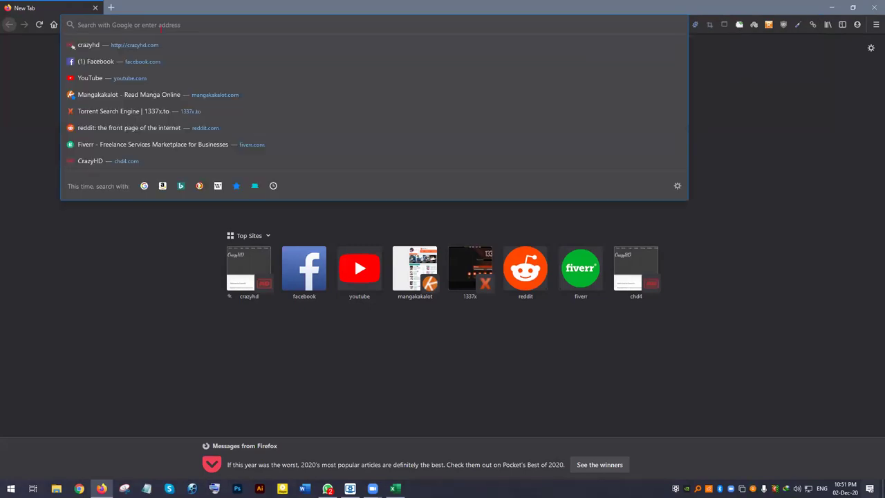
pyautogui.write('food re')
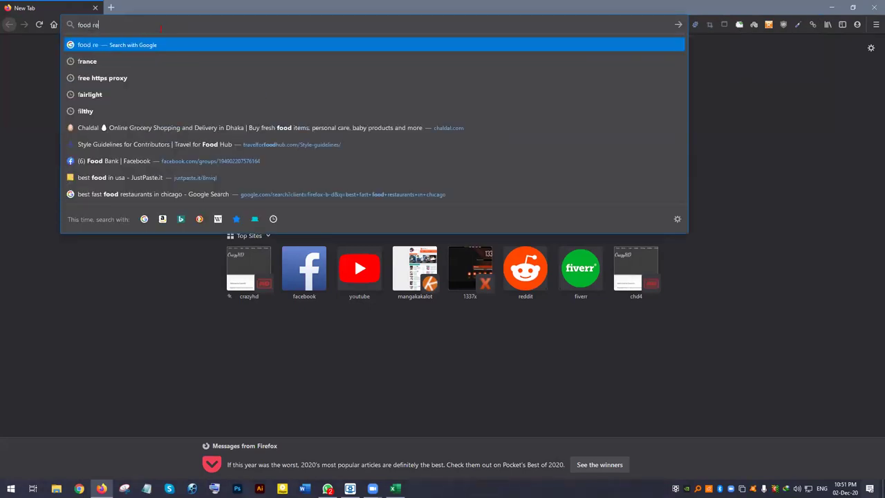
pyautogui.write('ciepiepi')
pyautogui.press('Return')
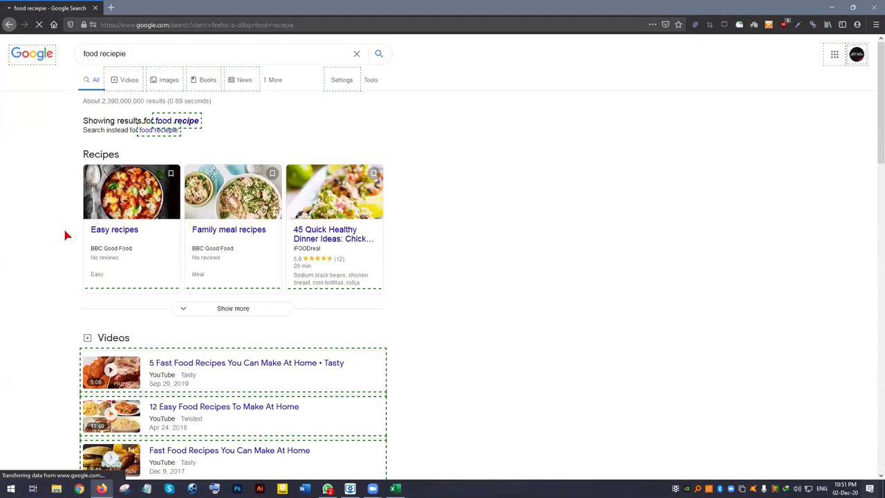
# Open the Easy recipes, healthy dinner ideas, Delish and Taste of Home results in background tabs, then close Google
pyautogui.middleClick(111, 235)
pyautogui.middleClick(318, 243)
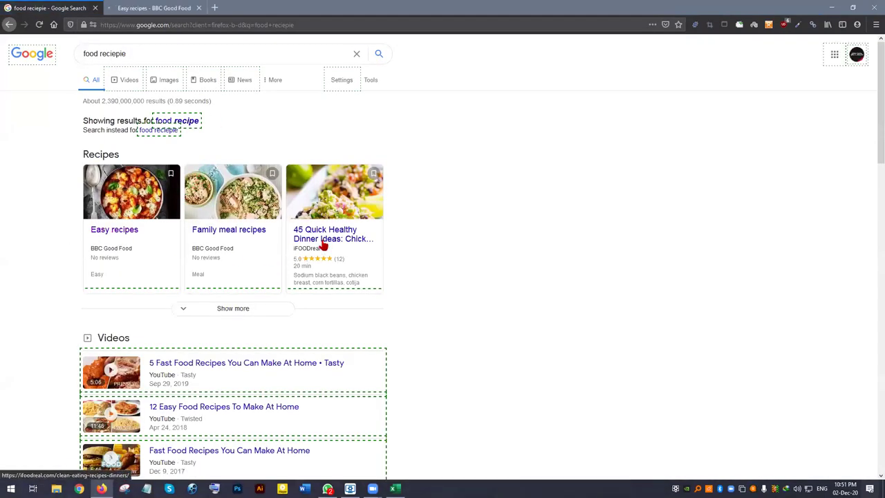
pyautogui.scroll(-4, 551, 366)
pyautogui.scroll(-3, 275, 344)
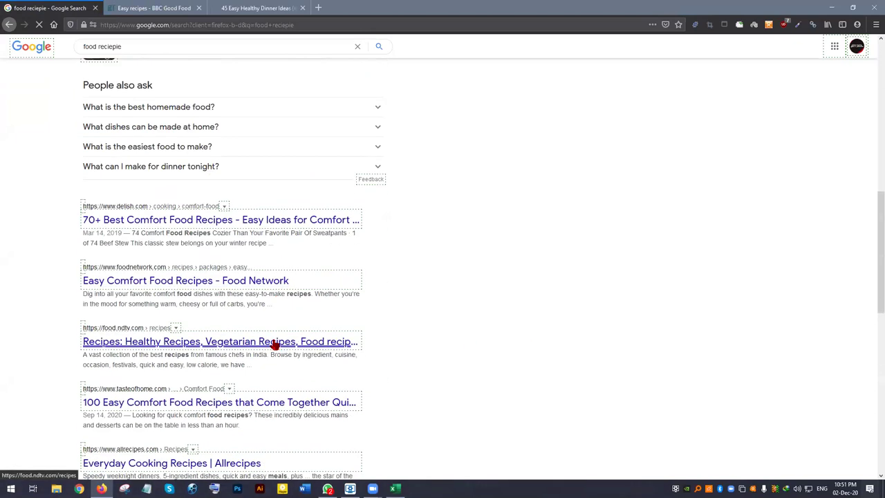
pyautogui.middleClick(147, 222)
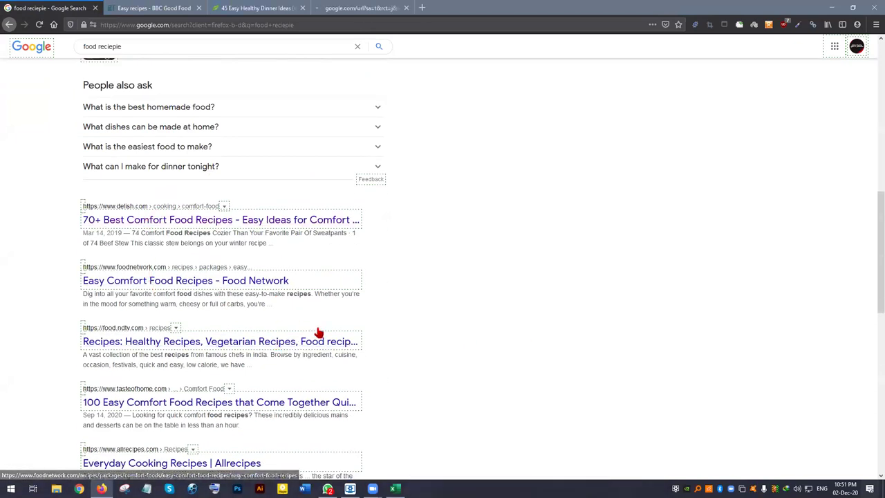
pyautogui.scroll(-3, 318, 332)
pyautogui.middleClick(132, 217)
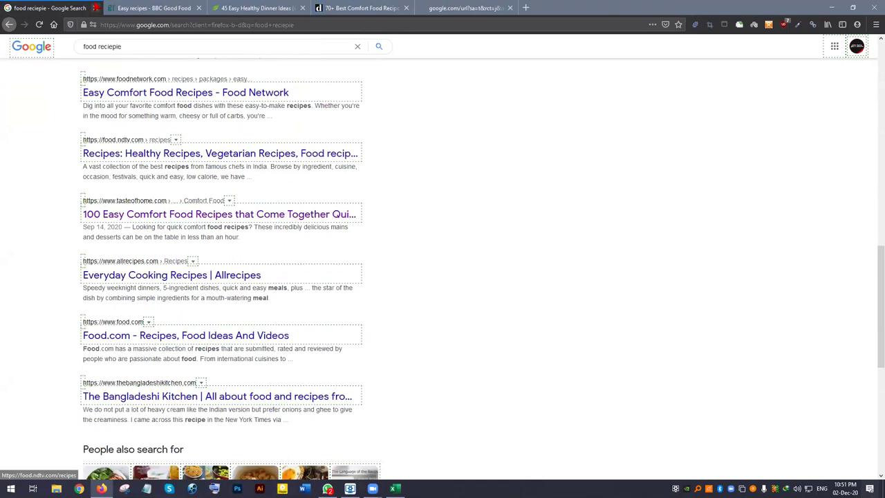
pyautogui.click(95, 8)
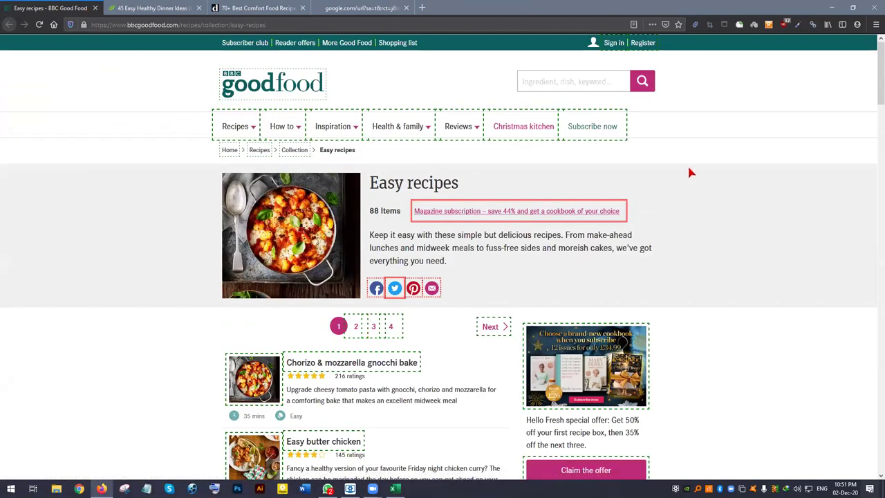
# Open the Easy chicken fajitas recipe and scroll toward its comments
pyautogui.scroll(-3, 748, 183)
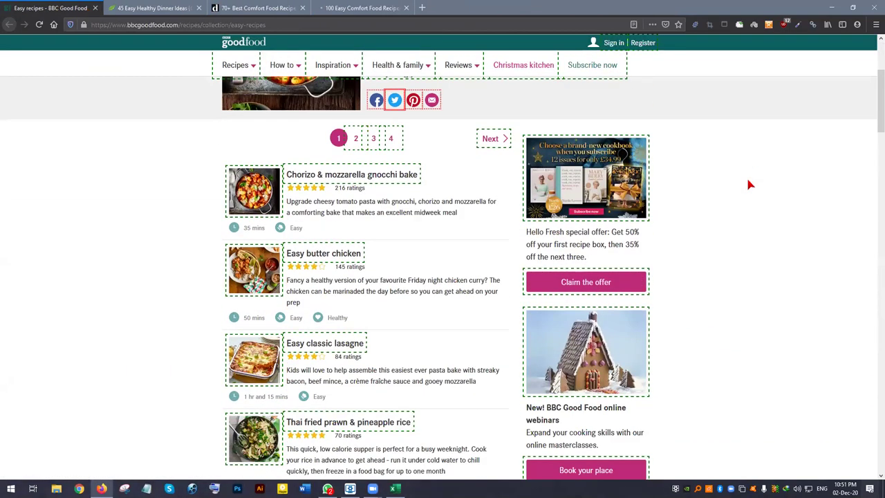
pyautogui.scroll(-5, 745, 176)
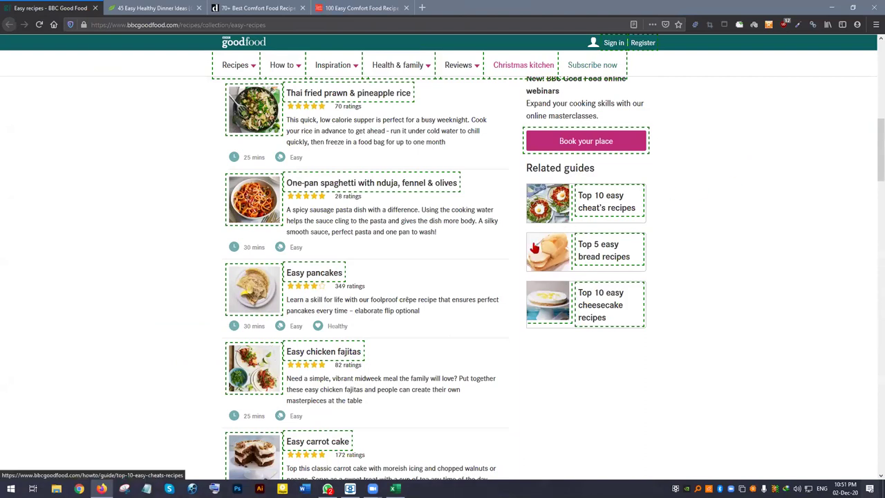
pyautogui.click(314, 362)
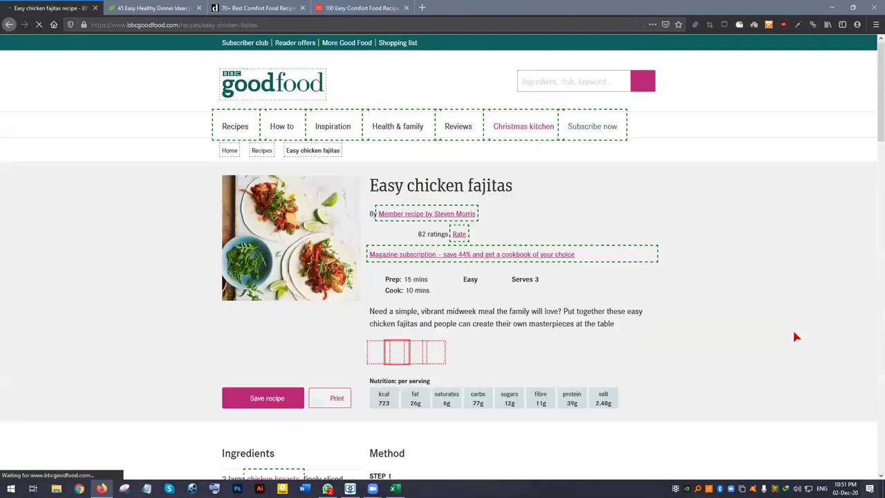
pyautogui.scroll(-15, 800, 332)
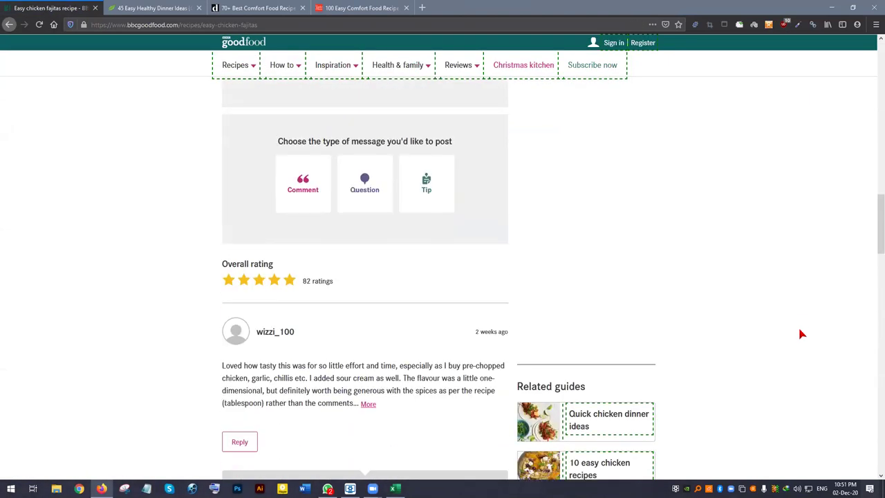
# Close the fajitas tab and dismiss the e-mail signup popup on iFOODreal's dinner ideas page
pyautogui.click(96, 8)
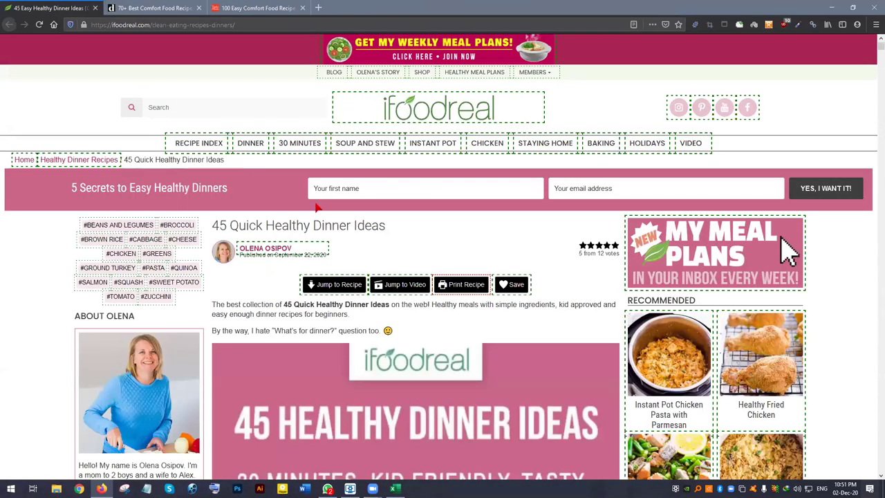
pyautogui.scroll(-15, 501, 298)
pyautogui.scroll(-10, 531, 292)
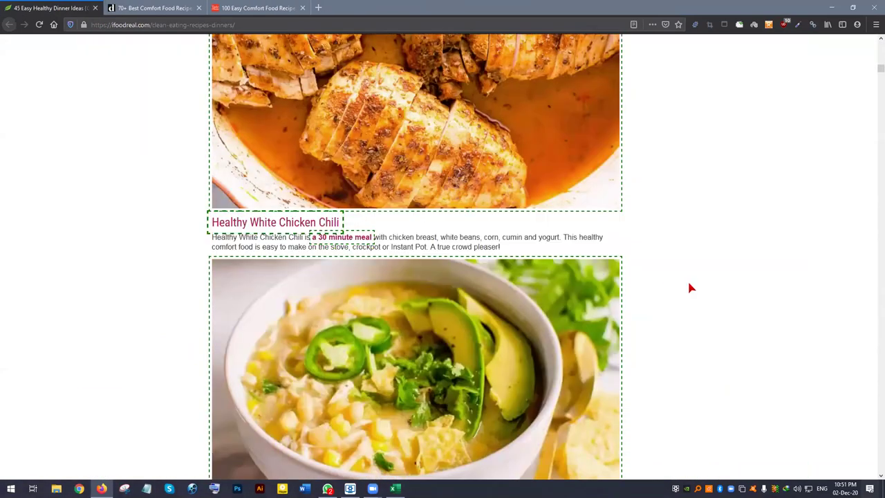
pyautogui.scroll(-20, 871, 81)
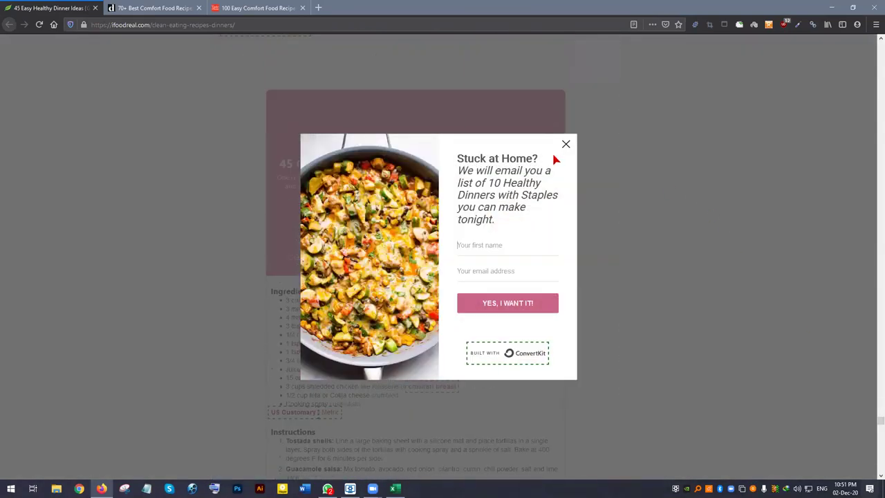
pyautogui.click(565, 145)
# Read the 45 Easy Healthy Dinner Ideas comments down to 'Comments are closed', then close the page
pyautogui.scroll(-5, 661, 322)
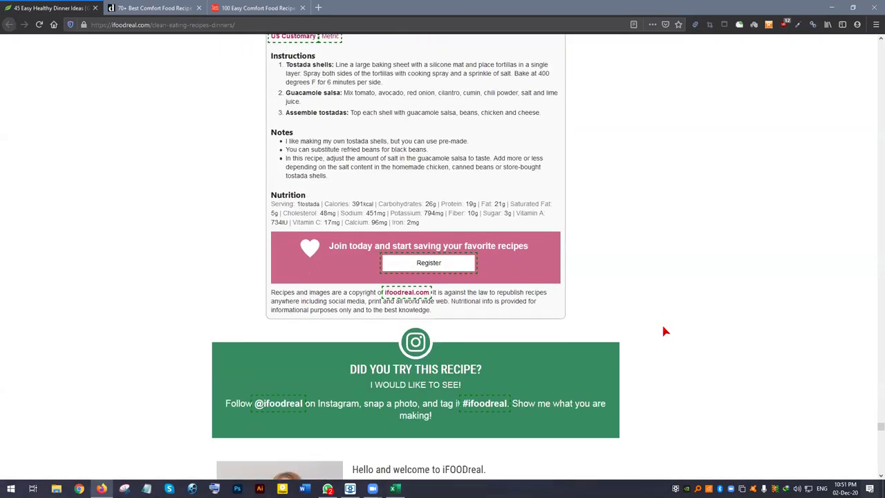
pyautogui.scroll(-5, 662, 330)
pyautogui.scroll(-4, 663, 331)
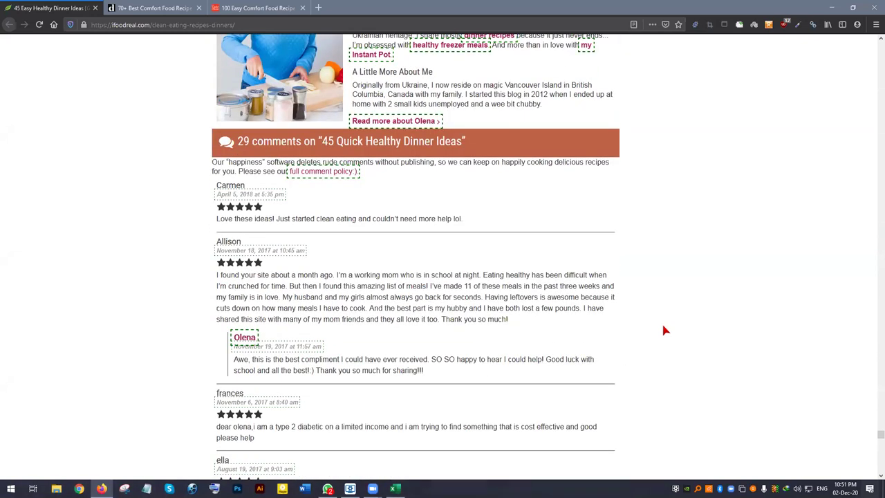
pyautogui.scroll(3, 663, 330)
pyautogui.scroll(-2, 270, 358)
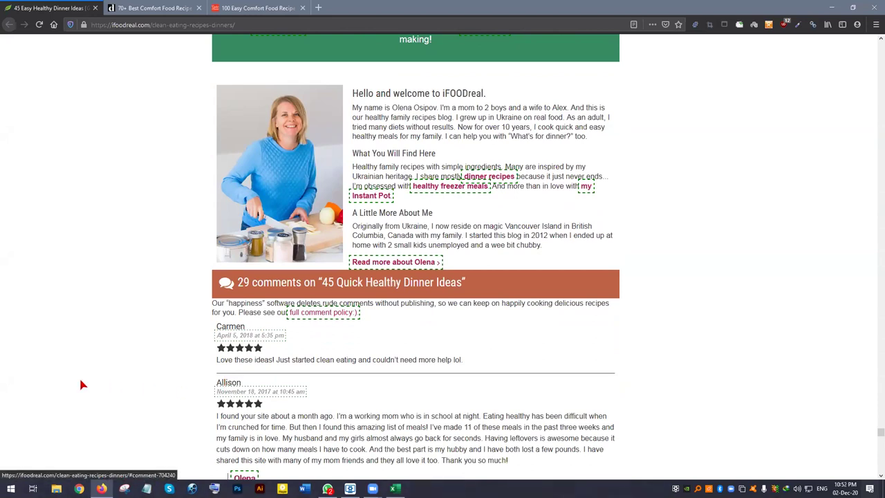
pyautogui.scroll(-4, 82, 384)
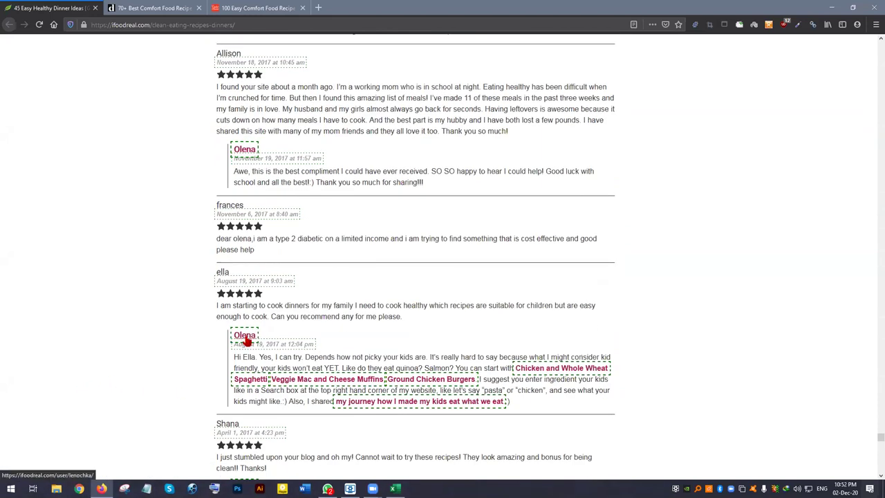
pyautogui.scroll(-4, 182, 341)
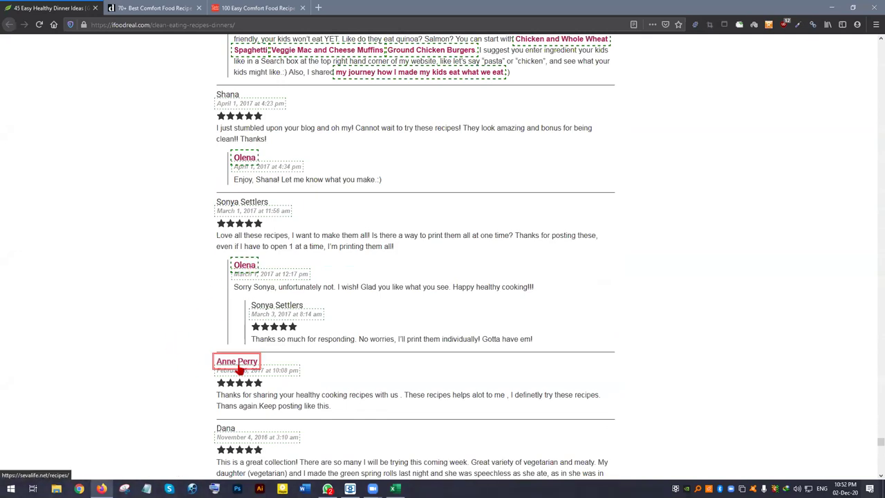
pyautogui.scroll(-10, 237, 369)
pyautogui.scroll(4, 237, 365)
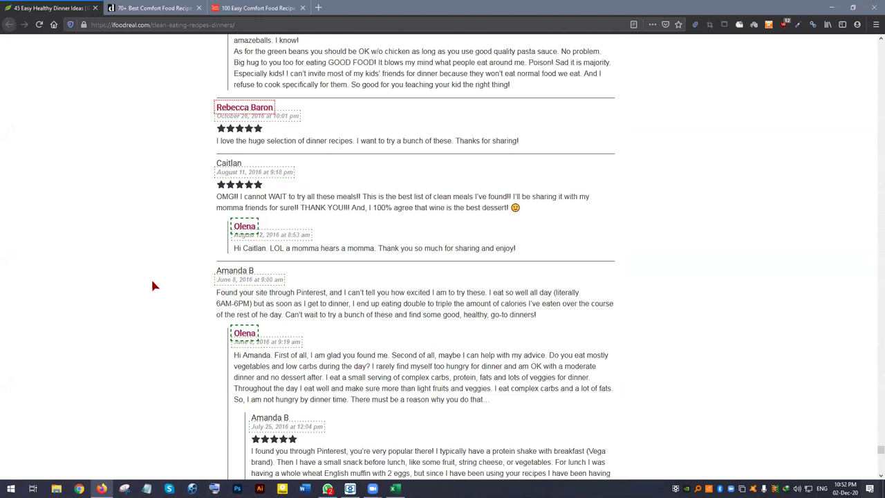
pyautogui.scroll(-2, 201, 345)
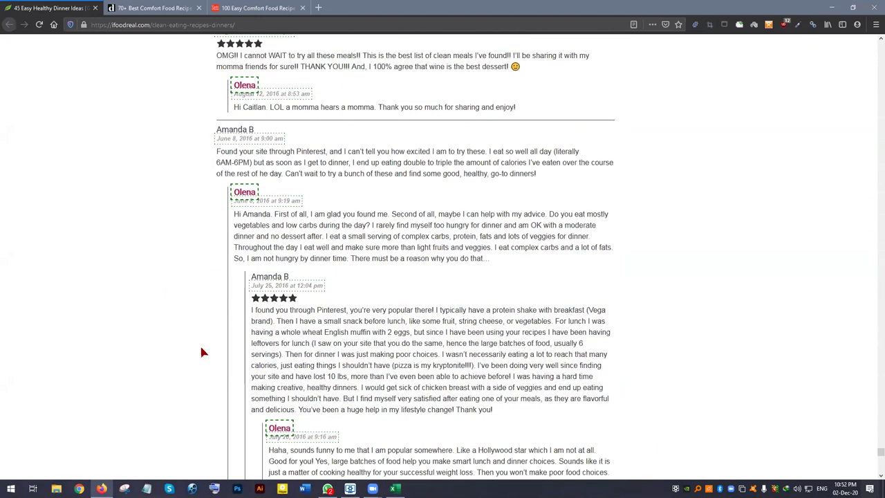
pyautogui.scroll(2, 212, 286)
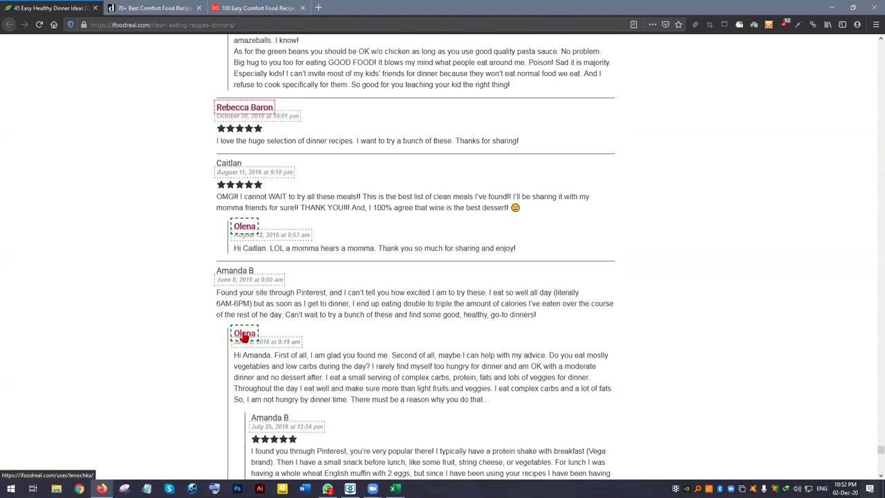
pyautogui.scroll(-6, 243, 336)
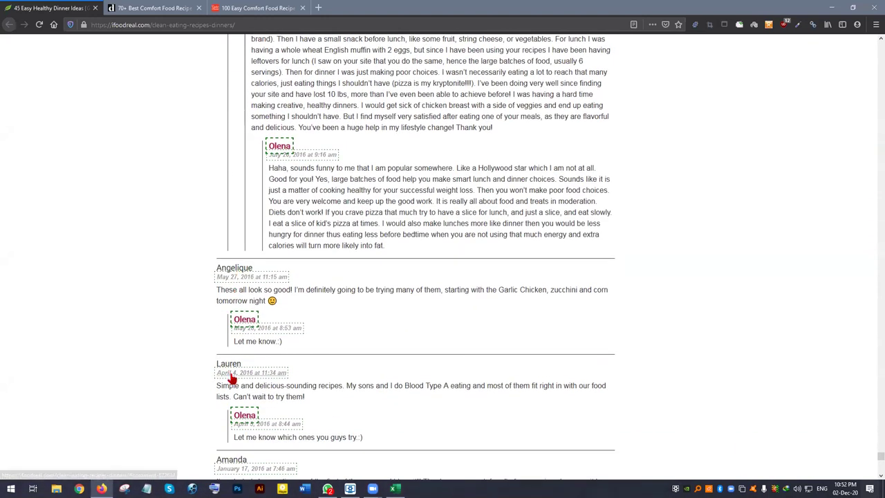
pyautogui.scroll(-9, 159, 373)
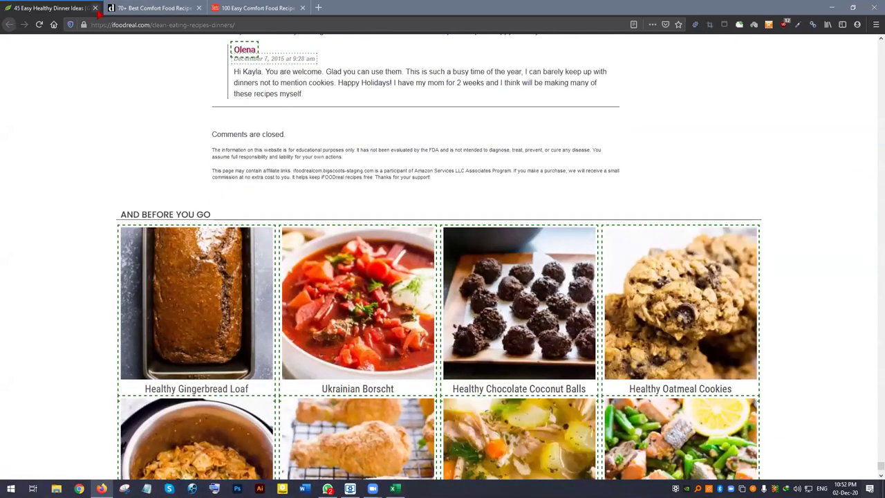
pyautogui.click(95, 7)
# Open Delish's Best-Ever Flan recipe, check its reviews, and close it
pyautogui.scroll(-10, 125, 270)
pyautogui.scroll(-4, 126, 276)
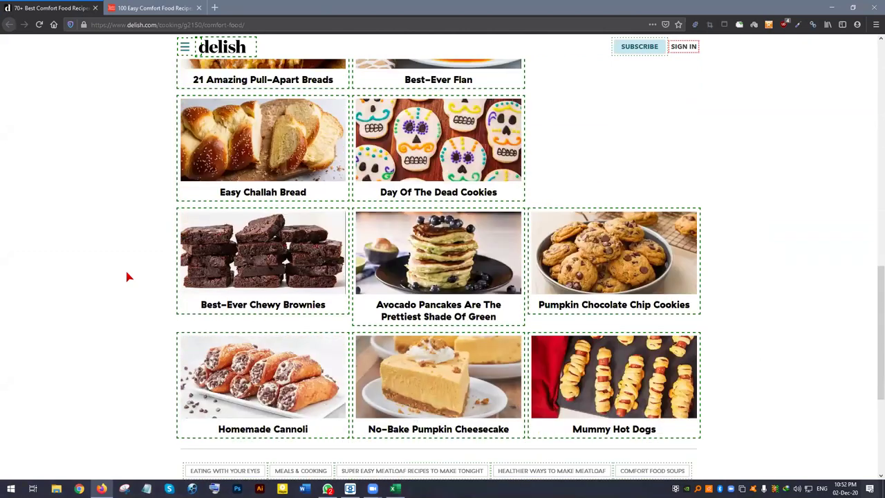
pyautogui.scroll(4, 126, 277)
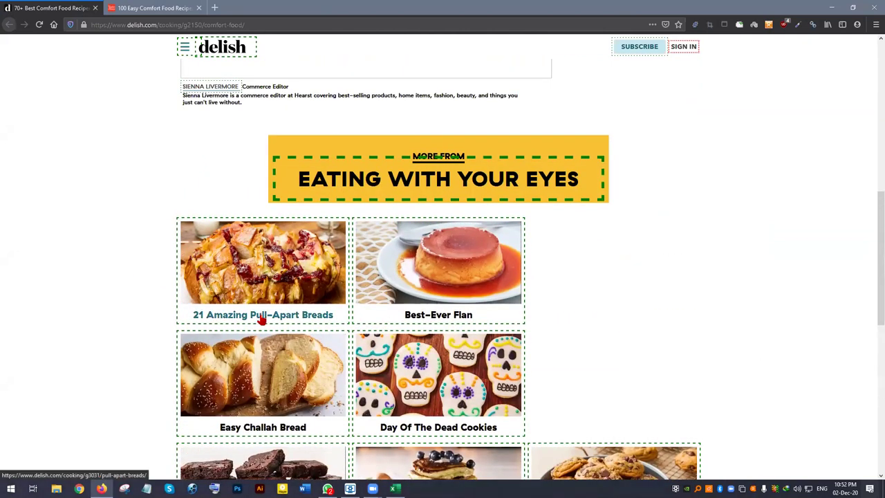
pyautogui.click(419, 316)
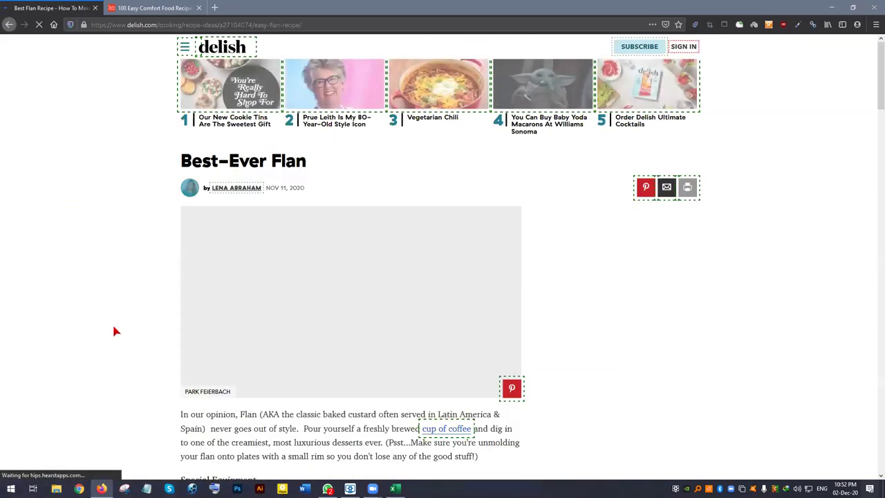
pyautogui.scroll(-5, 115, 329)
pyautogui.scroll(-10, 116, 331)
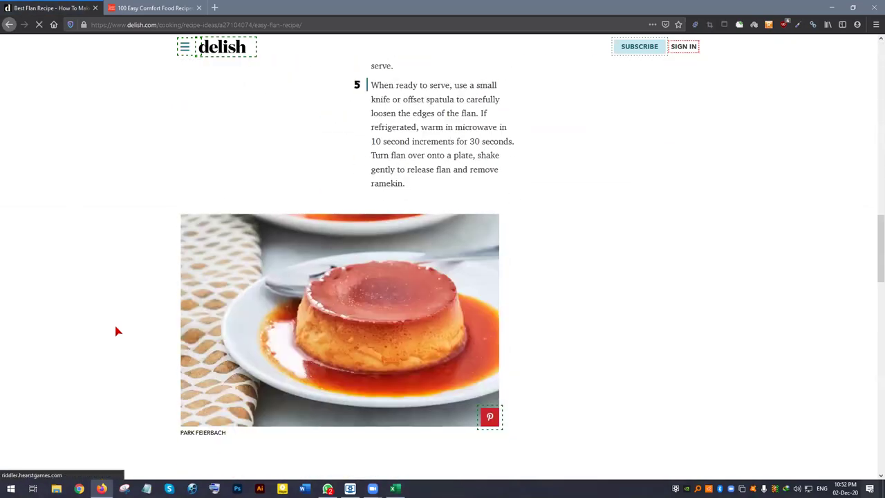
pyautogui.moveTo(872, 245)
pyautogui.mouseDown()
pyautogui.moveTo(873, 432)
pyautogui.moveTo(875, 257)
pyautogui.mouseUp()
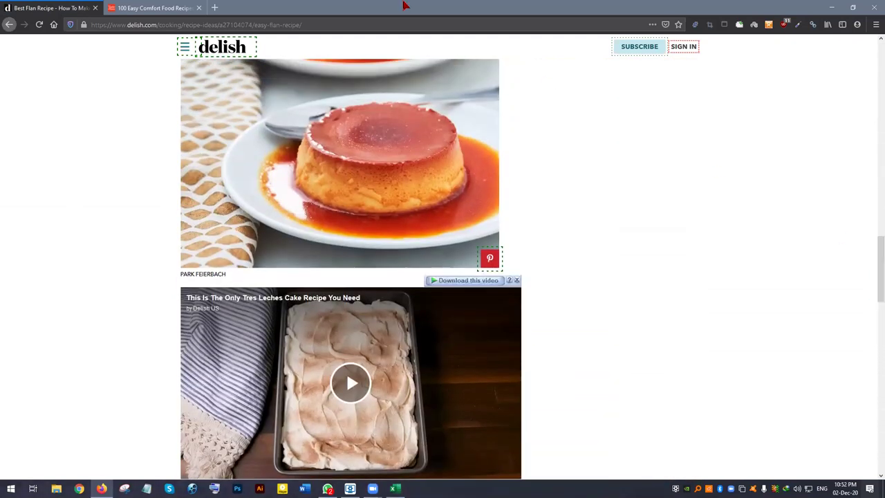
pyautogui.click(95, 7)
# Check the Penne alla Vodka recipe's reviews, close it, and open a blank new tab
pyautogui.scroll(-10, 141, 247)
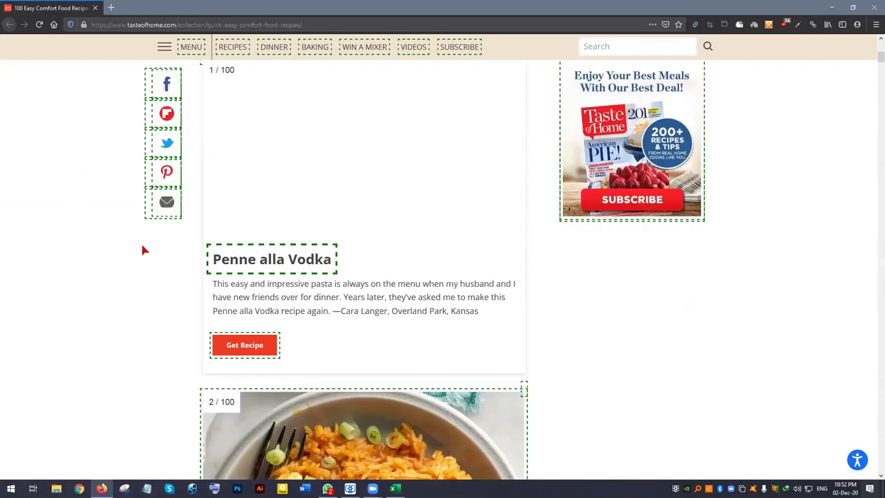
pyautogui.scroll(3, 170, 239)
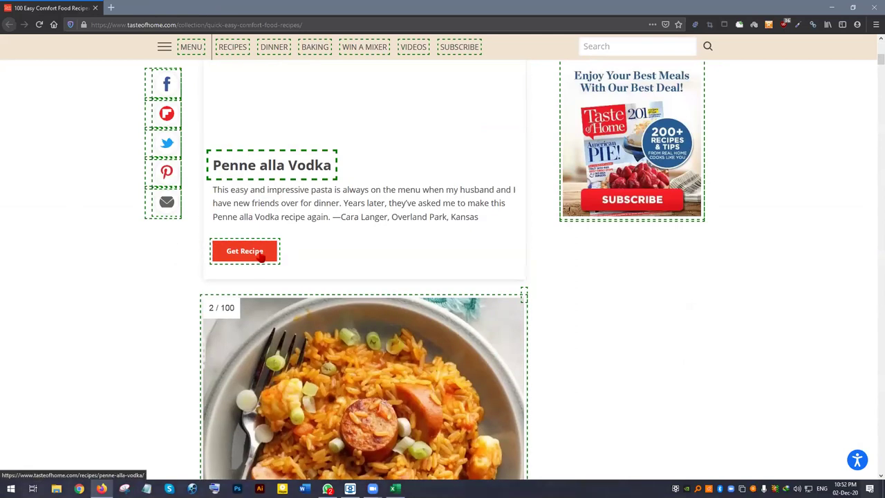
pyautogui.click(261, 257)
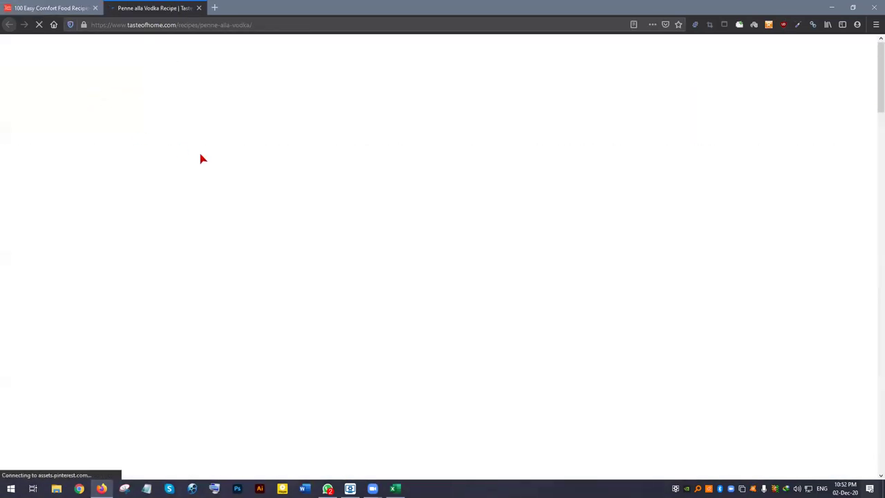
pyautogui.scroll(-10, 503, 242)
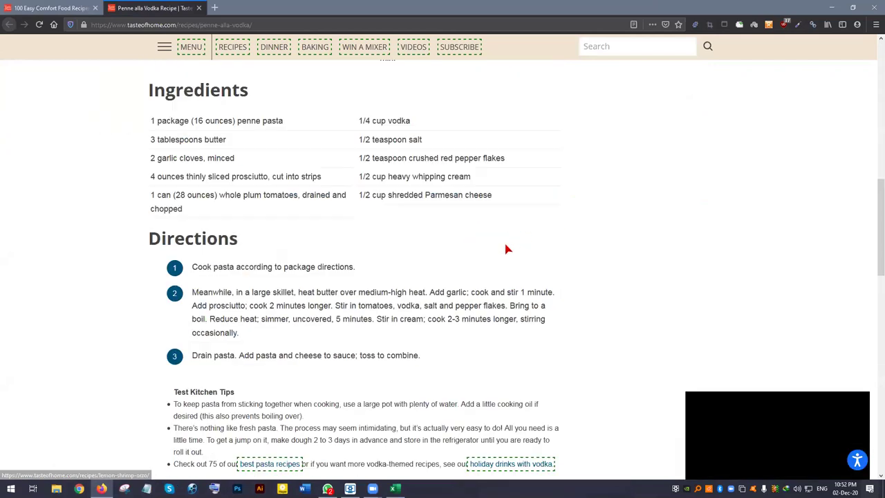
pyautogui.scroll(-5, 505, 246)
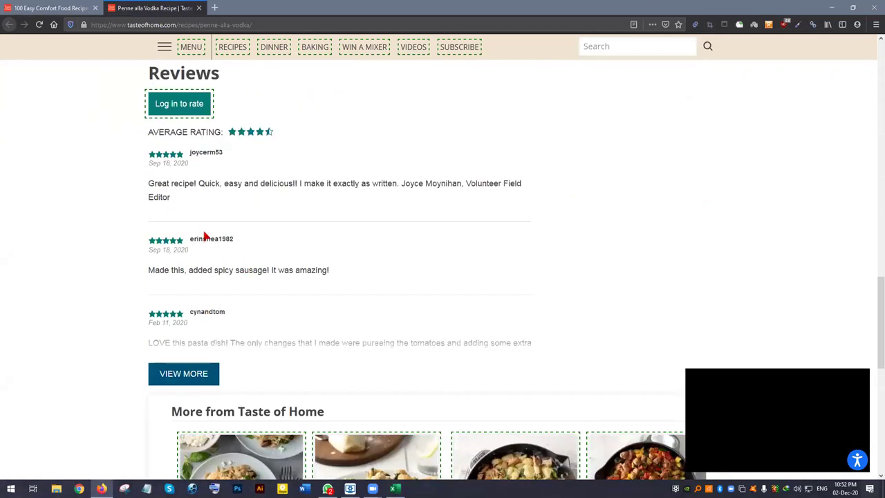
pyautogui.scroll(5, 205, 236)
pyautogui.click(52, 8)
pyautogui.click(188, 9)
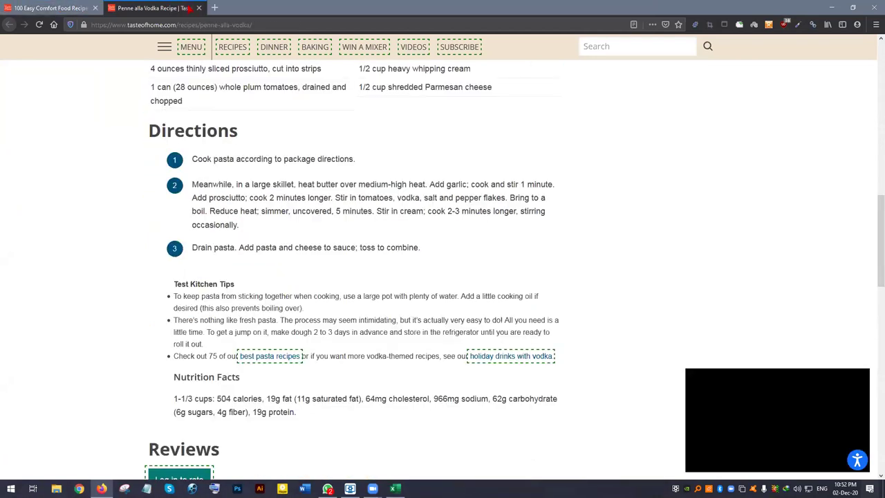
pyautogui.click(198, 7)
pyautogui.click(111, 8)
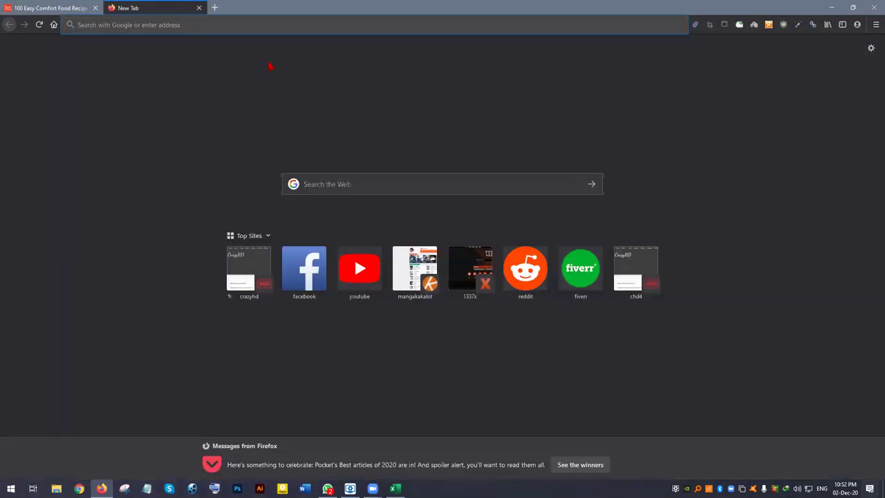
# Search Google for 'food reciepie blog' and close the comfort food recipes page
pyautogui.write('food reciew')
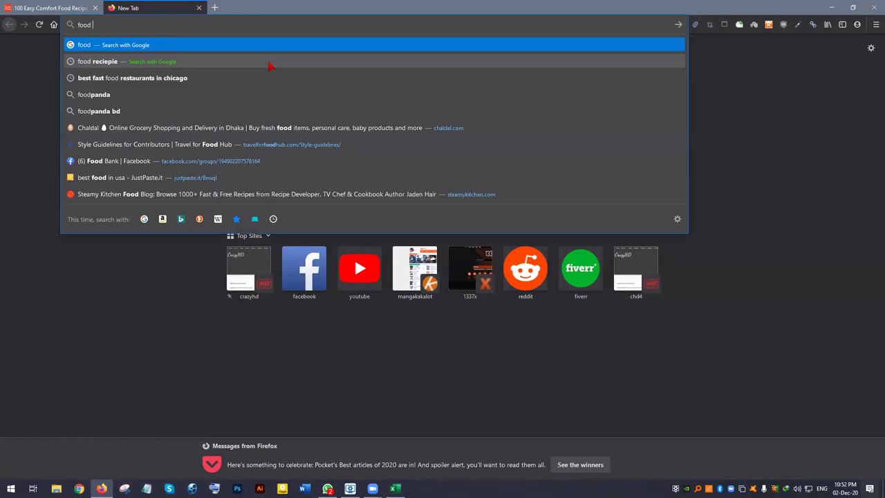
pyautogui.press('BackSpace')
pyautogui.write('epie blog')
pyautogui.press('Return')
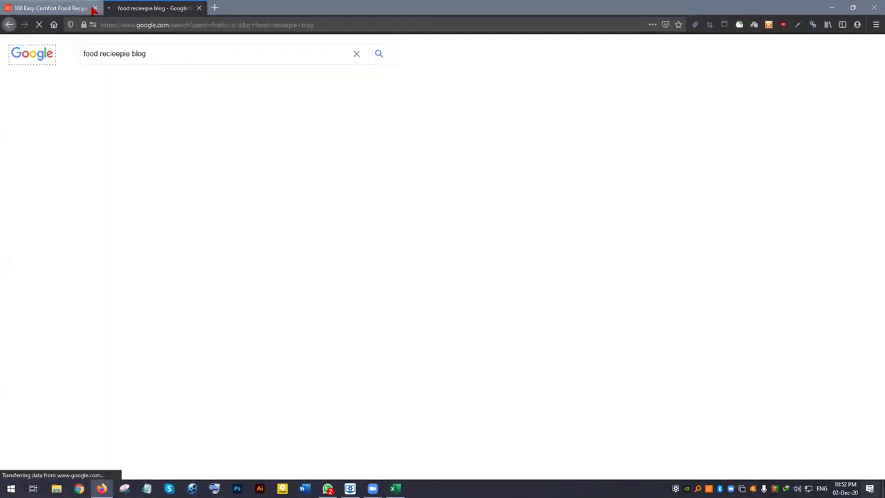
pyautogui.click(95, 8)
# Open 'The 50 Best Food & Cooking Blogs' article, close the search results, and scroll the list
pyautogui.scroll(-1, 529, 276)
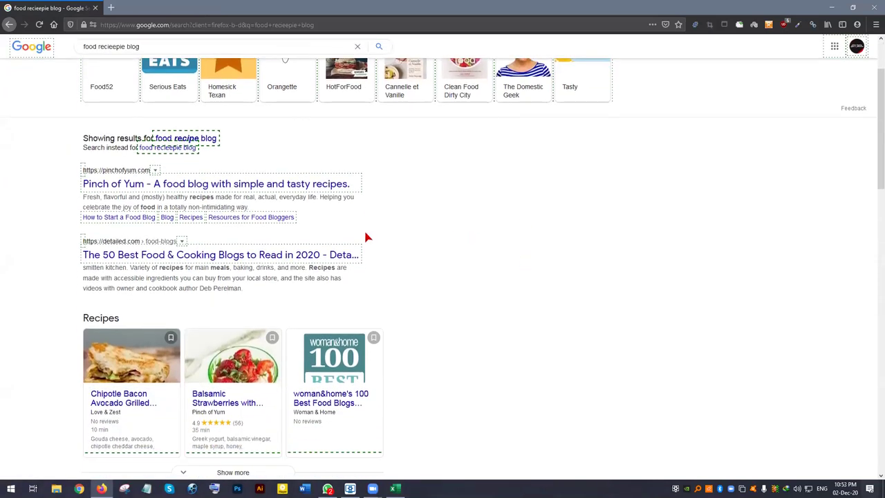
pyautogui.middleClick(265, 255)
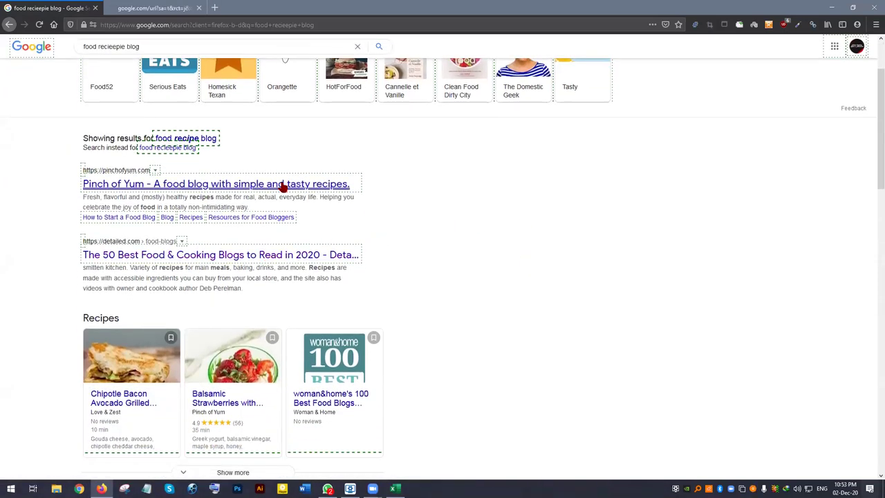
pyautogui.click(156, 8)
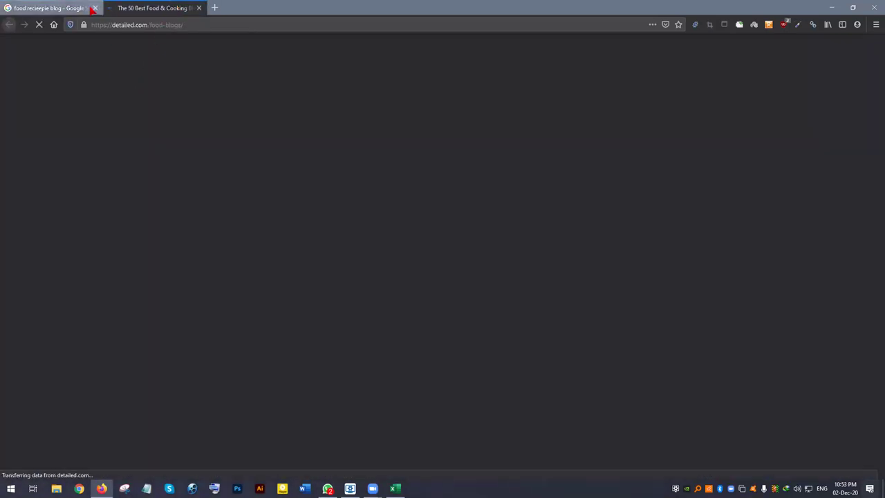
pyautogui.click(88, 8)
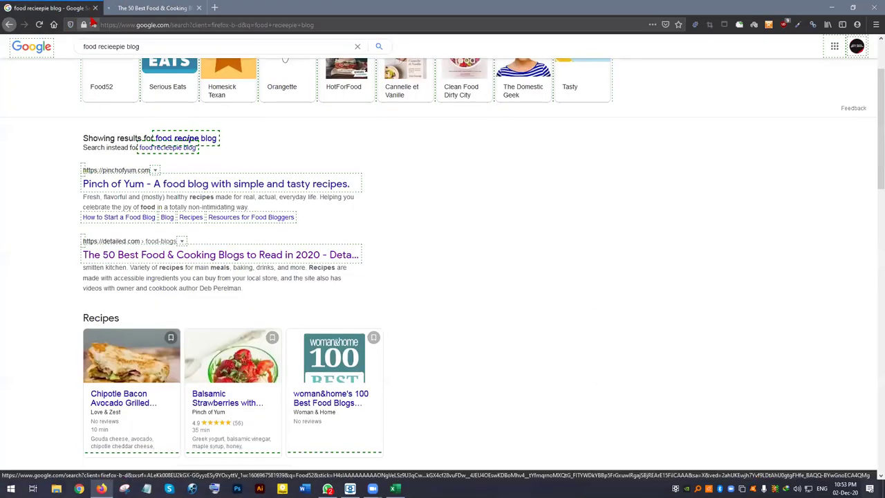
pyautogui.click(95, 7)
pyautogui.scroll(-4, 138, 338)
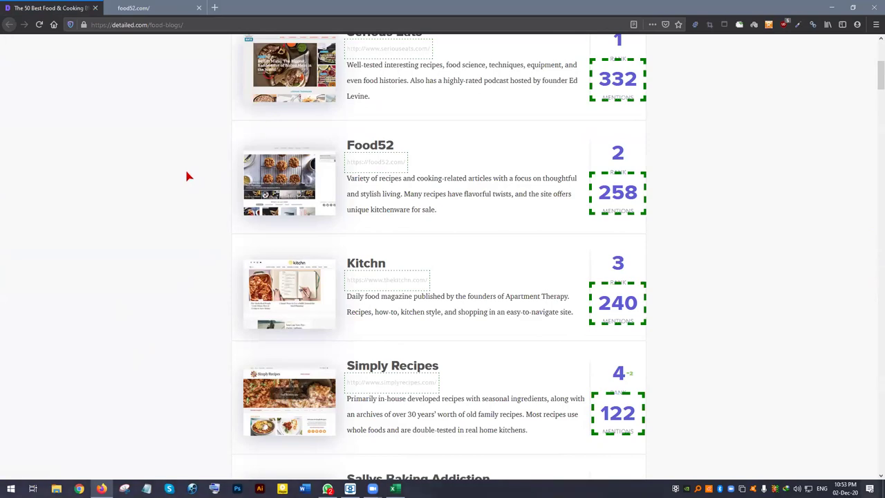
pyautogui.scroll(-3, 187, 173)
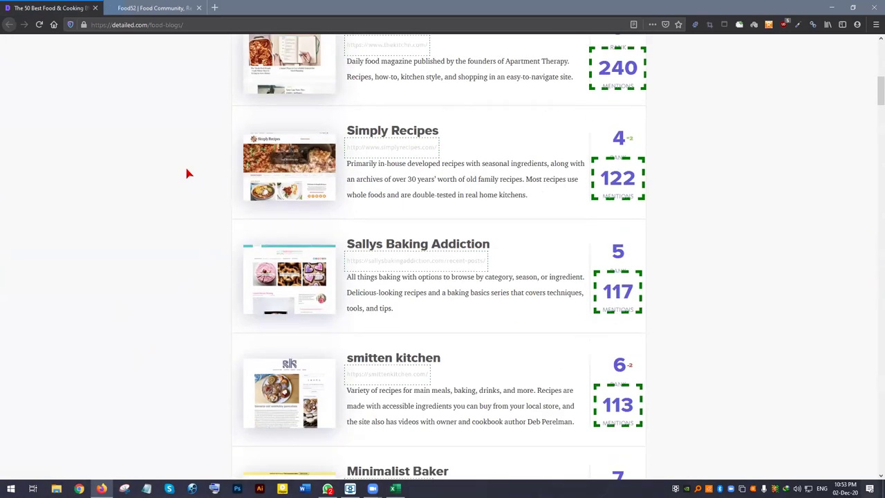
# On the Food52 tab, open the Quinoa Bowl With Jammy Eggs & Pickled Shiso recipe
pyautogui.click(154, 8)
pyautogui.scroll(-4, 627, 298)
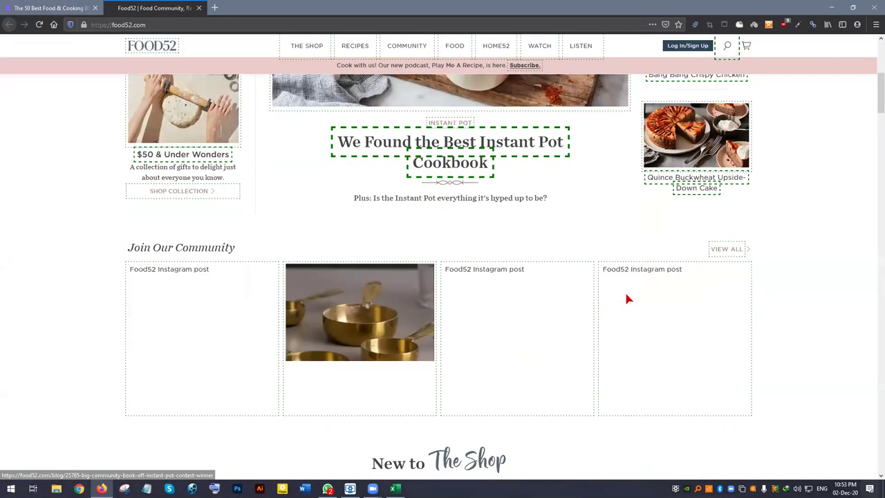
pyautogui.scroll(-1, 624, 300)
pyautogui.scroll(3, 625, 298)
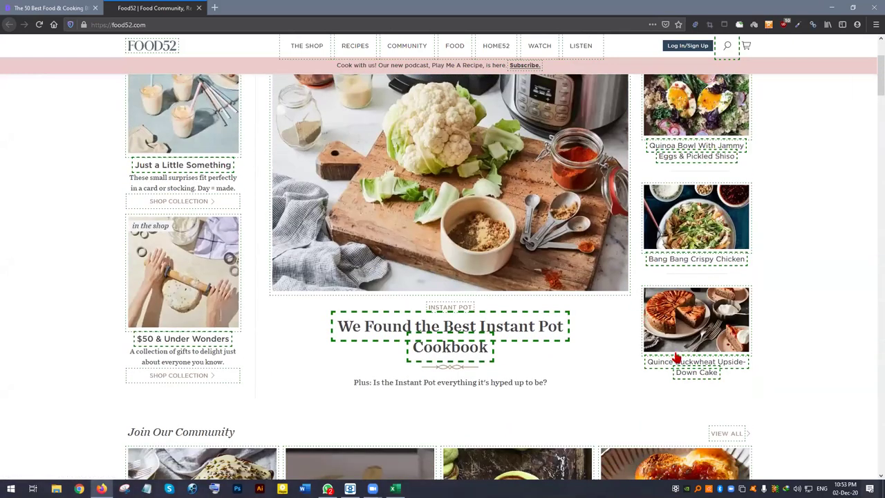
pyautogui.click(708, 160)
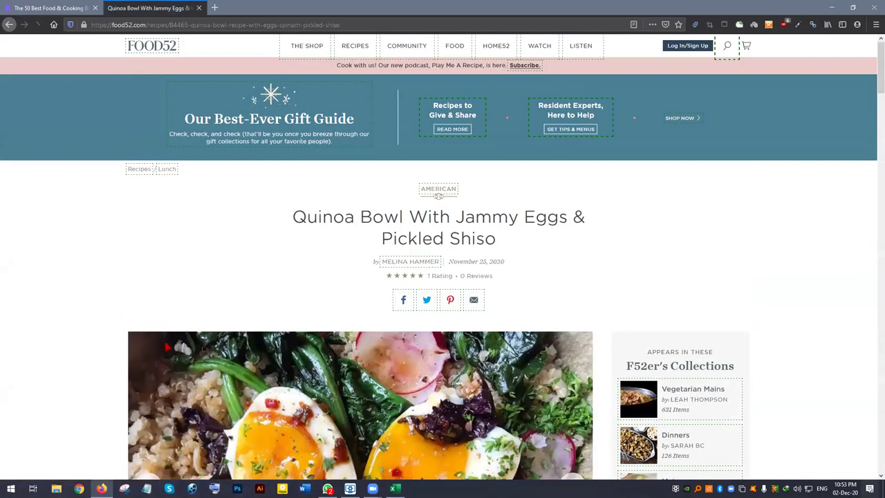
# Scroll to the quinoa bowl's Reviews, try Leave a Review (login prompt), then close the tab
pyautogui.scroll(-10, 166, 347)
pyautogui.scroll(-20, 166, 346)
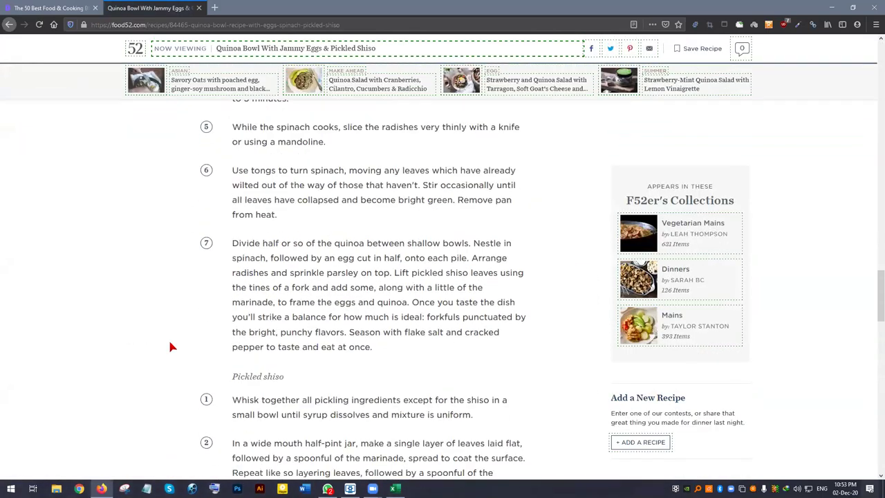
pyautogui.scroll(10, 185, 343)
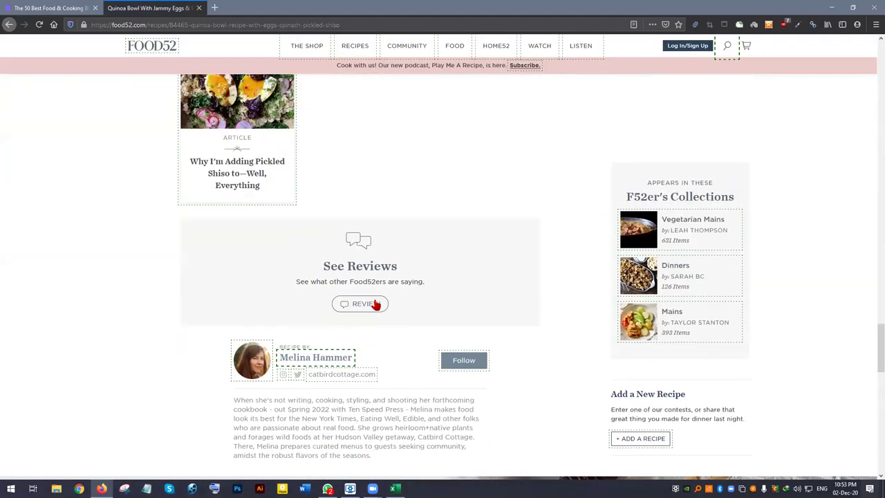
pyautogui.scroll(7, 117, 382)
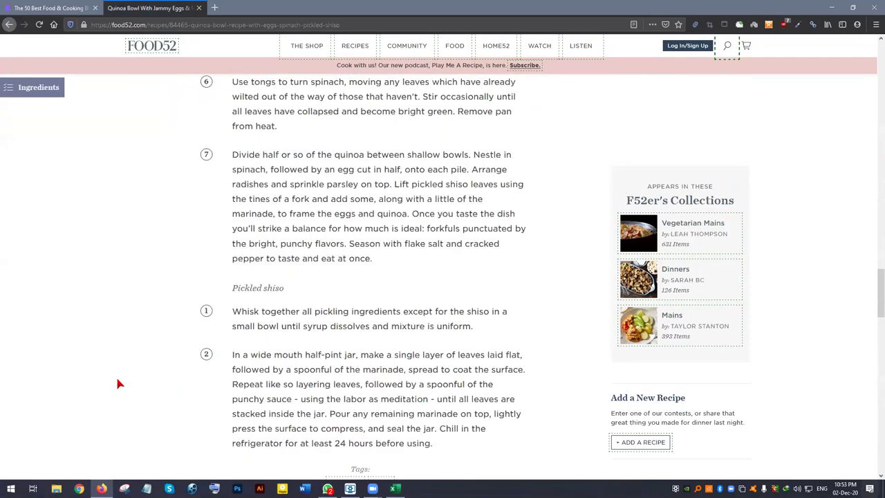
pyautogui.scroll(-4, 118, 383)
pyautogui.scroll(-12, 117, 384)
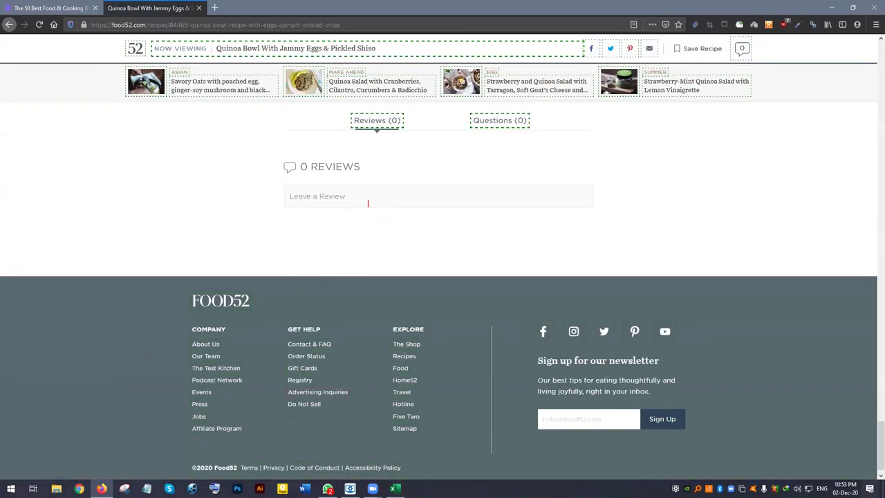
pyautogui.click(329, 198)
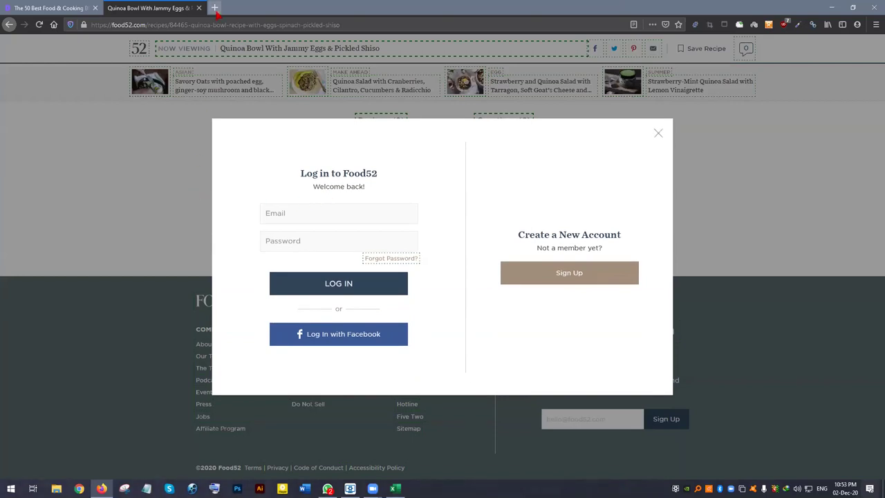
pyautogui.click(200, 9)
pyautogui.scroll(7, 170, 261)
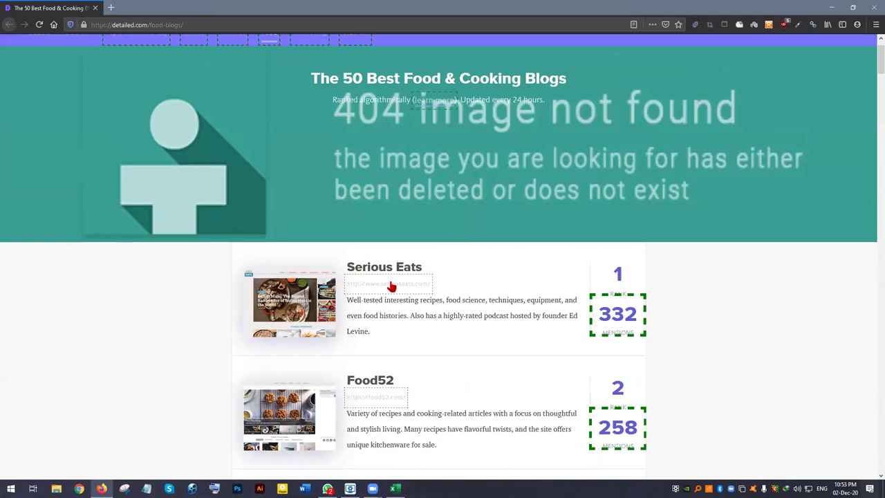
# Open Serious Eats, Kitchn, Sally's Baking Addiction and smitten kitchen from the blog list in background tabs
pyautogui.middleClick(391, 285)
pyautogui.scroll(-3, 197, 336)
pyautogui.middleClick(389, 284)
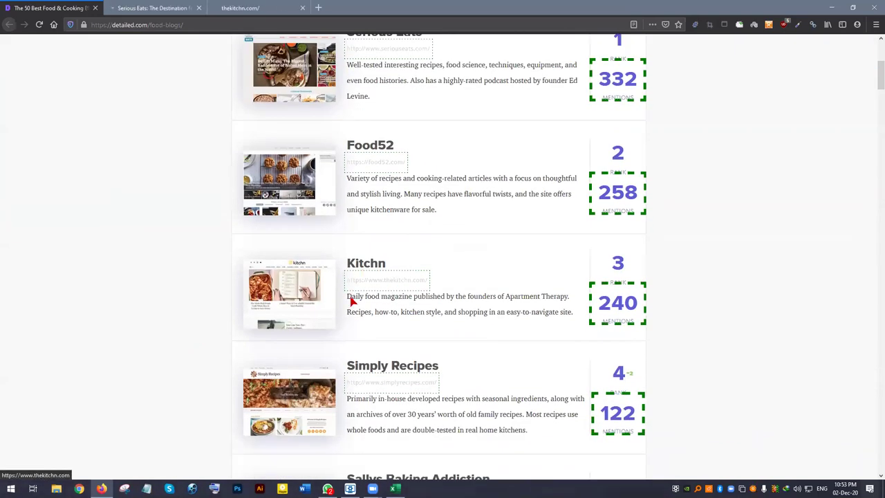
pyautogui.scroll(-3, 354, 301)
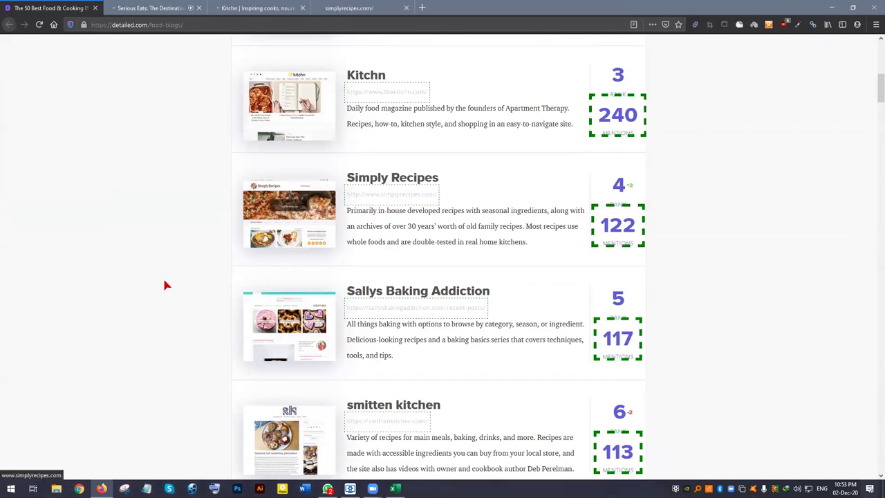
pyautogui.scroll(-3, 166, 284)
pyautogui.middleClick(404, 122)
pyautogui.middleClick(387, 237)
pyautogui.scroll(-3, 213, 309)
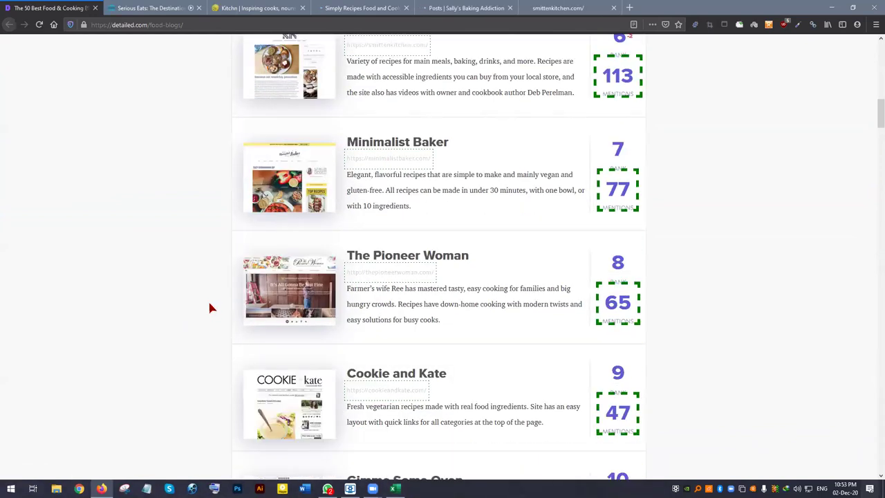
pyautogui.scroll(-2, 205, 311)
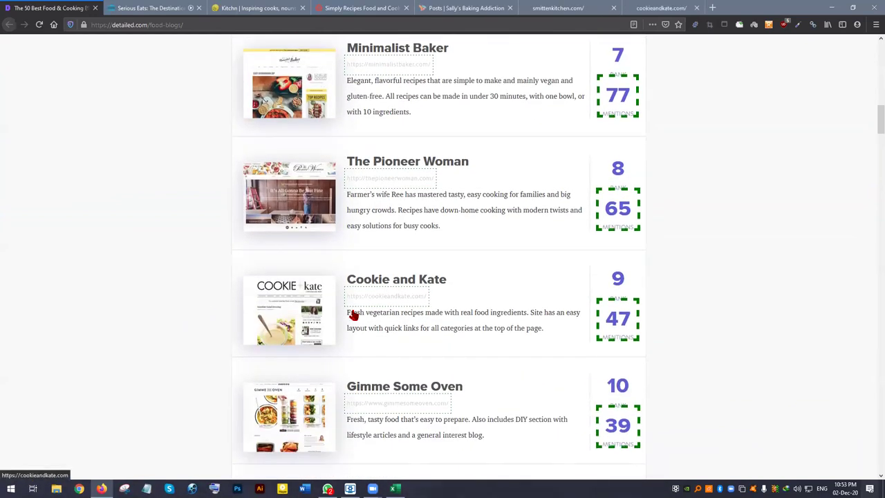
pyautogui.scroll(-3, 164, 332)
pyautogui.scroll(-3, 165, 333)
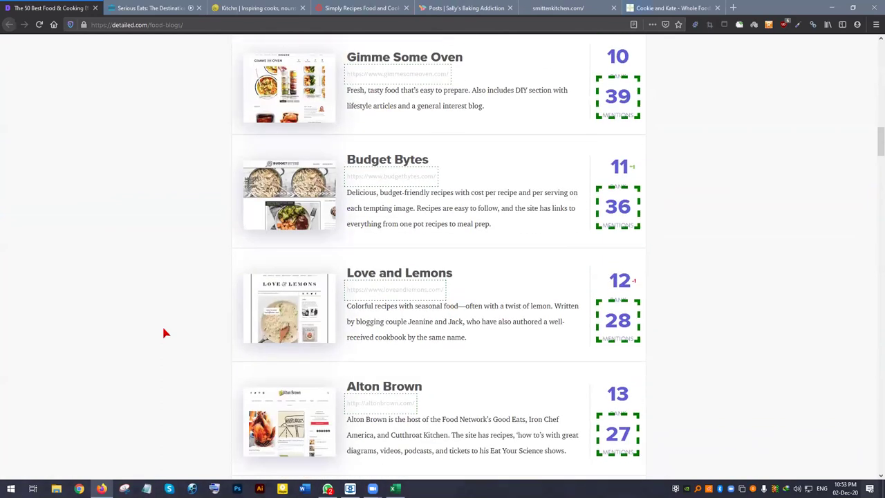
pyautogui.scroll(-4, 164, 333)
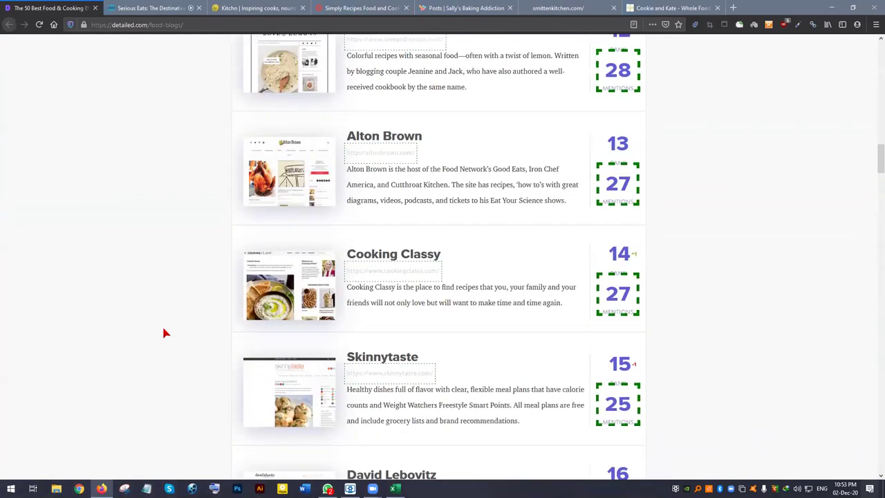
# Browse the Serious Eats and Kitchn tabs, then open Simply Recipes' make-ahead lunches article
pyautogui.hotkey('ctrl', 'Tab')
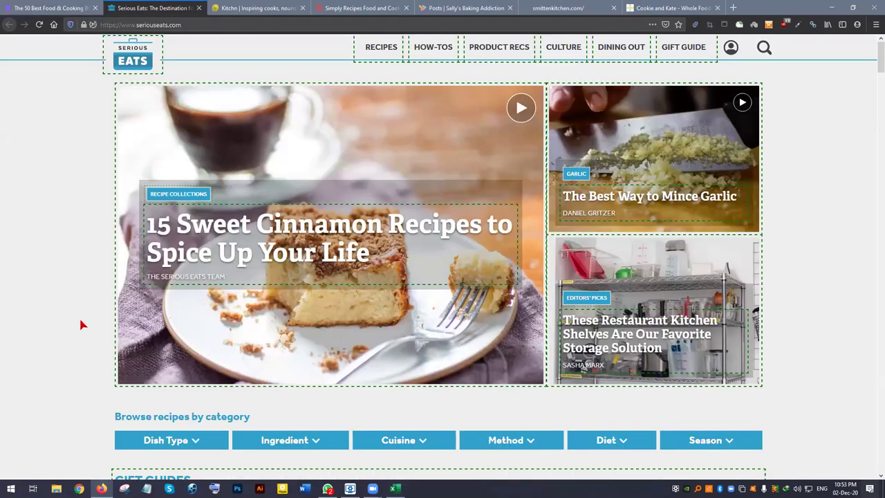
pyautogui.scroll(-5, 606, 259)
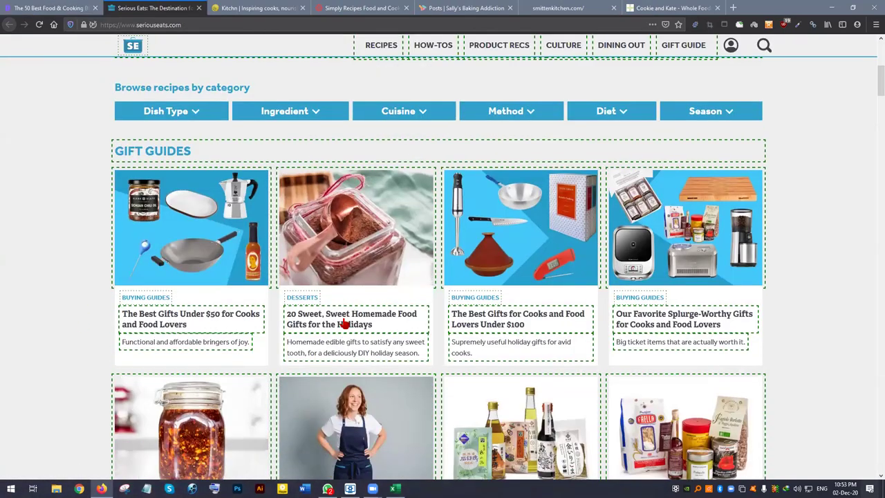
pyautogui.scroll(-4, 344, 323)
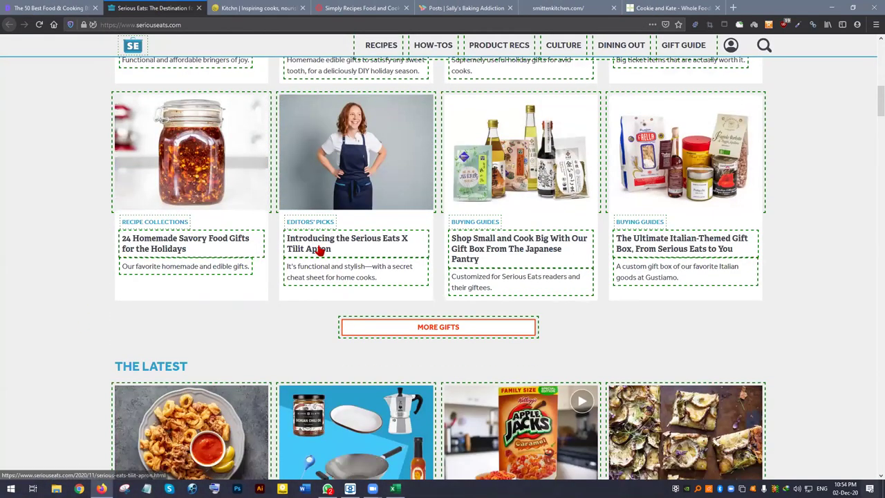
pyautogui.click(260, 8)
pyautogui.scroll(-3, 466, 400)
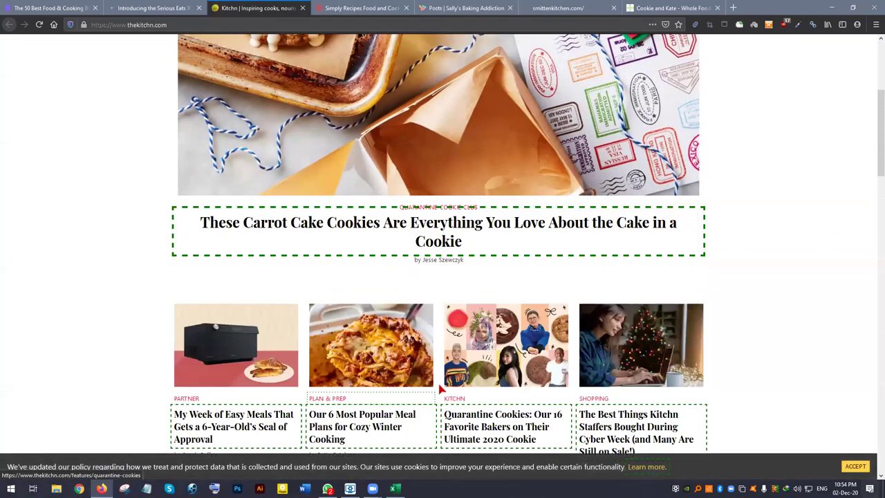
pyautogui.click(362, 8)
pyautogui.scroll(-4, 65, 414)
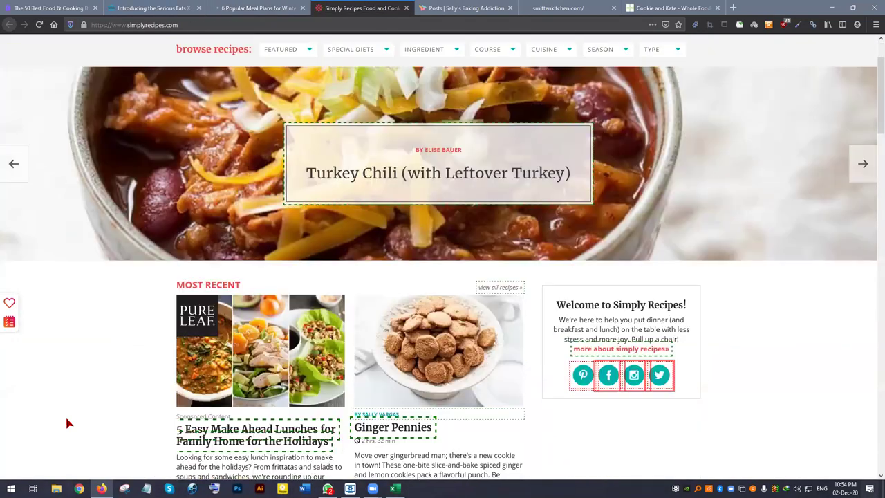
pyautogui.click(267, 238)
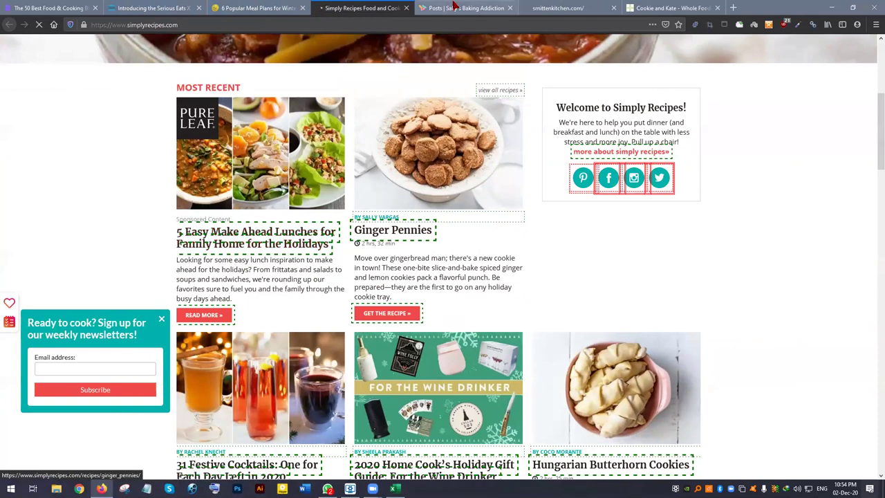
# Open Sally's Homemade Vanilla Sugar post and close the smitten kitchen tab
pyautogui.click(466, 7)
pyautogui.scroll(-3, 437, 226)
pyautogui.click(440, 293)
pyautogui.click(557, 8)
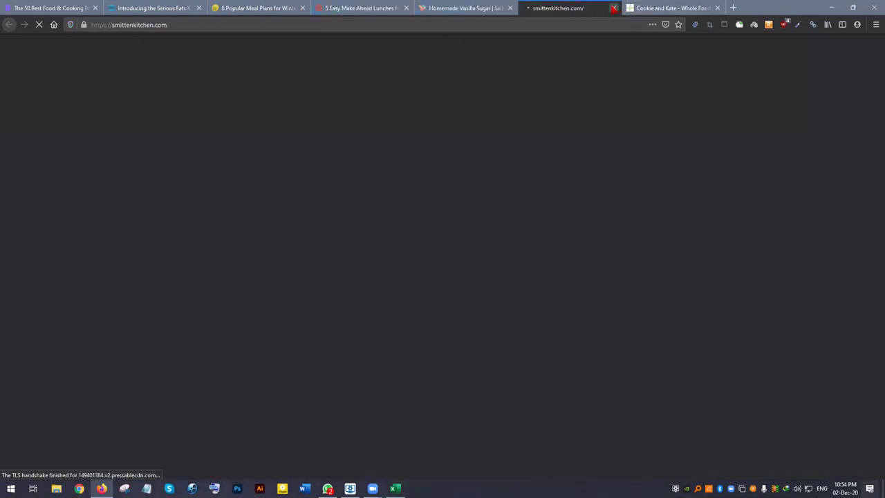
pyautogui.click(614, 7)
# Go to the full Pecan Sweet Potato Casserole recipe on Cookie and Kate
pyautogui.scroll(-10, 872, 295)
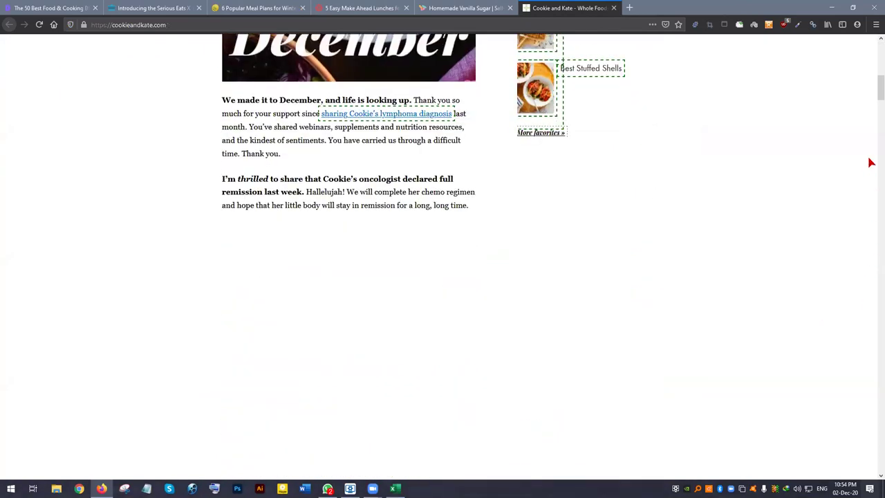
pyautogui.moveTo(872, 95); pyautogui.dragTo(873, 308)
pyautogui.scroll(1, 872, 308)
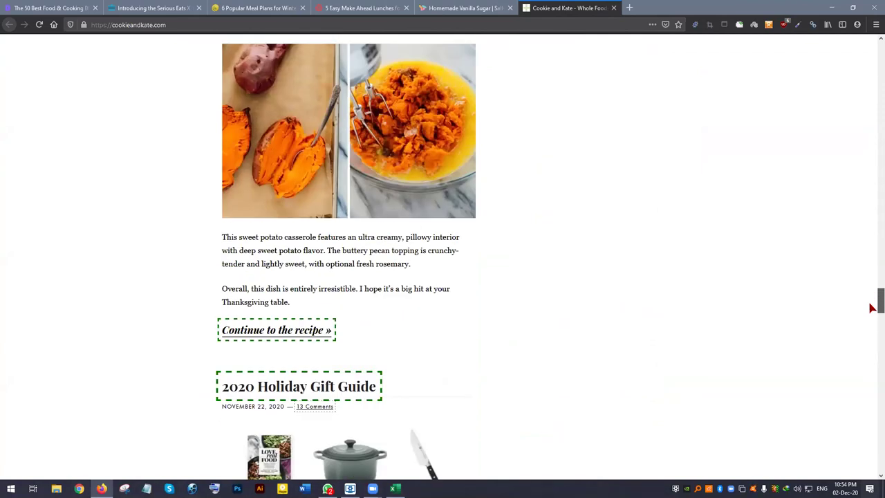
pyautogui.click(322, 335)
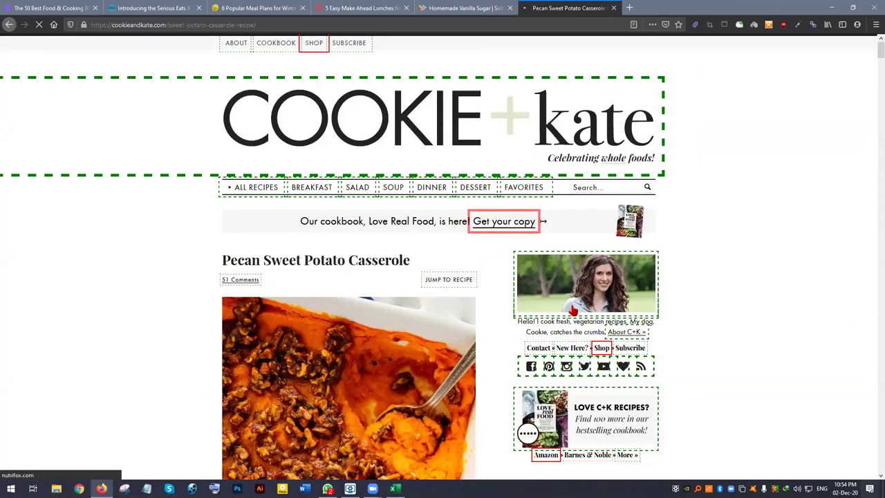
# Read the casserole's five-star reader comments and author replies down to the page footer
pyautogui.moveTo(872, 62); pyautogui.dragTo(873, 254)
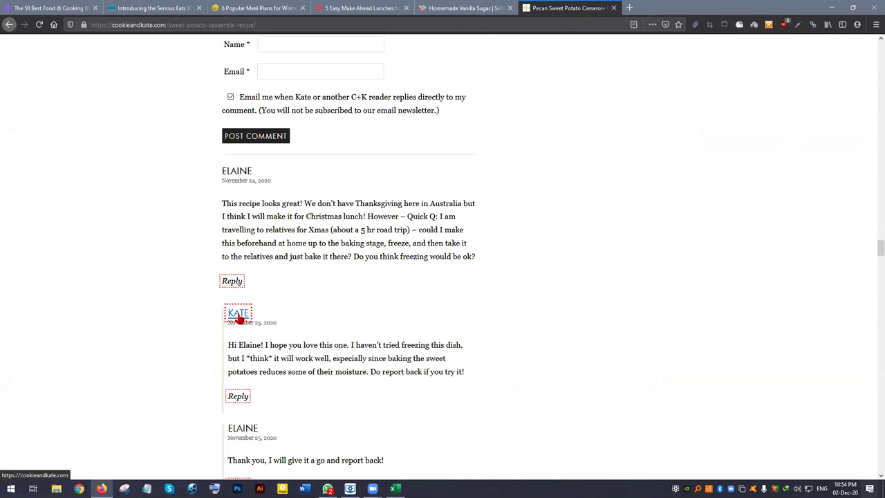
pyautogui.scroll(-2, 238, 316)
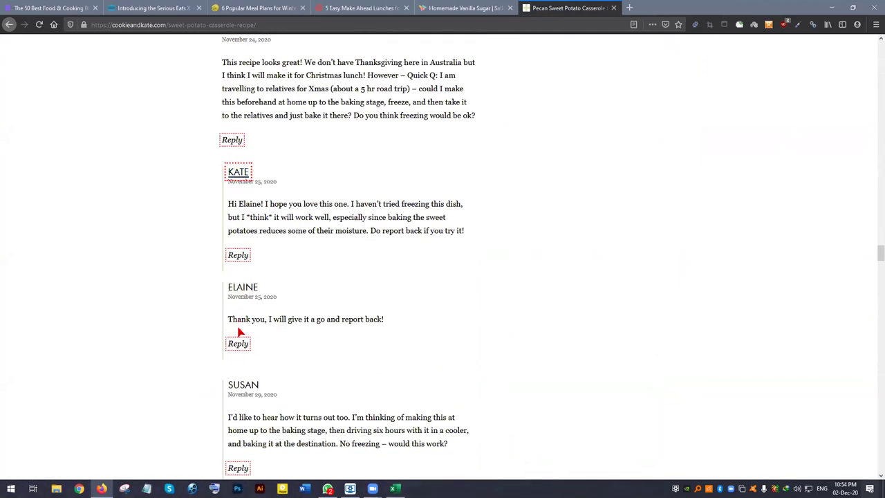
pyautogui.scroll(-4, 239, 332)
pyautogui.scroll(-4, 241, 282)
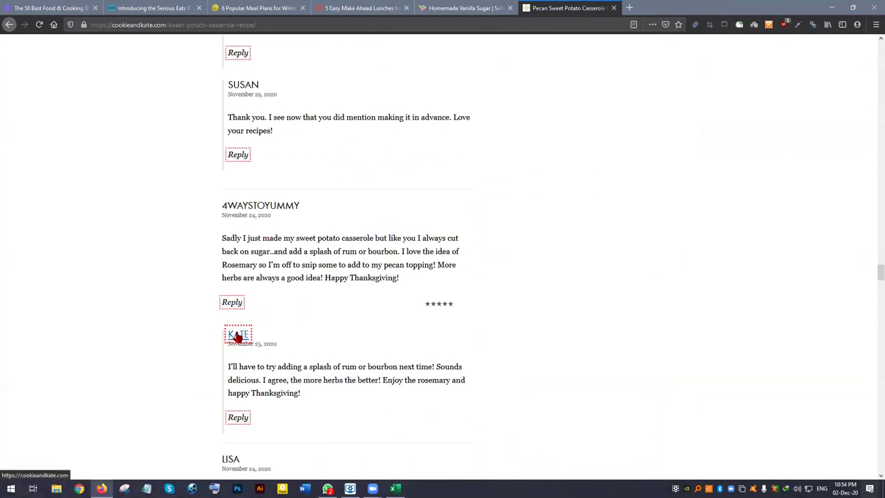
pyautogui.scroll(-2, 237, 335)
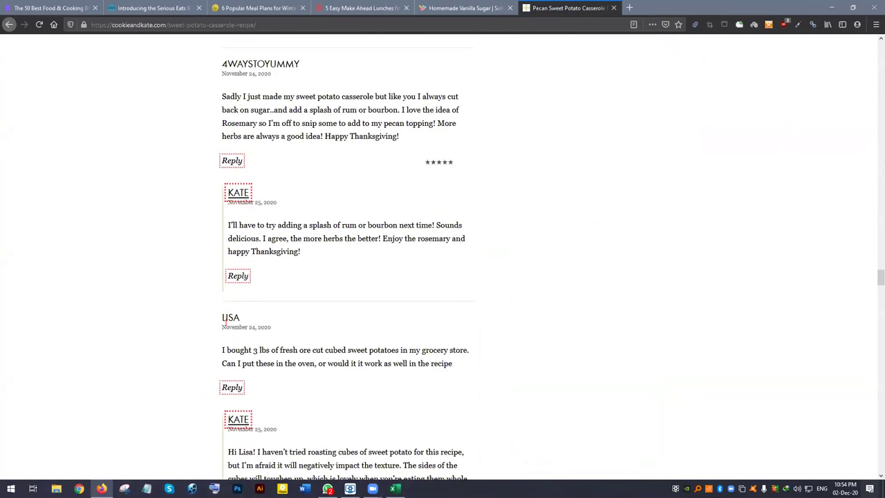
pyautogui.scroll(-5, 225, 319)
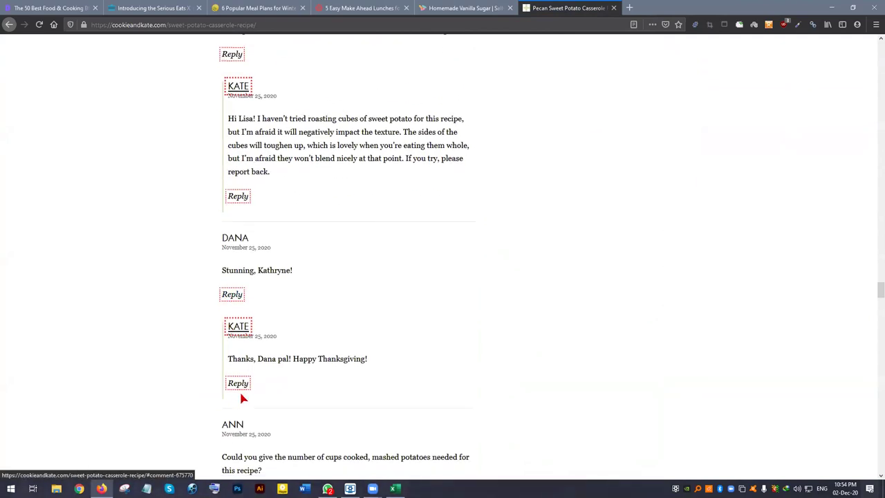
pyautogui.scroll(-3, 242, 398)
pyautogui.scroll(-3, 242, 276)
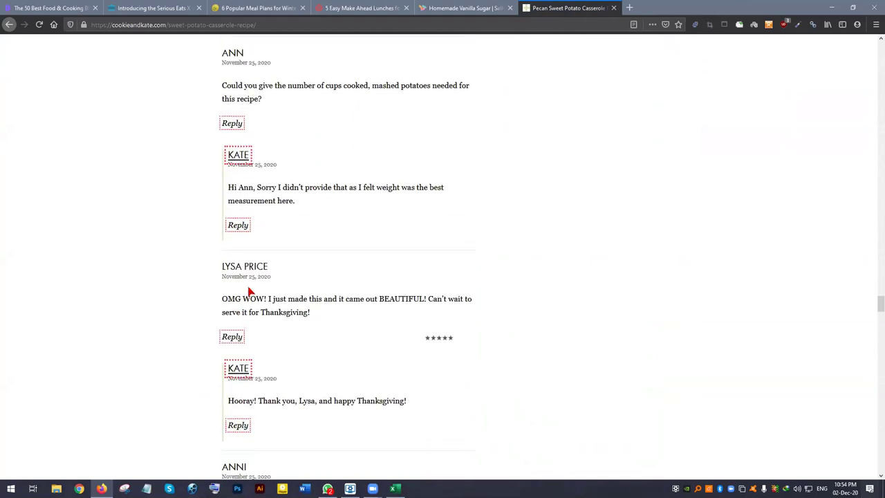
pyautogui.scroll(-12, 248, 331)
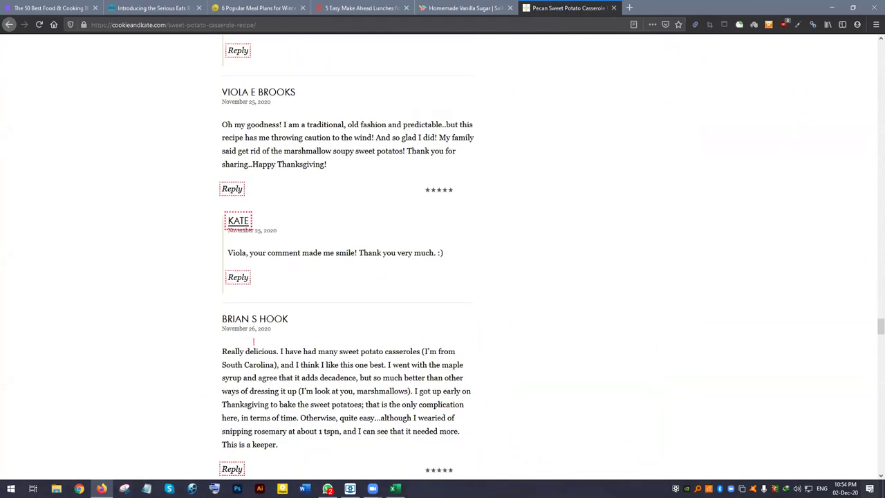
pyautogui.scroll(-2, 253, 345)
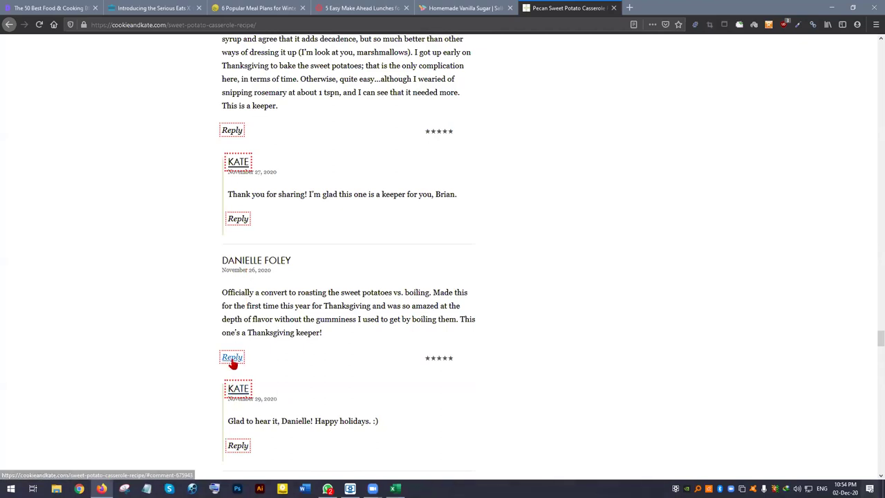
pyautogui.scroll(-4, 617, 348)
pyautogui.scroll(-14, 640, 340)
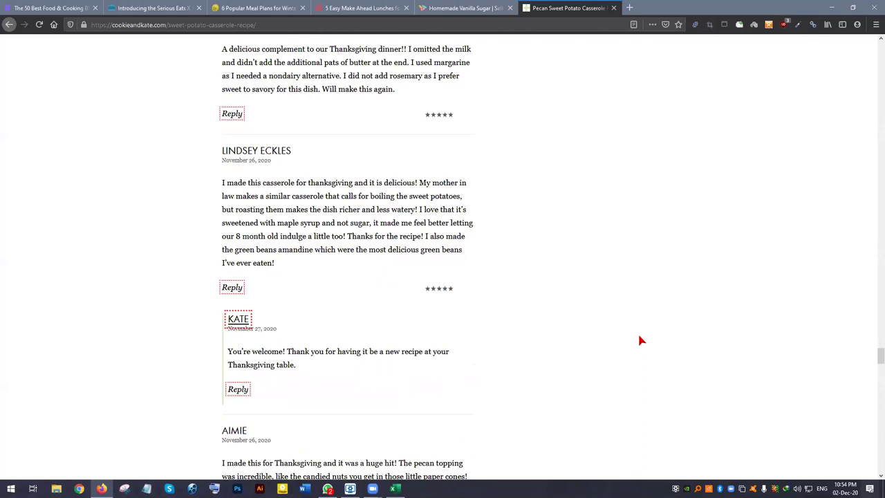
pyautogui.scroll(-18, 640, 340)
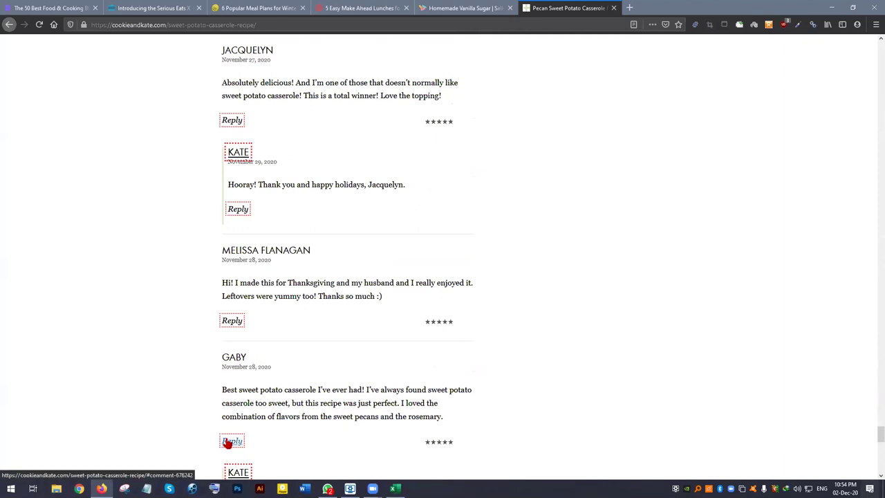
pyautogui.scroll(-5, 233, 440)
pyautogui.scroll(-5, 276, 175)
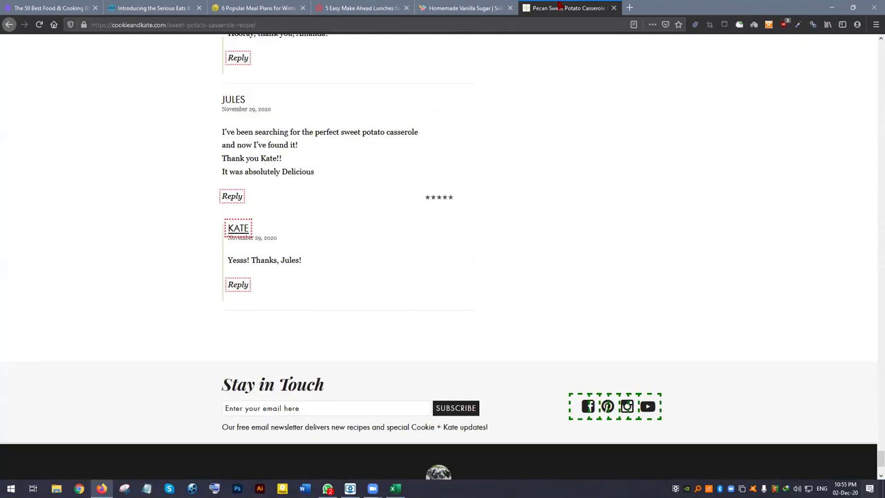
# Close the Pecan Sweet Potato Casserole and Homemade Vanilla Sugar tabs, then open the Vegetable Lentil Soup recipe
pyautogui.click(613, 7)
pyautogui.scroll(-8, 486, 274)
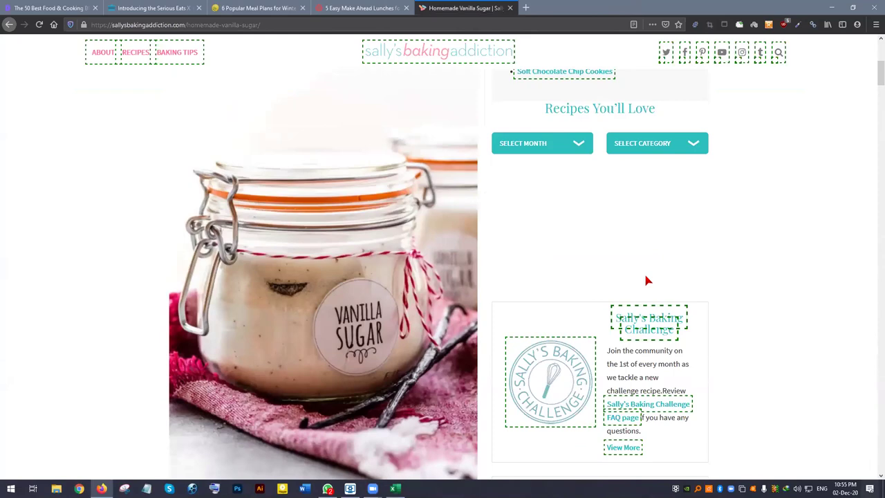
pyautogui.moveTo(872, 105); pyautogui.dragTo(872, 123)
pyautogui.moveTo(872, 179); pyautogui.dragTo(872, 433)
pyautogui.click(510, 8)
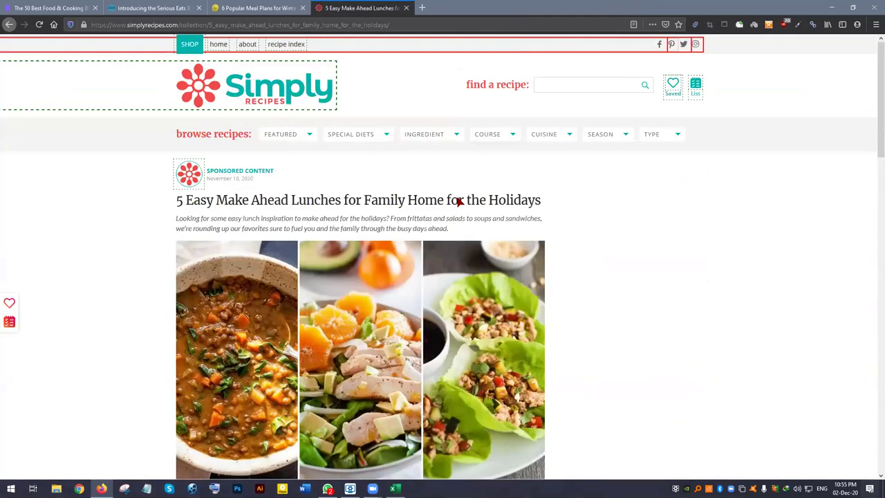
pyautogui.moveTo(872, 97); pyautogui.dragTo(872, 298)
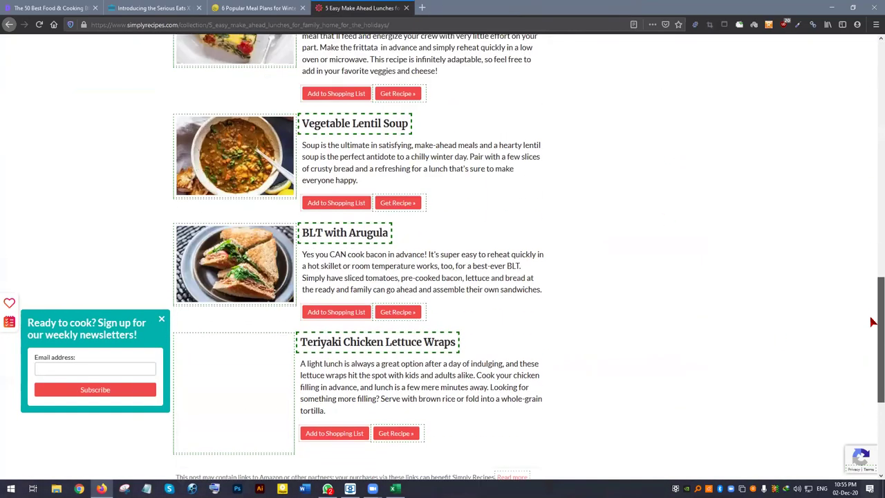
pyautogui.click(343, 201)
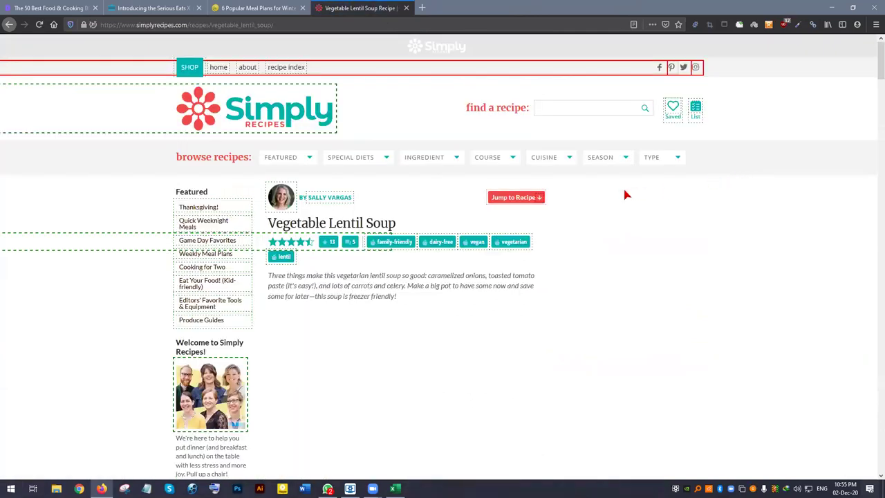
# Read the Vegetable Lentil Soup reviews, then close that recipe with Ctrl+W
pyautogui.scroll(-7, 680, 228)
pyautogui.scroll(-5, 680, 228)
pyautogui.moveTo(872, 118); pyautogui.dragTo(872, 418)
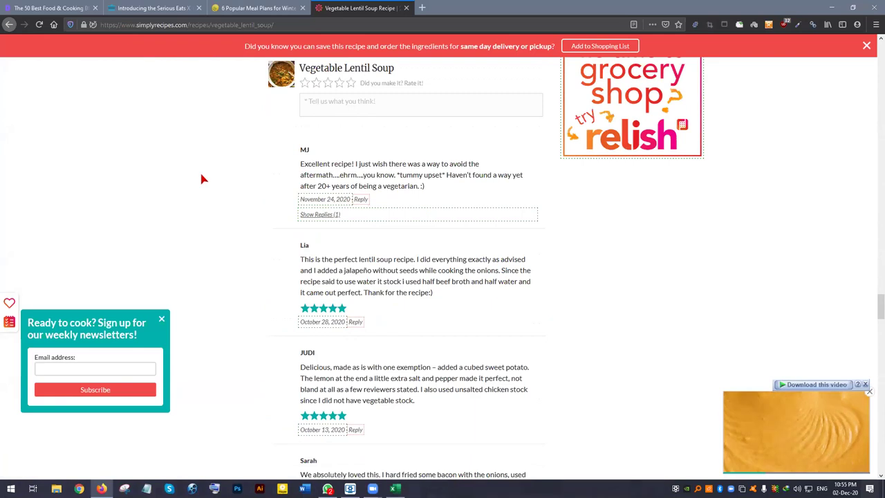
pyautogui.scroll(-4, 253, 285)
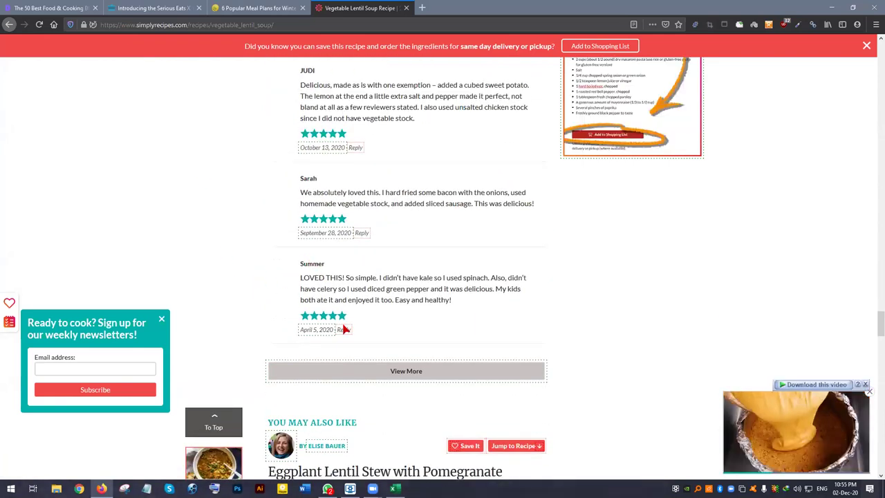
pyautogui.scroll(5, 345, 329)
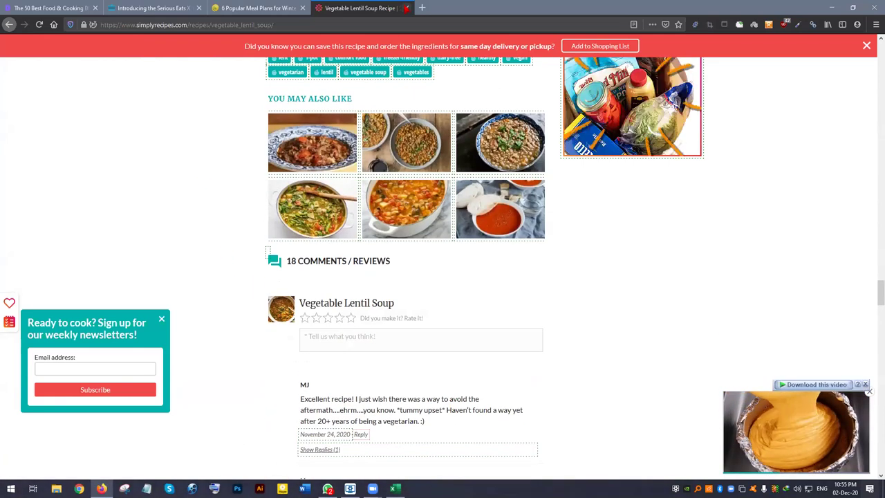
pyautogui.hotkey('ctrl', 'w')
pyautogui.scroll(-10, 870, 134)
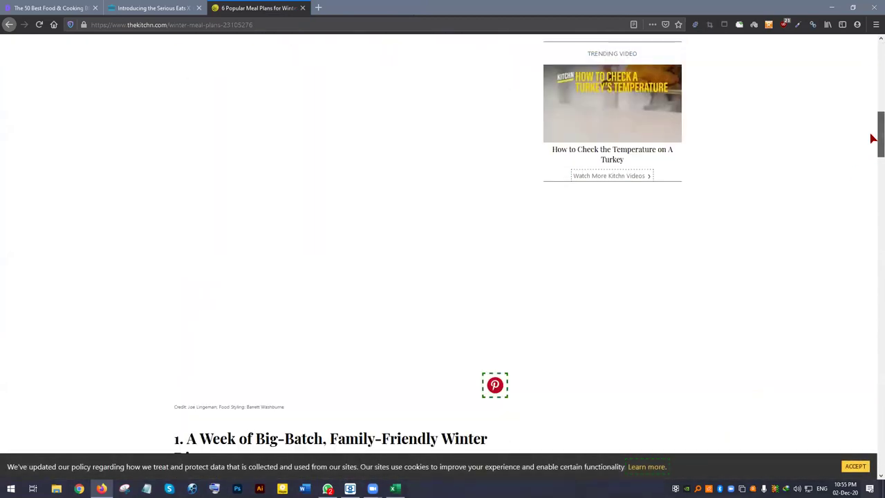
# Check the winter meal-plans article's empty comments, then close that Kitchn tab
pyautogui.moveTo(872, 164); pyautogui.dragTo(873, 421)
pyautogui.scroll(-2, 681, 213)
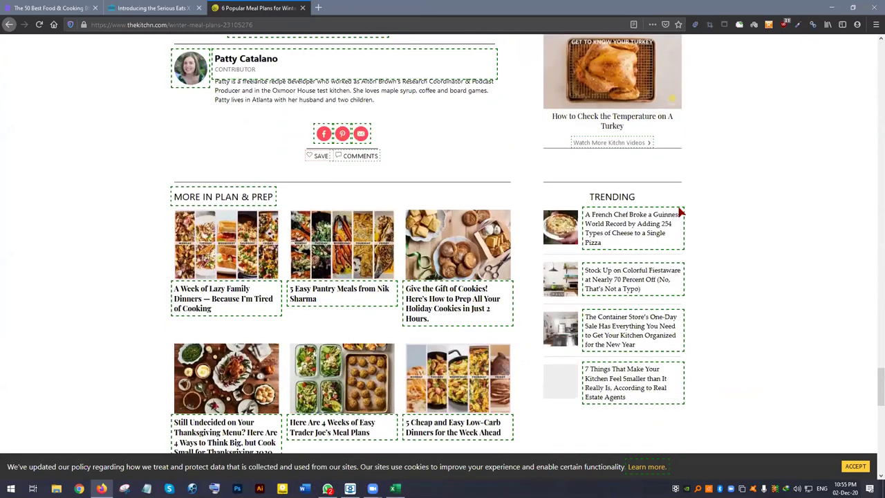
pyautogui.click(357, 159)
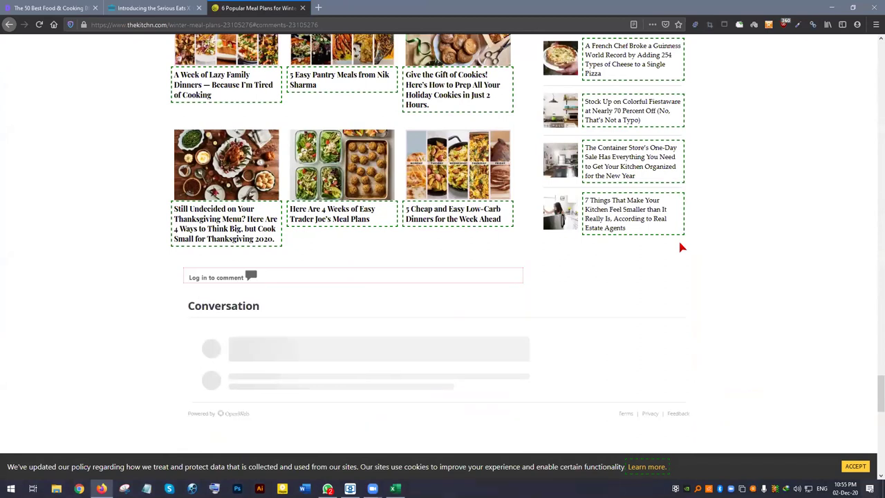
pyautogui.scroll(-3, 114, 324)
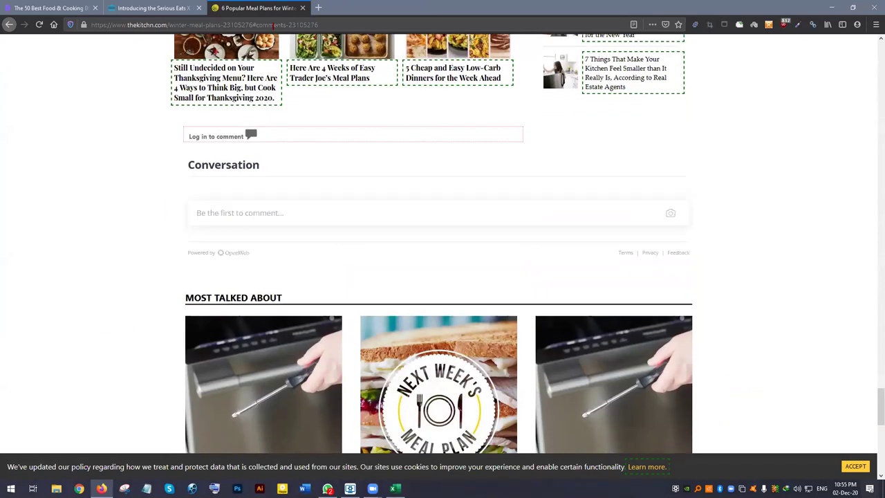
pyautogui.click(302, 7)
# Read all 16 comments on the Serious Eats Tilit apron article to the end
pyautogui.moveTo(872, 58); pyautogui.dragTo(872, 320)
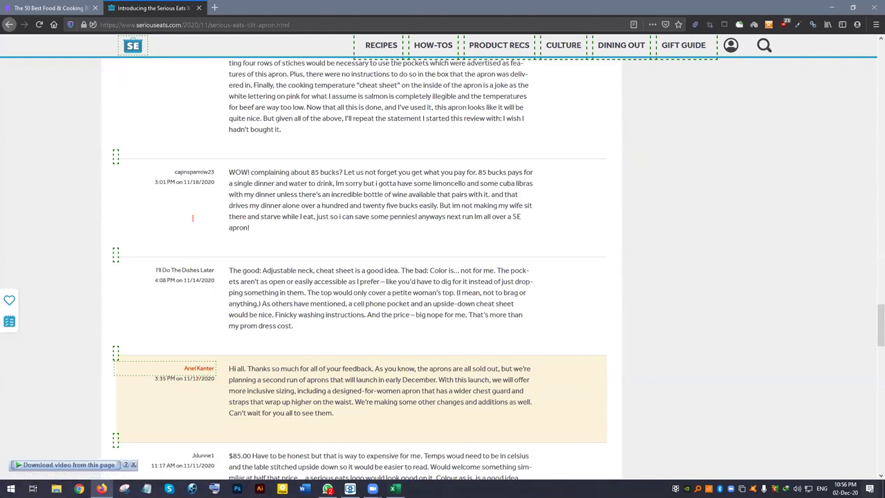
pyautogui.scroll(3, 193, 217)
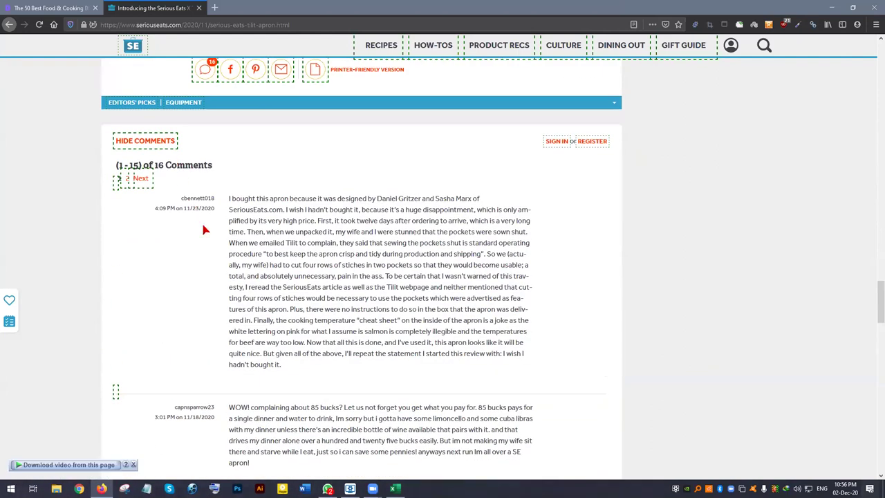
pyautogui.scroll(-10, 221, 256)
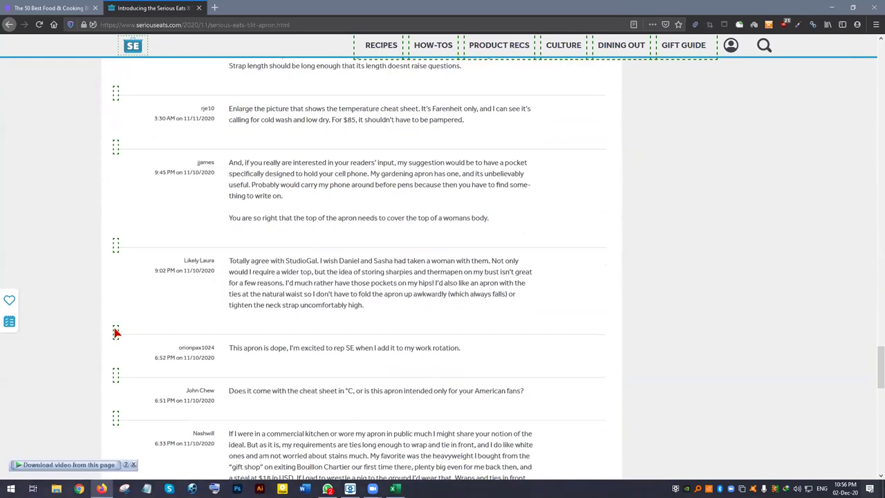
pyautogui.scroll(-5, 119, 344)
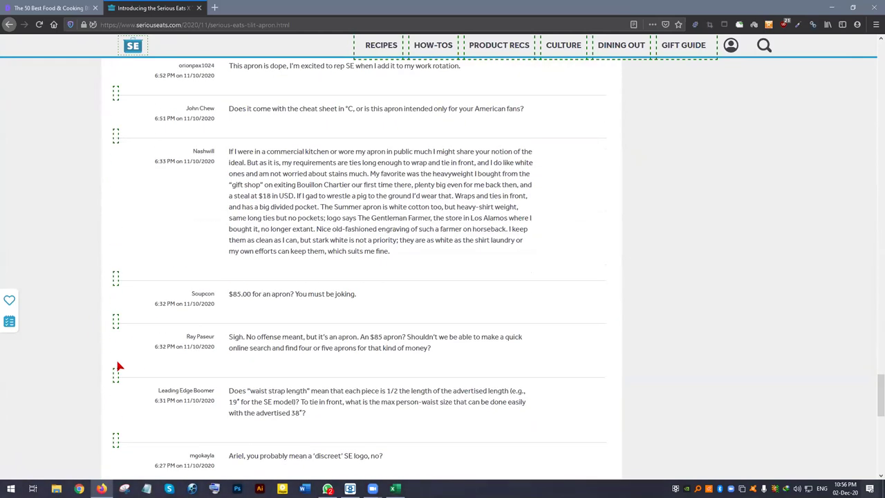
pyautogui.scroll(-4, 150, 375)
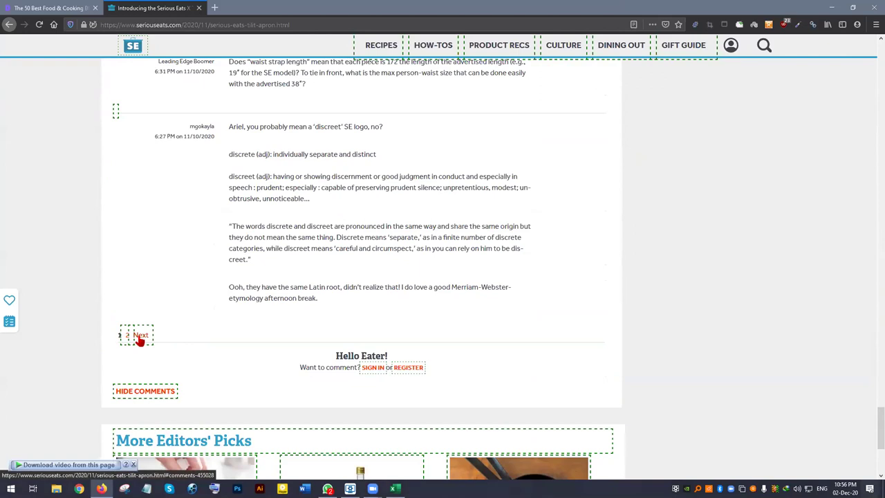
pyautogui.click(207, 25)
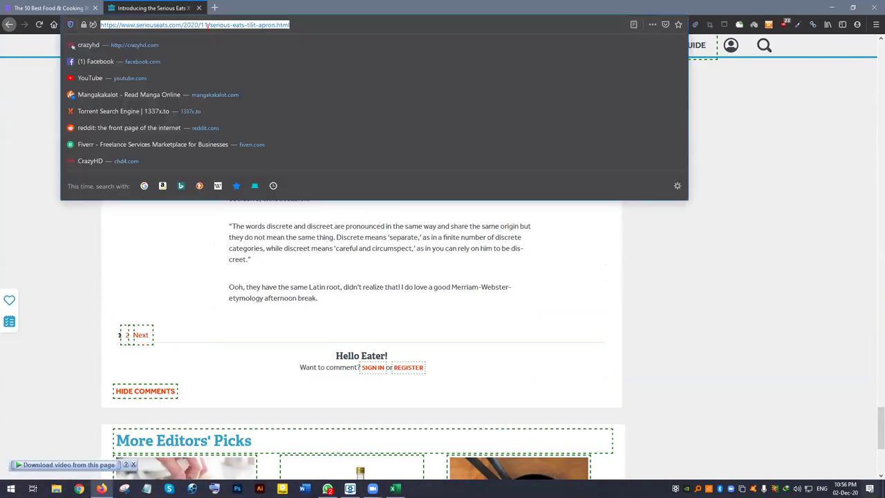
# Search Google for 'kitchen knife blog', correcting the misspelled first query
pyautogui.write('kintchen knifge')
pyautogui.press('Return')
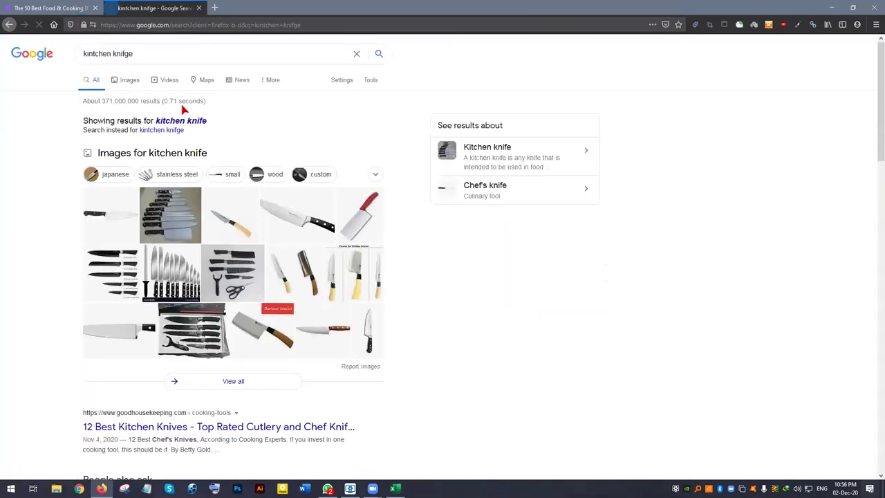
pyautogui.click(186, 120)
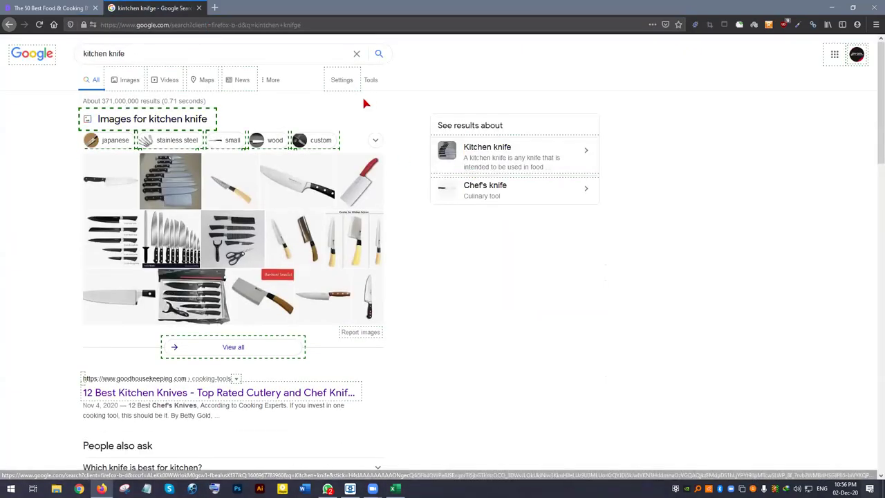
pyautogui.scroll(-3, 253, 217)
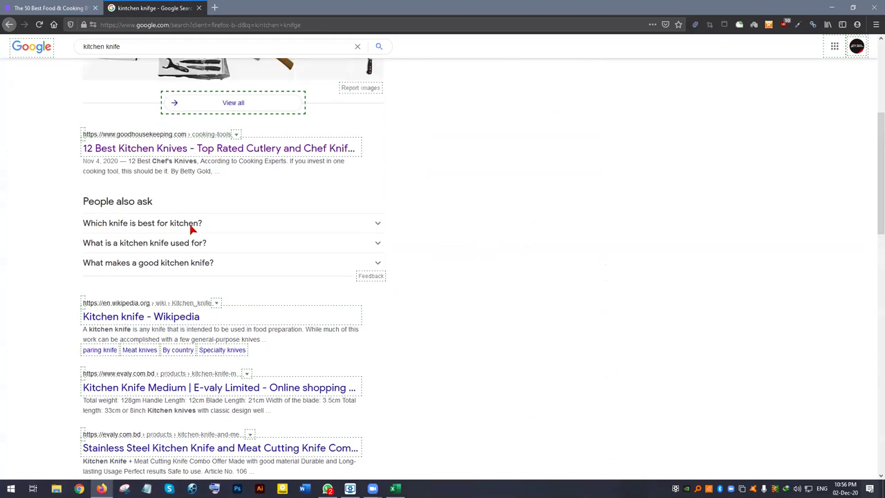
pyautogui.scroll(4, 192, 230)
pyautogui.click(212, 58)
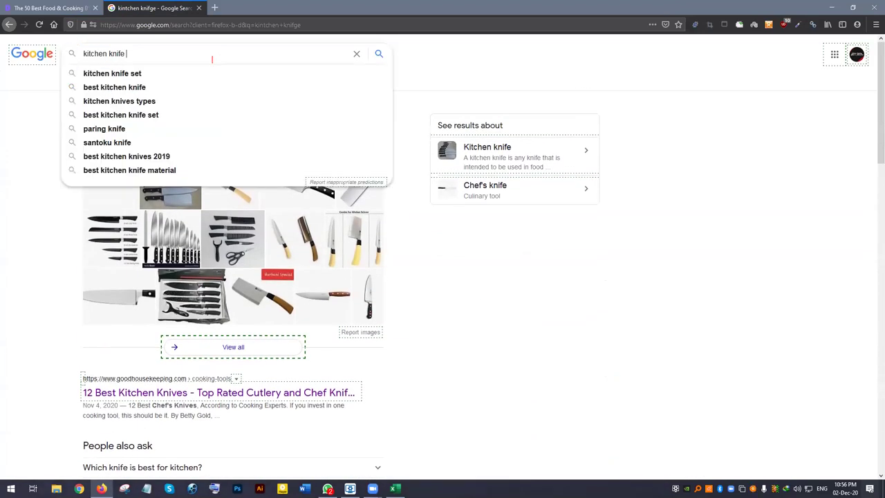
pyautogui.write('blog')
pyautogui.press('Return')
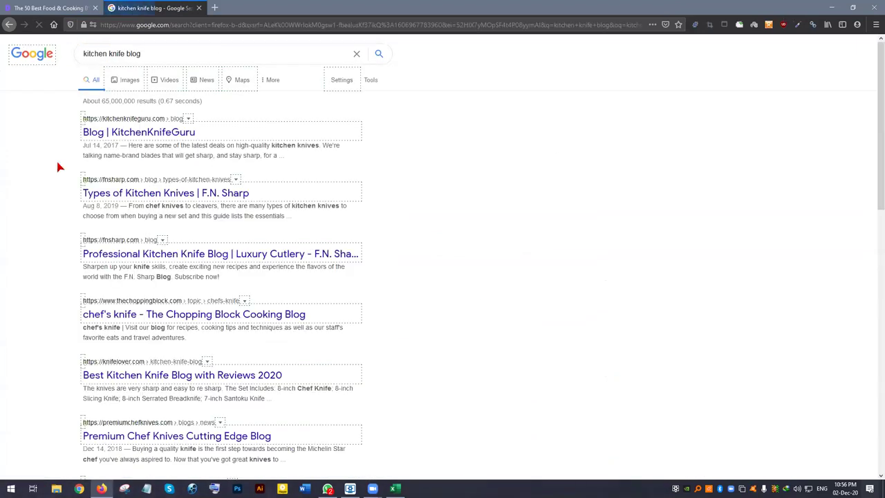
# Open the KitchenKnifeGuru, Types of Kitchen Knives and F.N. Sharp results in new tabs and view each
pyautogui.middleClick(105, 135)
pyautogui.middleClick(110, 193)
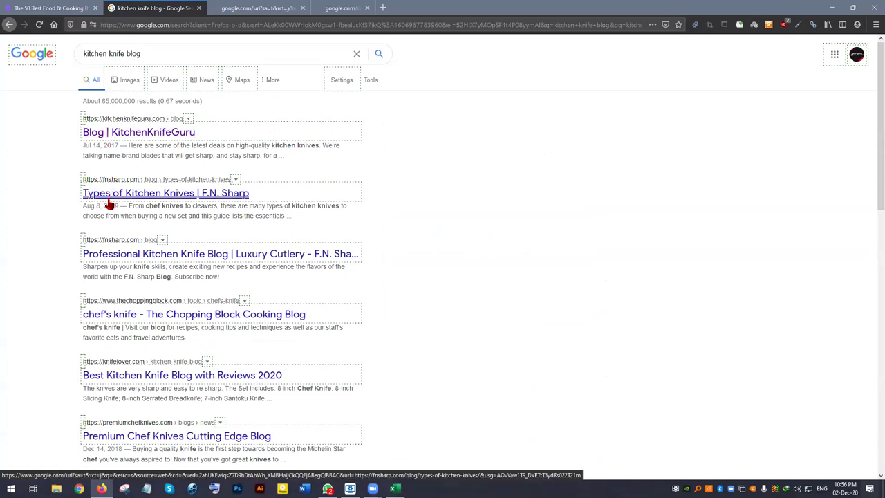
pyautogui.middleClick(128, 263)
pyautogui.click(255, 8)
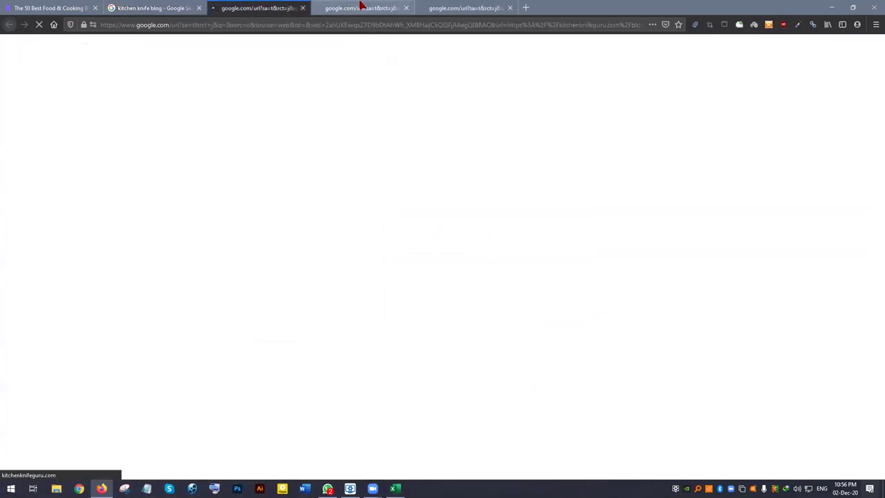
pyautogui.click(359, 7)
pyautogui.click(450, 7)
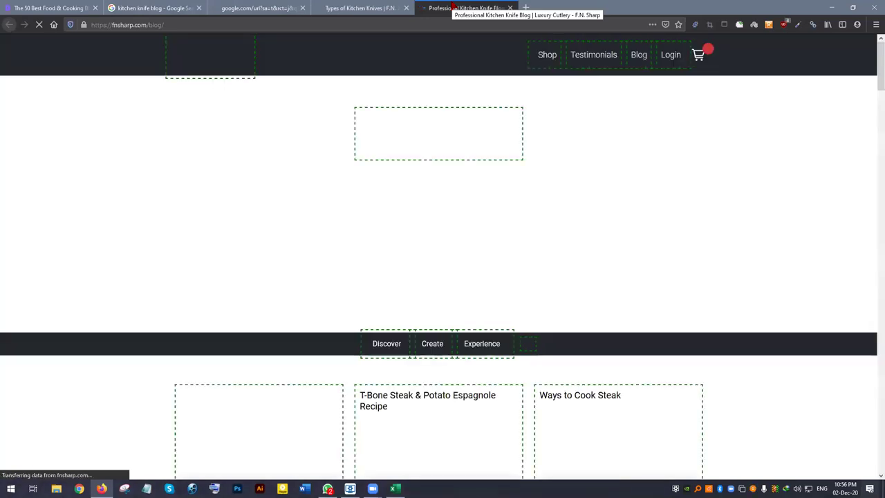
# Skim F.N. Sharp's guide to buying kitchen knives, closing KitchenKnifeGuru, then close the guide
pyautogui.scroll(-4, 23, 351)
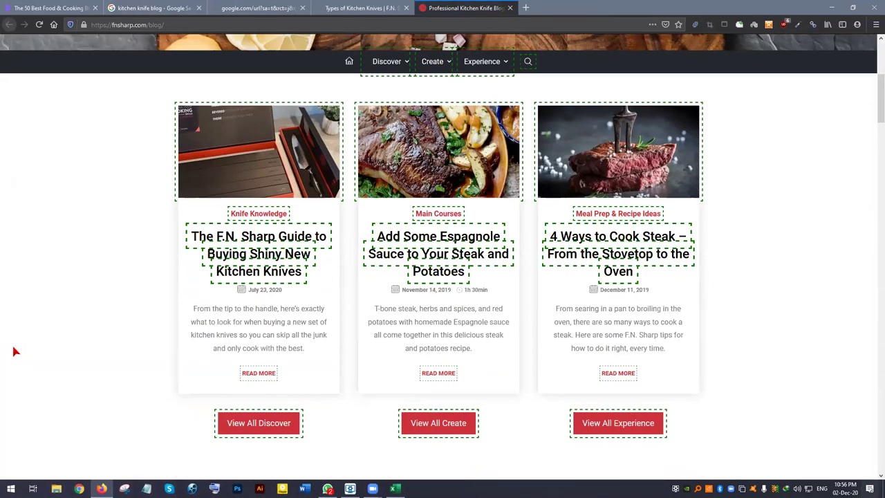
pyautogui.click(273, 242)
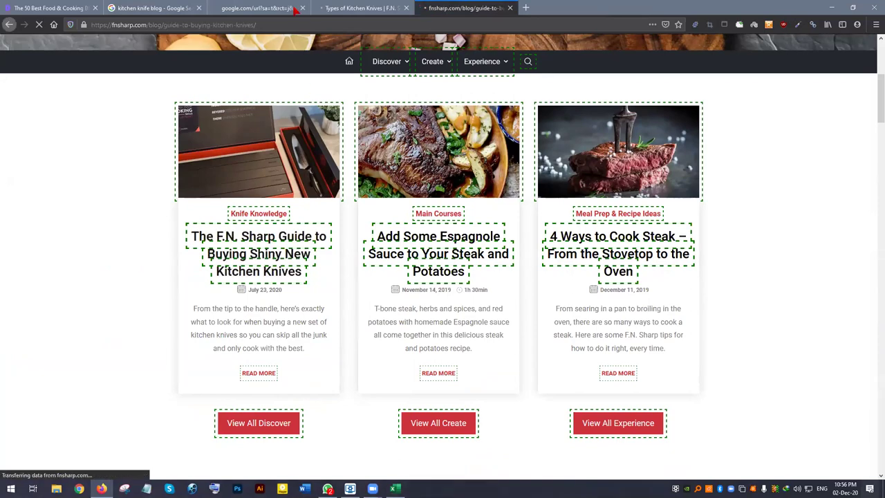
pyautogui.click(302, 8)
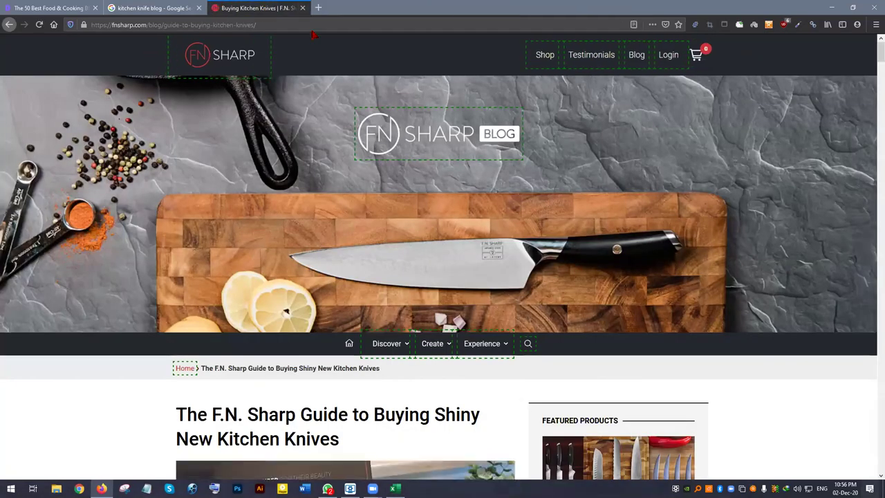
pyautogui.scroll(-10, 129, 342)
pyautogui.scroll(-20, 313, 275)
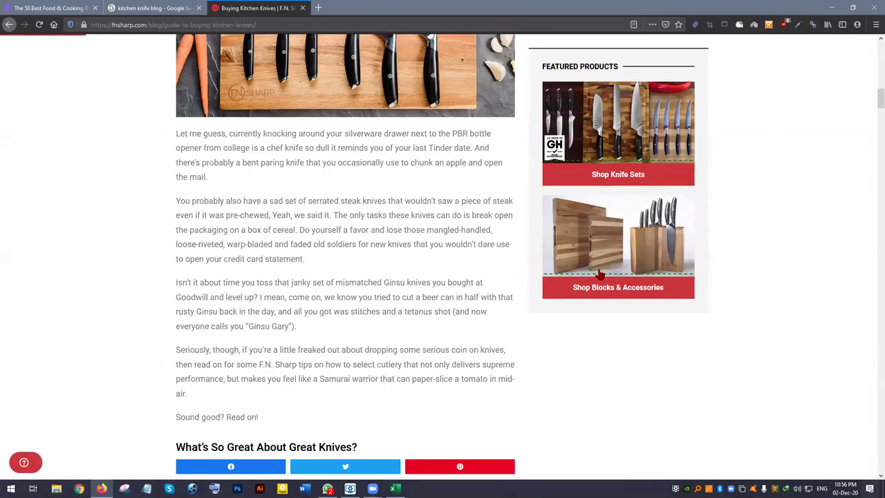
pyautogui.scroll(-10, 781, 296)
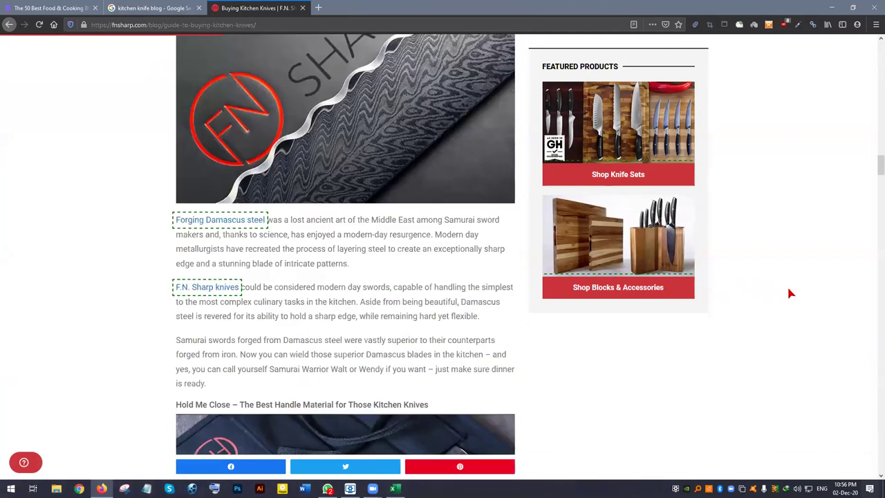
pyautogui.scroll(-5, 872, 220)
pyautogui.moveTo(872, 220); pyautogui.dragTo(873, 418)
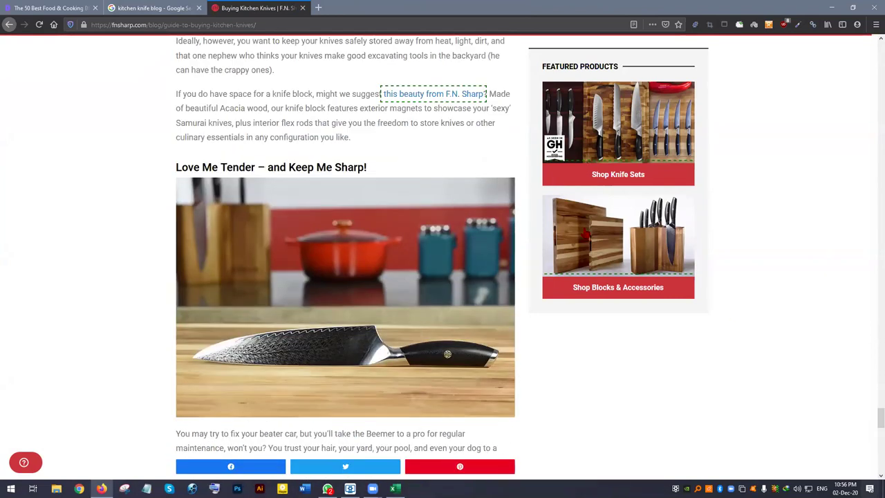
pyautogui.click(303, 7)
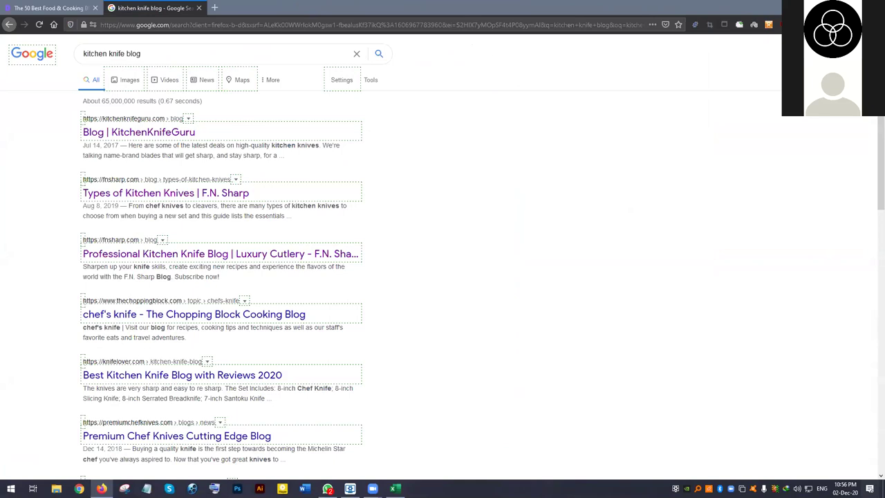
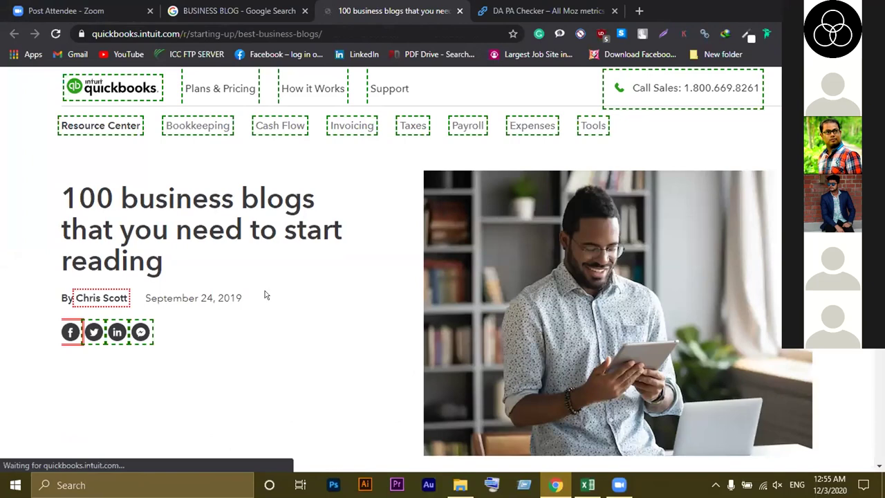
pyautogui.scroll(-15, 267, 286)
pyautogui.scroll(-20, 269, 289)
pyautogui.scroll(-20, 860, 403)
pyautogui.scroll(-20, 860, 403)
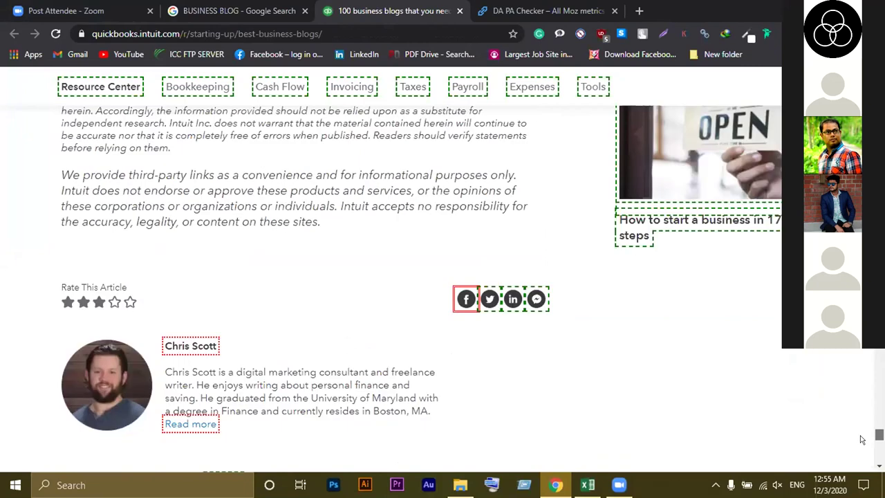
pyautogui.scroll(-4, 861, 439)
pyautogui.scroll(5, 861, 437)
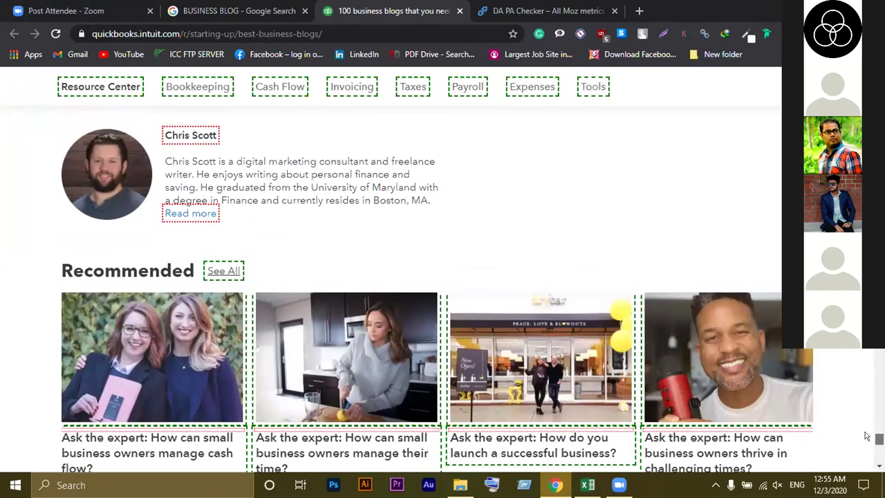
pyautogui.scroll(-10, 864, 437)
pyautogui.scroll(8, 867, 436)
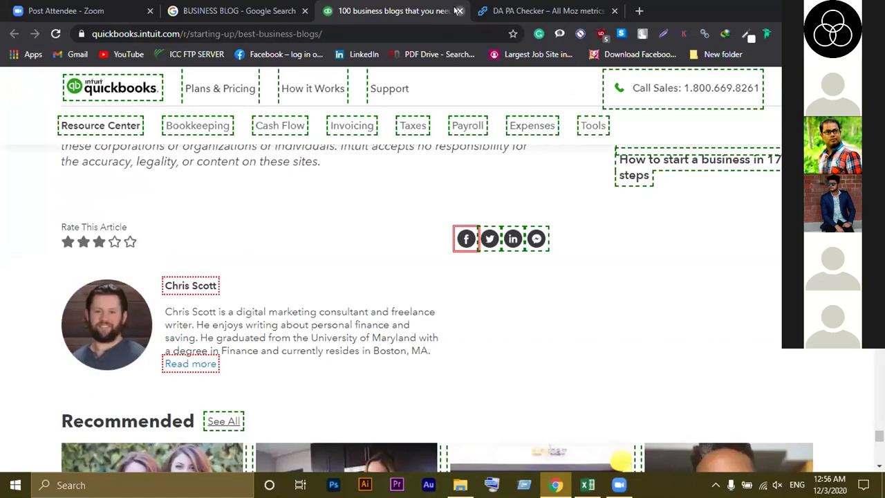
# Close the QuickBooks article and open Detailed.com's list of best business blogs
pyautogui.click(459, 10)
pyautogui.scroll(-2, 302, 323)
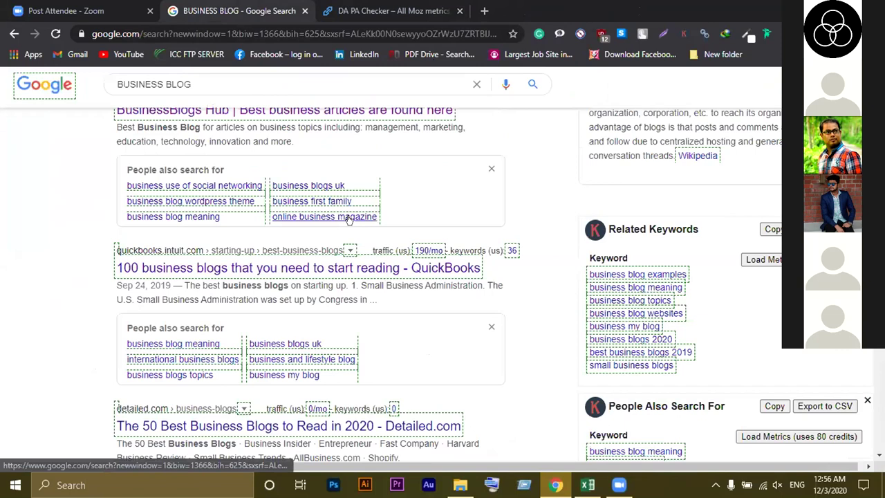
pyautogui.click(302, 360)
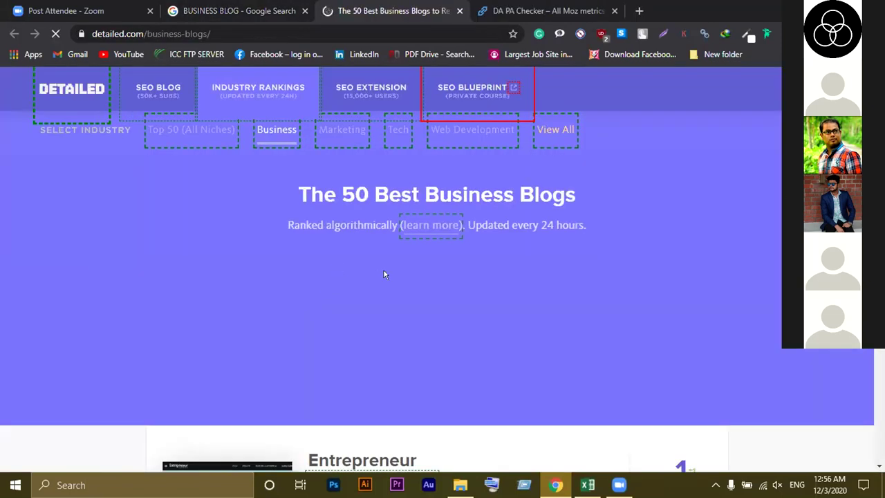
# Open Business Insider from the Detailed.com list and browse its homepage
pyautogui.scroll(-6, 555, 168)
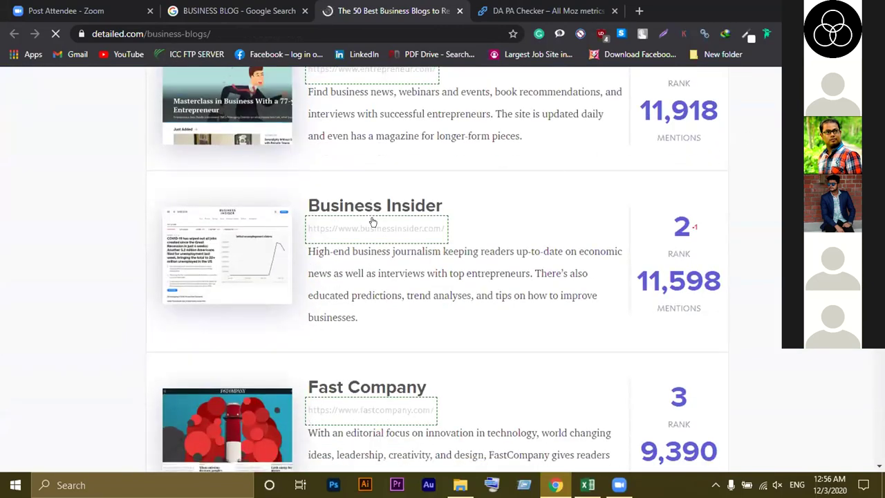
pyautogui.click(374, 228)
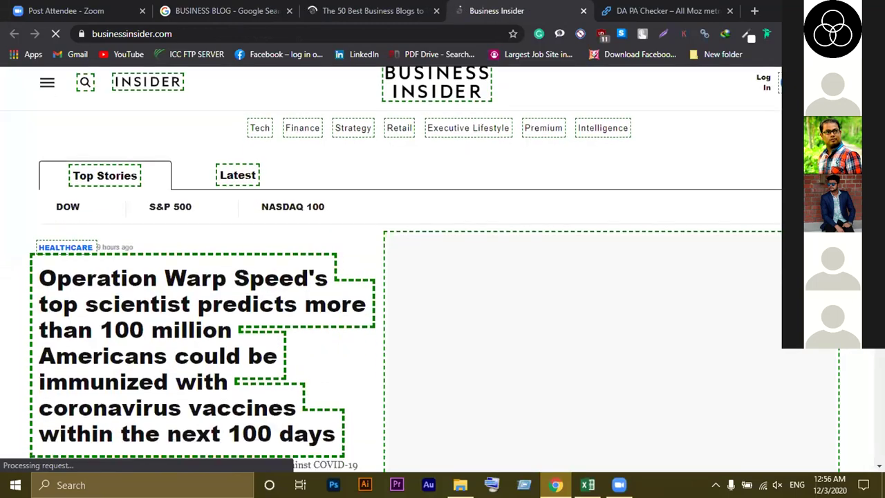
pyautogui.scroll(-3, 391, 269)
pyautogui.scroll(-10, 391, 270)
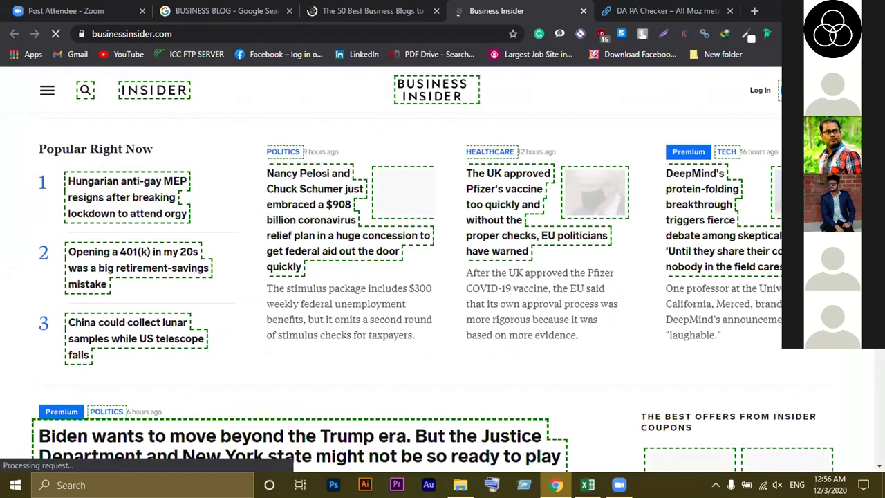
pyautogui.scroll(-15, 322, 290)
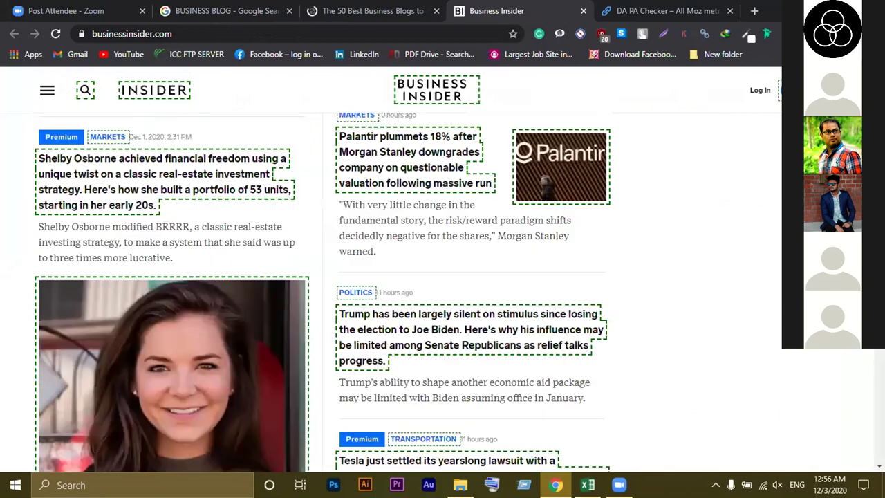
pyautogui.scroll(-20, 322, 290)
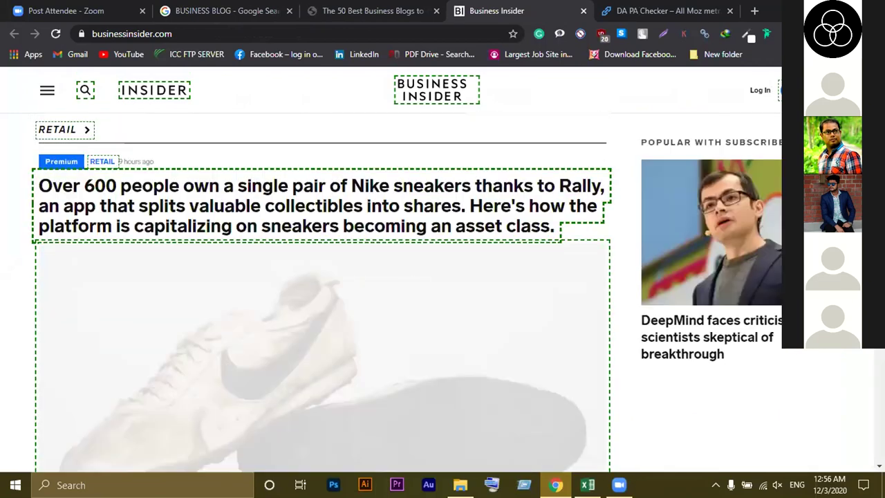
pyautogui.scroll(-10, 322, 290)
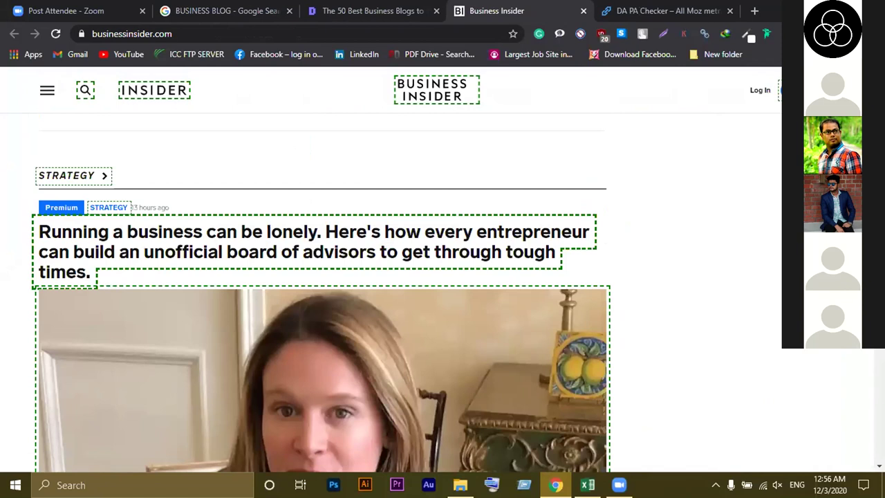
pyautogui.scroll(-15, 322, 290)
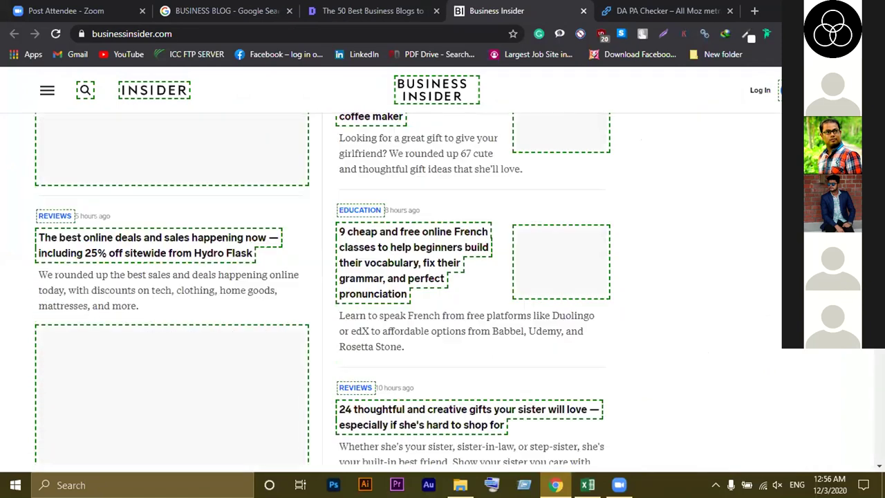
pyautogui.scroll(-15, 323, 291)
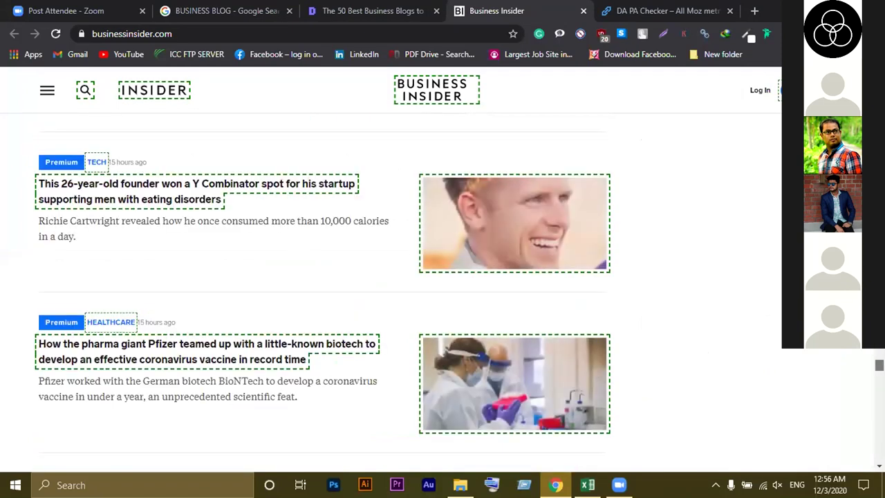
pyautogui.scroll(-11, 323, 290)
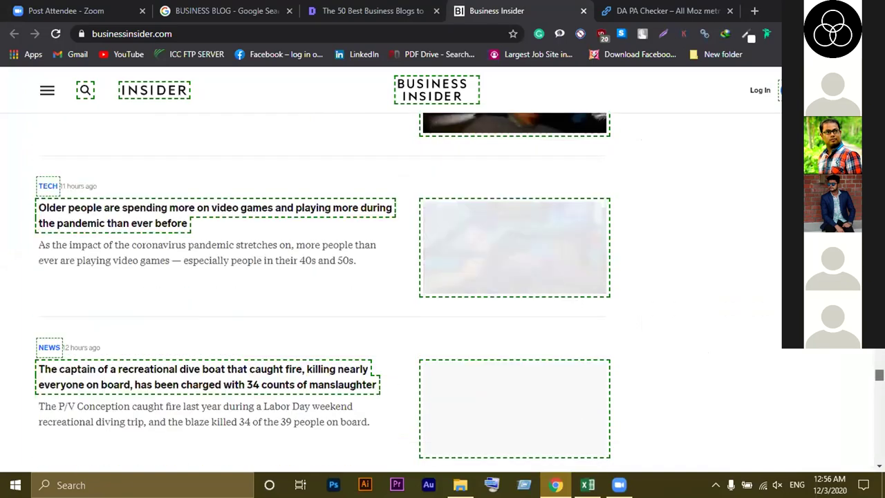
pyautogui.scroll(-10, 322, 291)
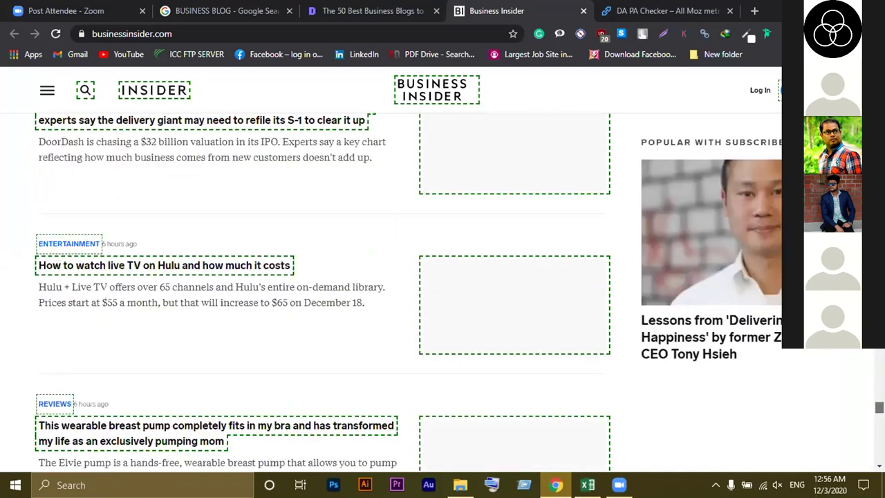
pyautogui.scroll(-8, 322, 290)
pyautogui.scroll(4, 322, 290)
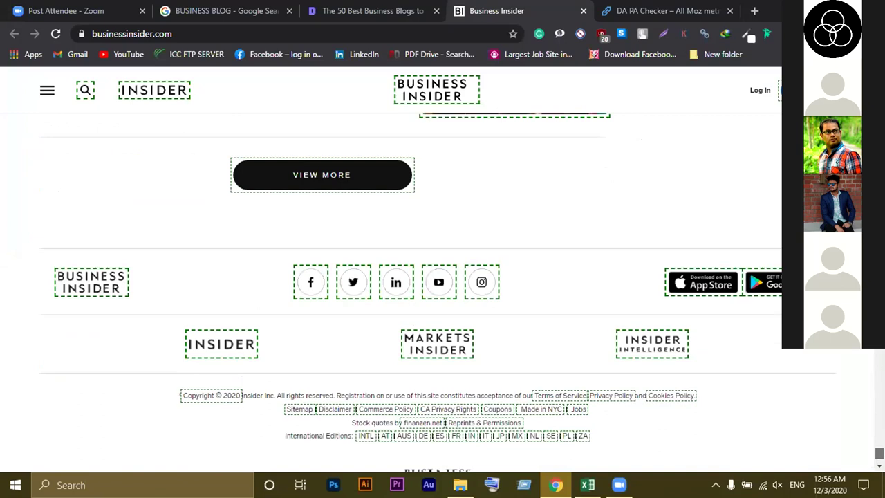
pyautogui.scroll(-3, 322, 291)
pyautogui.scroll(8, 553, 343)
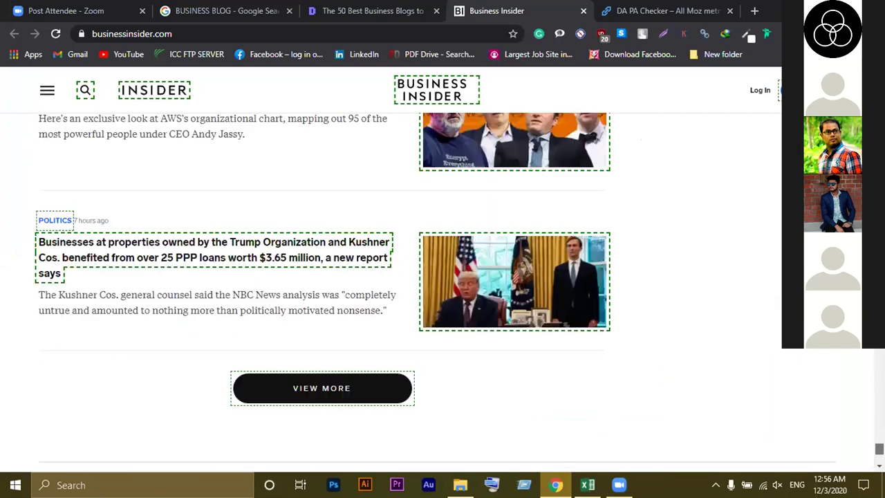
pyautogui.scroll(1, 341, 219)
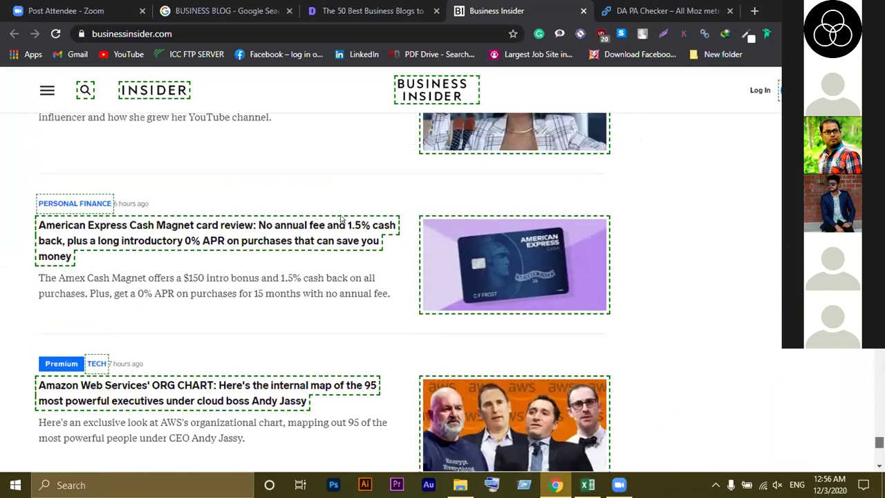
# Open and read Business Insider's American Express Cash Magnet card review
pyautogui.click(349, 221)
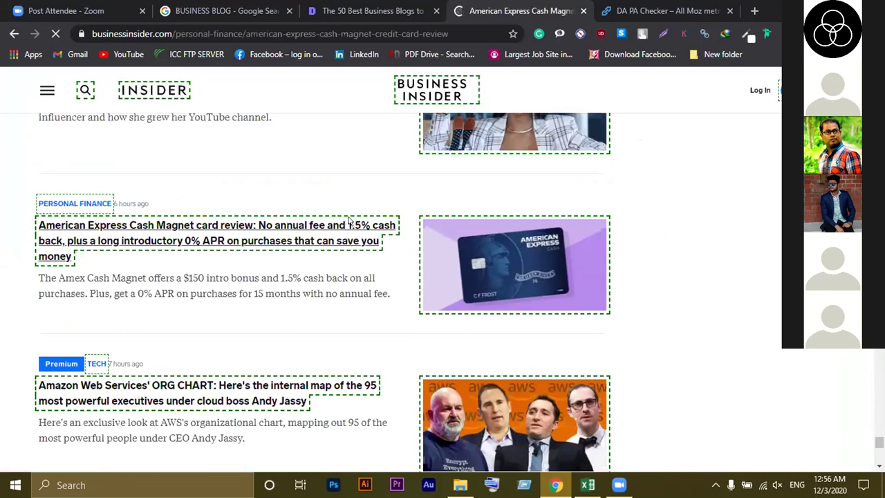
pyautogui.scroll(-15, 407, 290)
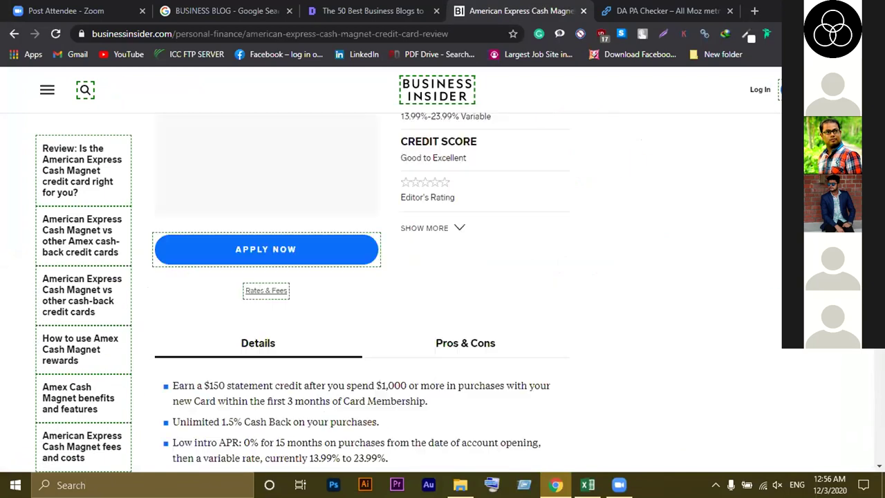
pyautogui.scroll(-10, 871, 365)
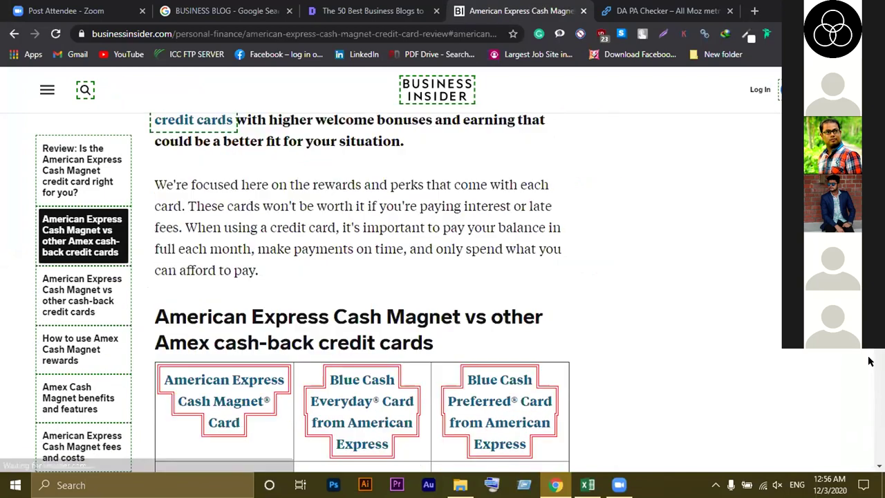
pyautogui.scroll(-15, 872, 365)
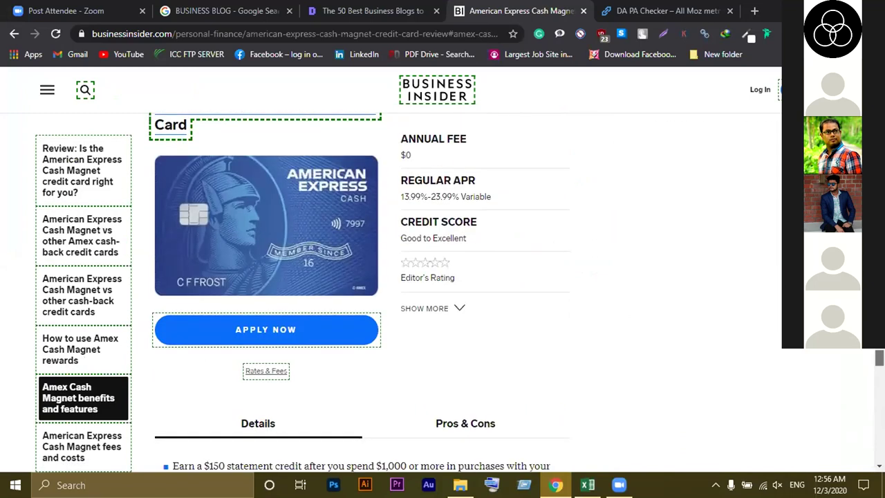
pyautogui.scroll(-10, 407, 290)
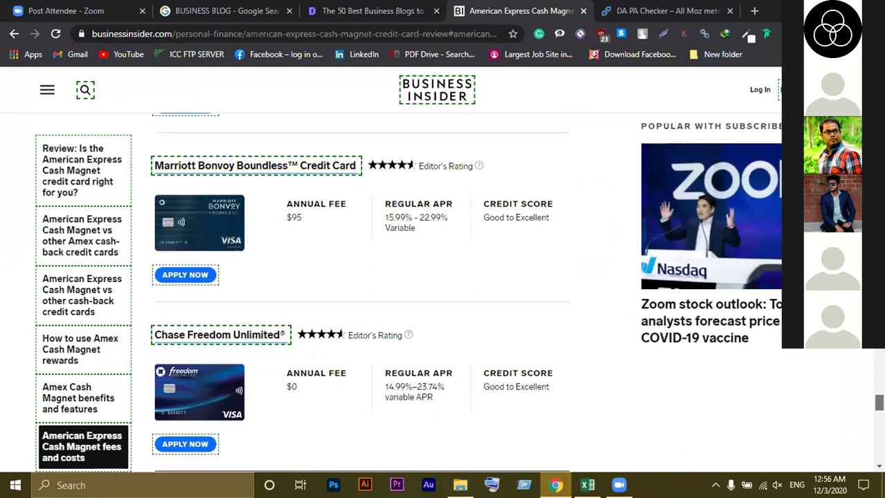
pyautogui.scroll(-2, 878, 404)
pyautogui.scroll(-10, 873, 450)
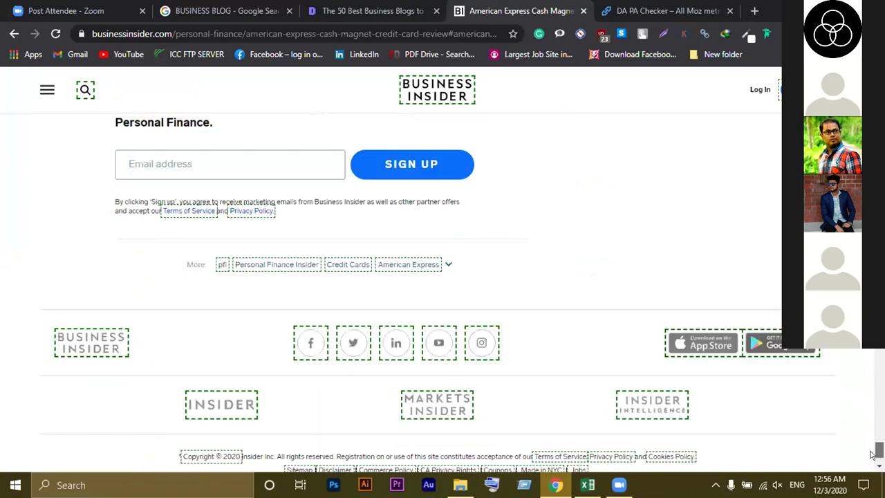
pyautogui.moveTo(872, 449); pyautogui.dragTo(810, 407)
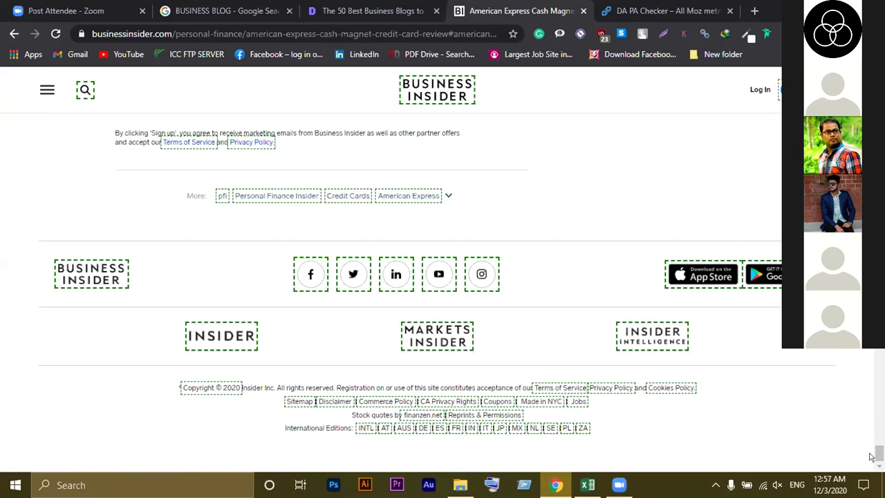
pyautogui.scroll(6, 674, 176)
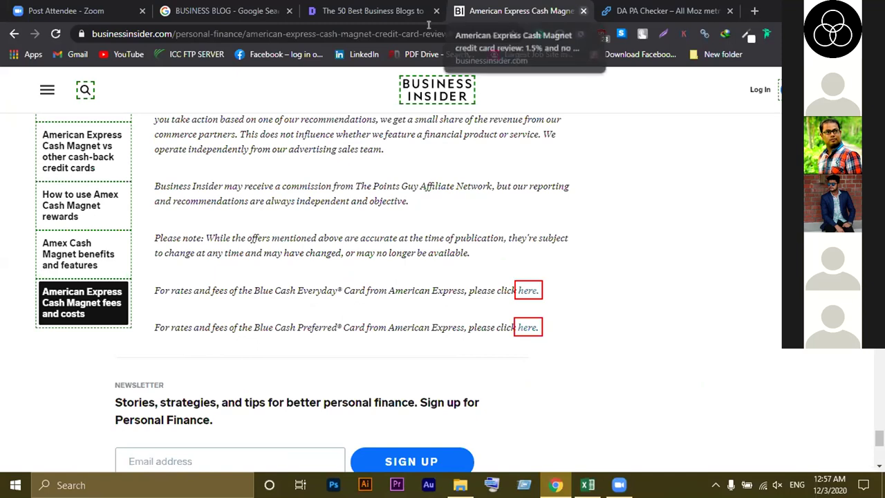
# Close the card review and the 50 Best Business Blogs page, returning to BUSINESS BLOG results
pyautogui.hotkey('ctrl', 'w')
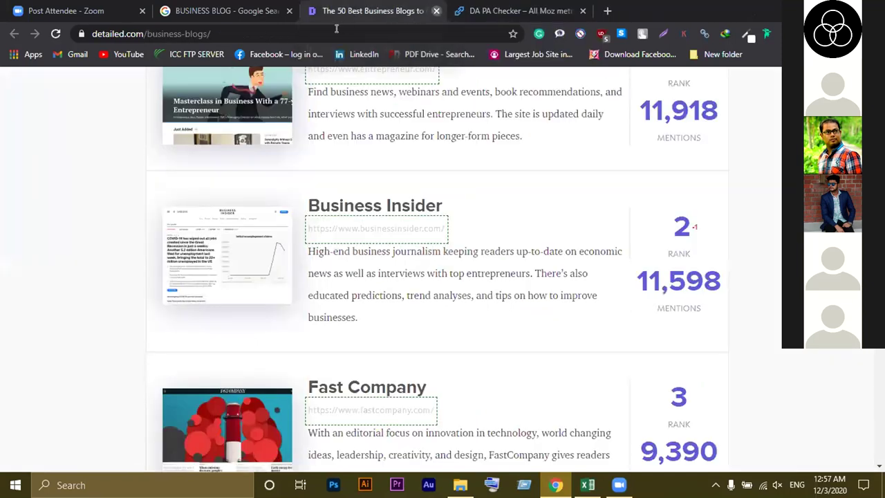
pyautogui.hotkey('ctrl', 'w')
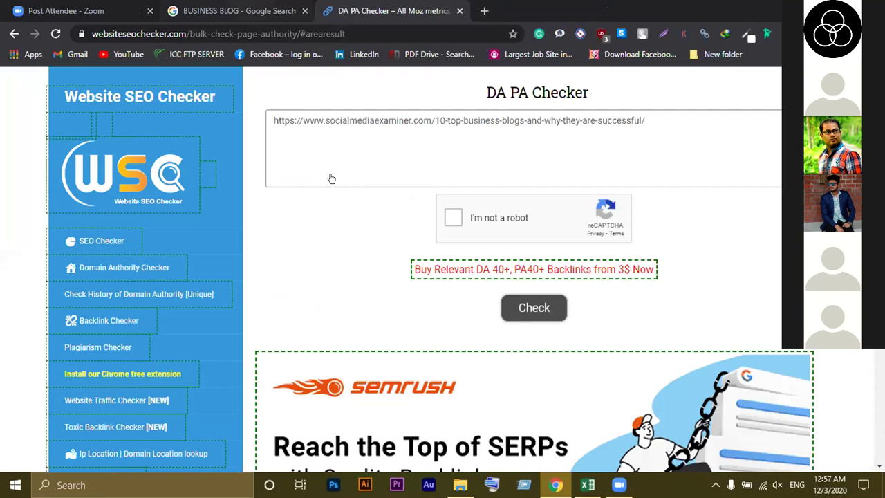
pyautogui.hotkey('ctrl', 'shift', 'Tab')
pyautogui.scroll(-4, 296, 313)
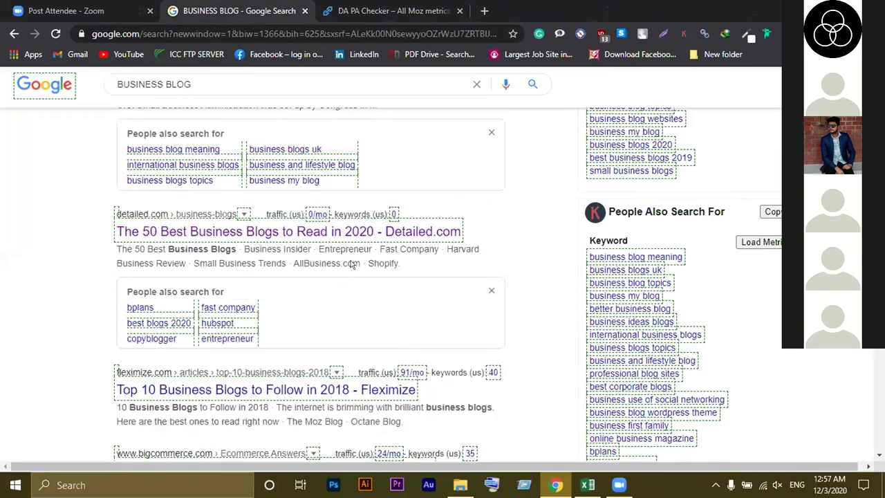
# Open another BUSINESS BLOG search result in a new tab and scroll through it
pyautogui.click(297, 258)
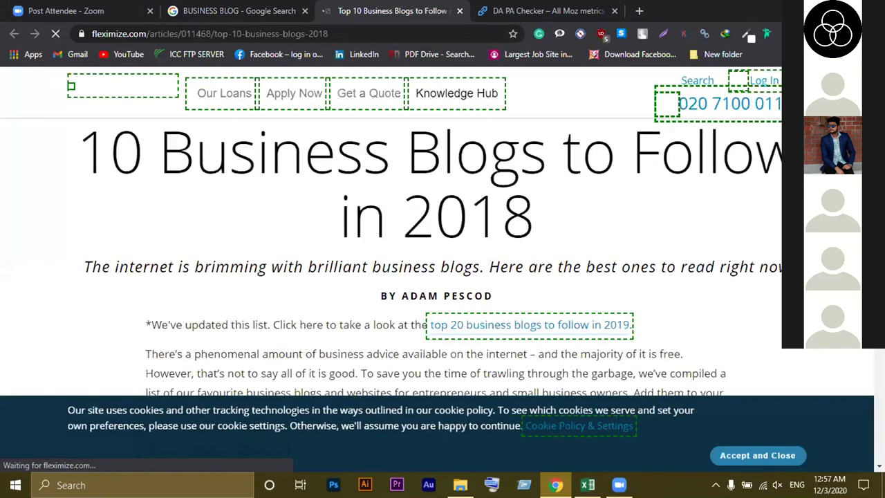
pyautogui.scroll(-10, 850, 395)
pyautogui.scroll(-10, 850, 396)
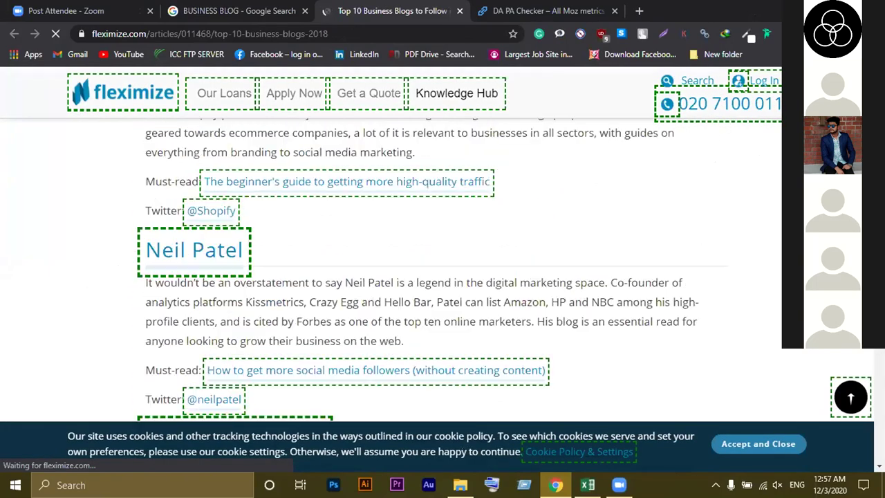
pyautogui.scroll(-10, 850, 395)
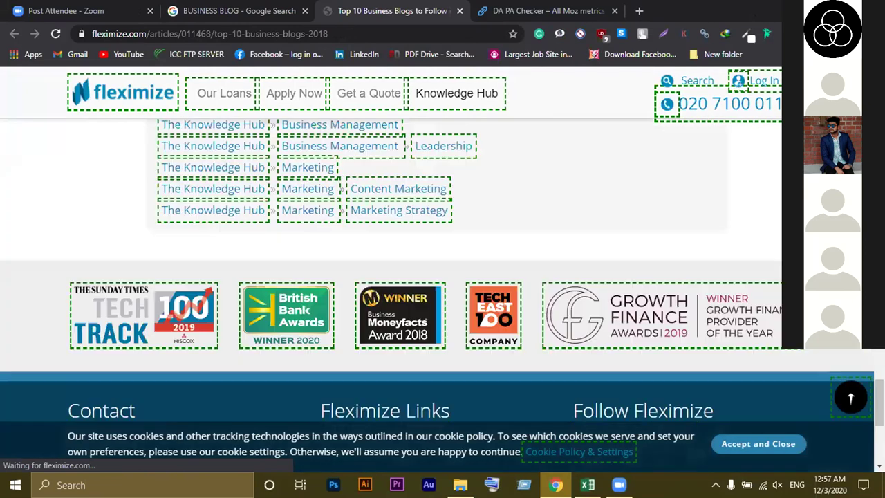
pyautogui.scroll(10, 768, 342)
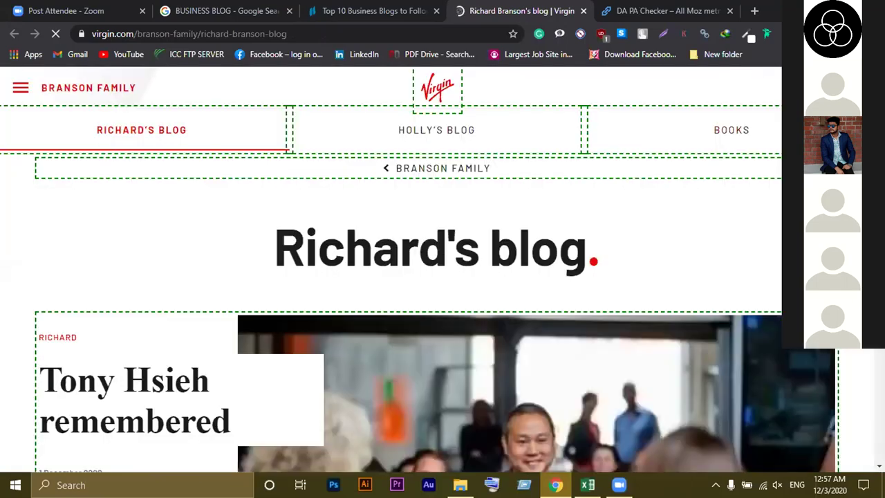
pyautogui.scroll(-2, 669, 82)
pyautogui.scroll(-15, 407, 270)
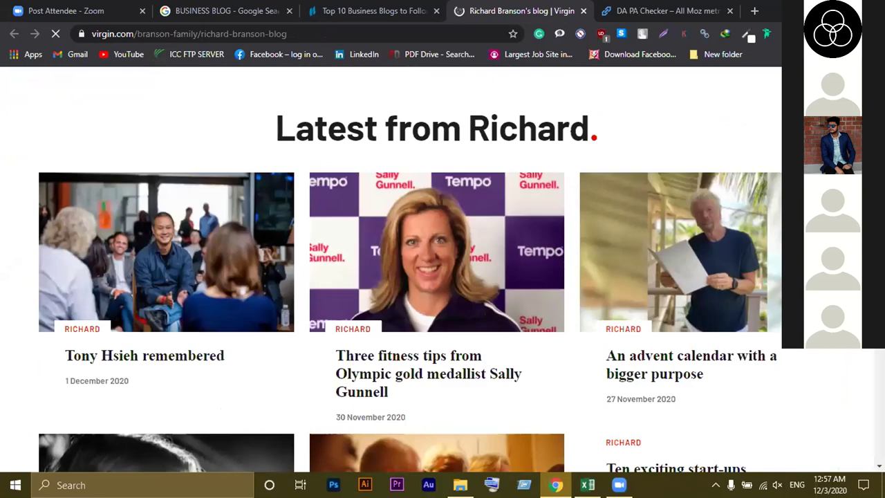
pyautogui.scroll(-3, 608, 219)
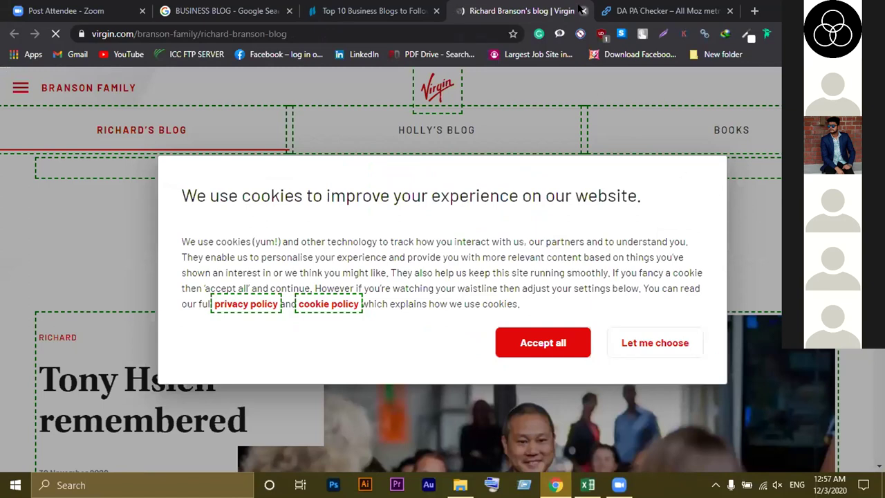
# Close the Richard Branson blog and the Fleximize top-10 article, back on the search results
pyautogui.hotkey('ctrl', 'w')
pyautogui.click(436, 10)
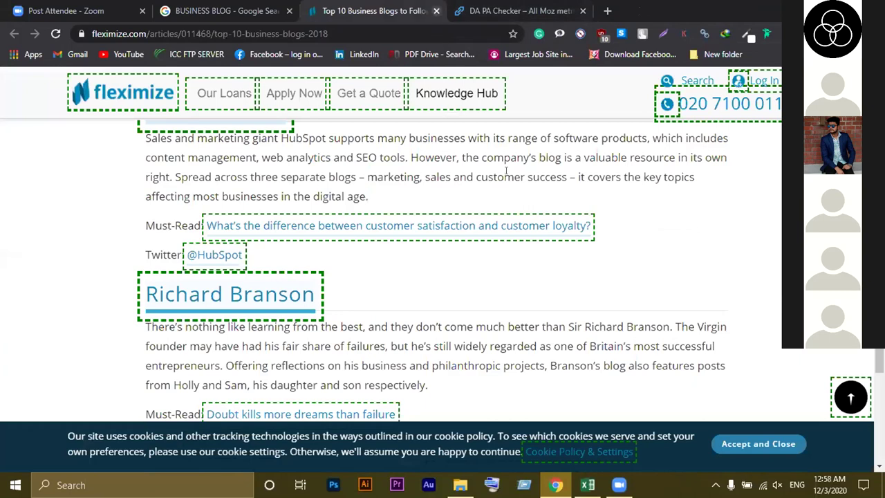
pyautogui.hotkey('ctrl', 'shift', 'Tab')
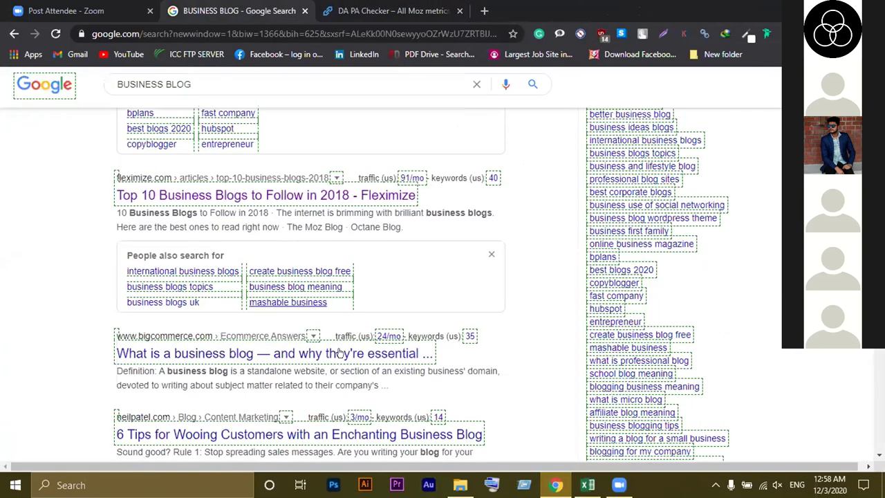
# Open BigCommerce's 'What is a business blog' article in a new tab and skim it
pyautogui.click(438, 300)
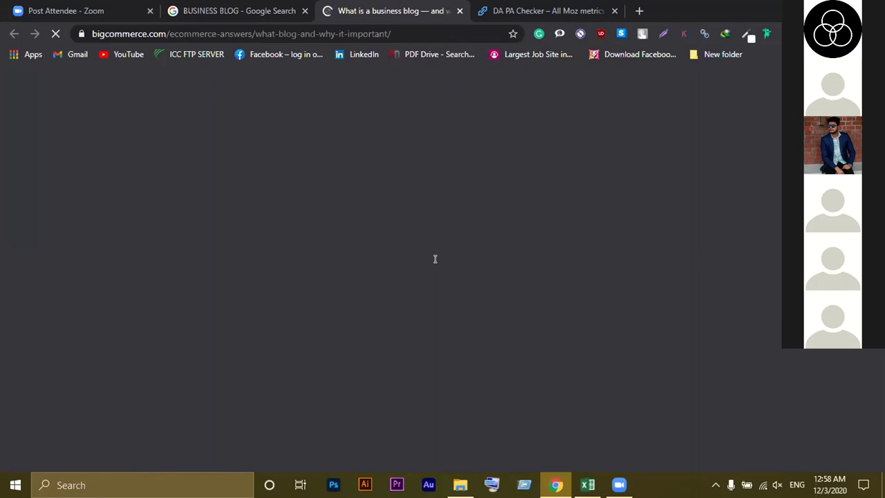
pyautogui.scroll(-5, 453, 254)
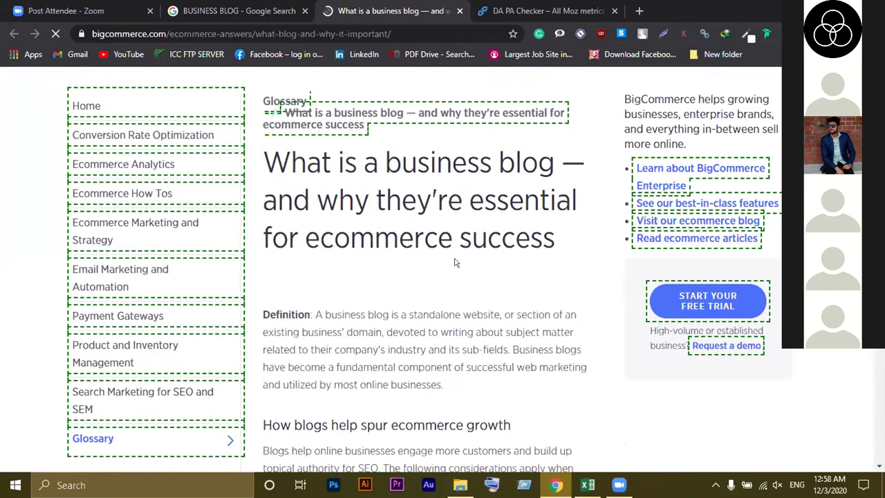
pyautogui.scroll(-6, 456, 270)
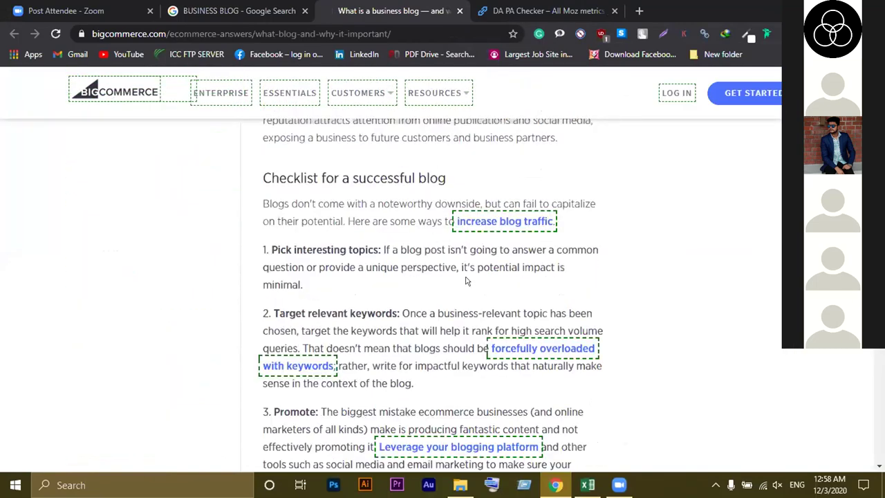
pyautogui.scroll(-7, 470, 268)
pyautogui.scroll(7, 469, 268)
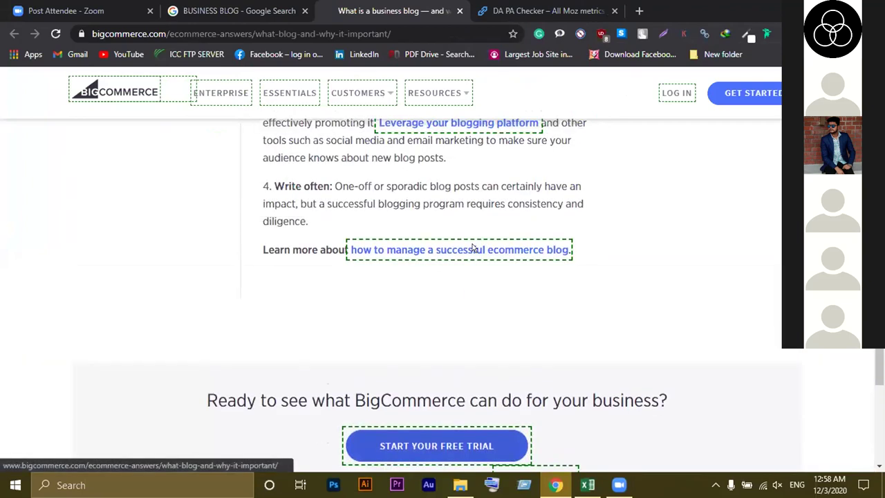
pyautogui.scroll(3, 473, 243)
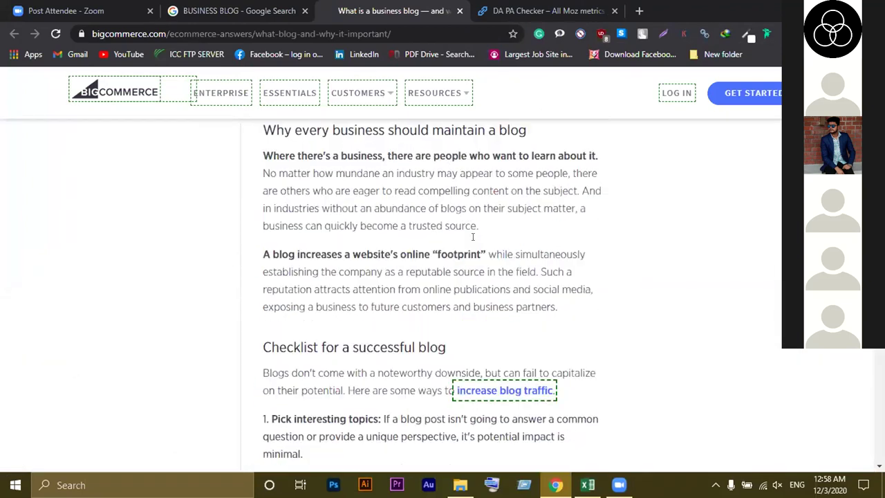
pyautogui.scroll(8, 473, 239)
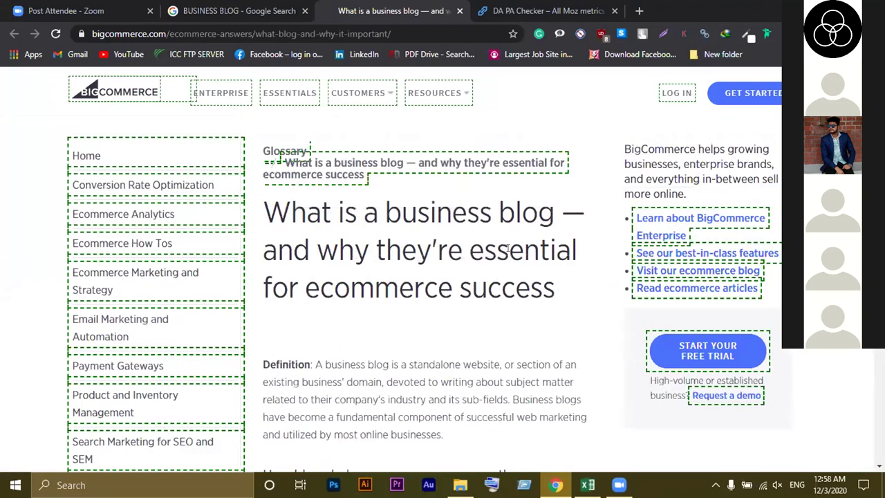
pyautogui.scroll(-6, 537, 243)
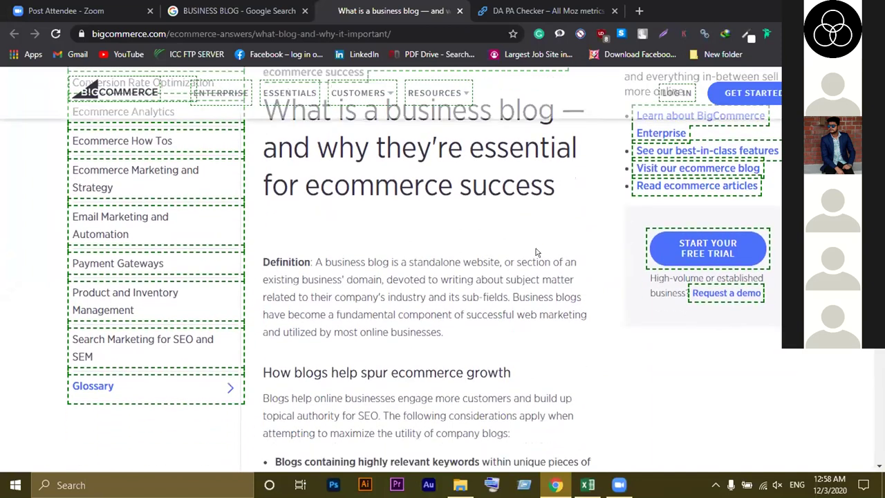
# Open the BambooHR blog content page linked from the BigCommerce article and skim it
pyautogui.click(460, 245)
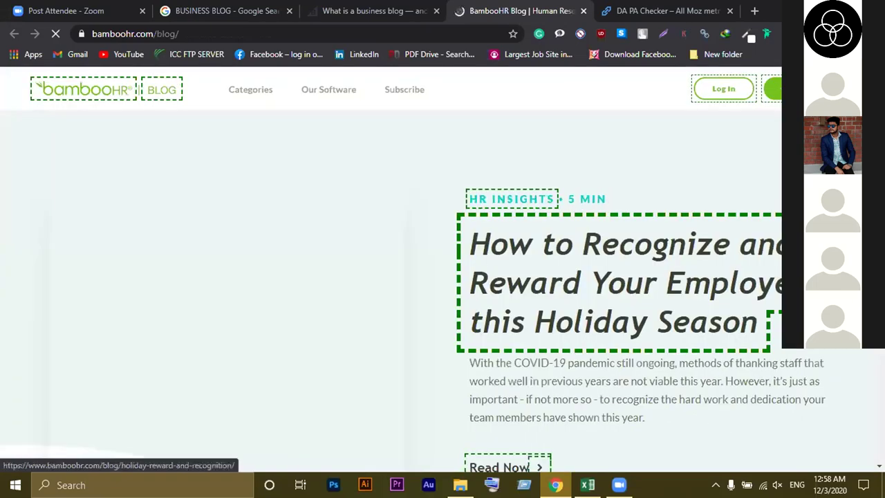
pyautogui.scroll(-10, 436, 290)
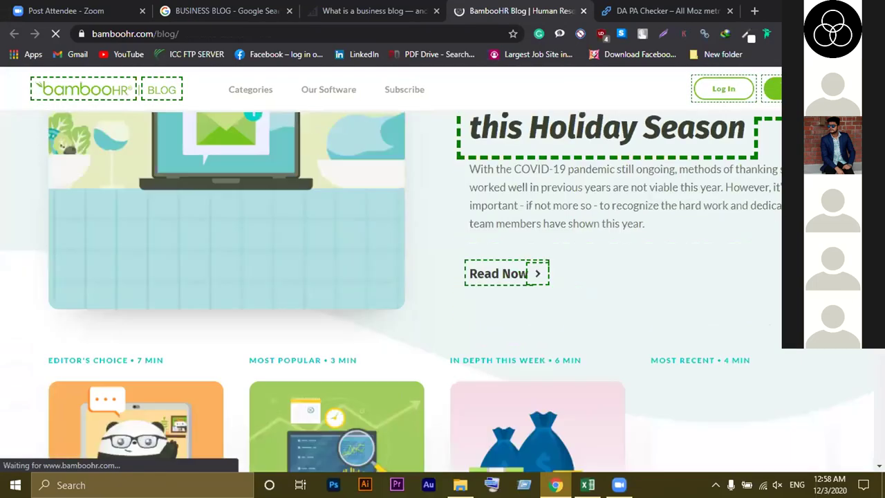
pyautogui.scroll(-10, 436, 291)
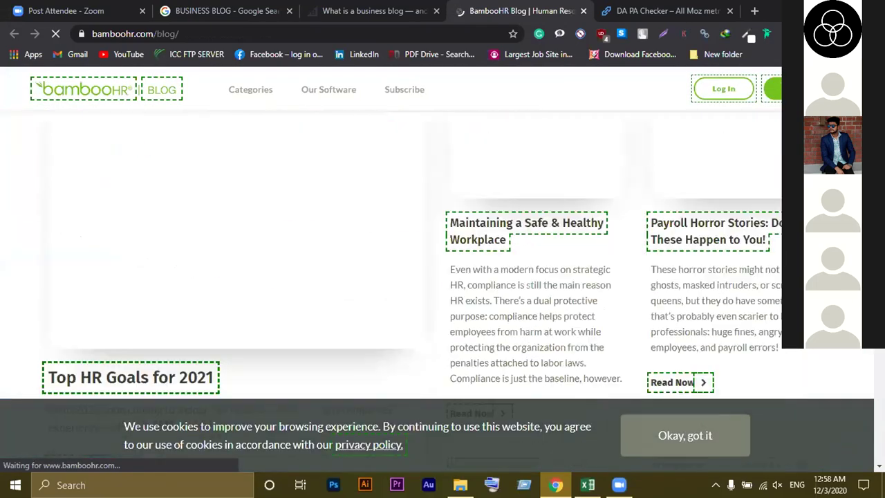
pyautogui.scroll(-15, 437, 290)
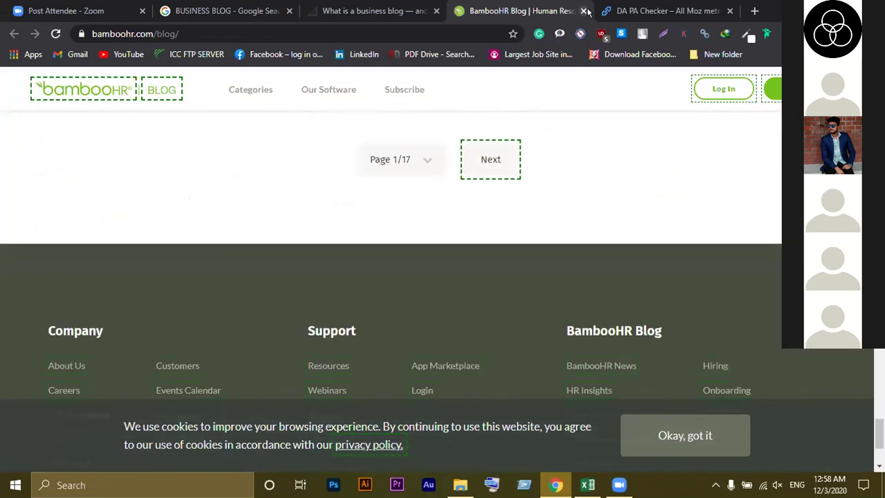
# Close the BambooHR, BigCommerce and Neil Patel tabs, ending on the BUSINESS BLOG results
pyautogui.middleClick(483, 18)
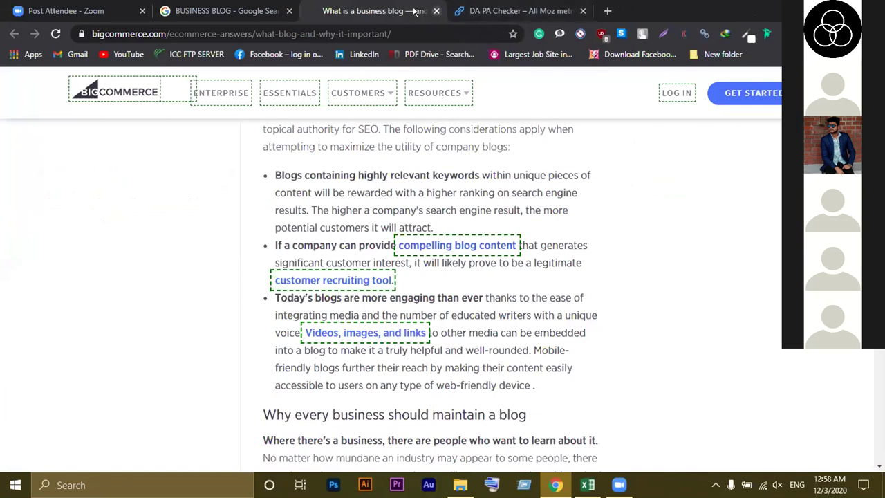
pyautogui.middleClick(297, 19)
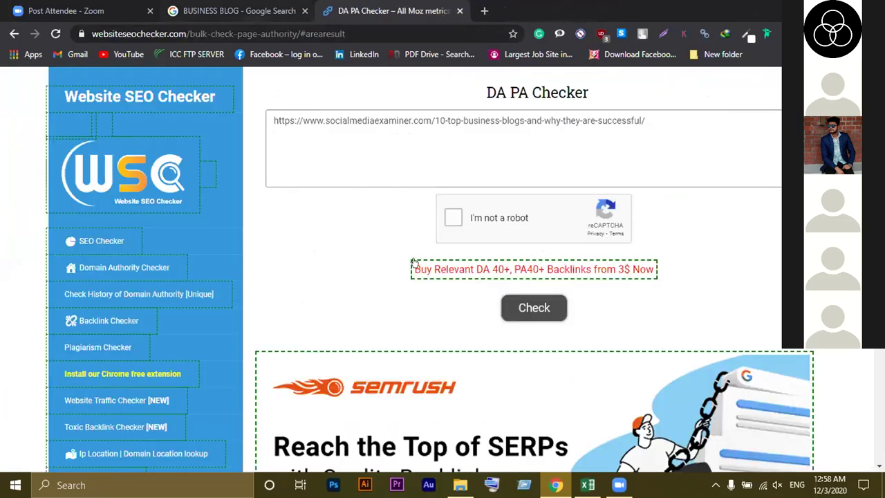
pyautogui.hotkey('ctrl', 'shift', 'Tab')
pyautogui.scroll(-4, 415, 263)
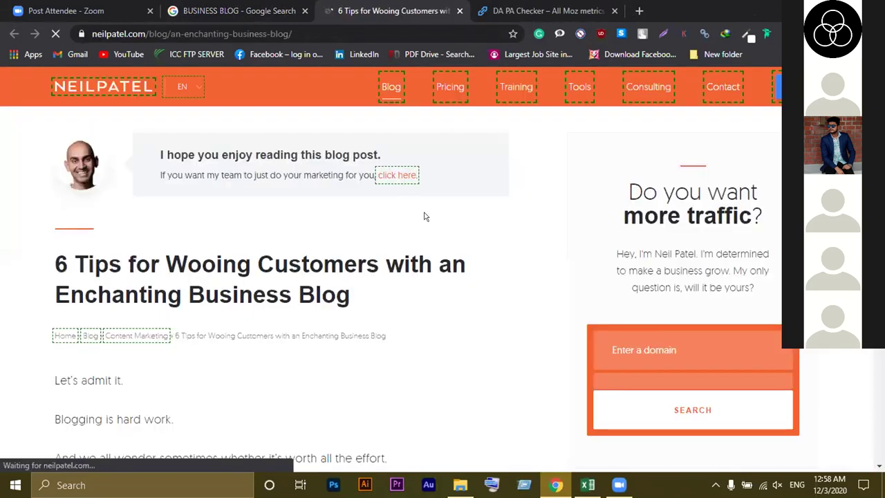
pyautogui.scroll(-10, 434, 205)
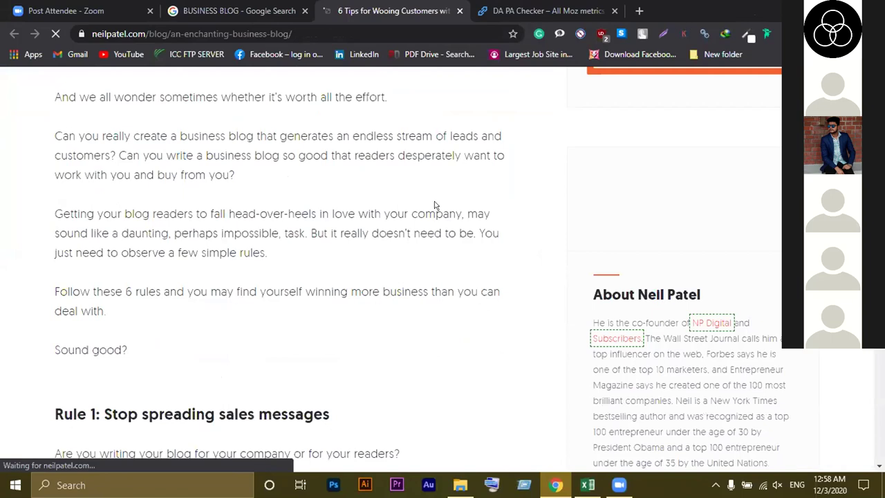
pyautogui.scroll(-15, 434, 207)
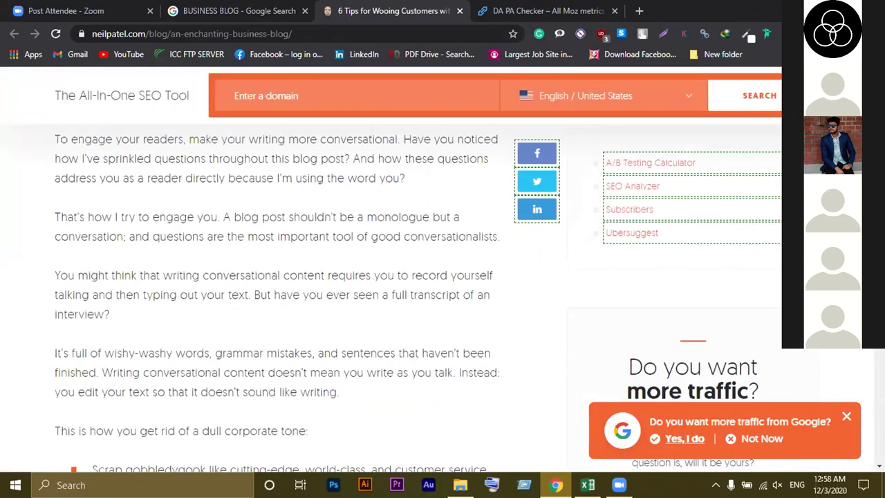
pyautogui.scroll(-5, 434, 276)
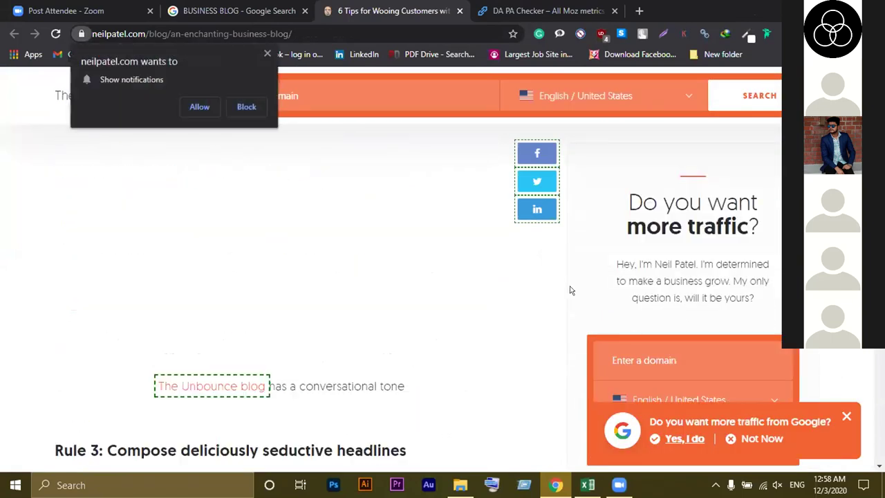
pyautogui.scroll(-8, 571, 290)
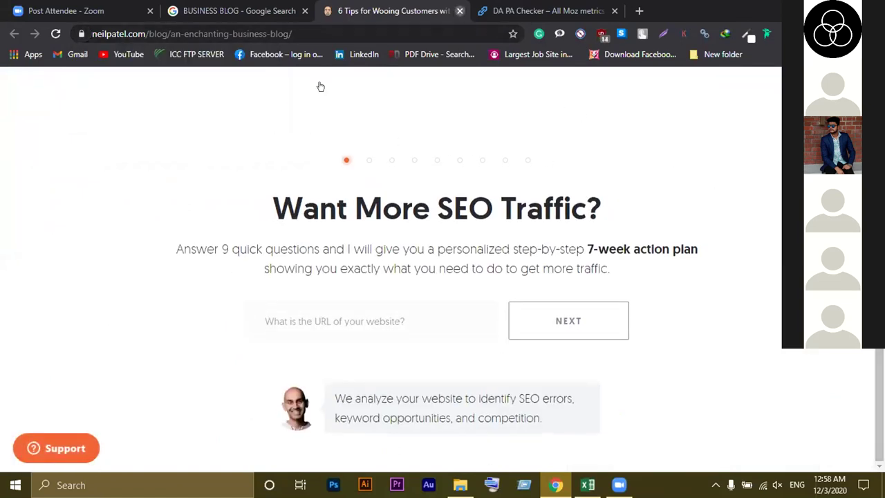
pyautogui.hotkey('ctrl', 'w')
pyautogui.scroll(-10, 259, 228)
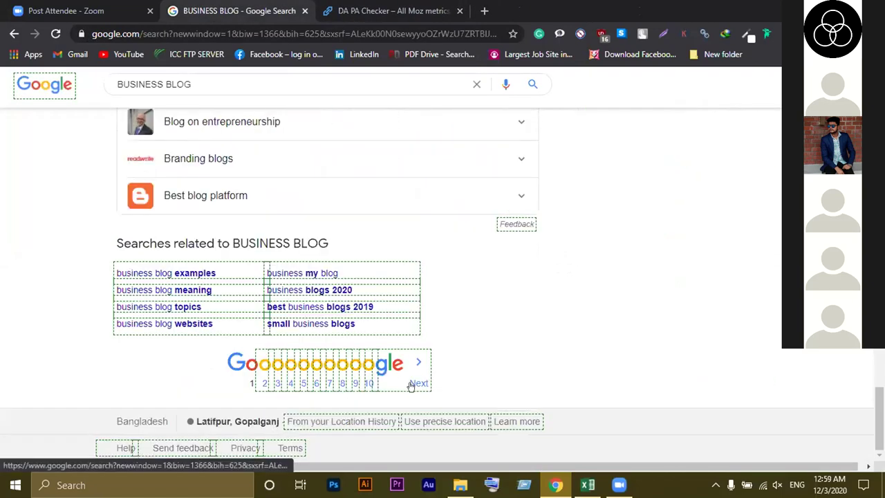
# Go to the next results page and open 'Tips for Making Your Business Blog a Success'
pyautogui.click(410, 371)
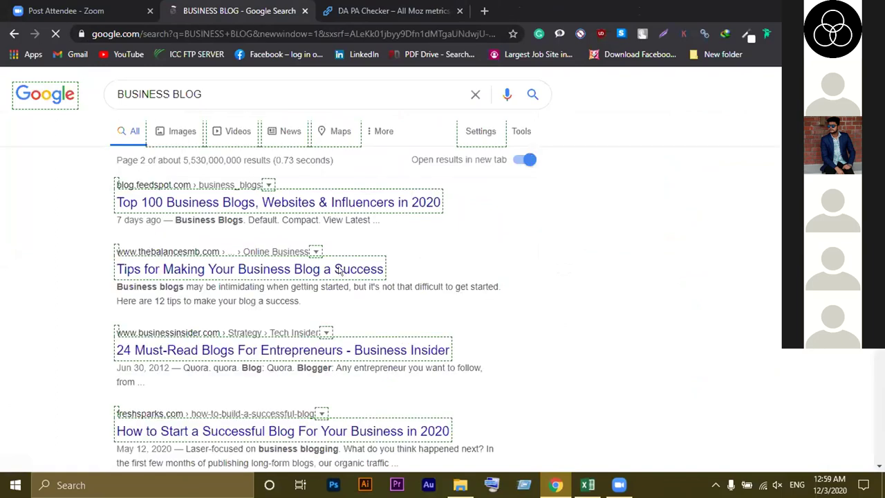
pyautogui.click(299, 269)
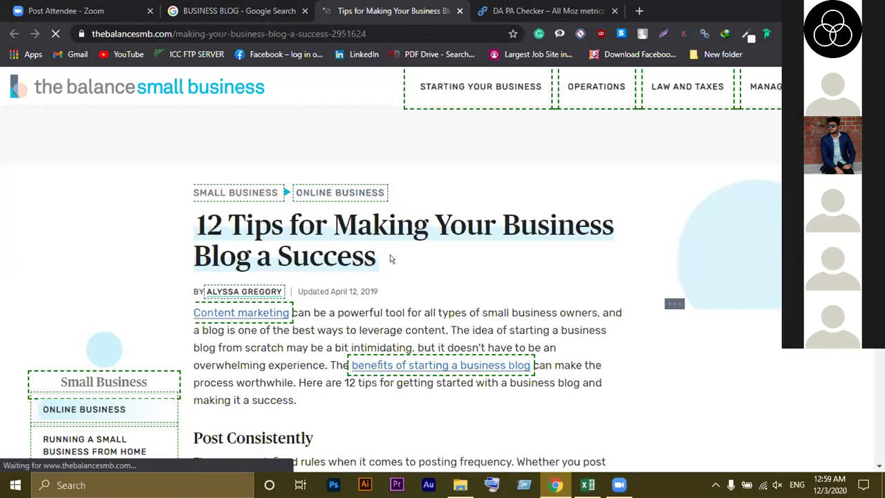
pyautogui.scroll(-20, 401, 250)
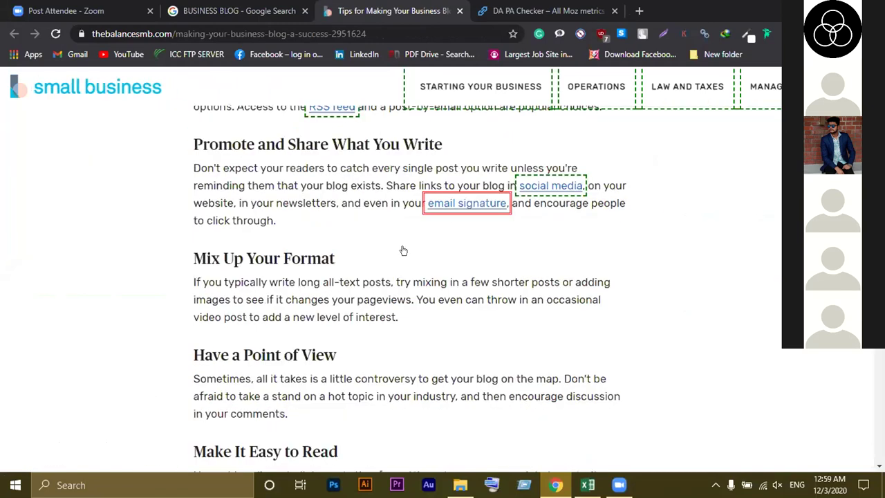
pyautogui.scroll(-10, 389, 228)
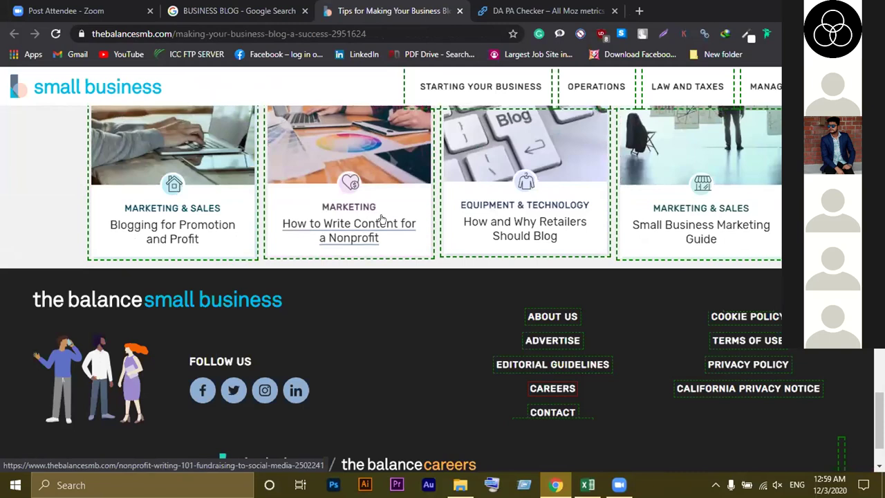
# Open and read The Balance article on writing content for a nonprofit
pyautogui.click(375, 226)
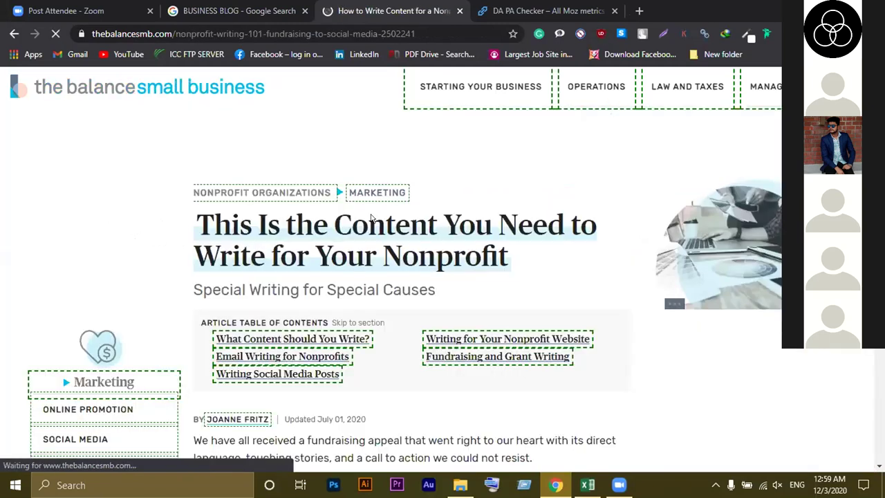
pyautogui.scroll(-4, 382, 217)
pyautogui.scroll(-15, 382, 217)
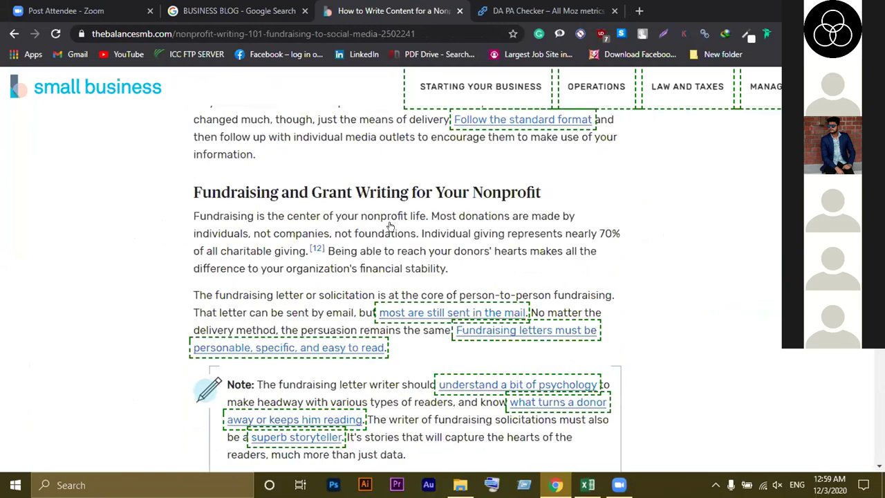
pyautogui.scroll(-20, 389, 225)
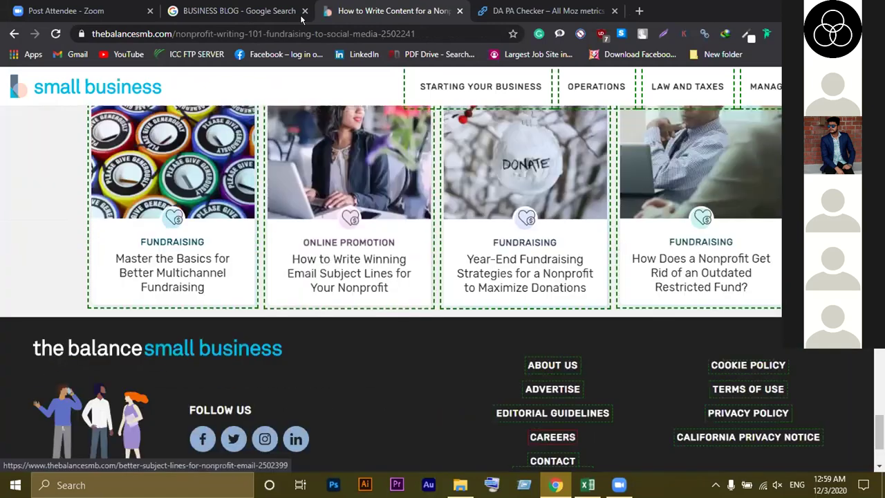
pyautogui.click(283, 11)
# Change the Google query from BUSINESS BLOG to BUSINESS REVIEW SITE and search
pyautogui.click(179, 94)
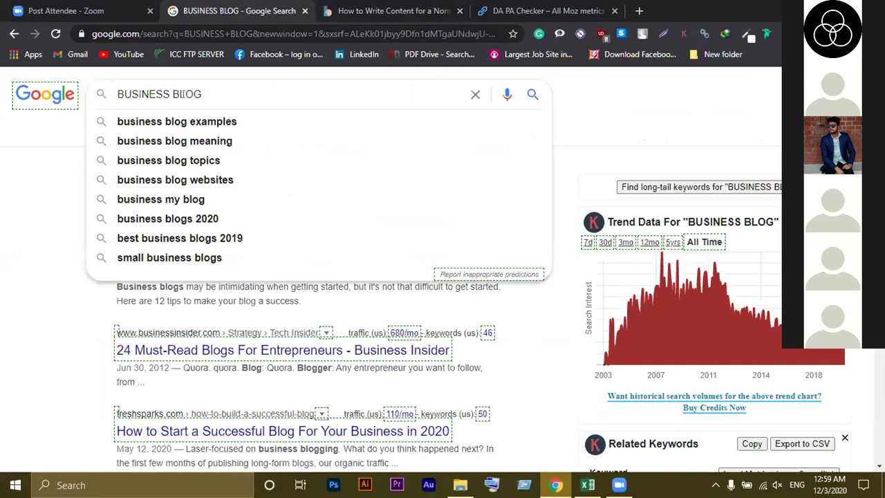
pyautogui.doubleClick(179, 94)
pyautogui.write('REVIEW SITE')
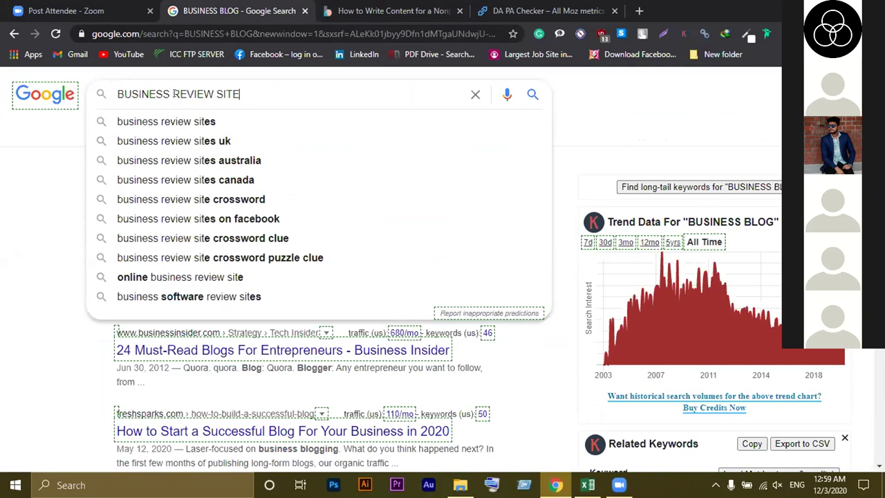
pyautogui.press('Return')
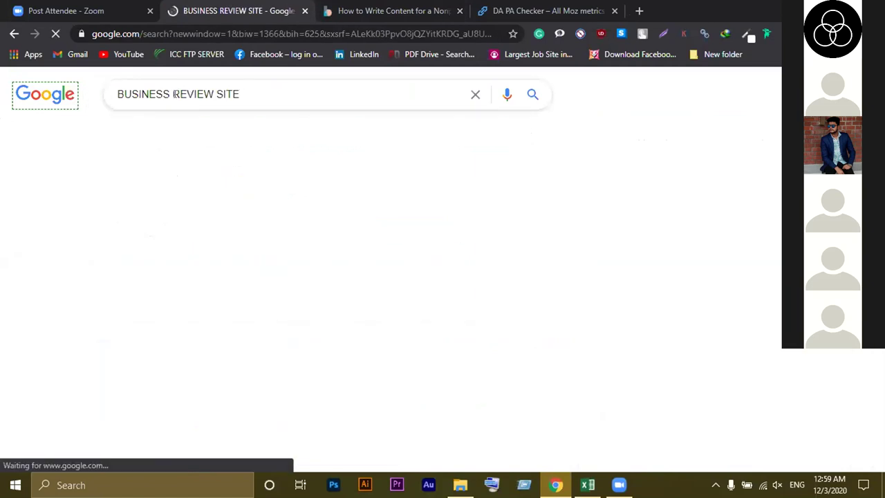
# Close the nonprofit article and read WebFX's list of 20 business review sites
pyautogui.click(455, 14)
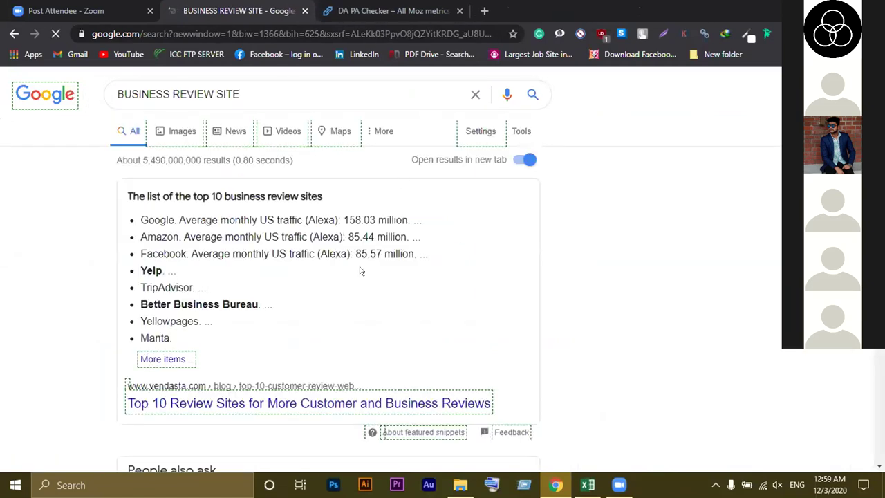
pyautogui.scroll(-3, 357, 270)
pyautogui.scroll(-2, 358, 269)
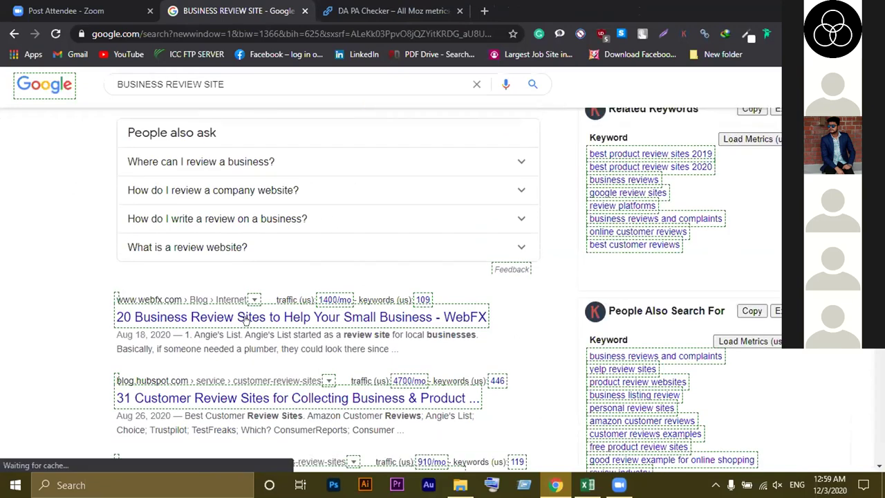
pyautogui.click(330, 309)
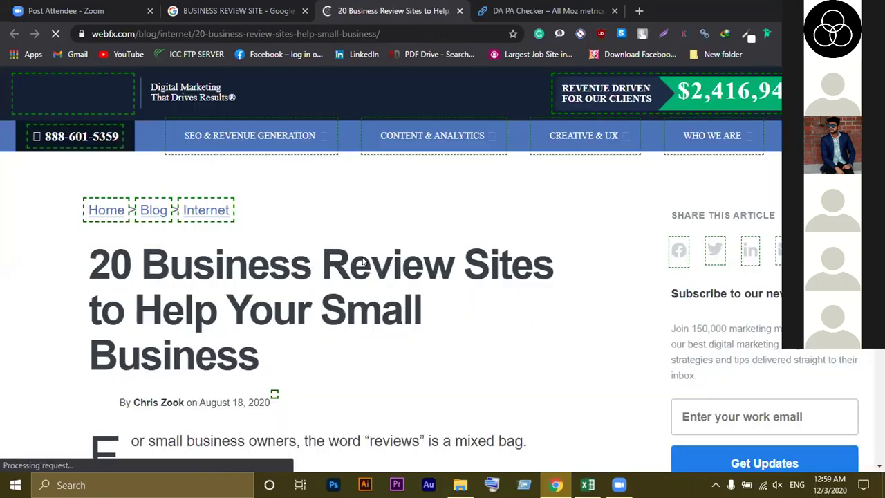
pyautogui.scroll(-15, 370, 256)
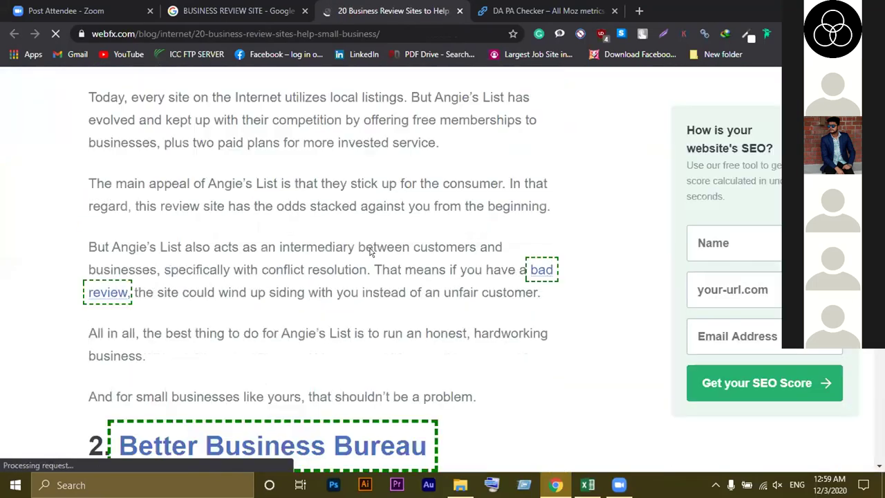
pyautogui.scroll(4, 377, 250)
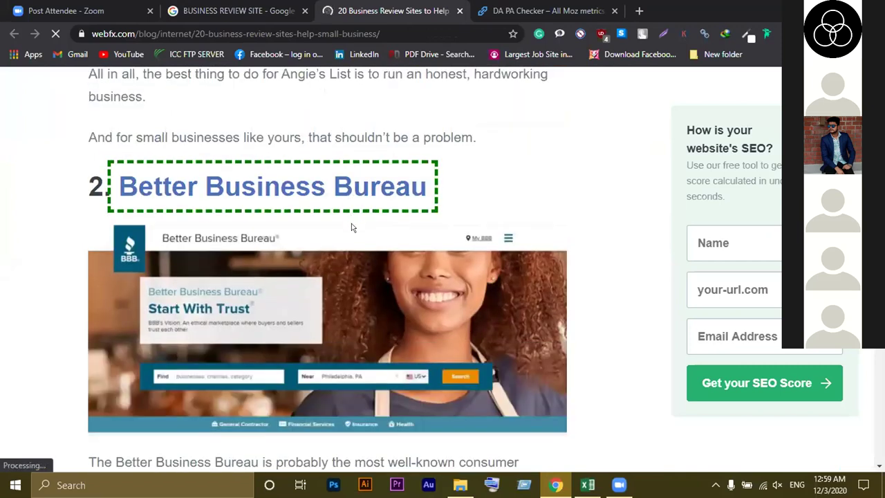
pyautogui.scroll(-5, 378, 250)
pyautogui.scroll(-4, 378, 252)
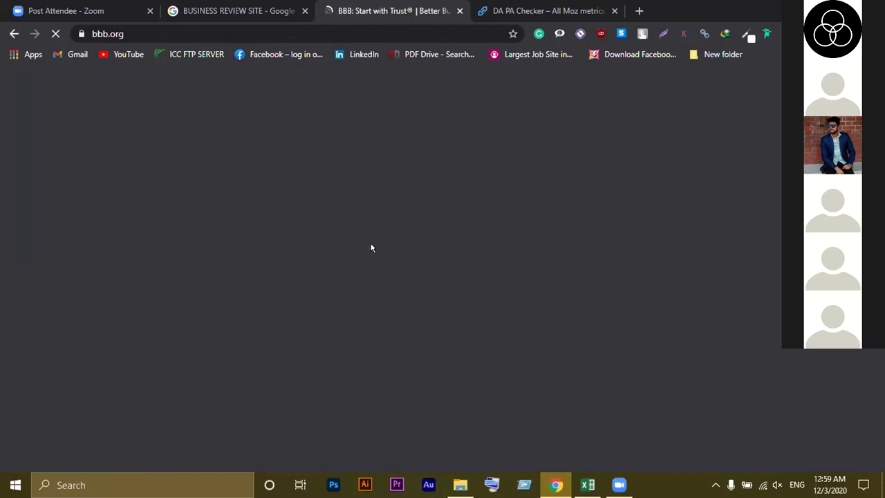
pyautogui.scroll(-3, 370, 248)
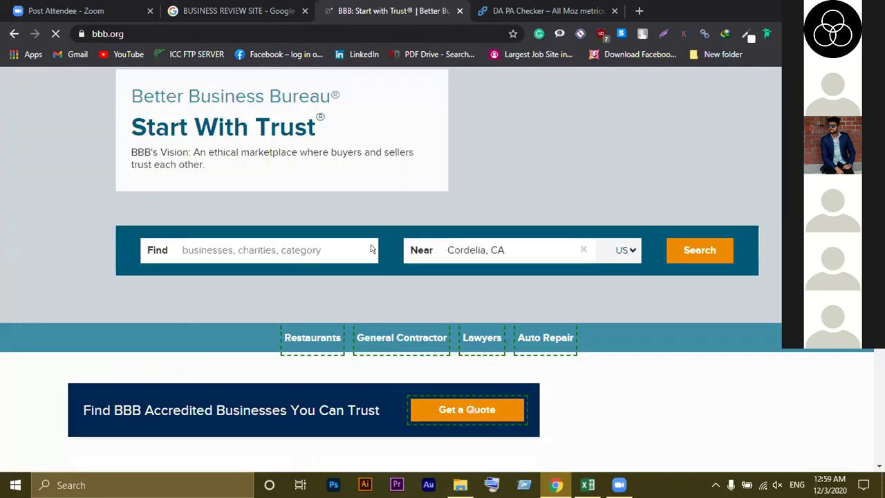
pyautogui.scroll(-13, 370, 248)
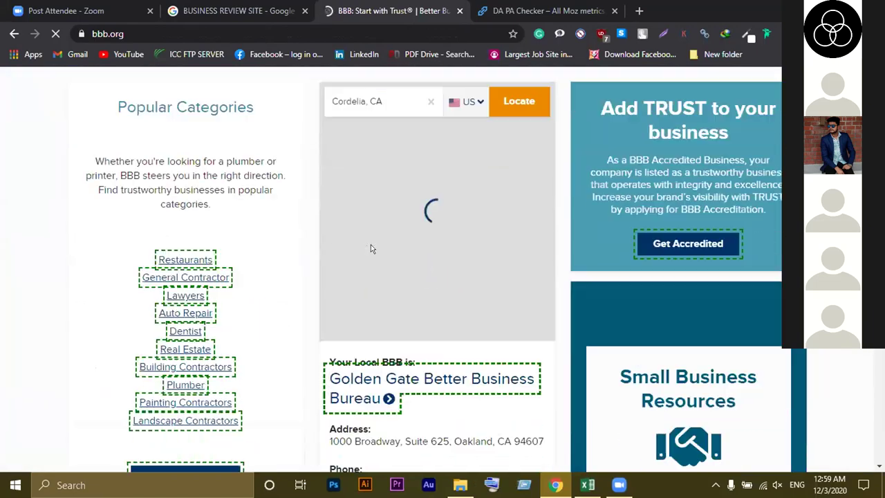
pyautogui.scroll(-12, 370, 249)
pyautogui.scroll(16, 372, 249)
pyautogui.scroll(-9, 371, 249)
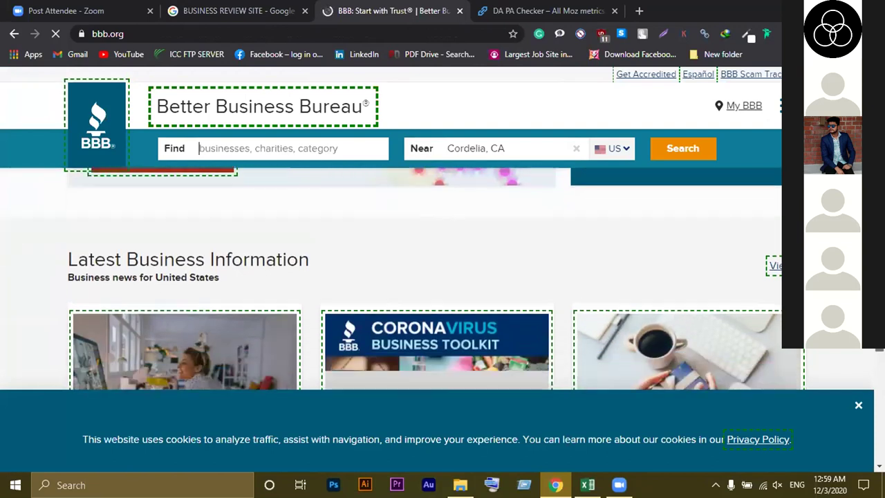
pyautogui.scroll(-10, 372, 249)
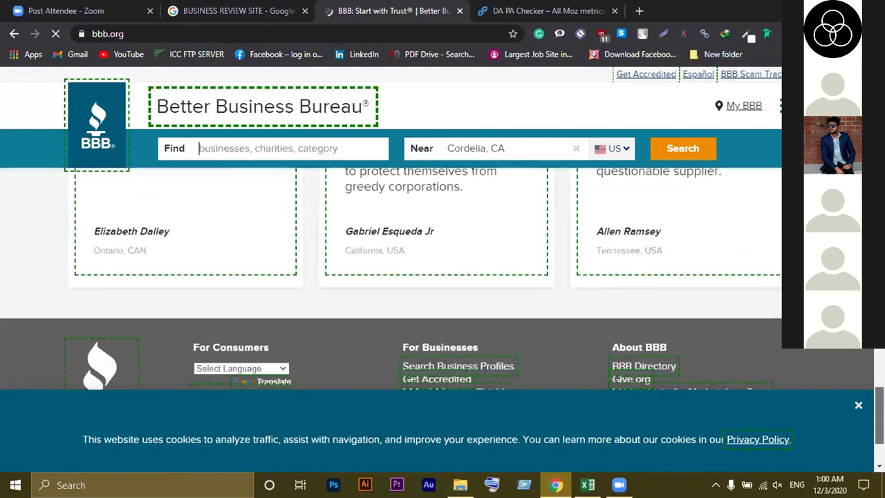
pyautogui.scroll(-2, 372, 249)
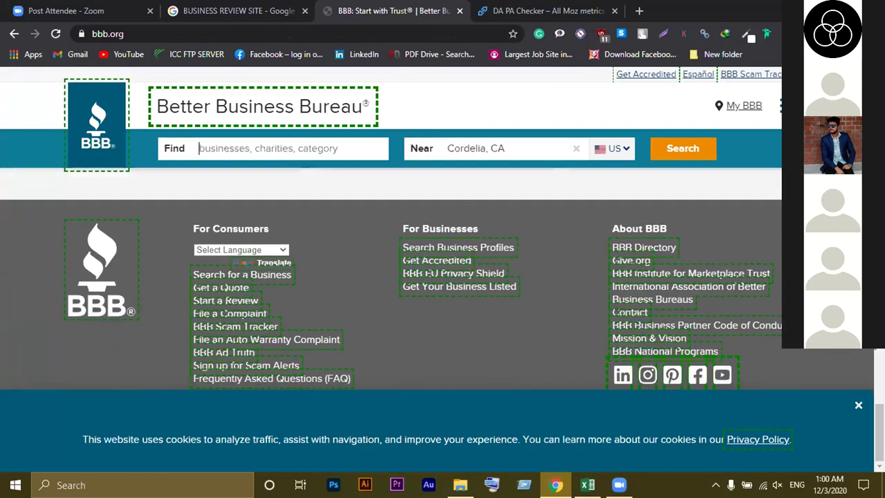
# Close the BBB site and cut the word REVIEW from the search query
pyautogui.click(457, 11)
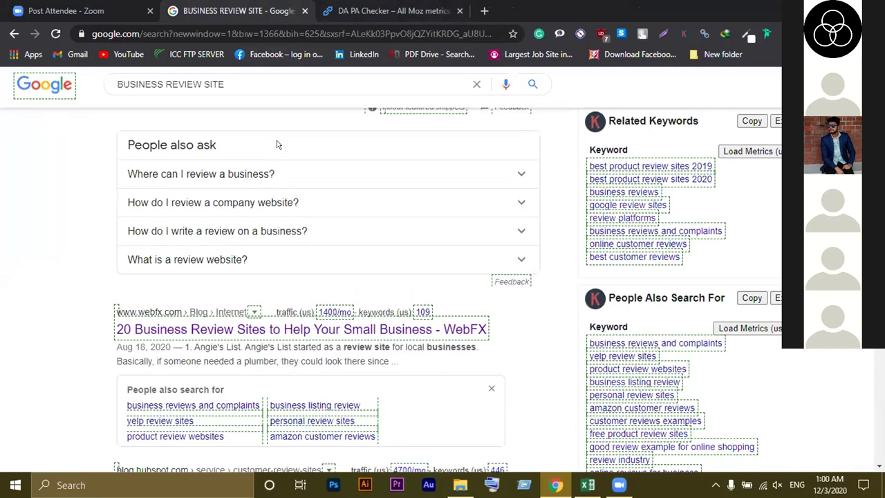
pyautogui.scroll(5, 276, 145)
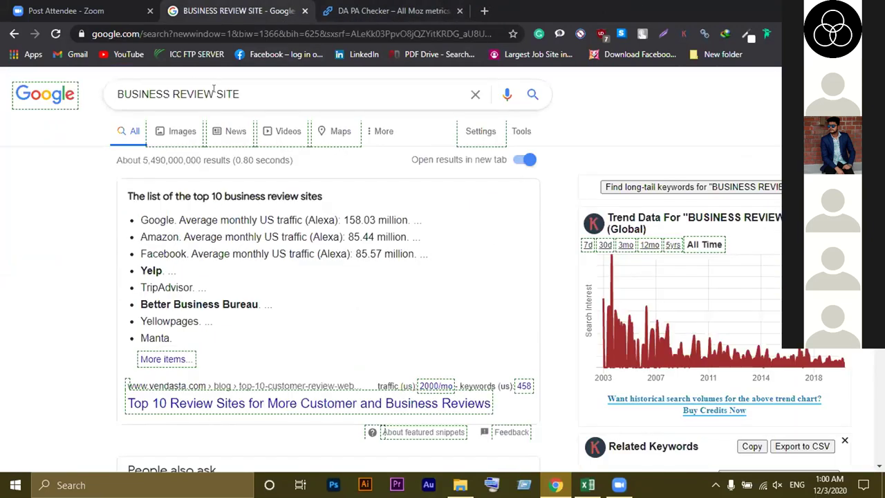
pyautogui.moveTo(214, 92); pyautogui.dragTo(171, 87)
pyautogui.rightClick(206, 93)
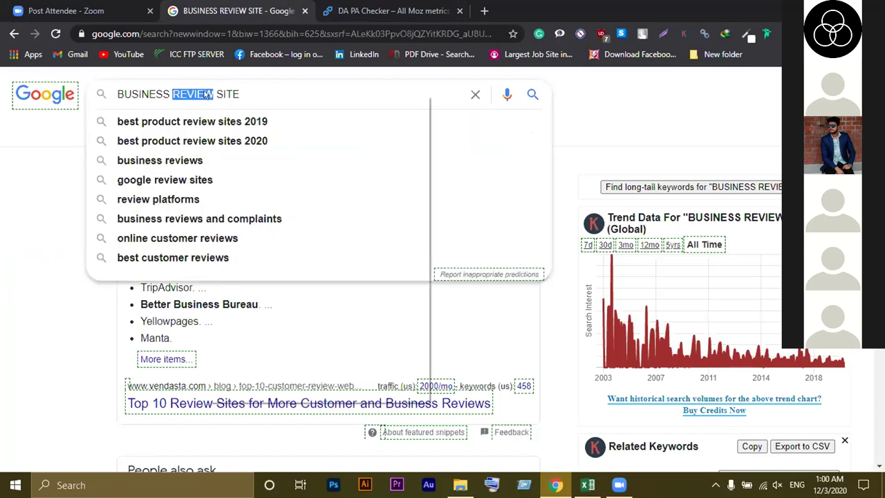
pyautogui.click(237, 126)
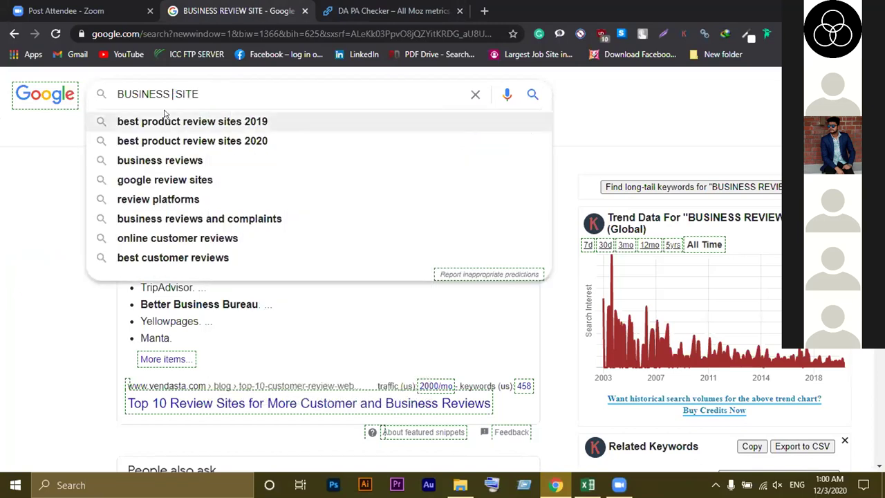
# Rewrite the query as MOST REVIEWED BUSINESS SITE and run the search
pyautogui.rightClick(112, 91)
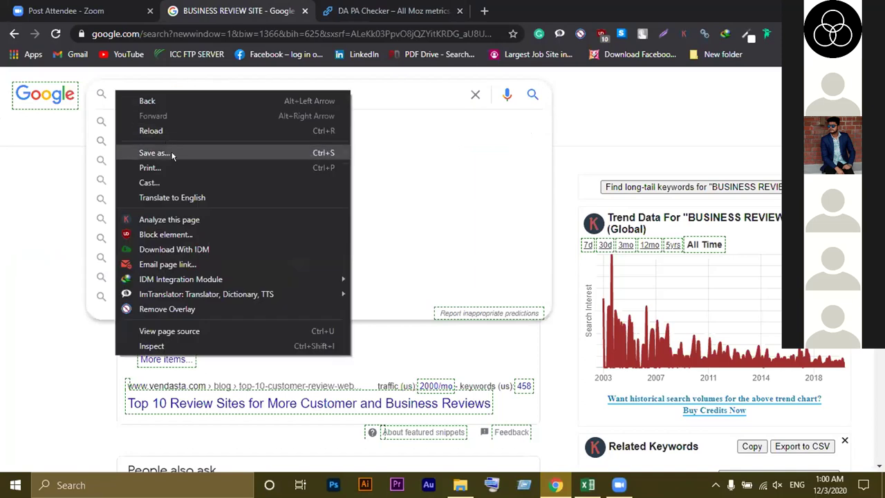
pyautogui.click(109, 87)
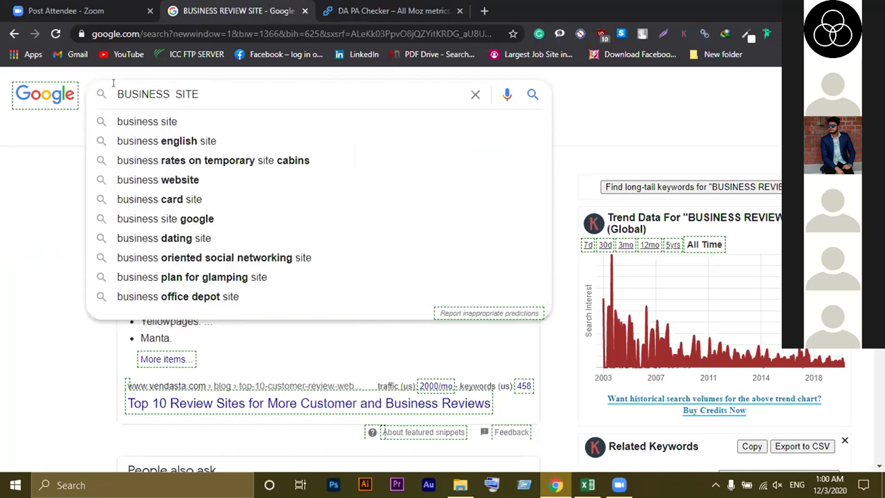
pyautogui.click(119, 96)
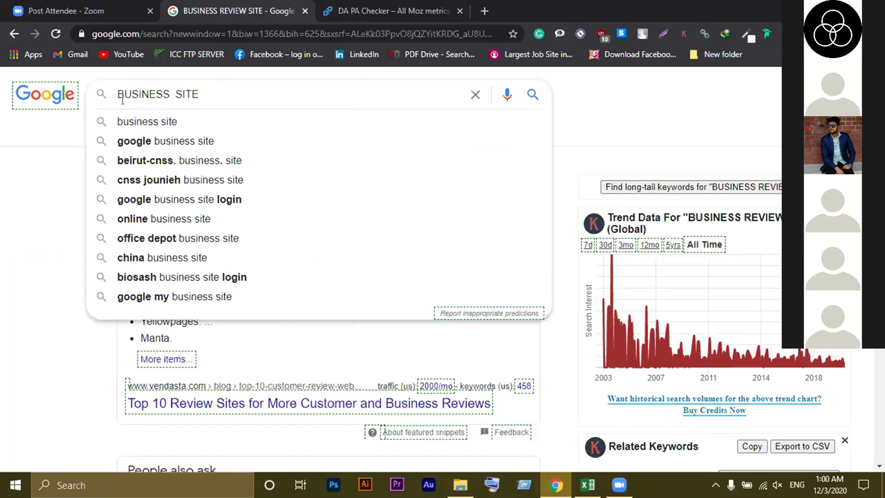
pyautogui.hotkey('ctrl', 'v')
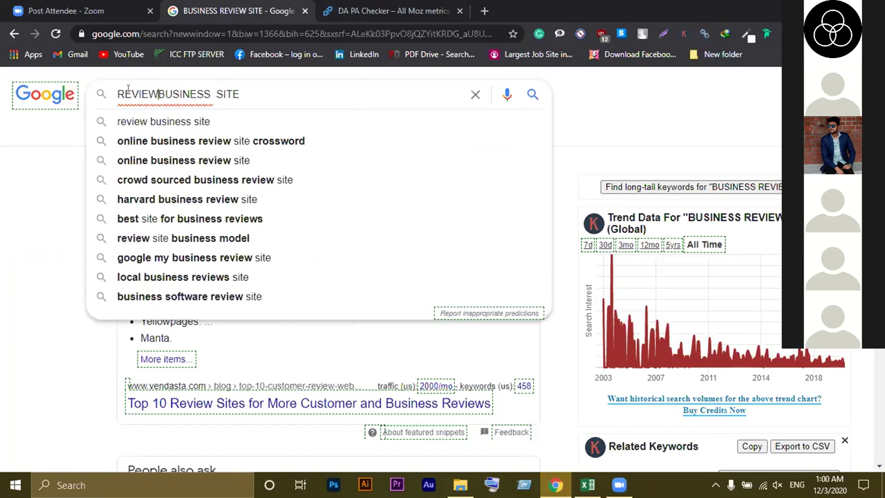
pyautogui.write('ED ')
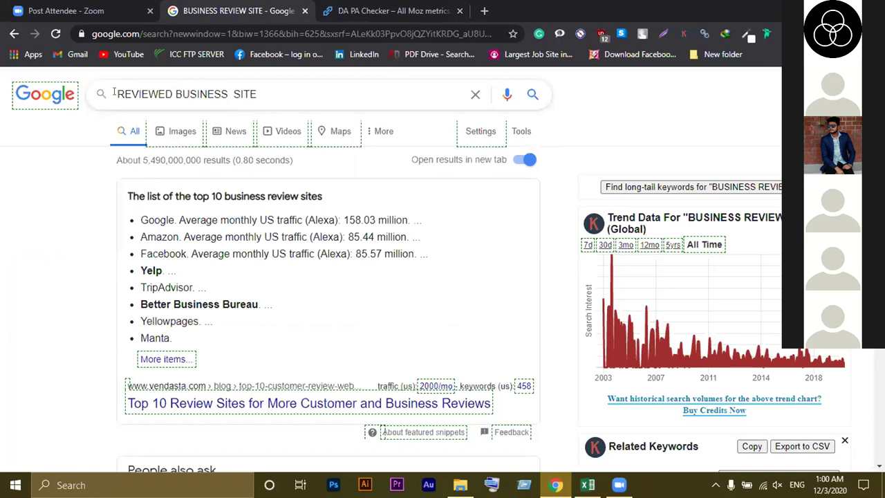
pyautogui.write('MOST')
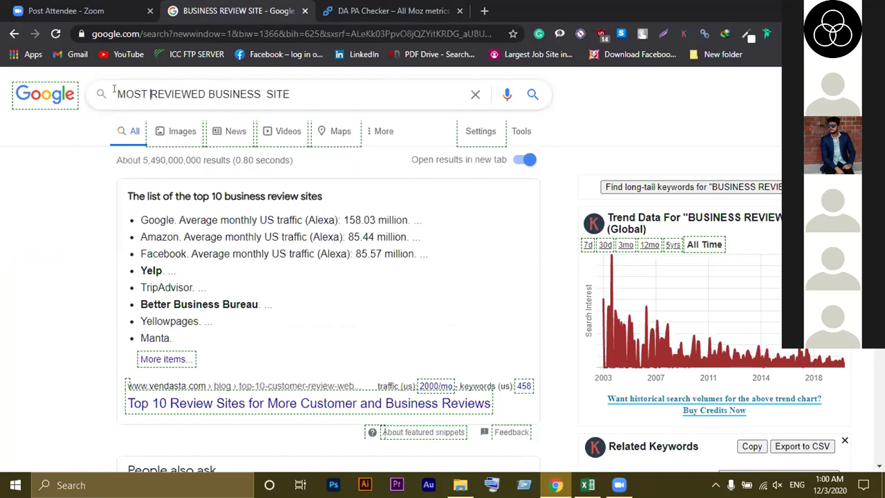
pyautogui.press('Return')
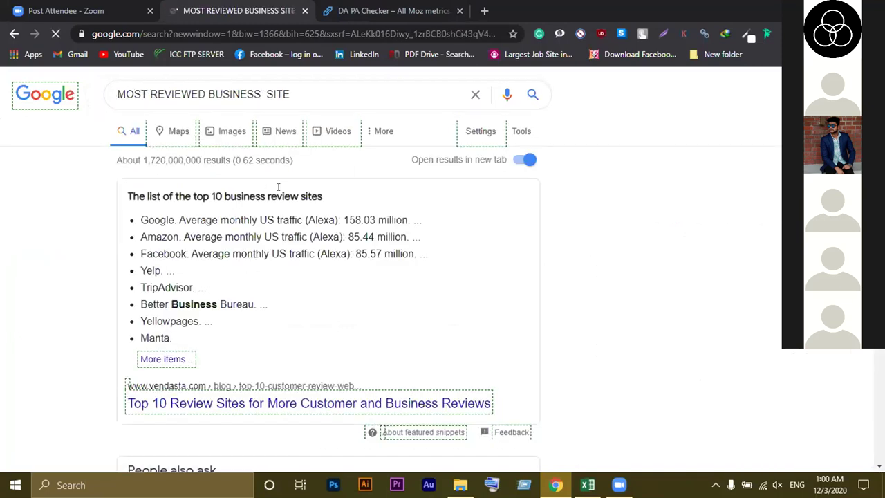
pyautogui.scroll(-4, 259, 178)
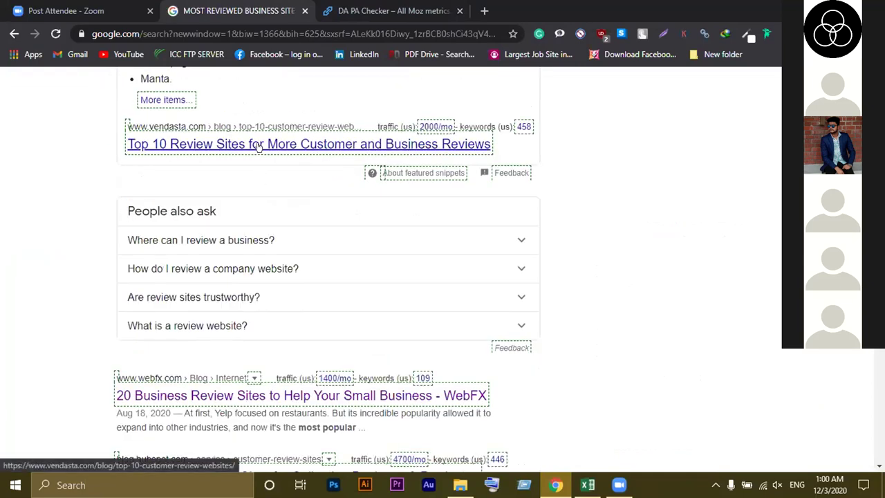
# Read Vendasta's top 10 review websites article and open its Real Estate Directories post in a new tab
pyautogui.click(259, 145)
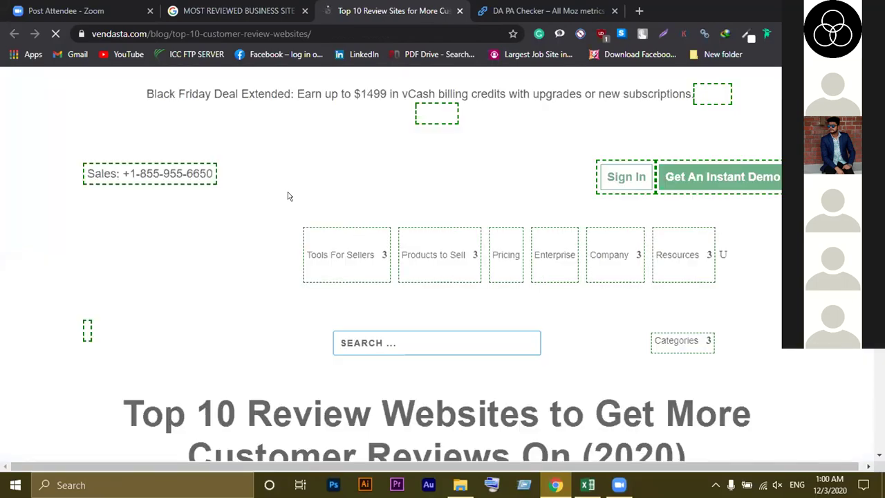
pyautogui.scroll(-8, 289, 190)
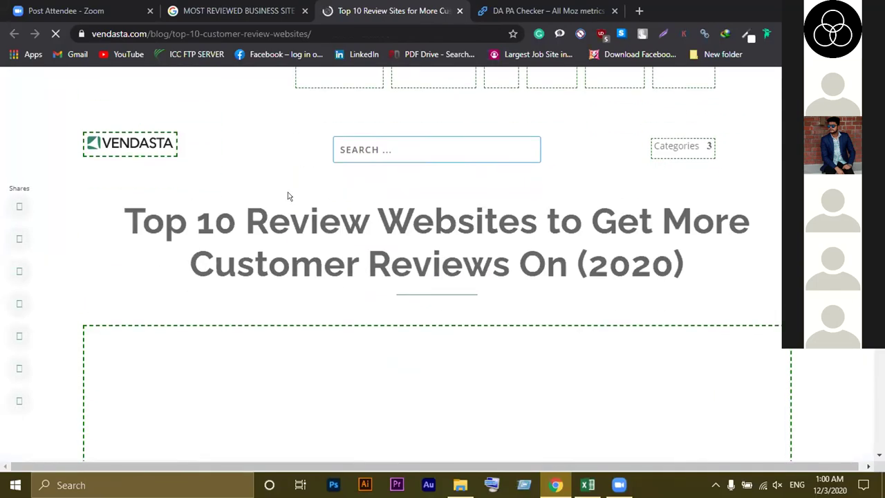
pyautogui.scroll(-7, 296, 188)
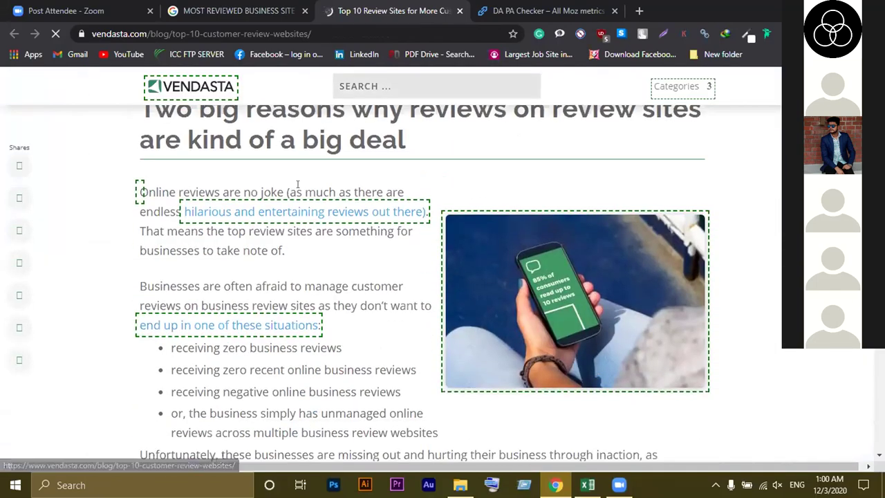
pyautogui.scroll(-6, 297, 184)
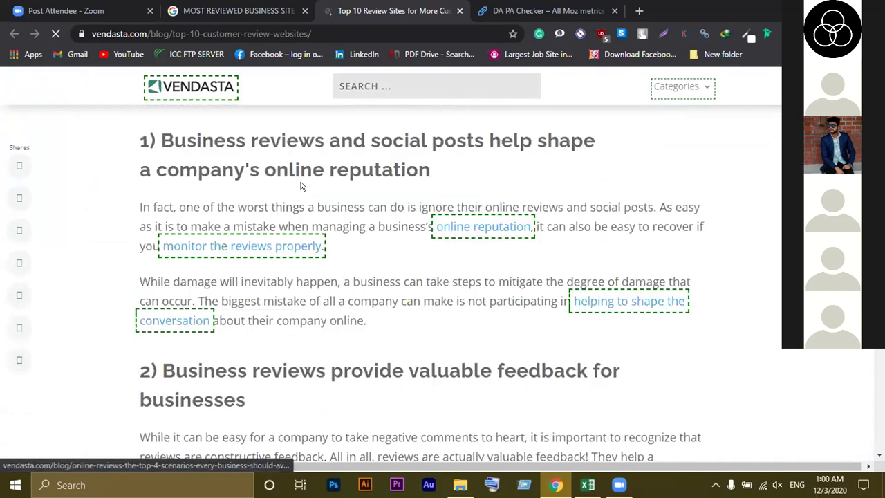
pyautogui.scroll(-10, 300, 183)
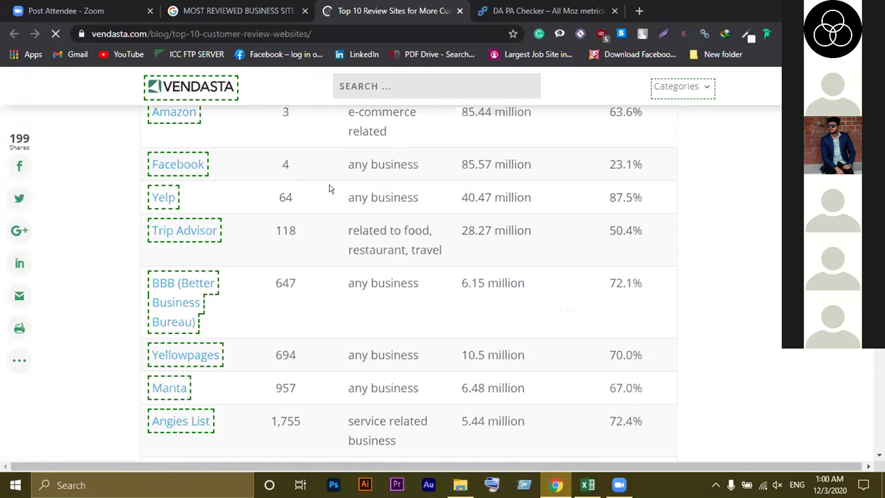
pyautogui.scroll(1, 329, 188)
pyautogui.scroll(1, 330, 189)
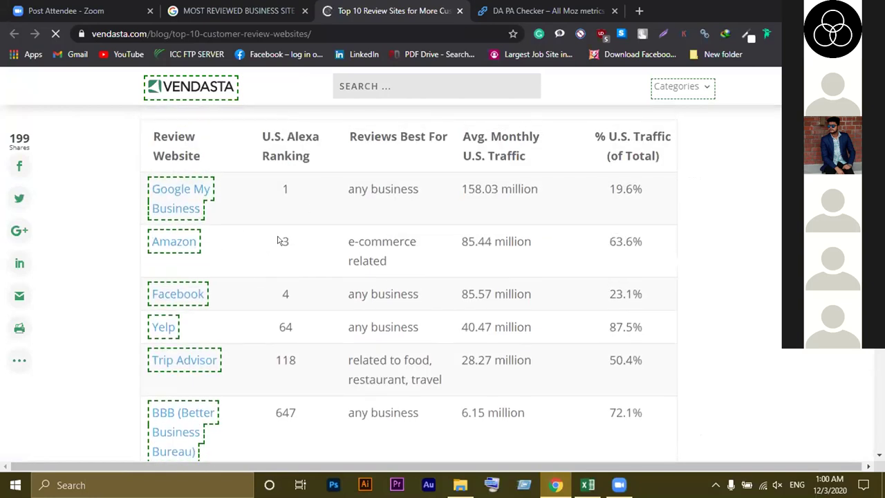
pyautogui.scroll(-1, 284, 239)
pyautogui.scroll(-6, 311, 231)
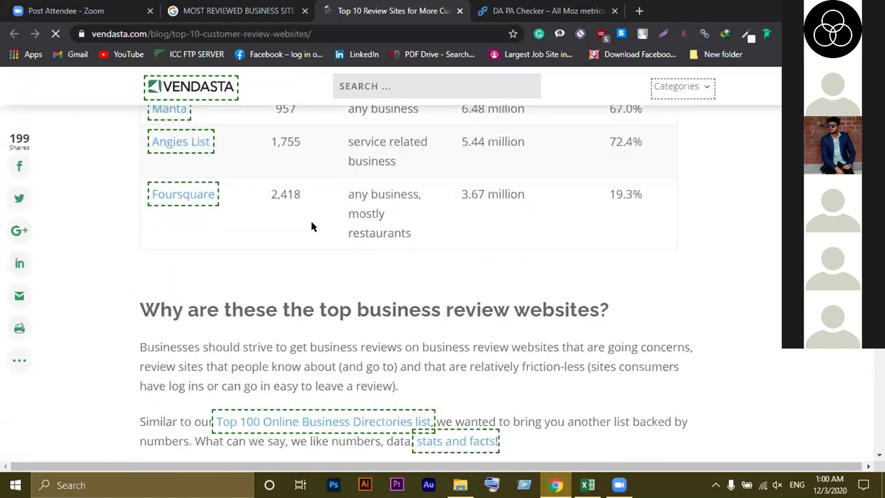
pyautogui.scroll(-5, 322, 219)
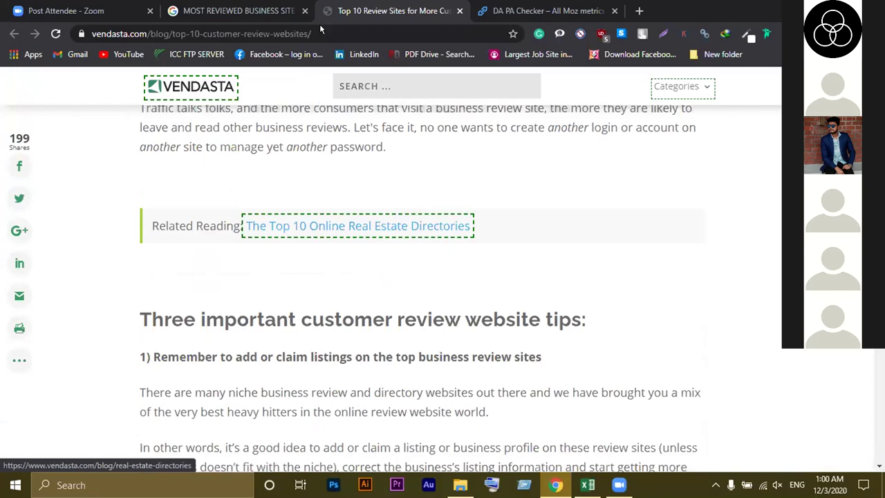
pyautogui.click(329, 219)
# Skim to the bottom of the review websites article, then switch to the Real Estate Directories tab
pyautogui.hotkey('ctrl', 'shift', 'Tab')
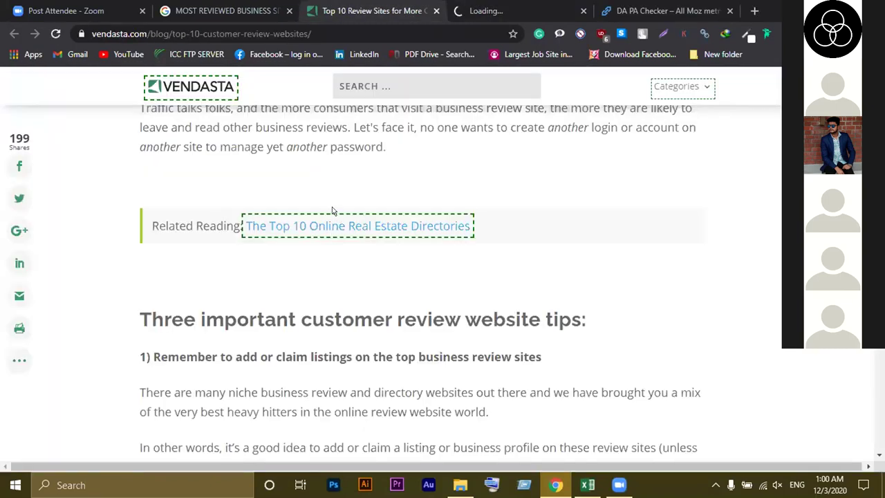
pyautogui.scroll(-20, 335, 206)
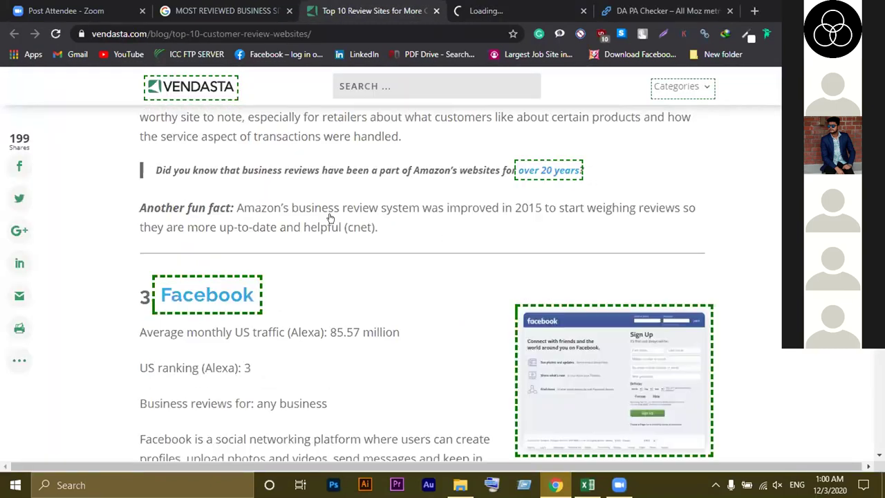
pyautogui.scroll(-15, 337, 209)
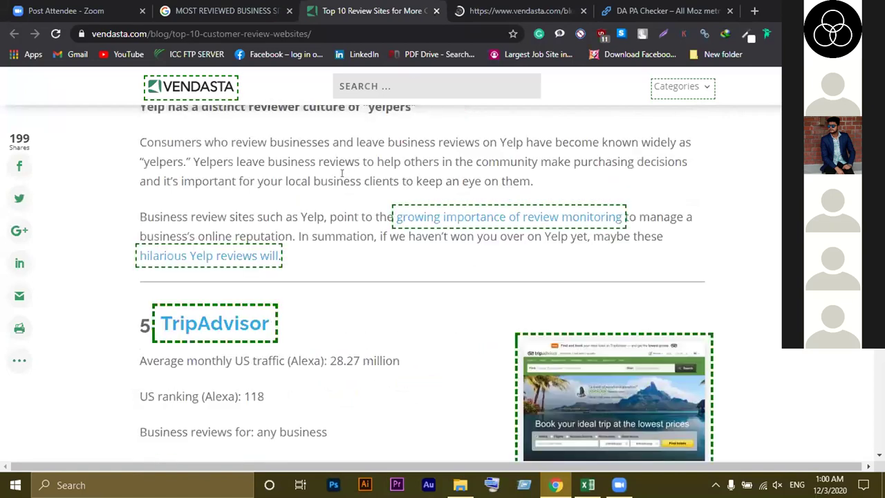
pyautogui.scroll(-10, 347, 179)
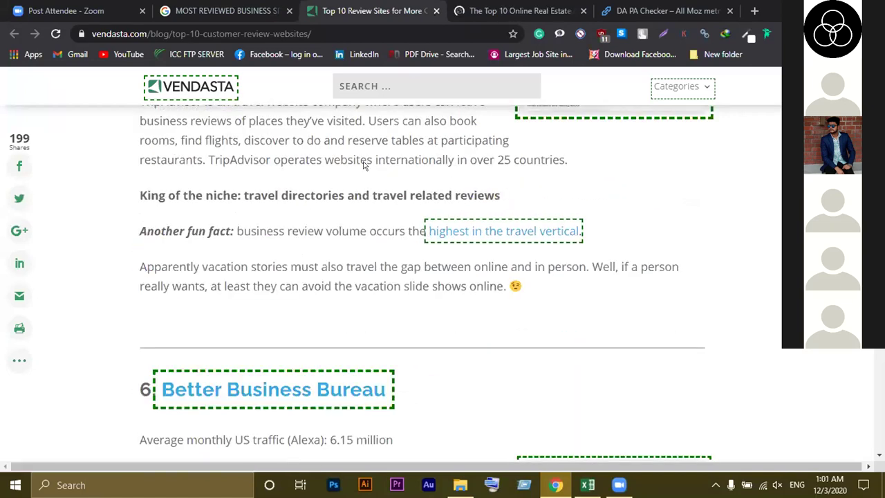
pyautogui.scroll(-8, 369, 148)
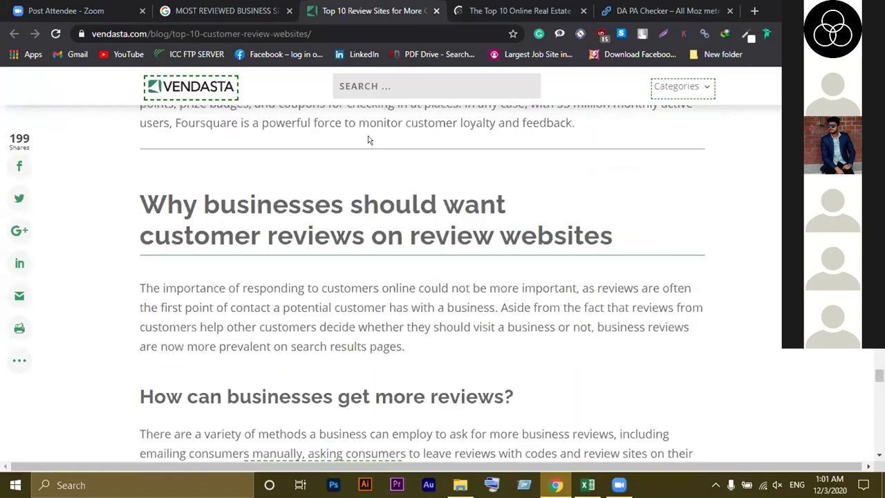
pyautogui.scroll(-1, 368, 135)
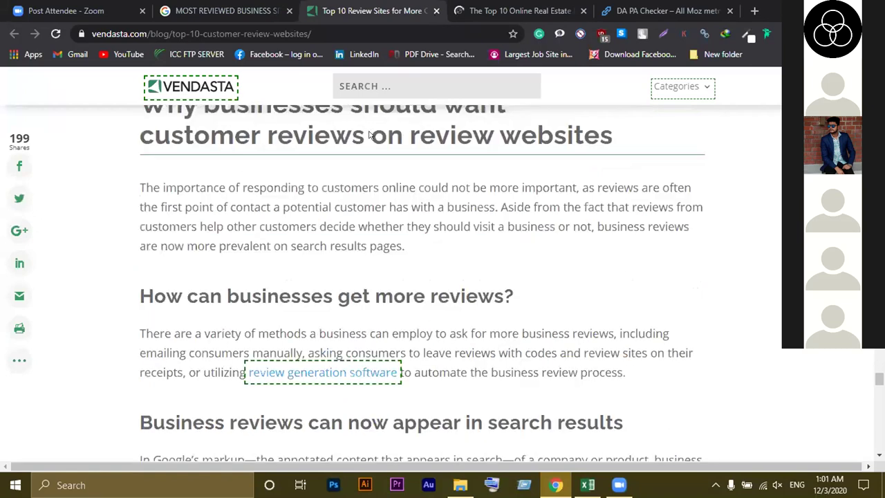
pyautogui.scroll(-1, 369, 135)
pyautogui.scroll(-15, 486, 136)
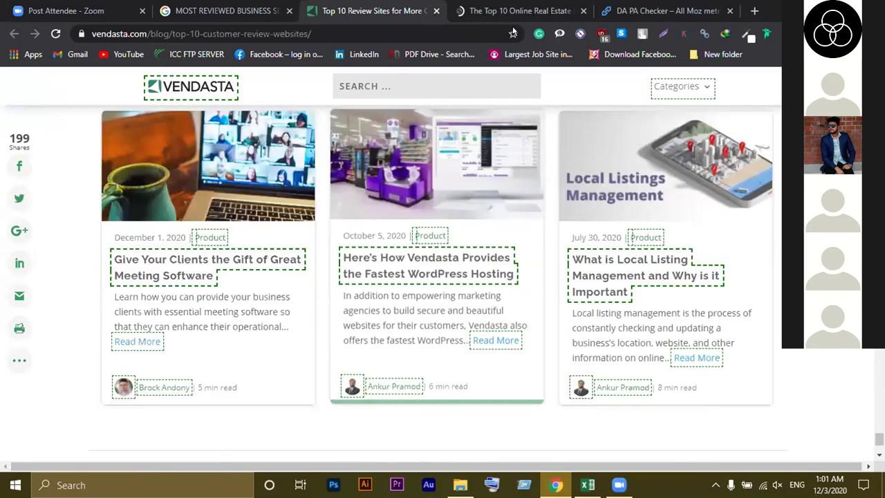
pyautogui.hotkey('ctrl', 'Tab')
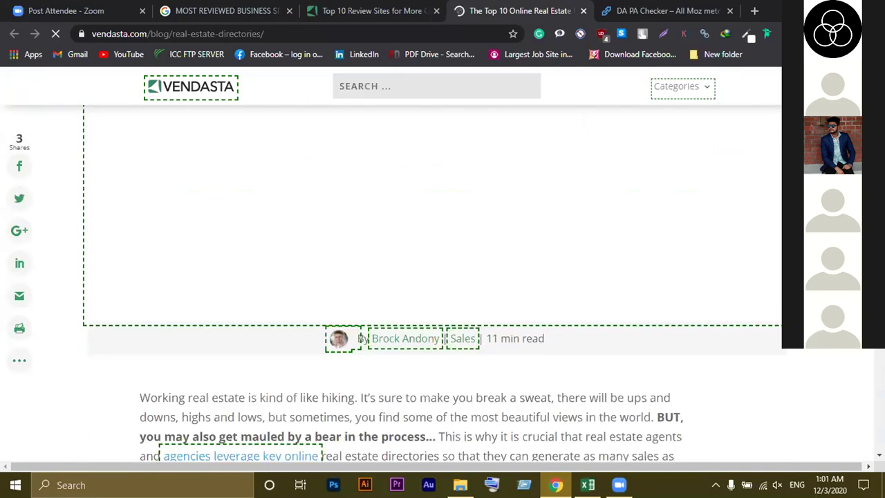
# Read the real estate directories post down to its Disqus comments and select its URL
pyautogui.scroll(-4, 478, 178)
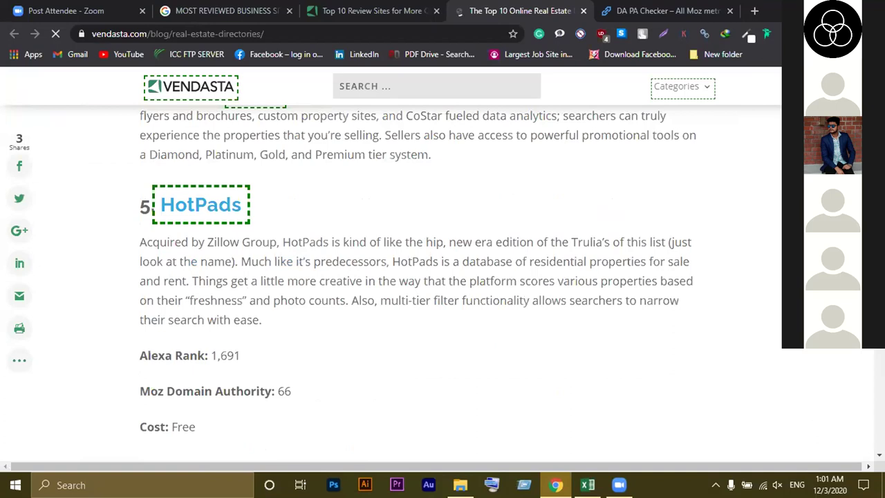
pyautogui.scroll(-15, 416, 214)
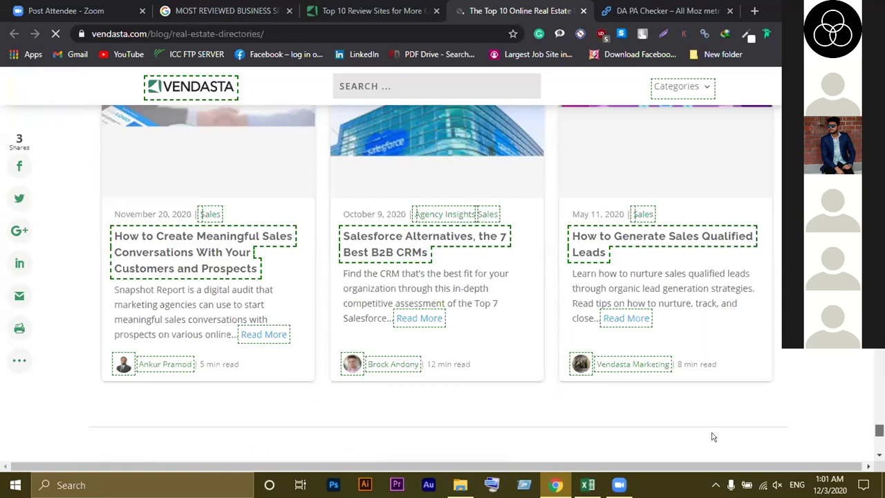
pyautogui.scroll(-10, 158, 269)
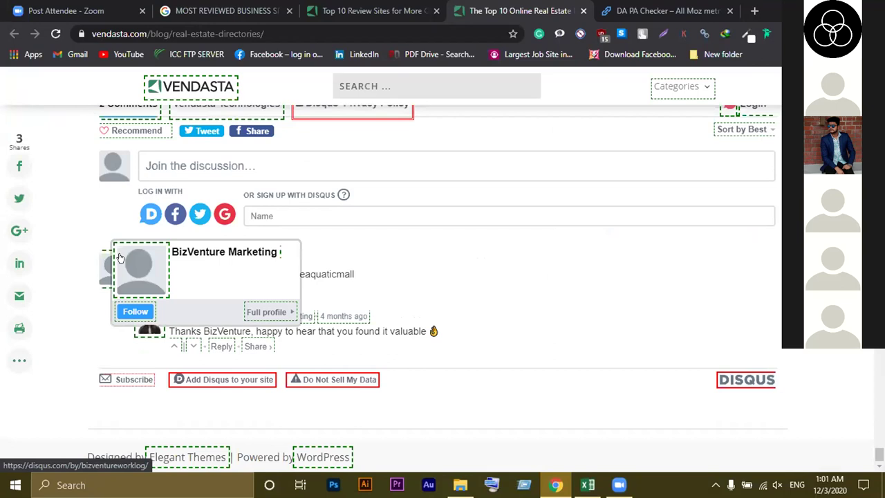
pyautogui.click(316, 29)
pyautogui.hotkey('ctrl', 'c')
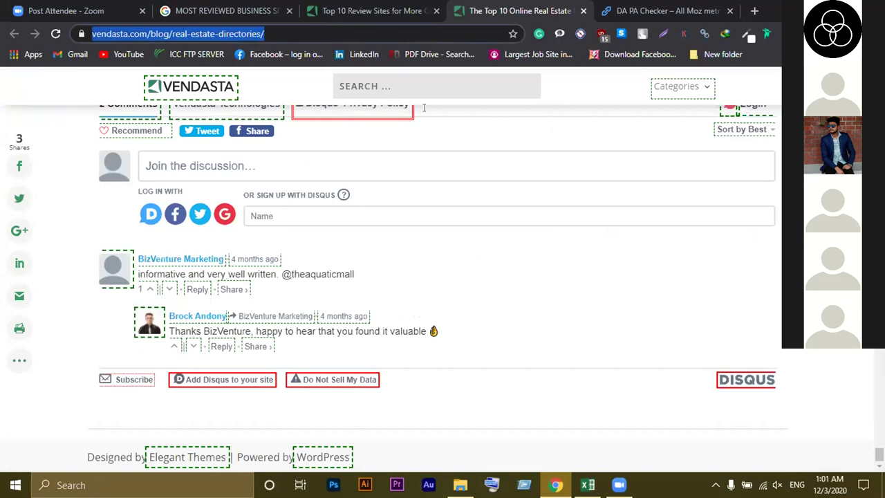
# Run the DA PA check on the pasted Vendasta real estate directories URL, showing DA 53 and PA 32
pyautogui.click(664, 10)
pyautogui.moveTo(645, 121); pyautogui.dragTo(278, 119)
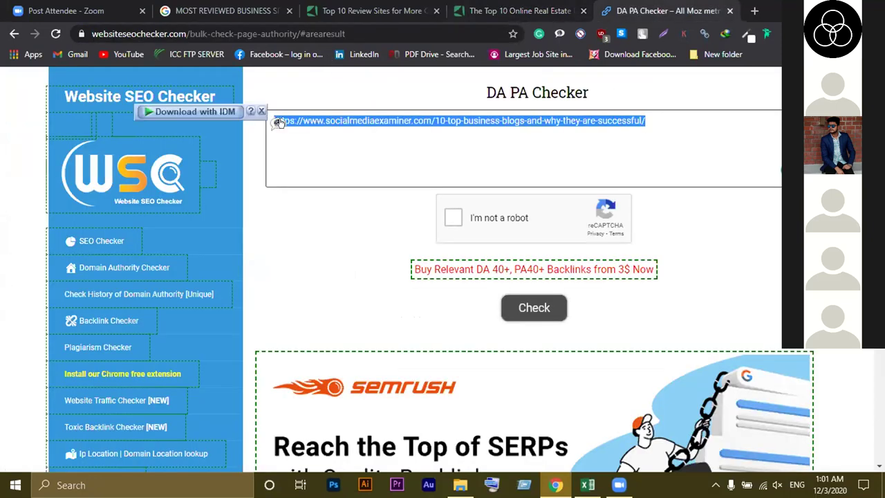
pyautogui.hotkey('ctrl', 'v')
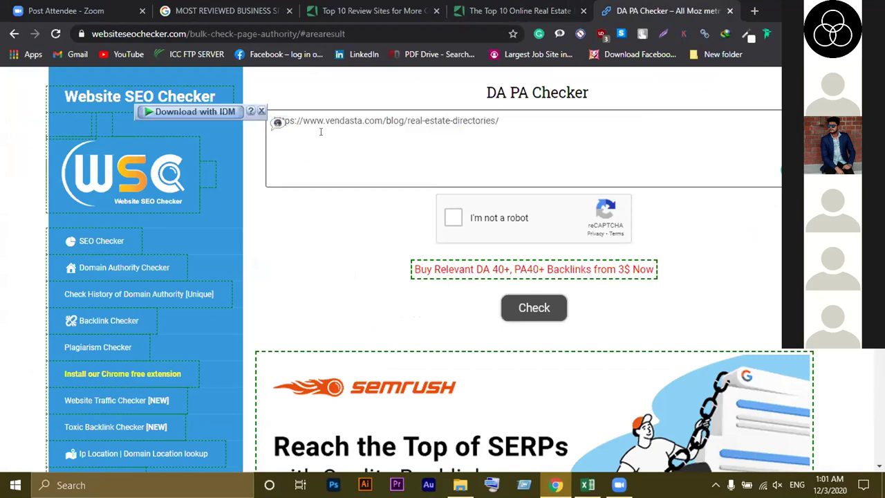
pyautogui.click(454, 208)
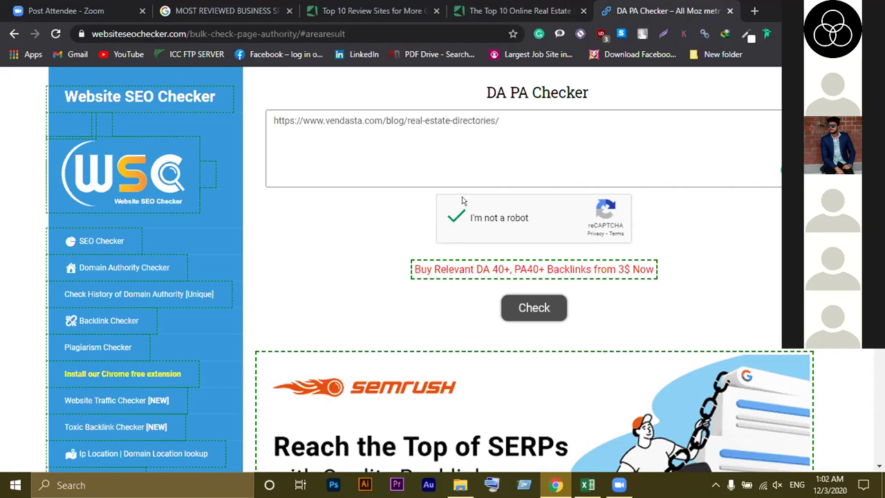
pyautogui.click(533, 307)
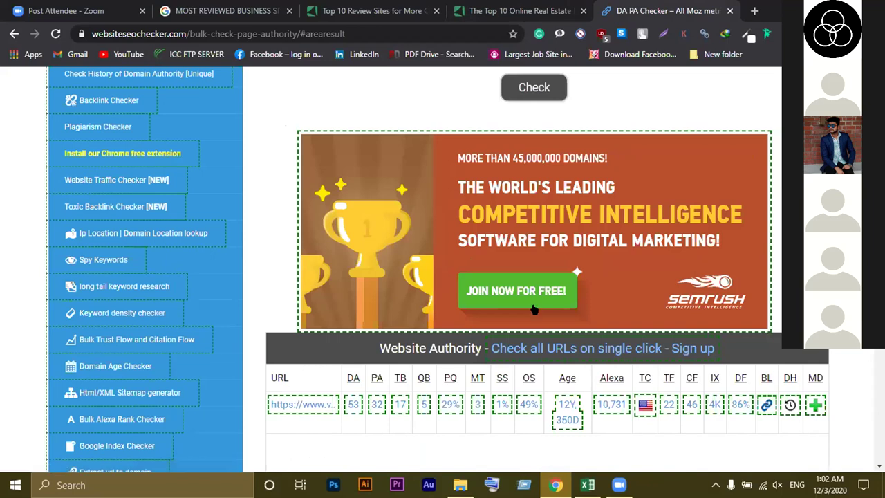
pyautogui.scroll(-1, 529, 318)
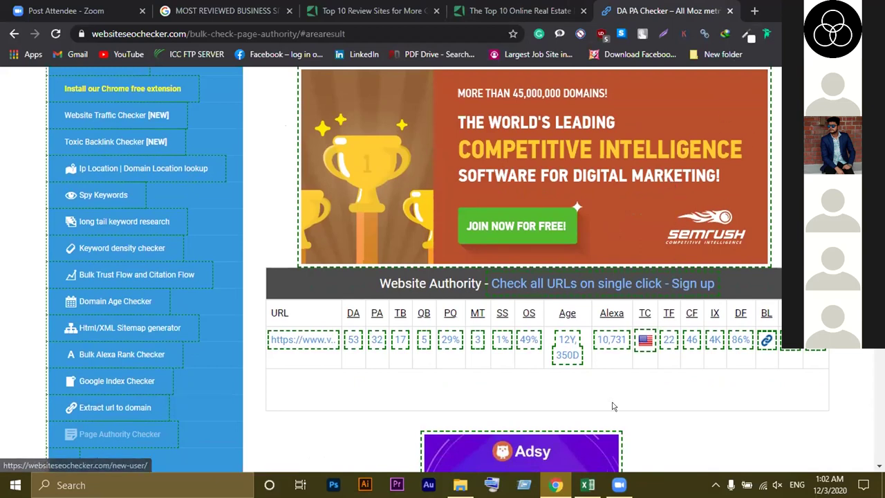
# Enter DA 52, PA 32, dofollow YES and spam score 1 in cells B5 to E5
pyautogui.click(588, 484)
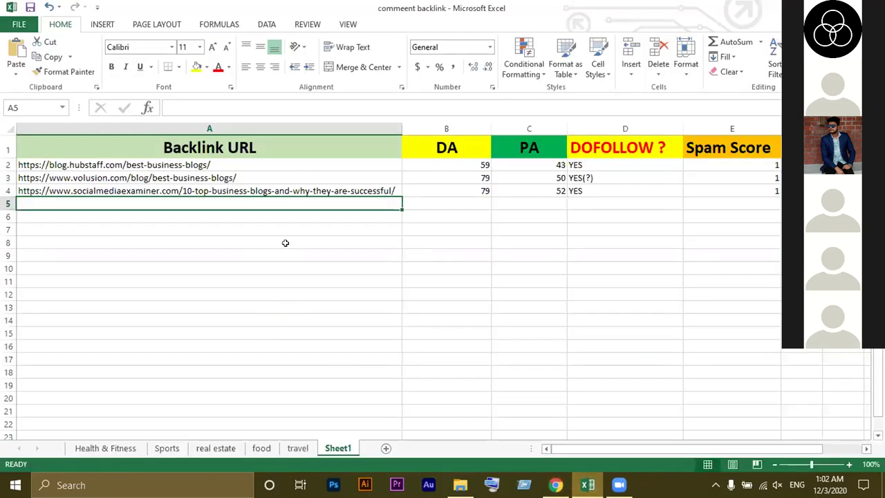
pyautogui.click(419, 203)
pyautogui.write('5')
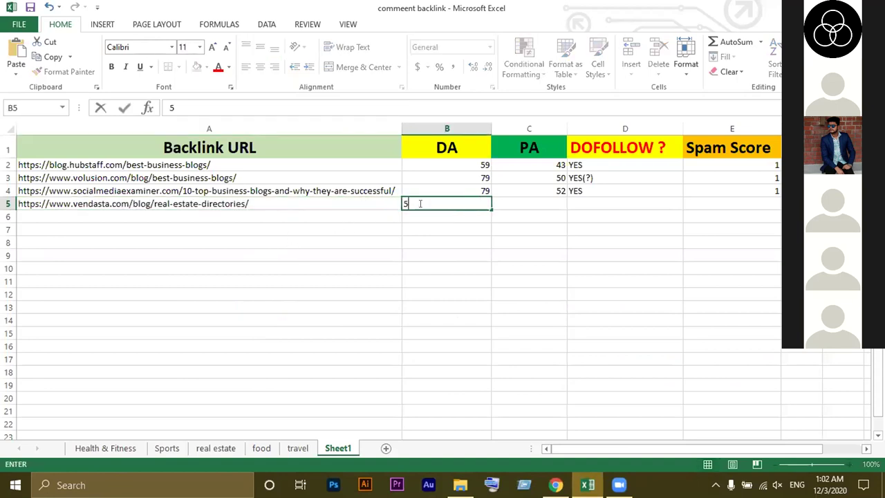
pyautogui.write('2')
pyautogui.click(522, 201)
pyautogui.write('32')
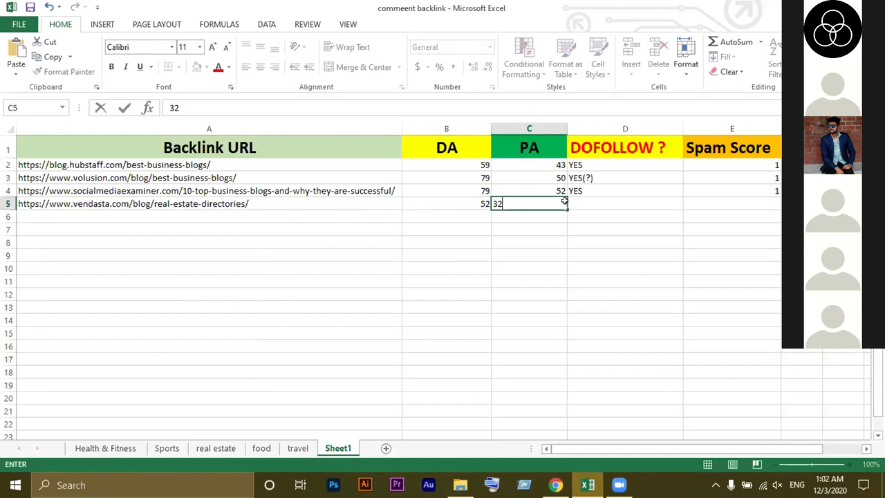
pyautogui.press('Tab')
pyautogui.write('YES')
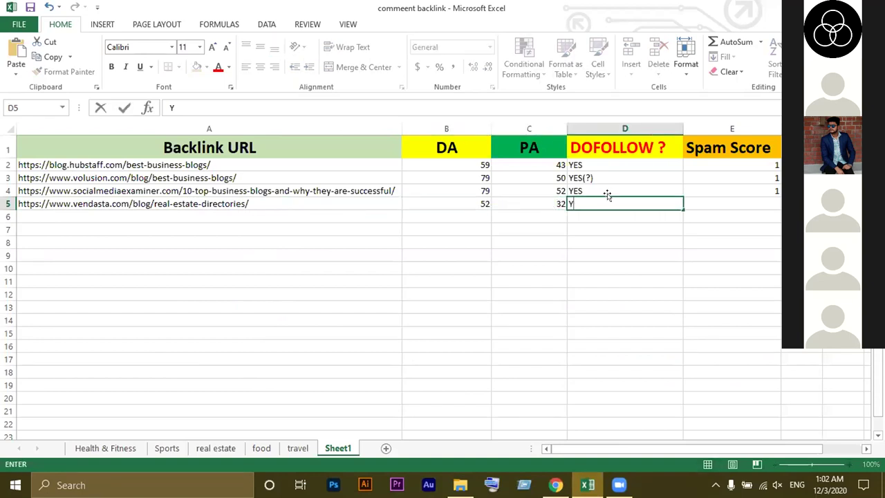
pyautogui.click(692, 200)
pyautogui.write('1')
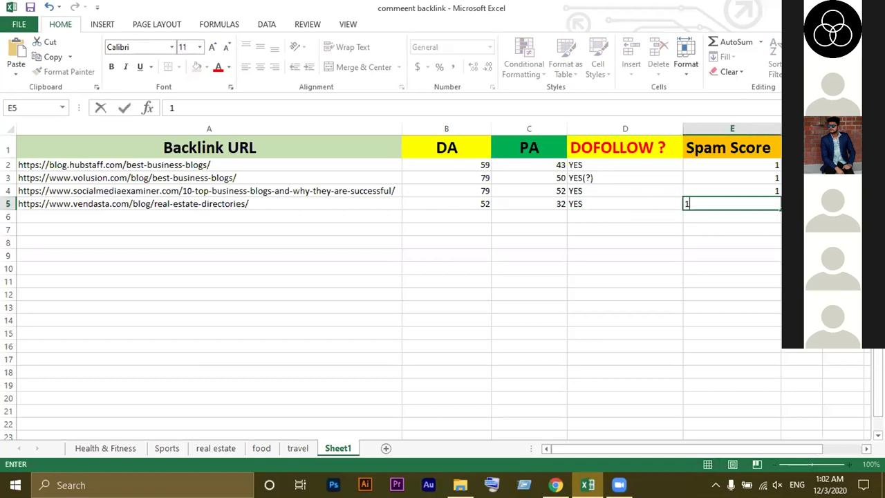
pyautogui.hotkey('alt', 'Tab')
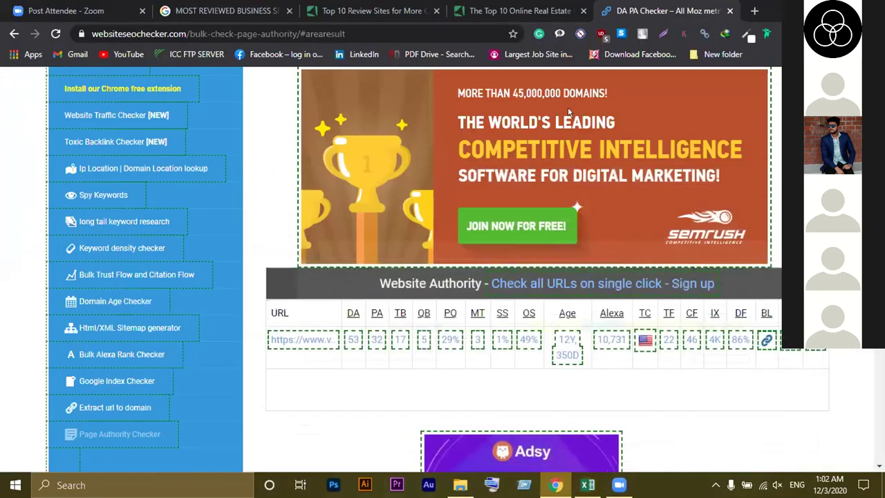
# Close the Vendasta real estate directories article tab
pyautogui.scroll(3, 568, 111)
pyautogui.click(576, 12)
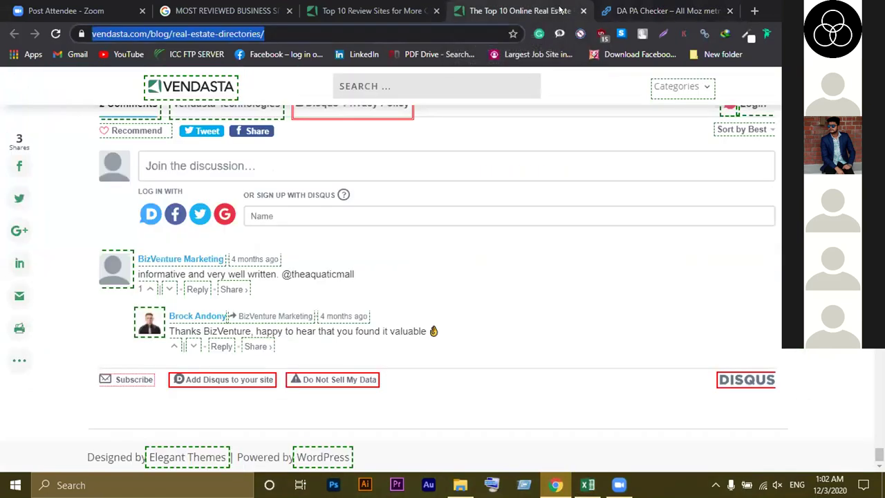
pyautogui.click(583, 11)
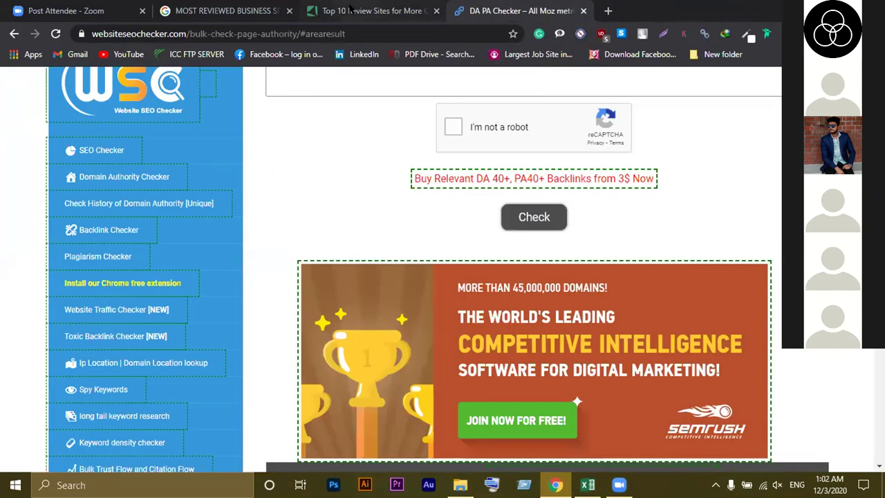
# From the Top 10 Review Sites article, open and read down the fastest WordPress hosting article
pyautogui.click(353, 11)
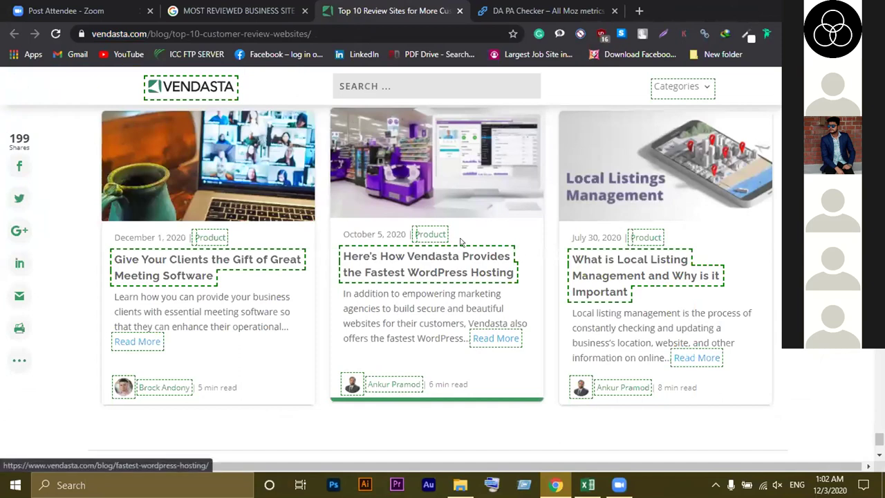
pyautogui.click(460, 196)
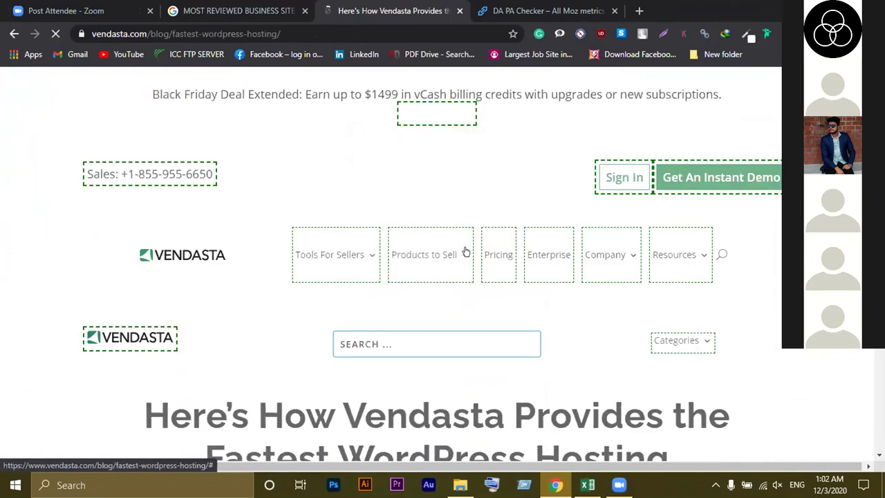
pyautogui.moveTo(461, 255)
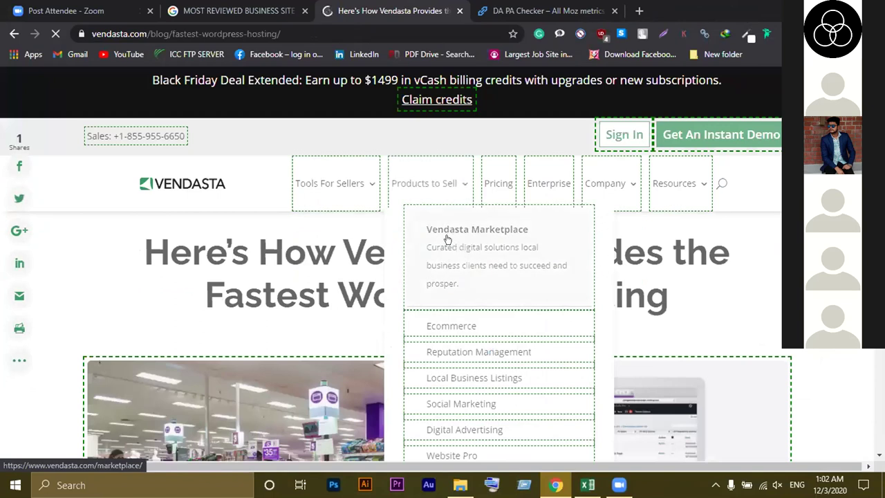
pyautogui.scroll(-3, 439, 239)
pyautogui.scroll(-1, 439, 236)
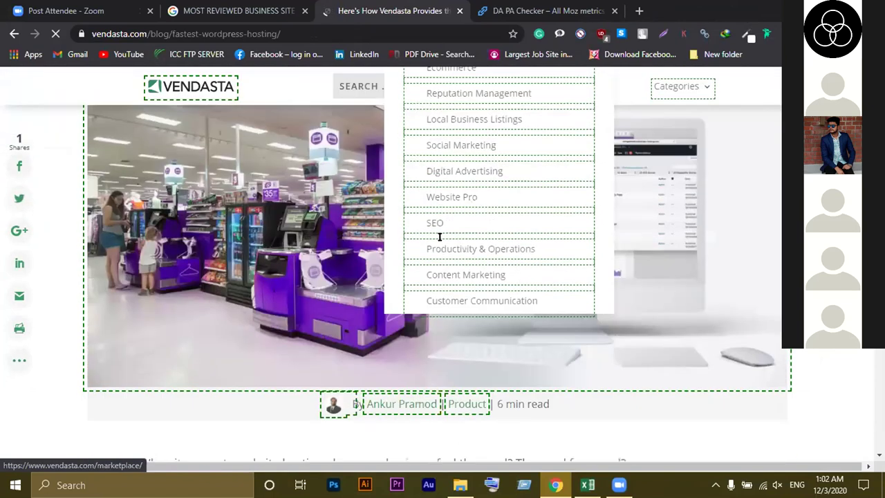
pyautogui.scroll(-10, 438, 236)
pyautogui.scroll(-15, 439, 236)
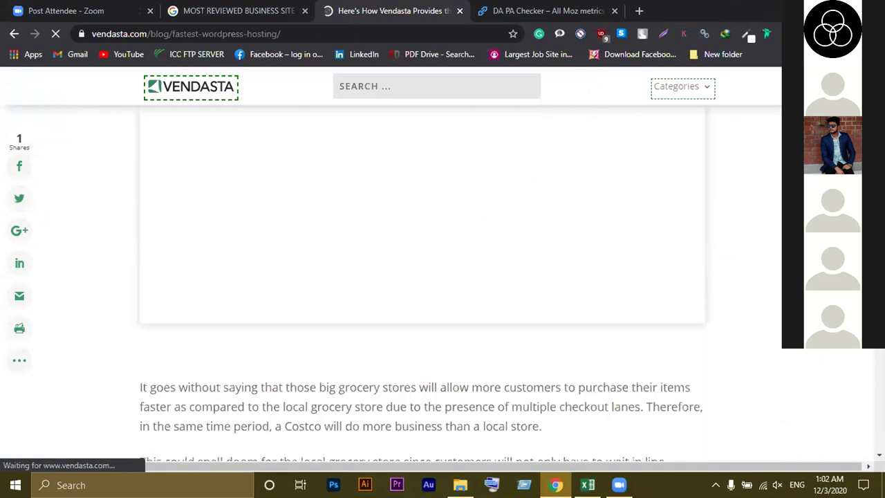
pyautogui.scroll(-15, 452, 394)
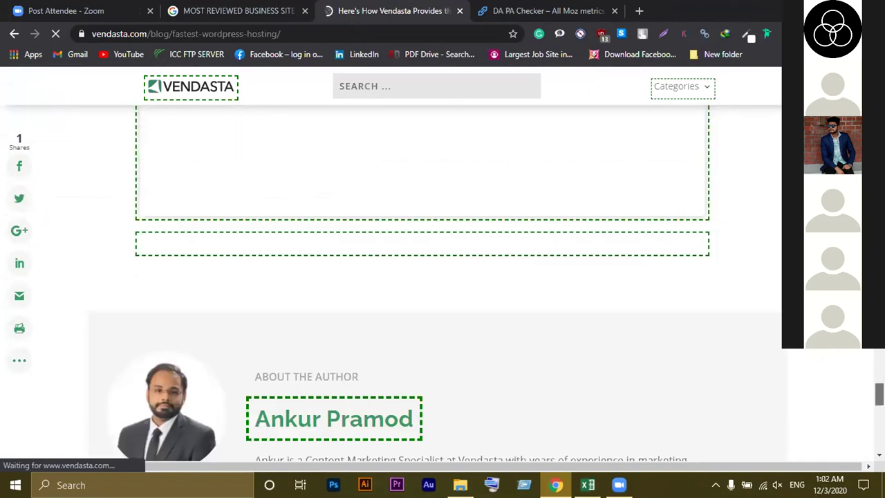
# Look through the WordPress hosting article's comments section, then close the article
pyautogui.click(499, 389)
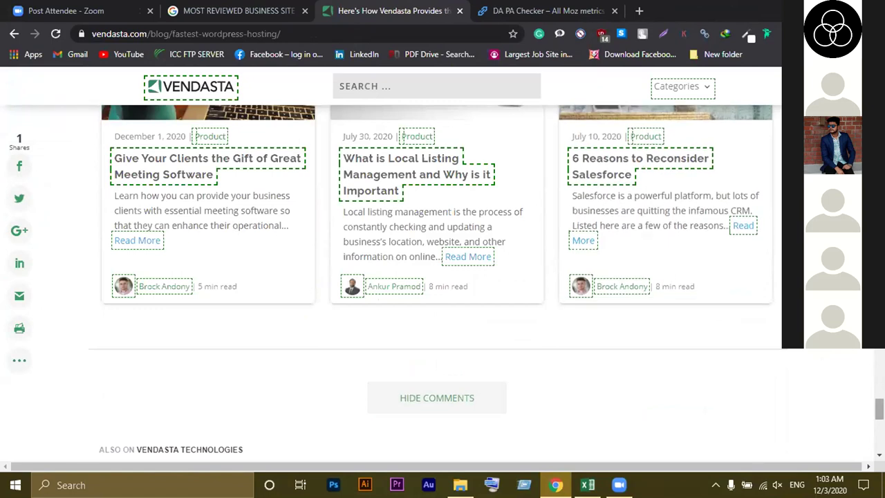
pyautogui.scroll(-6, 878, 411)
pyautogui.scroll(-2, 436, 276)
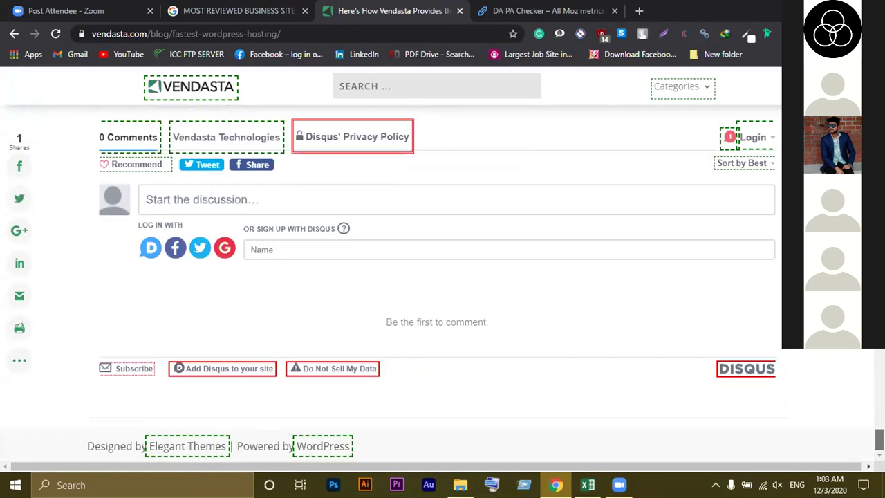
pyautogui.scroll(3, 437, 277)
pyautogui.scroll(10, 436, 276)
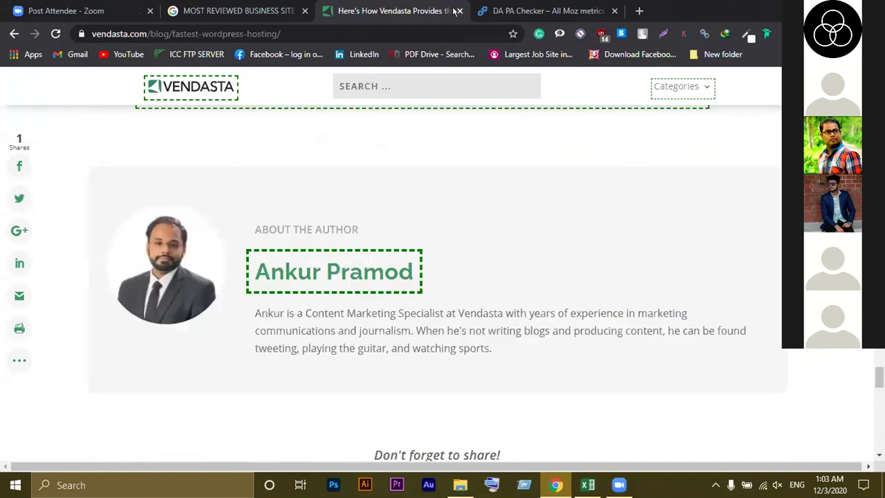
pyautogui.click(460, 10)
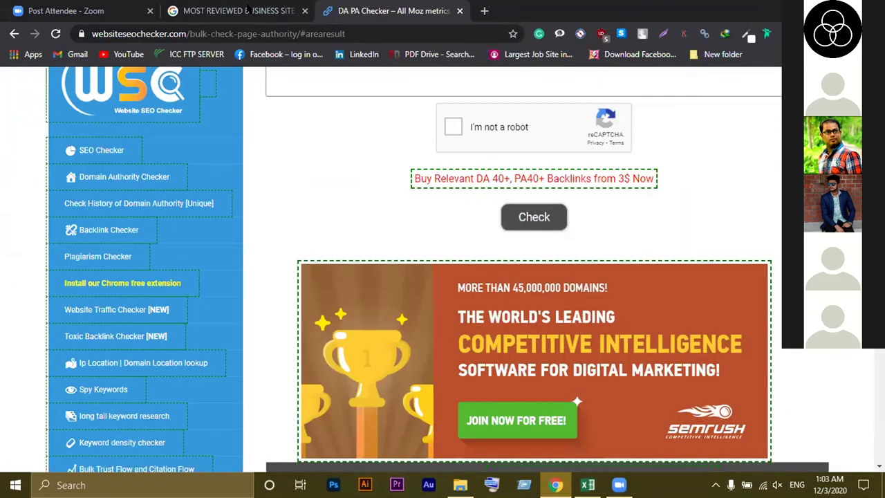
# Return to the MOST REVIEWED BUSINESS SITE results and scroll to the WebFX, HubSpot and ReviewTrackers listings
pyautogui.click(250, 11)
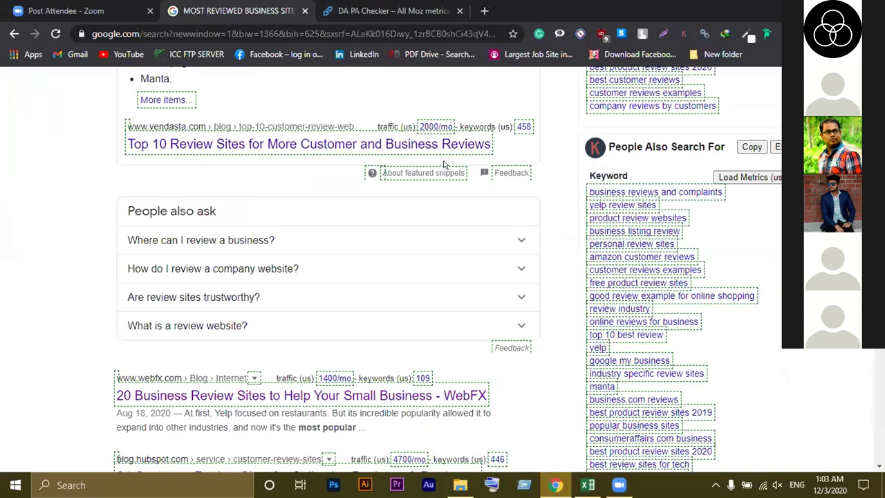
pyautogui.scroll(-2, 445, 164)
pyautogui.scroll(-2, 530, 230)
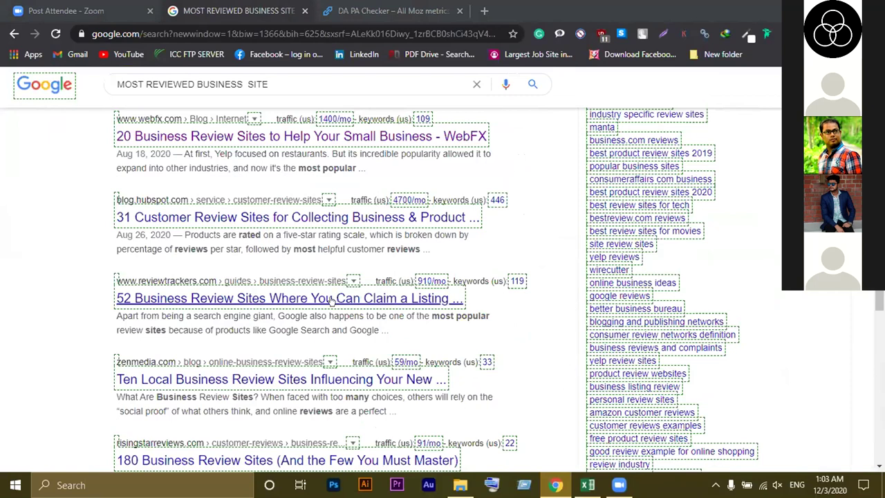
pyautogui.scroll(1, 331, 228)
pyautogui.scroll(-1, 352, 228)
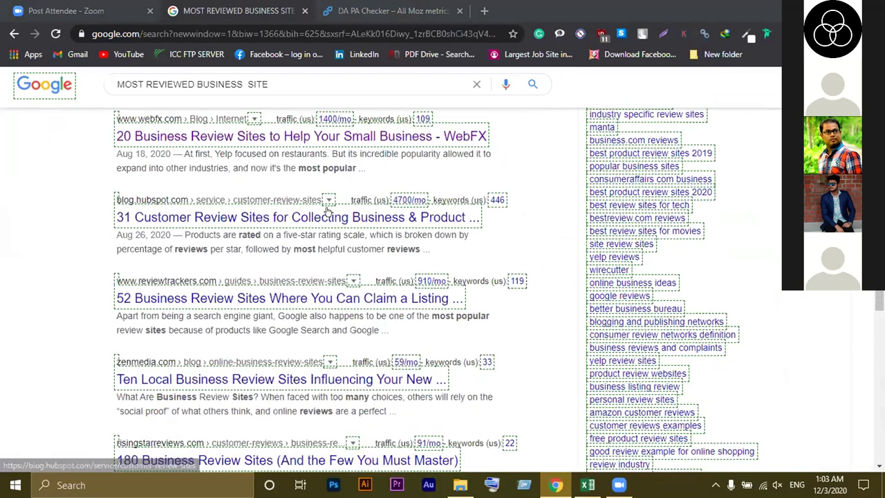
# Open HubSpot's 31 Customer Review Sites article and scroll down to the Angie's List entry
pyautogui.click(359, 227)
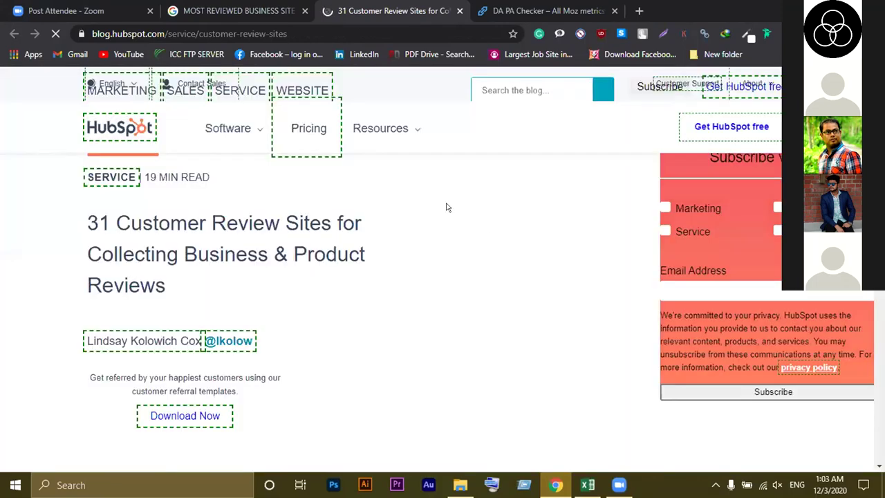
pyautogui.scroll(-2, 450, 174)
pyautogui.scroll(-2, 456, 172)
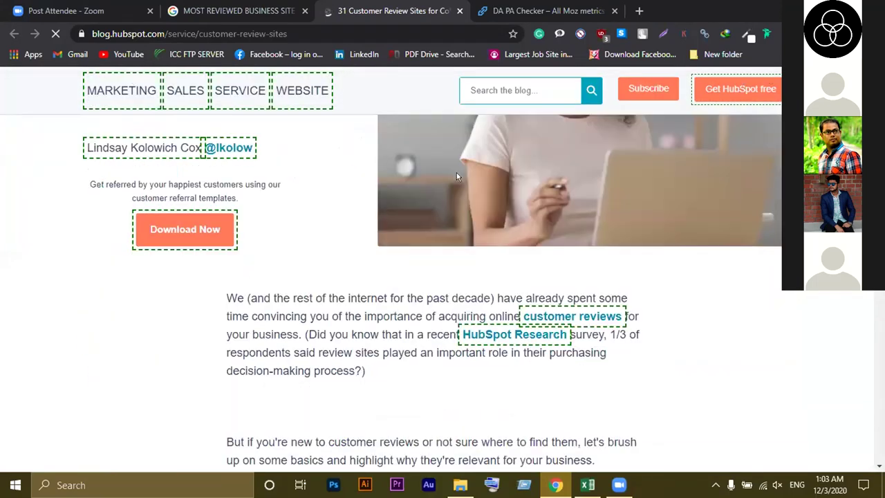
pyautogui.scroll(-6, 459, 173)
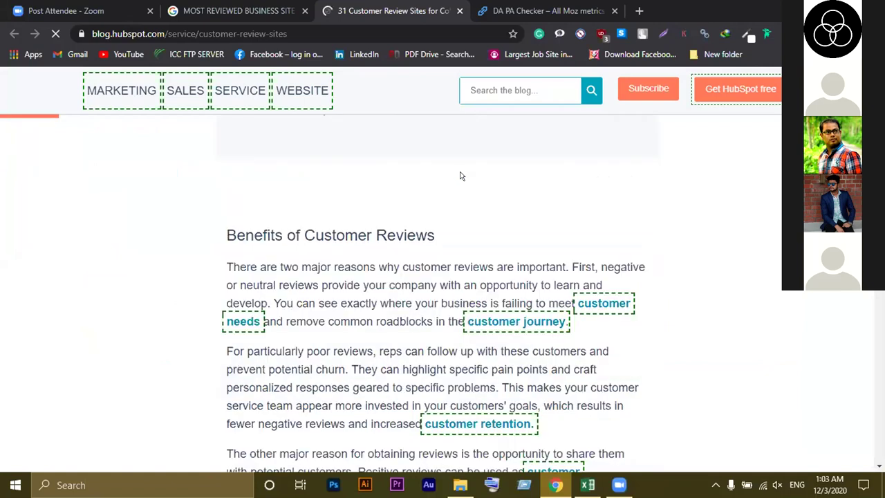
pyautogui.scroll(-2, 462, 176)
pyautogui.scroll(-15, 463, 175)
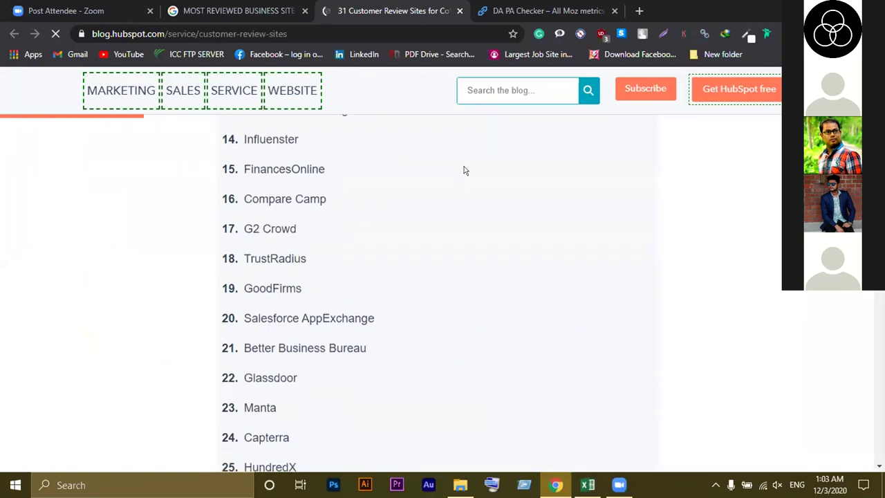
pyautogui.scroll(-2, 464, 173)
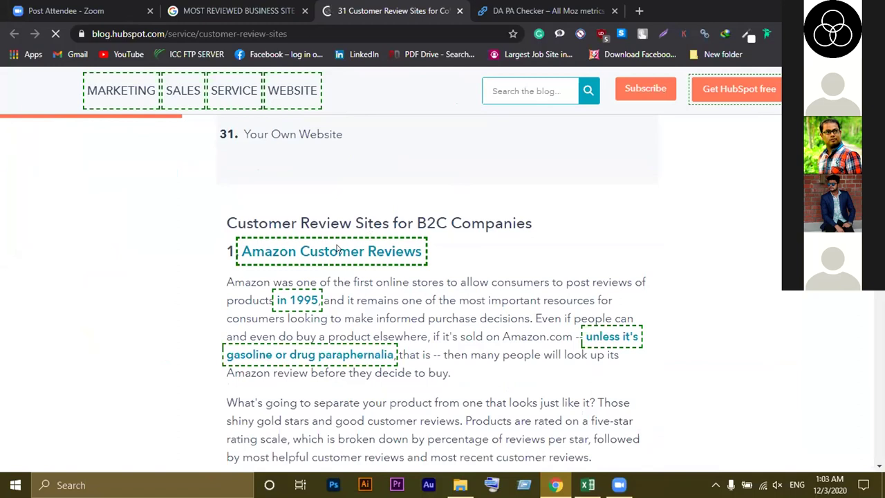
pyautogui.scroll(-4, 338, 249)
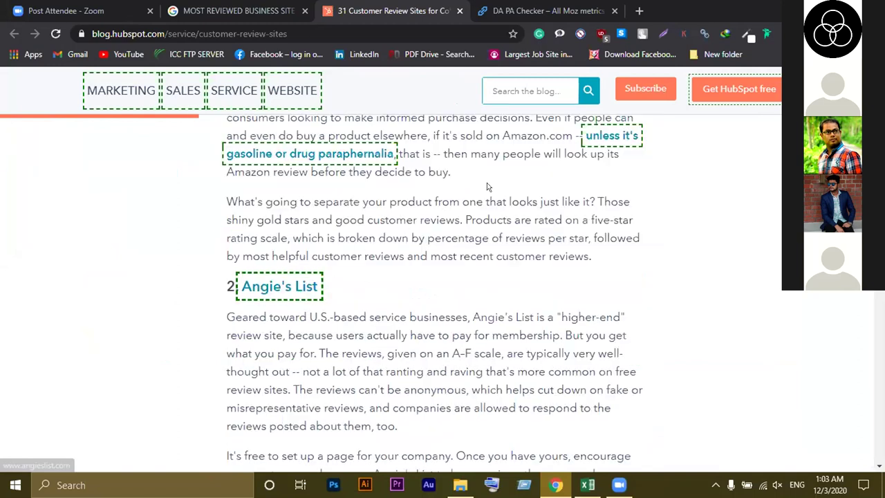
# Visit the Angie's List website from the article, then close its tab
pyautogui.click(300, 276)
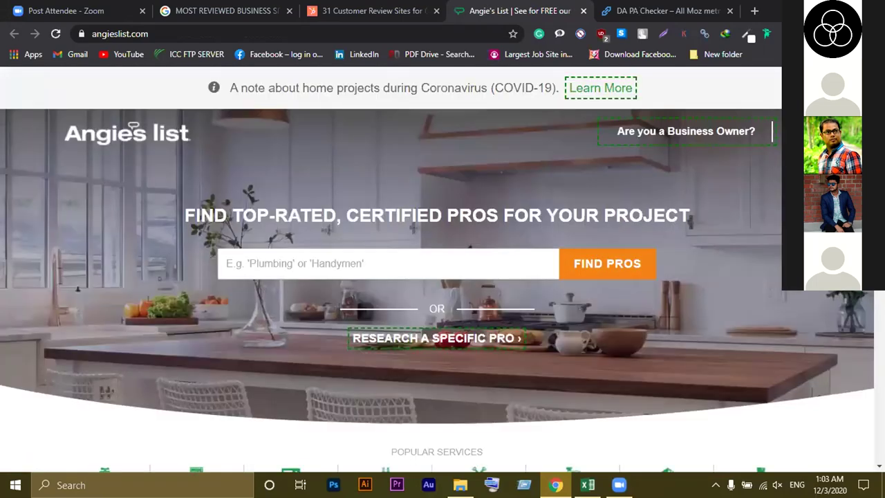
pyautogui.scroll(-10, 436, 270)
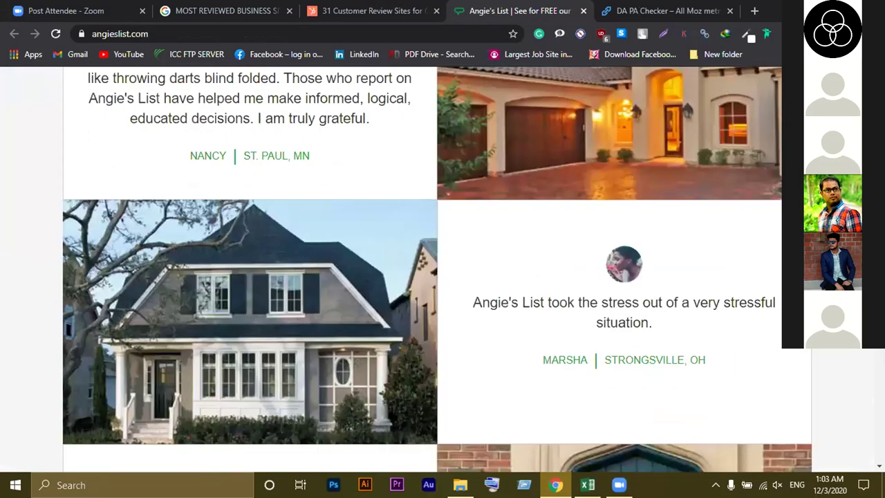
pyautogui.scroll(-10, 437, 270)
pyautogui.scroll(15, 437, 269)
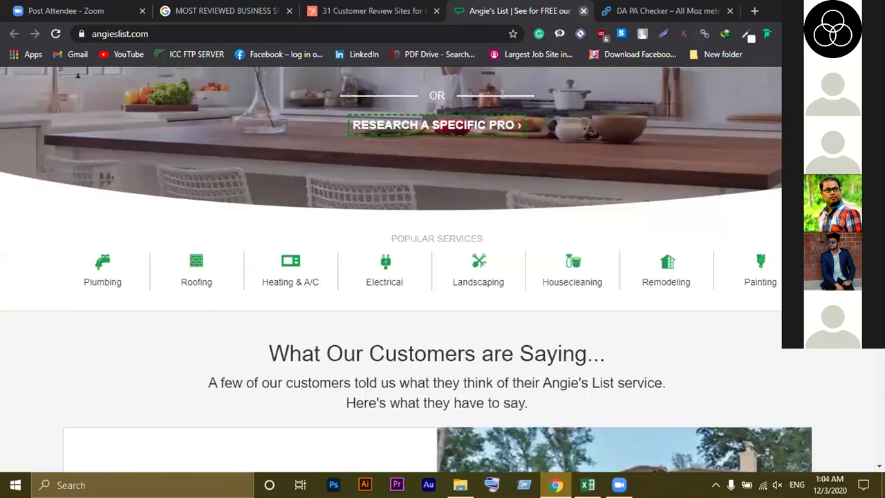
pyautogui.hotkey('ctrl', 'w')
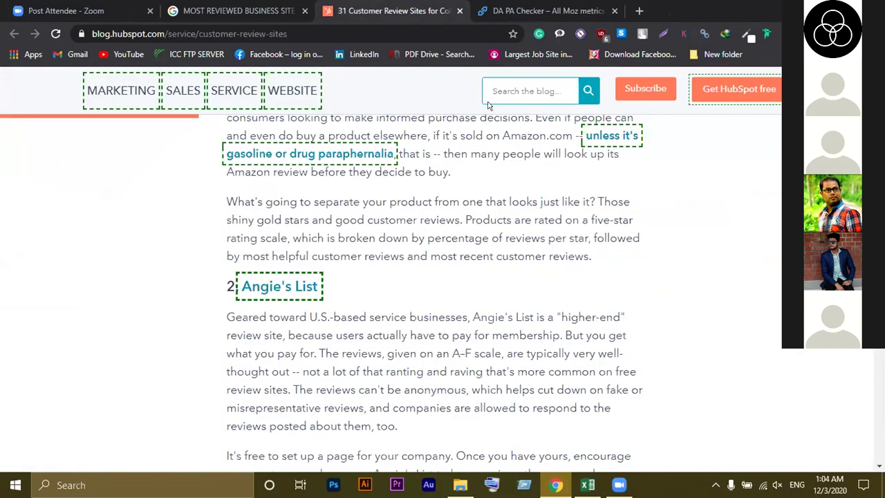
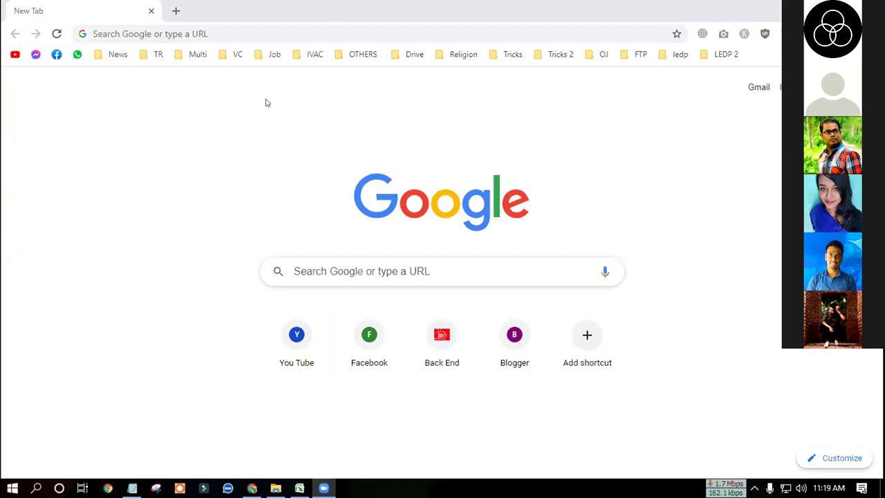
# Open the ATSNX Hosts site from the LEDP 2 bookmarks folder on the bookmarks bar
pyautogui.click(339, 26)
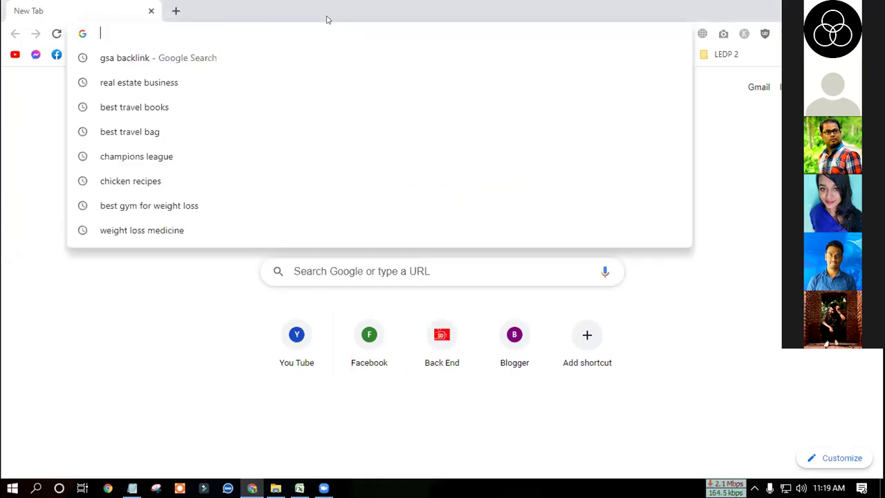
pyautogui.click(375, 237)
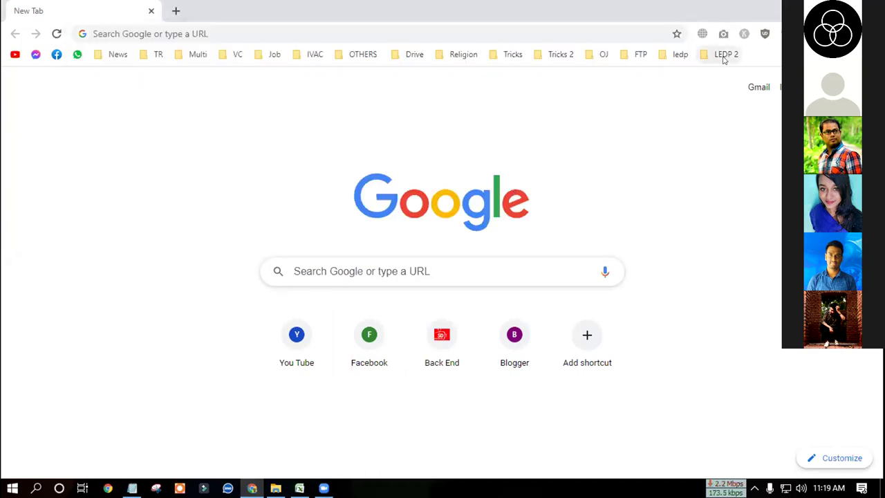
pyautogui.click(726, 54)
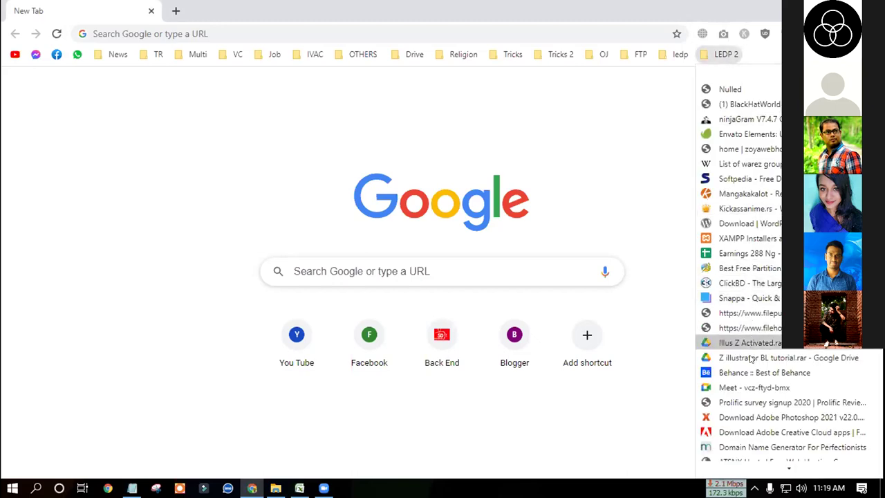
pyautogui.scroll(-2, 748, 345)
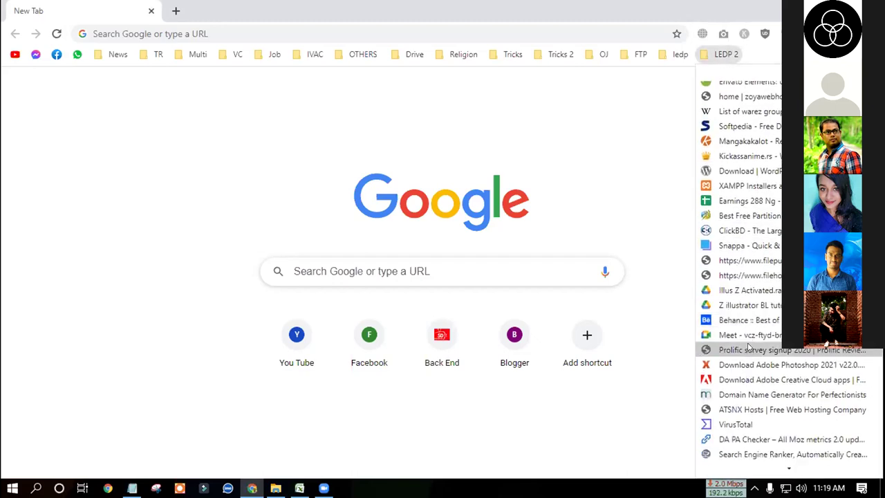
pyautogui.click(378, 444)
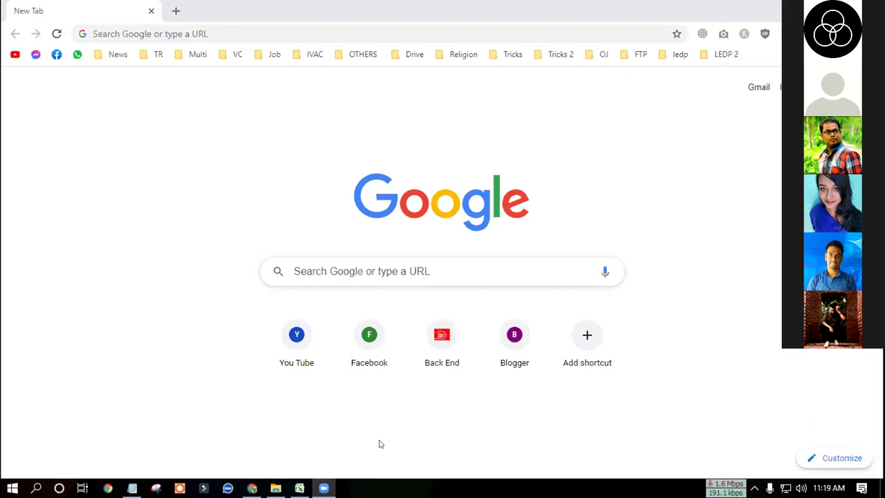
pyautogui.click(712, 55)
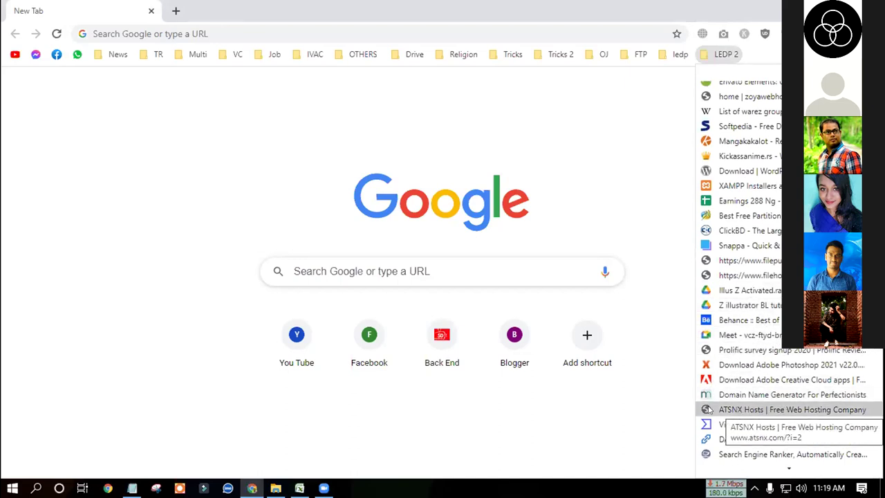
pyautogui.click(752, 410)
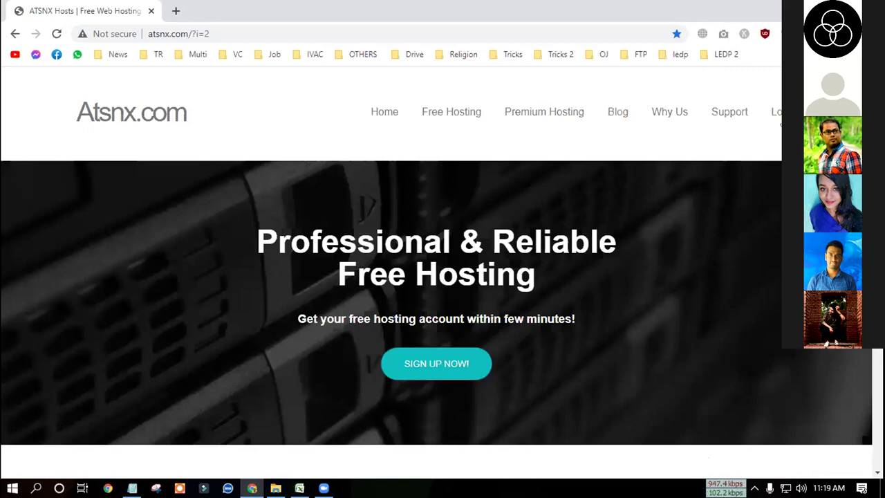
# Go from atsnx.com to the VistaPanel login page at cpanel.atsnx.com via Login
pyautogui.scroll(-3, 566, 204)
pyautogui.scroll(-7, 565, 205)
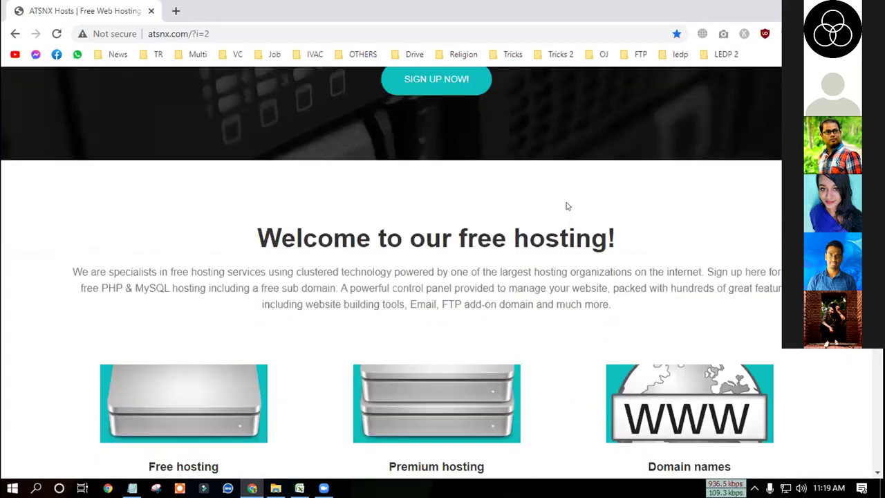
pyautogui.scroll(7, 565, 205)
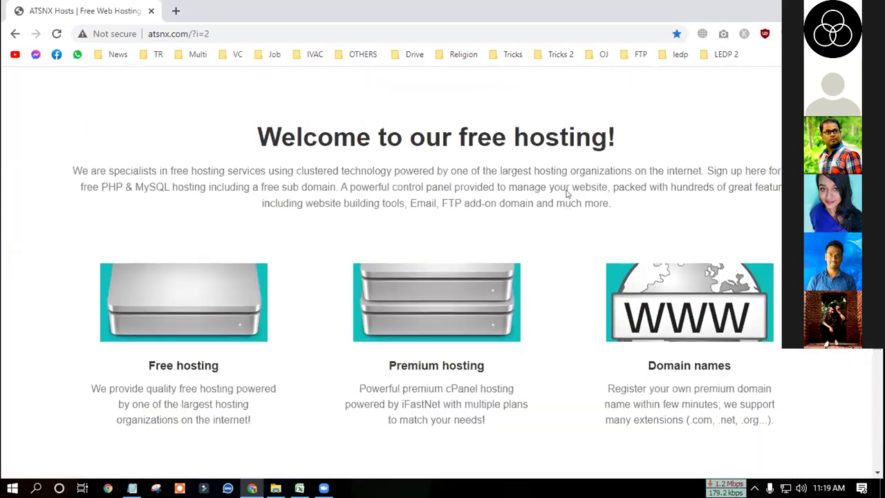
pyautogui.scroll(3, 377, 345)
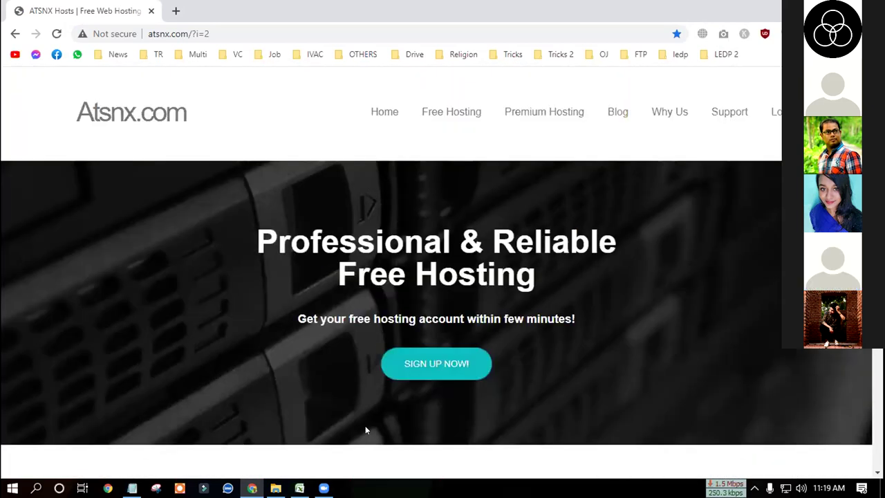
pyautogui.click(864, 440)
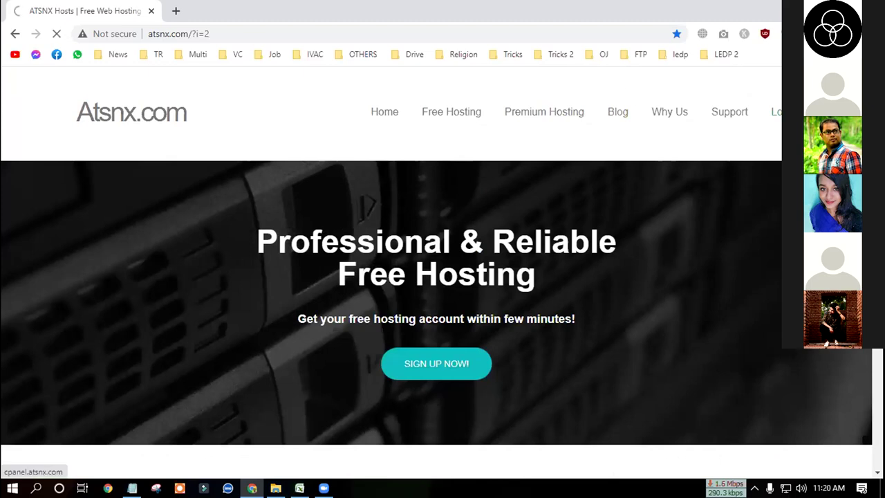
pyautogui.click(775, 111)
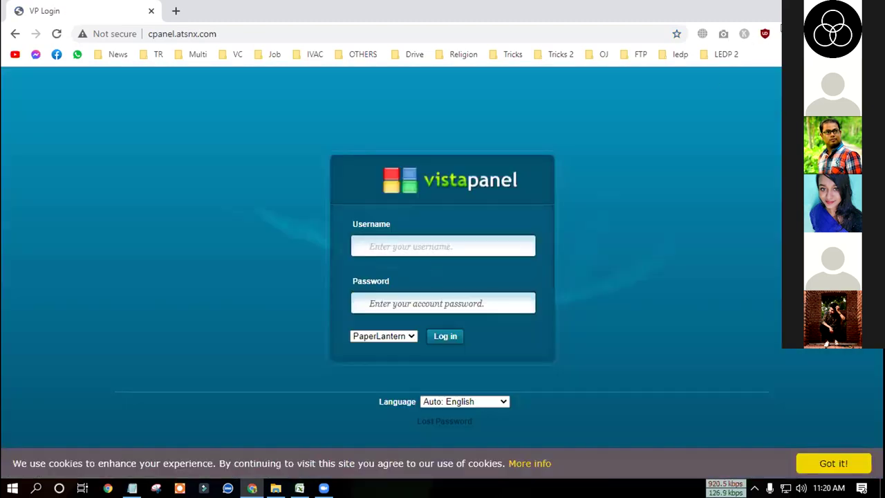
# Copy the control panel username from the desktop Cpanel text file, then return to Chrome
pyautogui.hotkey('alt', 'Tab')
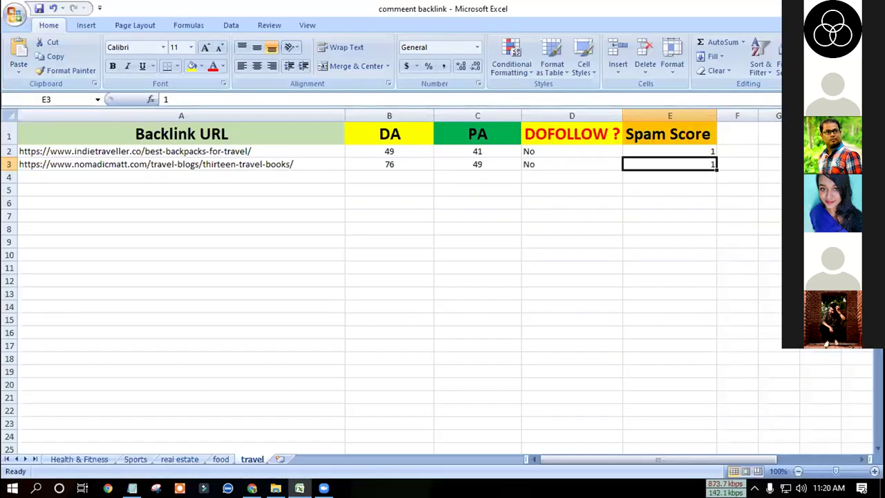
pyautogui.hotkey('alt', 'Tab')
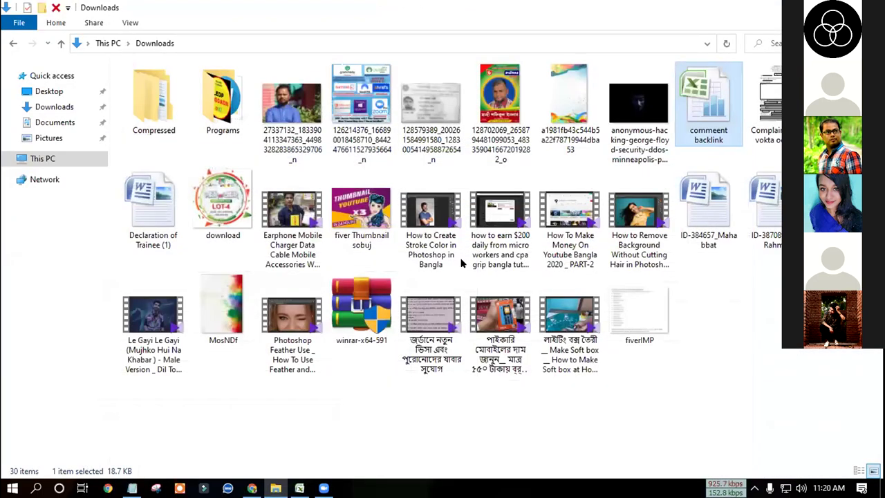
pyautogui.hotkey('alt', 'F4')
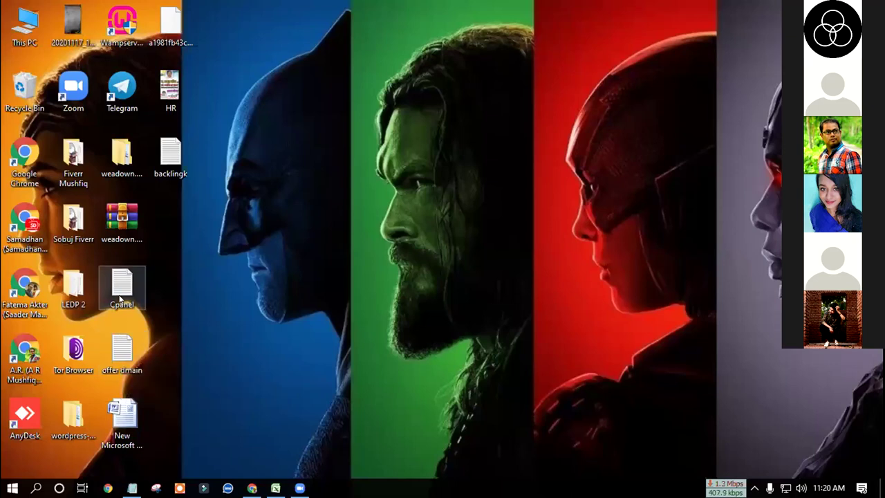
pyautogui.doubleClick(122, 290)
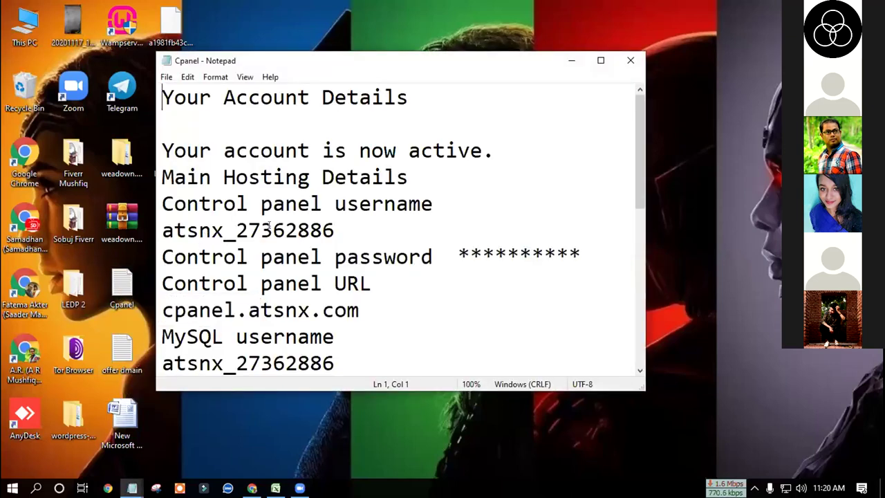
pyautogui.moveTo(162, 230); pyautogui.dragTo(335, 232)
pyautogui.hotkey('ctrl', 'c')
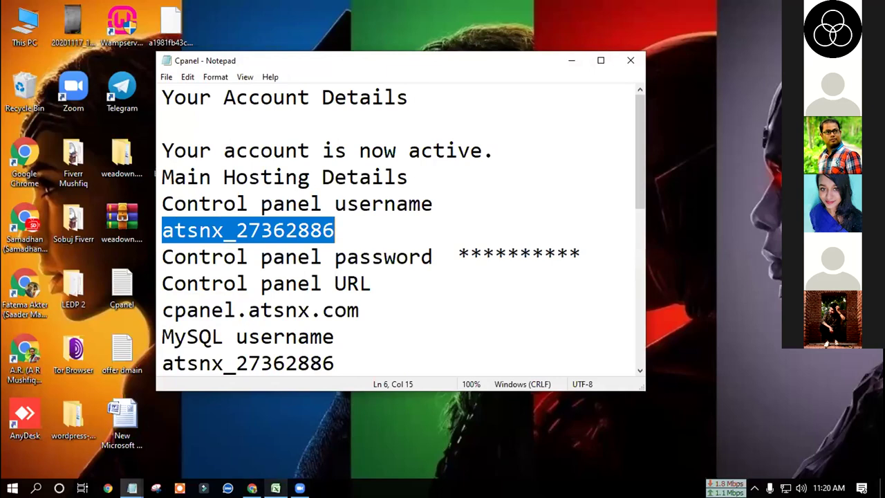
pyautogui.click(251, 487)
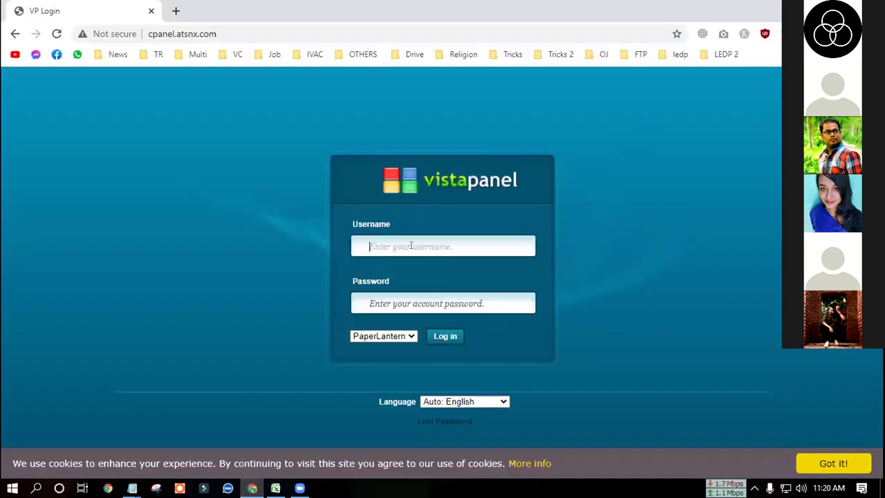
# Log into VistaPanel with the pasted username and the account password
pyautogui.hotkey('ctrl', 'v')
pyautogui.click(401, 302)
pyautogui.write('•••••••••••')
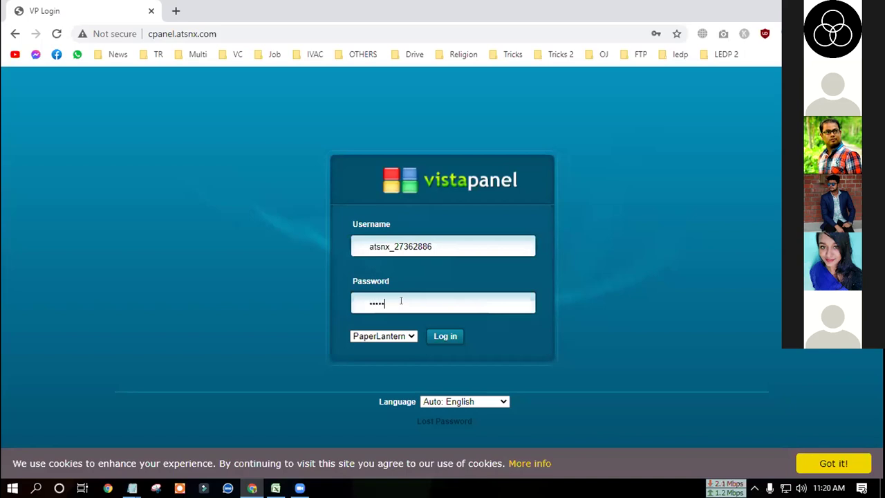
pyautogui.write('•')
pyautogui.click(437, 337)
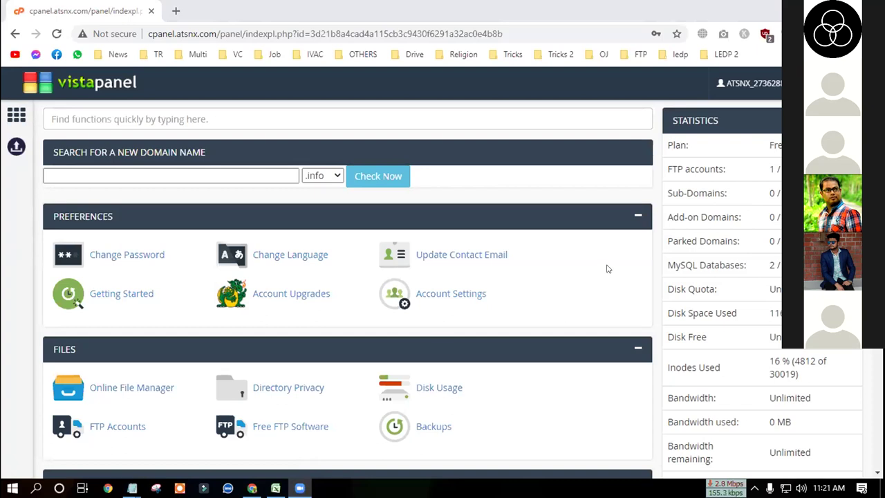
pyautogui.scroll(-2, 607, 268)
pyautogui.scroll(-2, 606, 268)
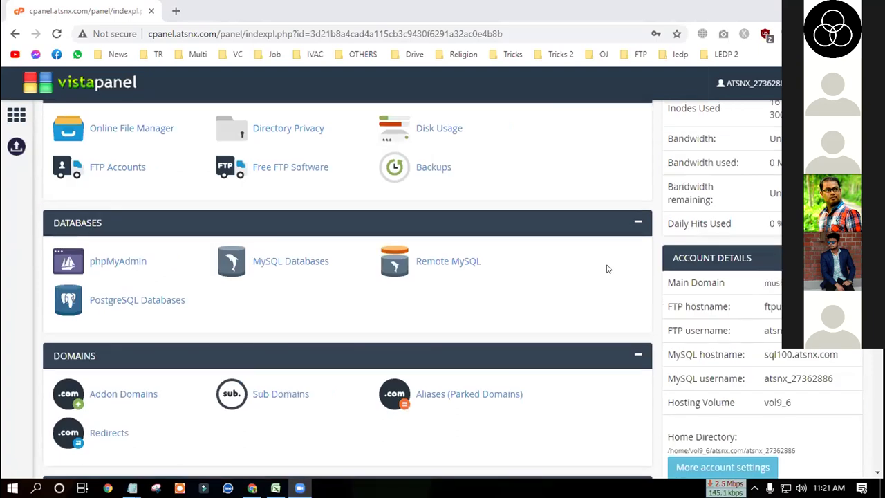
pyautogui.scroll(-3, 607, 268)
pyautogui.scroll(-3, 607, 268)
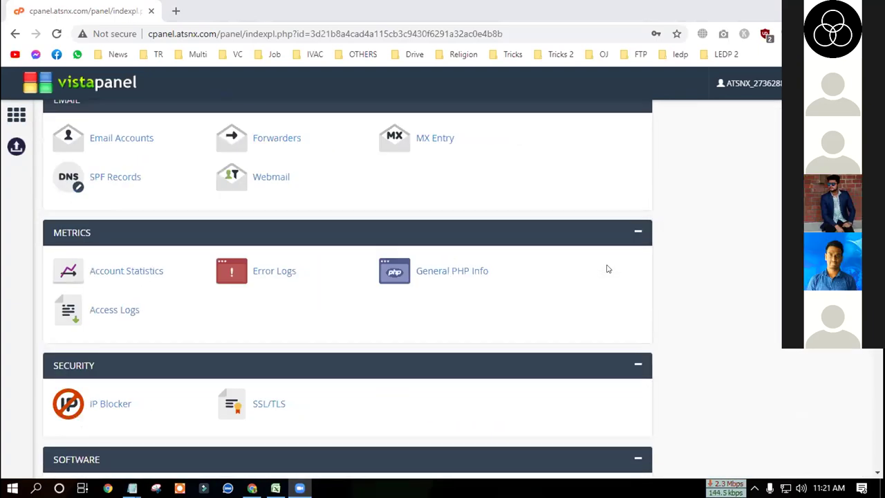
pyautogui.scroll(-3, 463, 340)
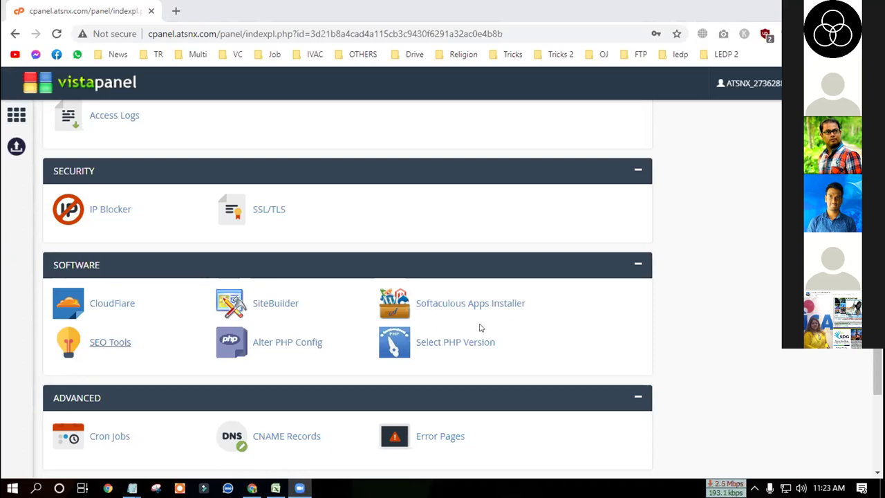
pyautogui.scroll(15, 480, 328)
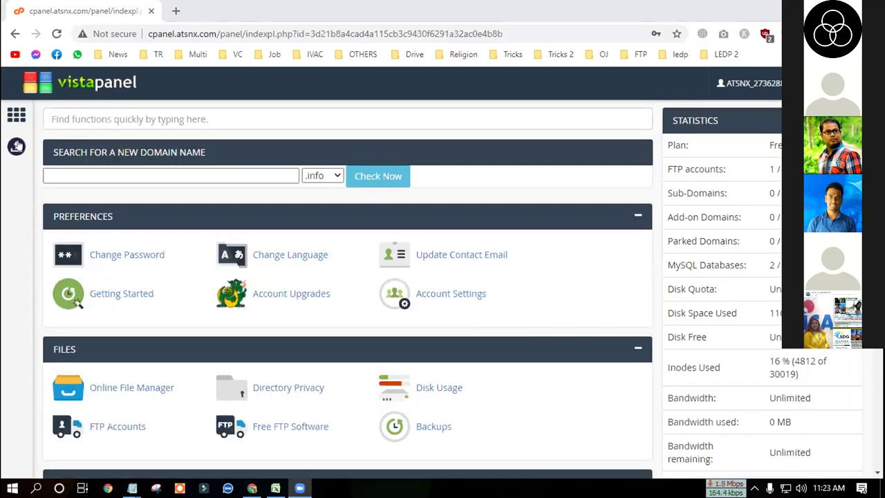
# Reload the VistaPanel dashboard and browse down through its sections
pyautogui.click(16, 114)
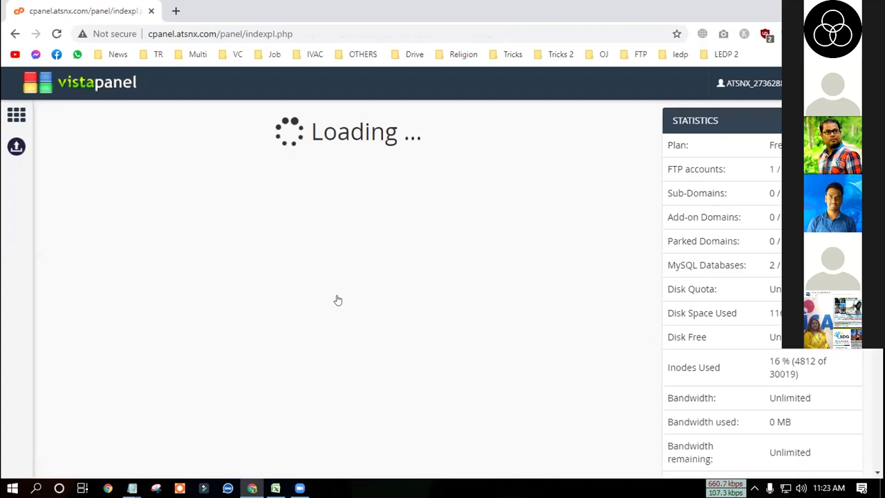
pyautogui.scroll(-4, 566, 347)
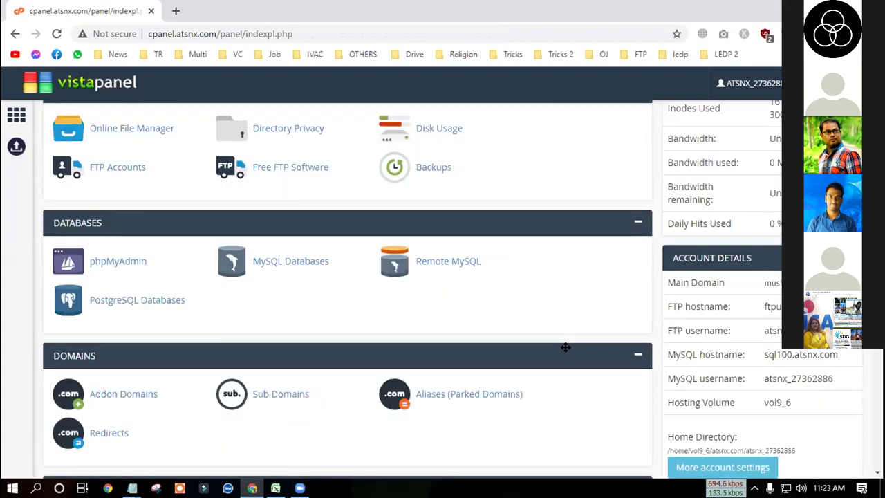
pyautogui.scroll(-4, 286, 349)
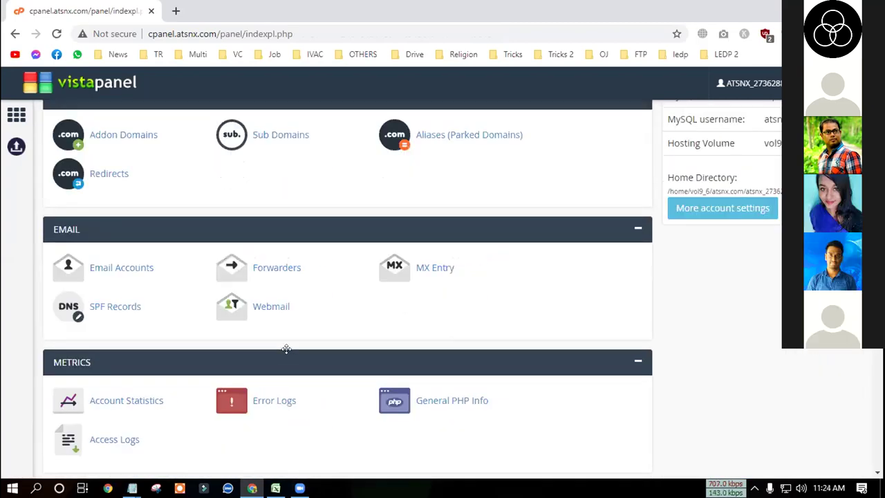
pyautogui.scroll(-5, 286, 349)
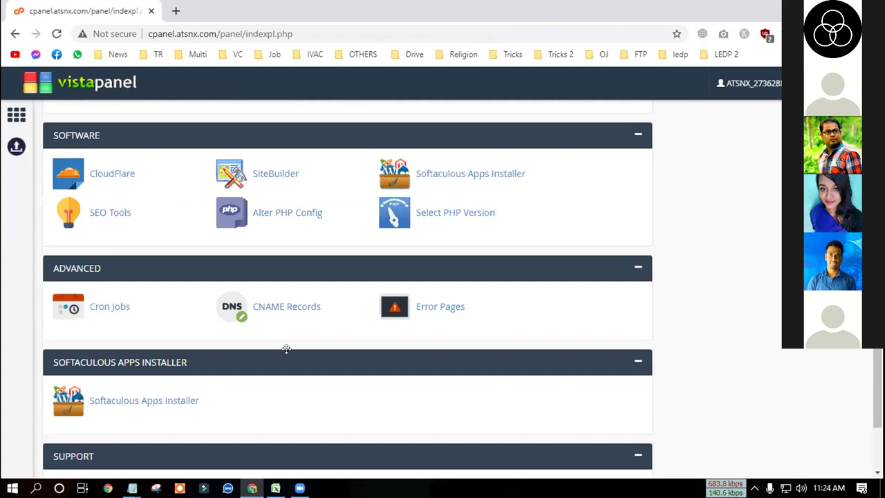
pyautogui.scroll(-3, 286, 349)
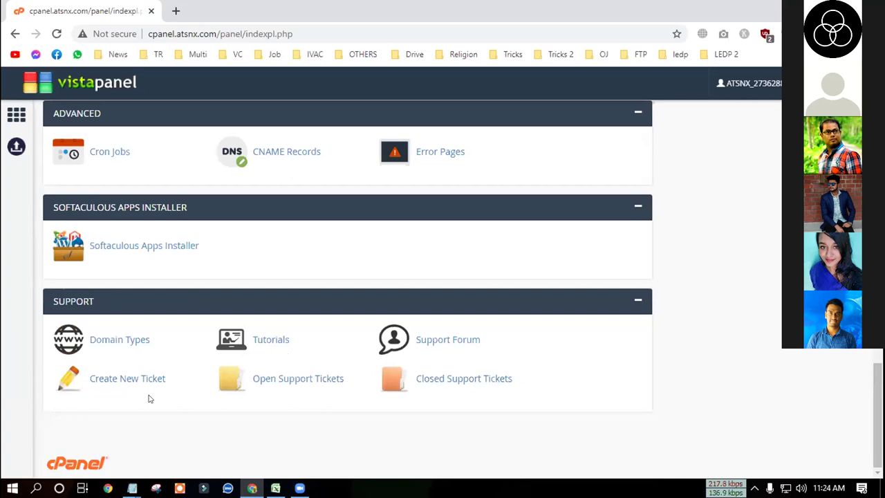
pyautogui.scroll(10, 147, 399)
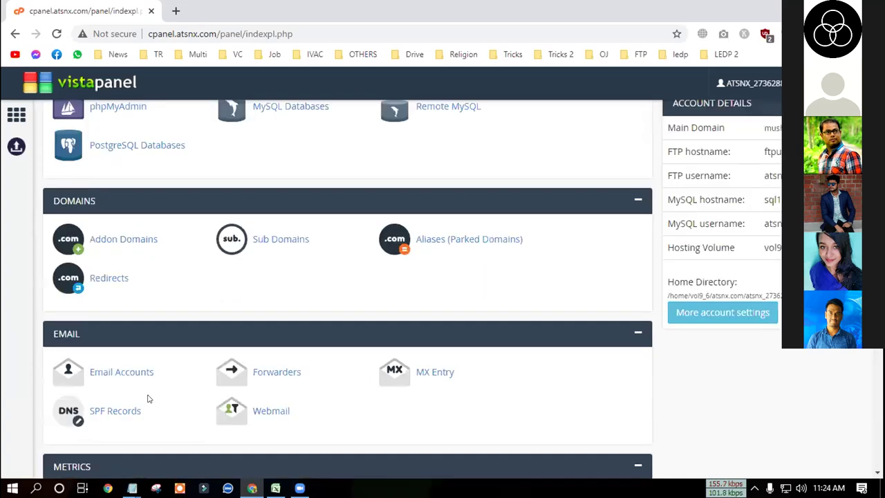
pyautogui.scroll(5, 147, 399)
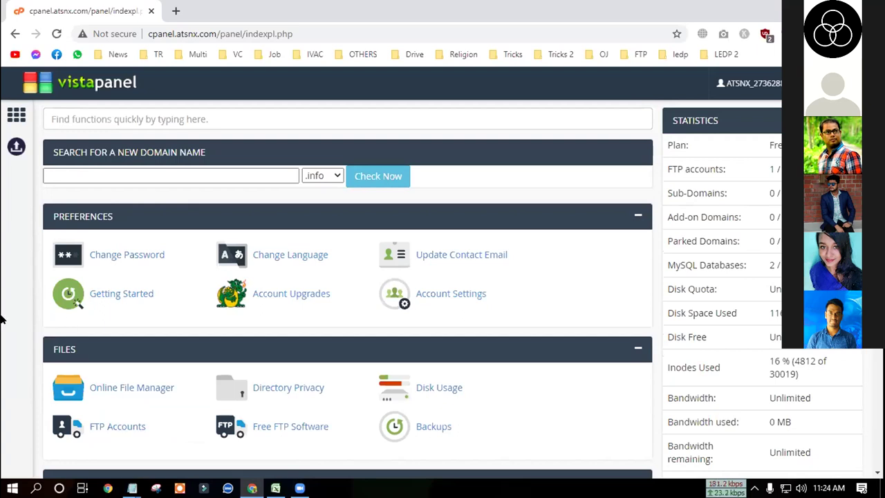
# Launch Softaculous Apps Installer from the Software section in a new tab
pyautogui.scroll(-1, 4, 379)
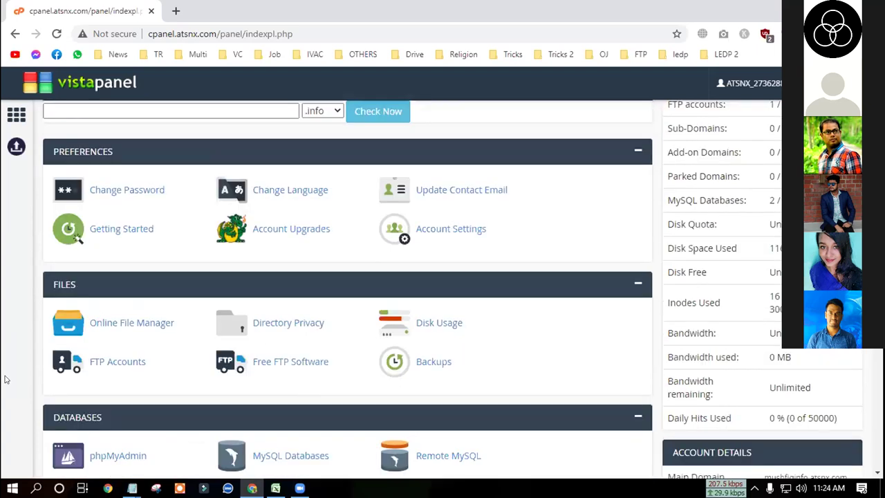
pyautogui.scroll(-2, 4, 379)
pyautogui.scroll(-2, 4, 379)
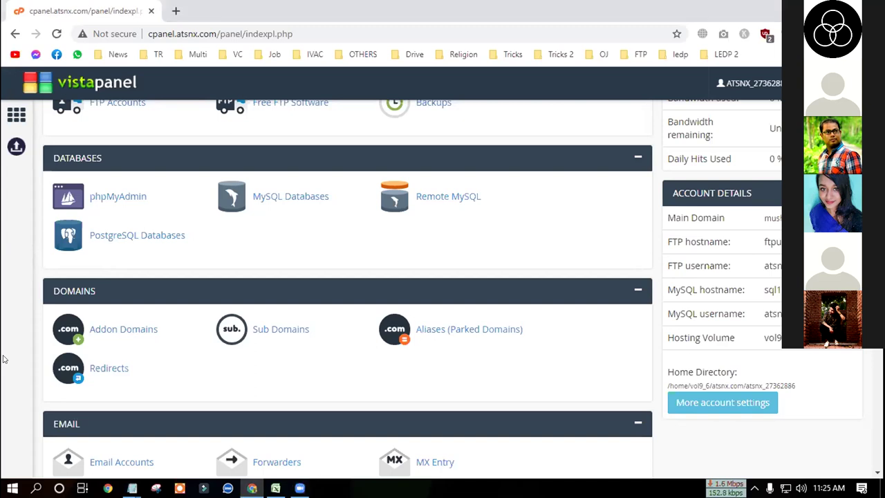
pyautogui.scroll(3, 206, 360)
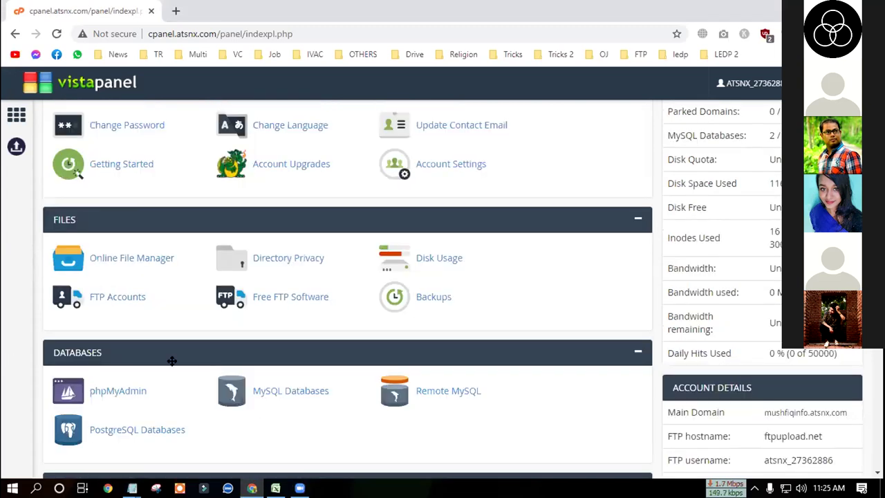
pyautogui.scroll(2, 160, 365)
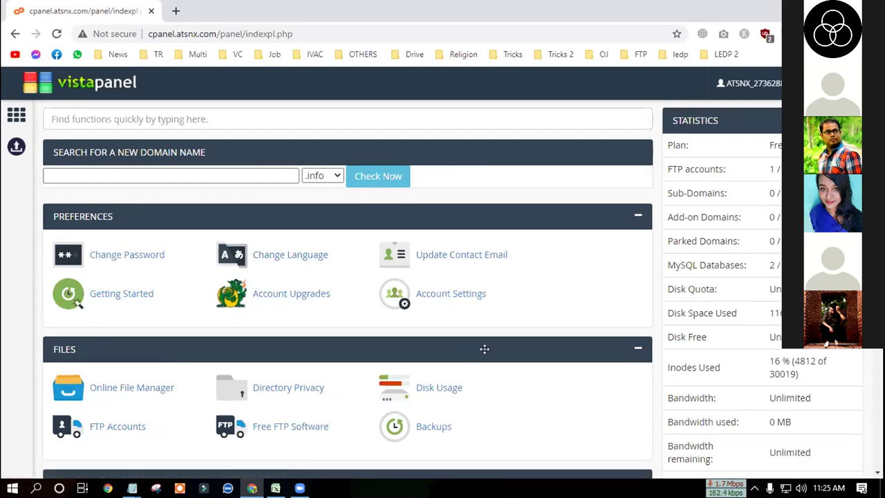
pyautogui.scroll(-3, 464, 377)
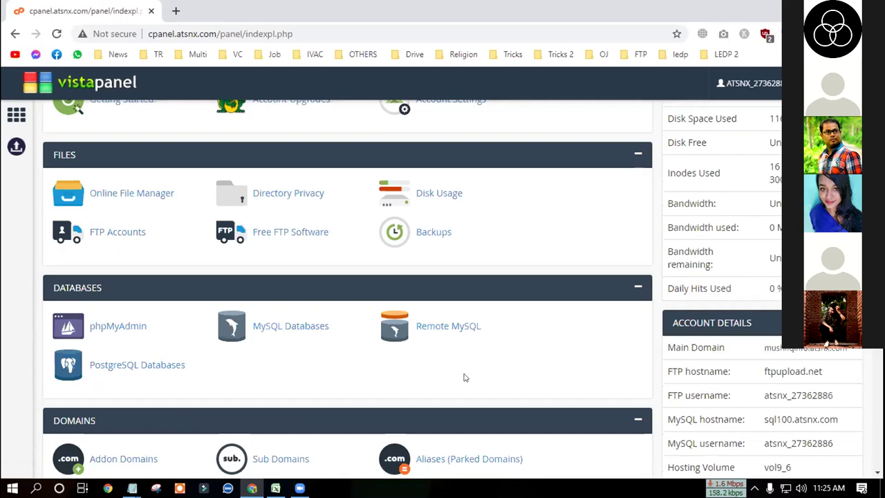
pyautogui.scroll(-10, 464, 377)
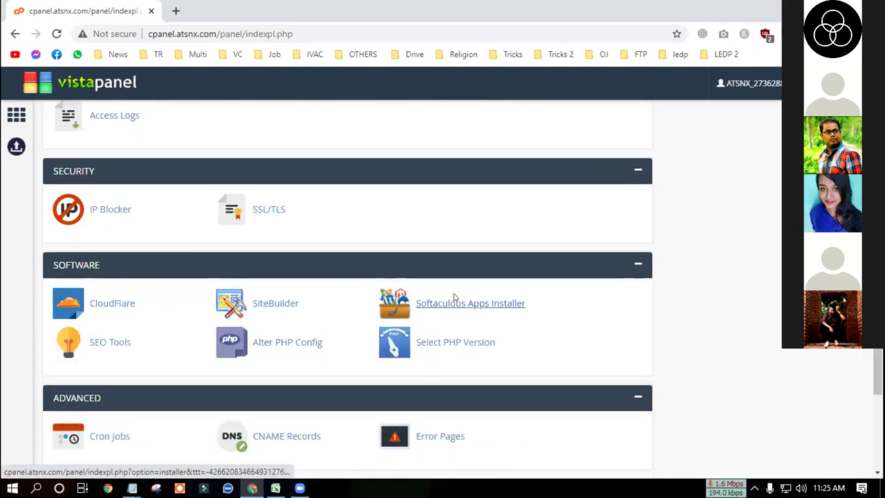
pyautogui.click(454, 303)
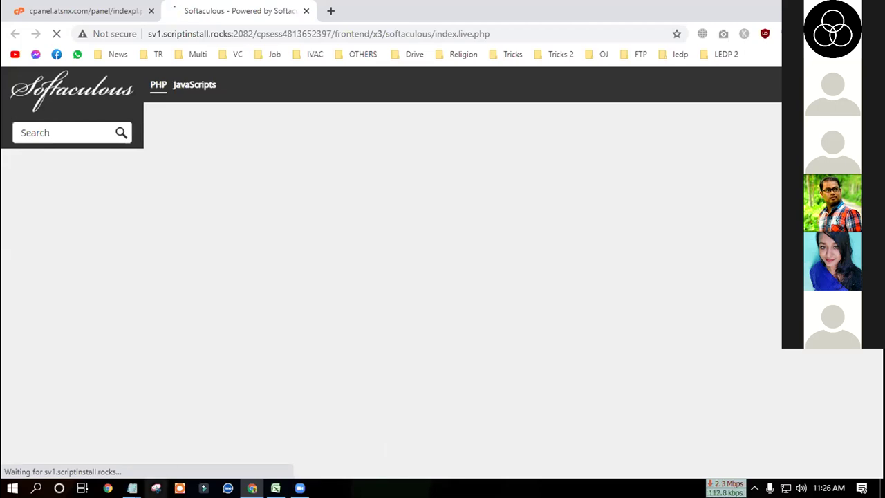
# Wait for the Softaculous dashboard to show 2 installations and Top Scripts like WordPress
pyautogui.moveTo(132, 488)
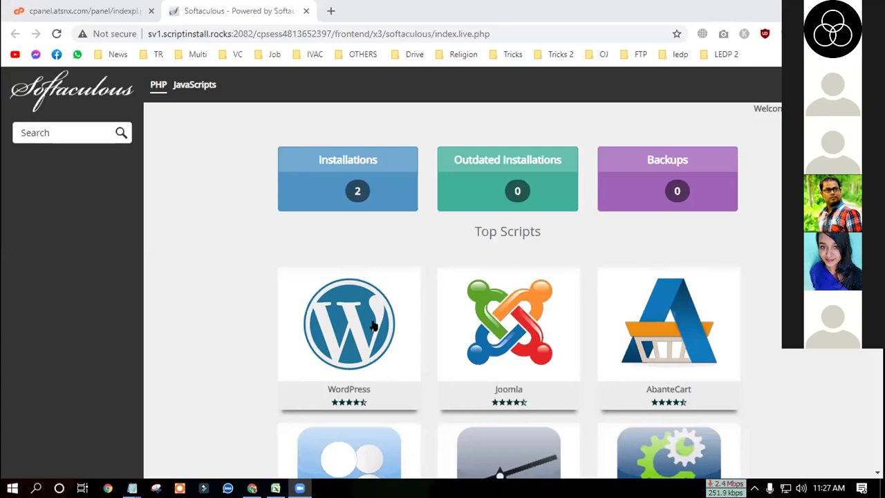
# View the WordPress script overview, then open the Installations list of two WordPress 5.5.3 sites
pyautogui.scroll(-2, 347, 201)
pyautogui.click(347, 202)
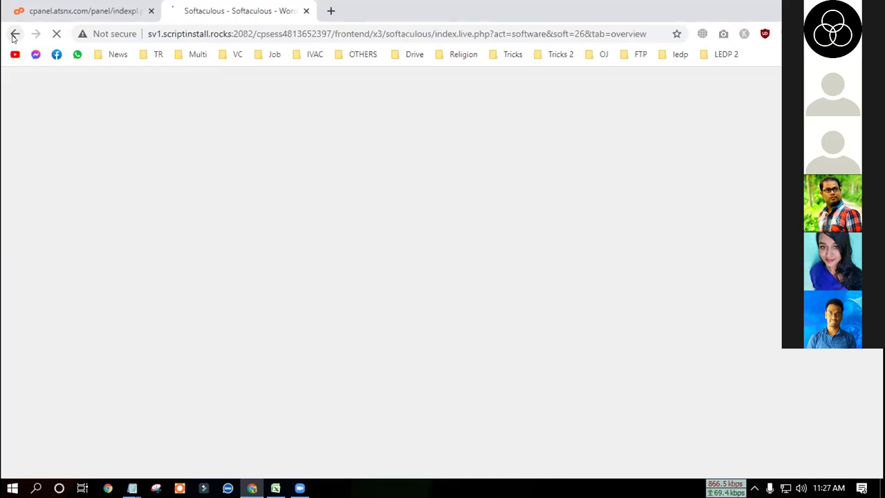
pyautogui.click(14, 34)
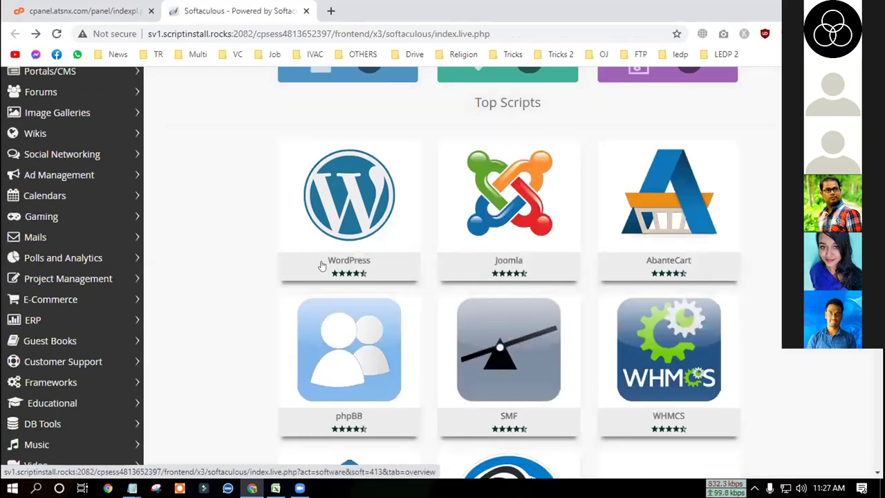
pyautogui.scroll(2, 329, 185)
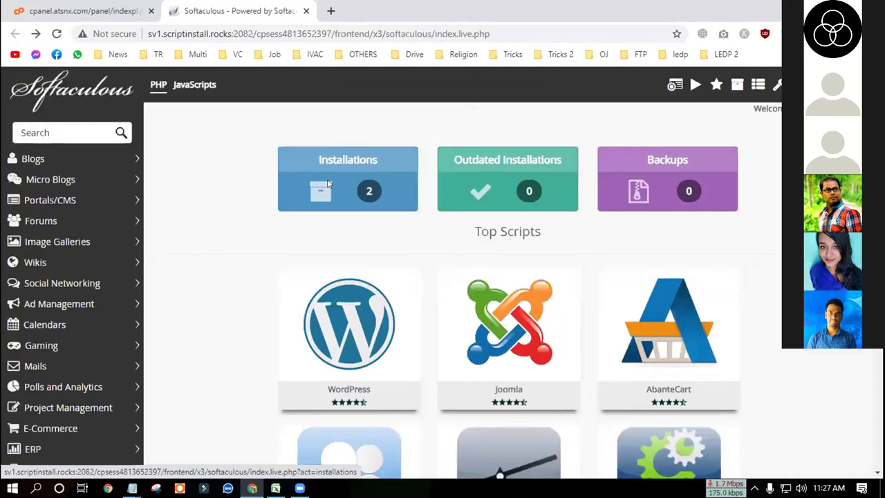
pyautogui.click(329, 184)
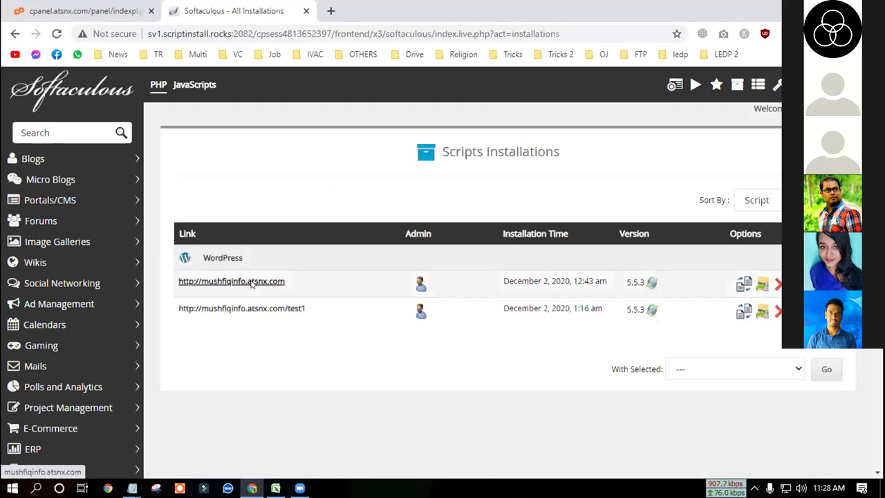
# Open the root WordPress site in a new tab and look over its Hello world! post
pyautogui.click(253, 284)
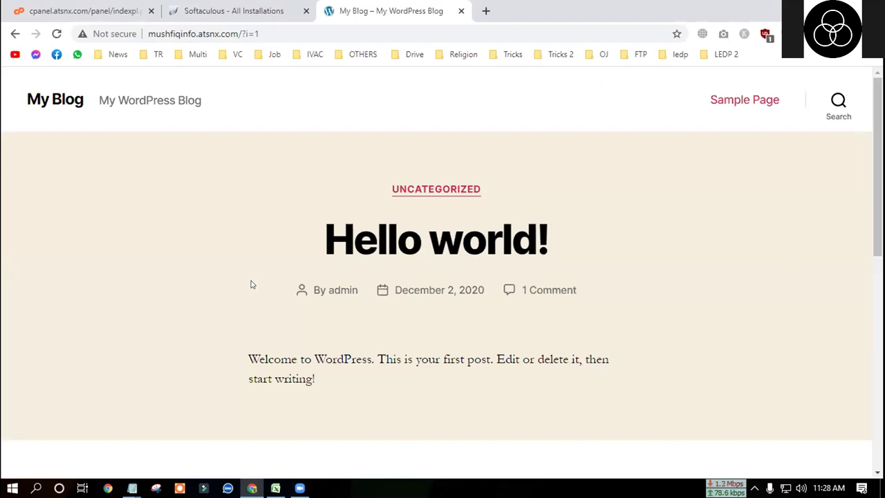
pyautogui.scroll(-10, 356, 290)
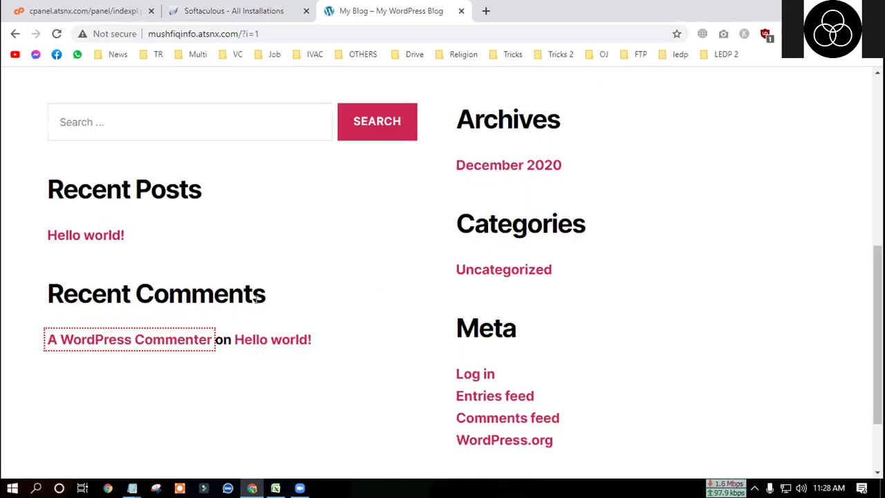
pyautogui.scroll(10, 256, 300)
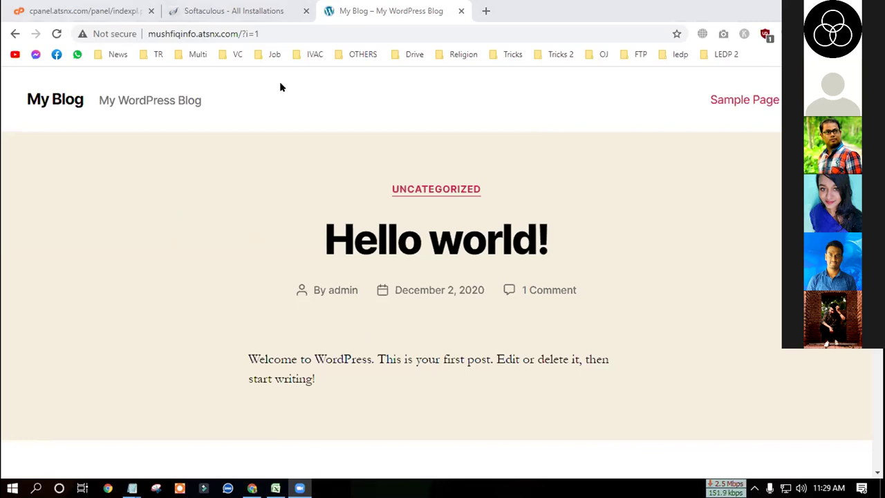
# Replace ?i=1 with wp-admin in the blog address to reach the login page
pyautogui.click(286, 30)
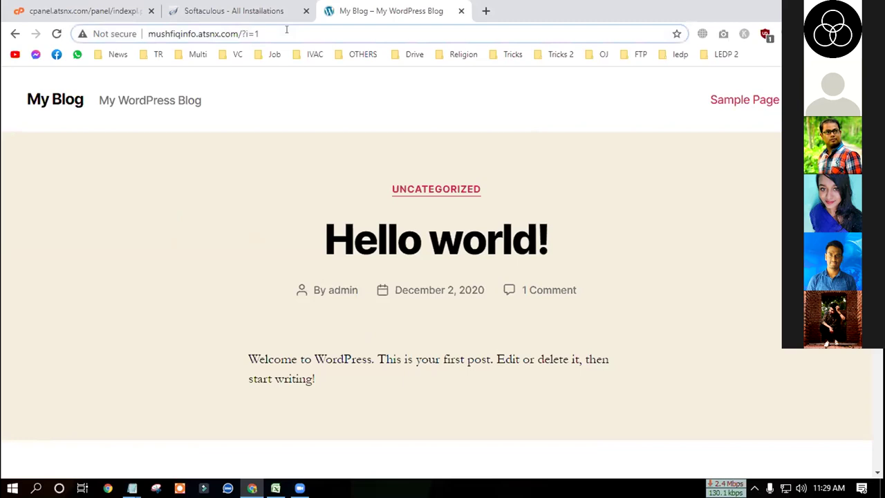
pyautogui.press('BackSpace')
pyautogui.press('BackSpace')
pyautogui.press('BackSpace')
pyautogui.press('BackSpace')
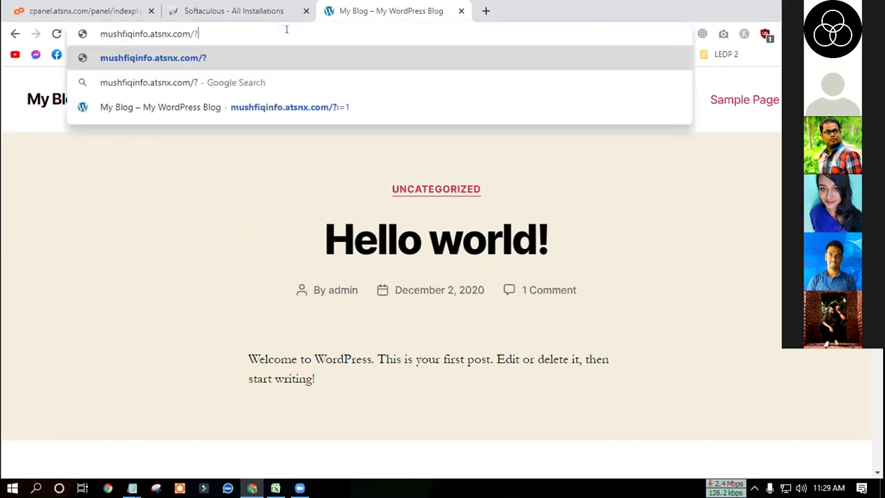
pyautogui.write('wp-admin')
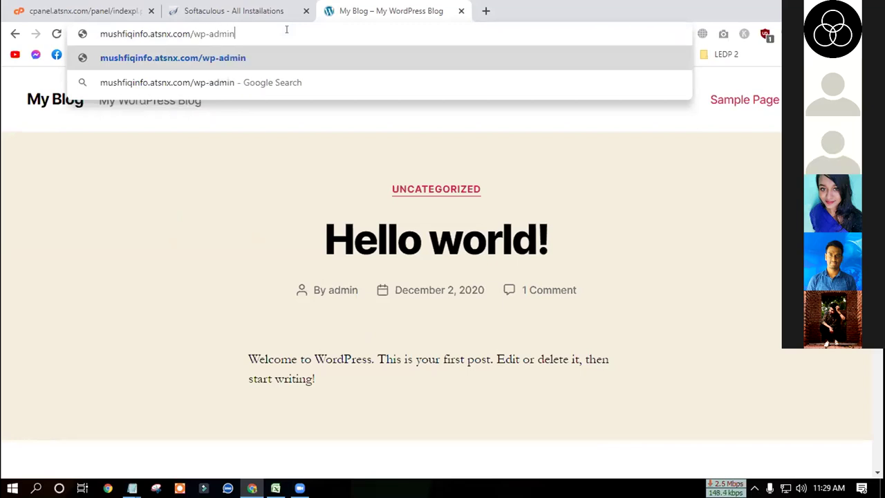
pyautogui.press('Return')
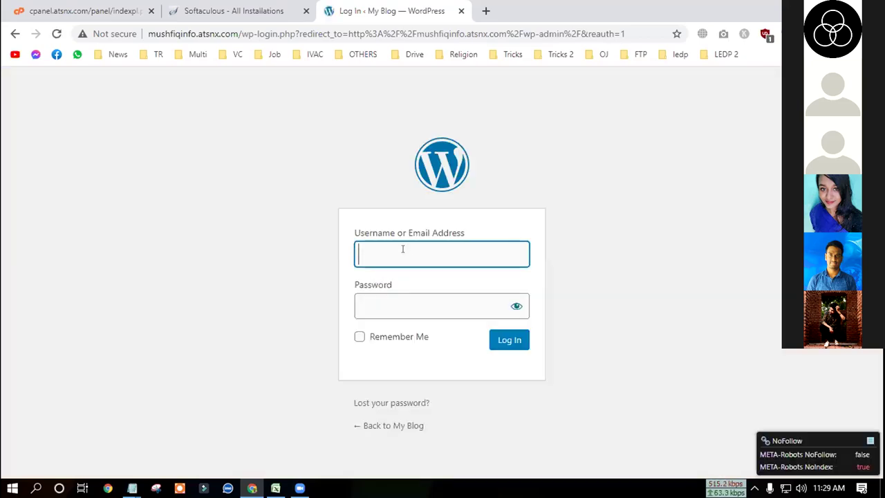
# Sign in to the blog as admin with the account password
pyautogui.write('admin')
pyautogui.press('Tab')
pyautogui.write('••••••••••••')
pyautogui.press('Return')
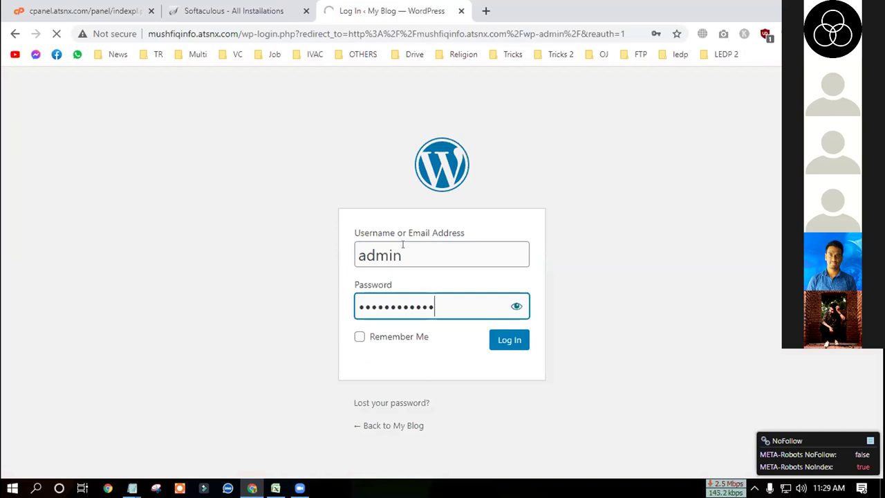
pyautogui.click(509, 340)
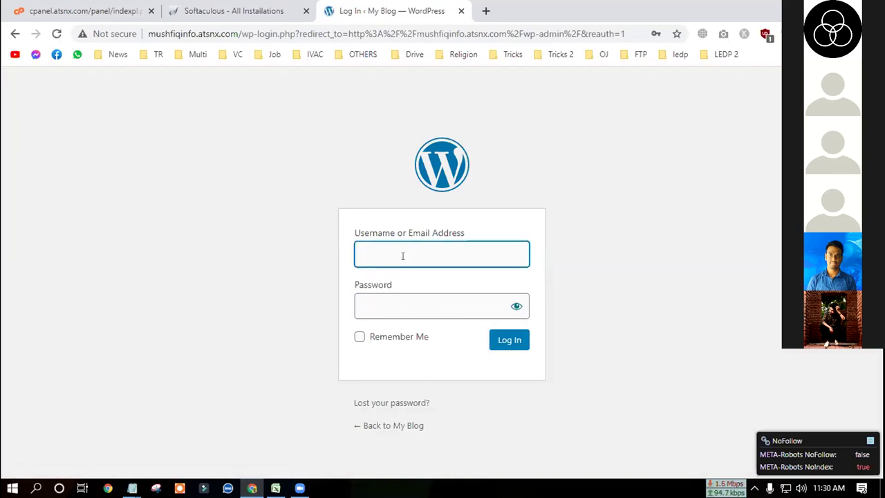
# Re-enter username admin and a corrected password and resubmit; the password is rejected
pyautogui.press('BackSpace')
pyautogui.press('BackSpace')
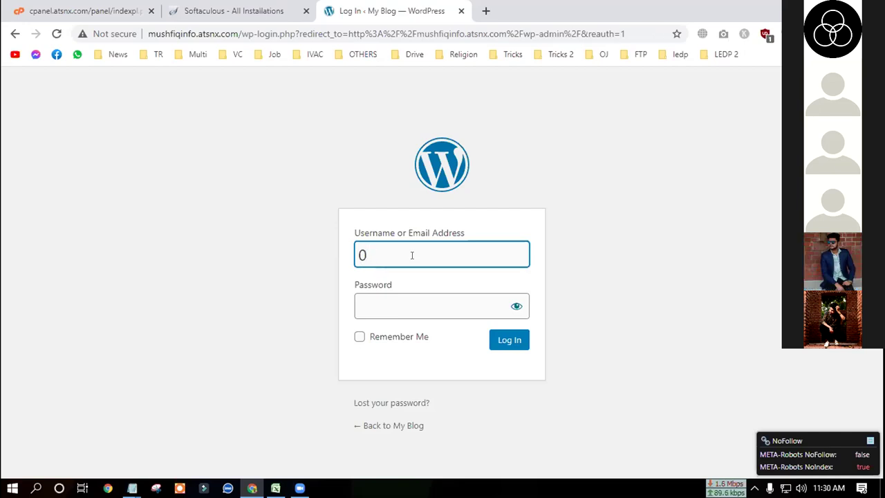
pyautogui.press('Tab')
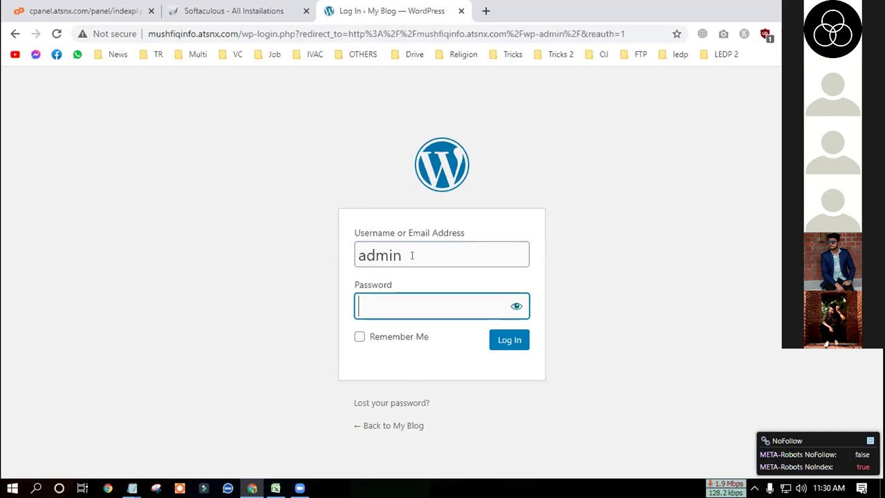
pyautogui.click(509, 340)
pyautogui.click(509, 340)
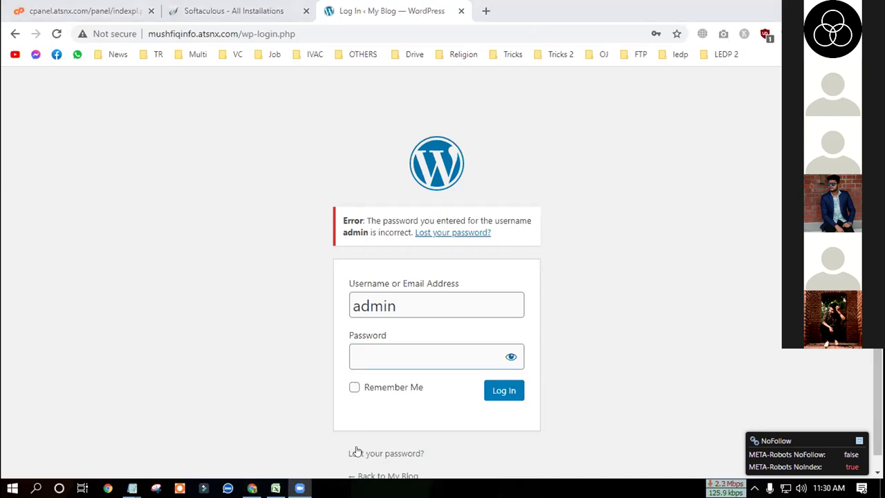
# Select the username in the failed login form, then switch back to Softaculous All Installations
pyautogui.click(402, 351)
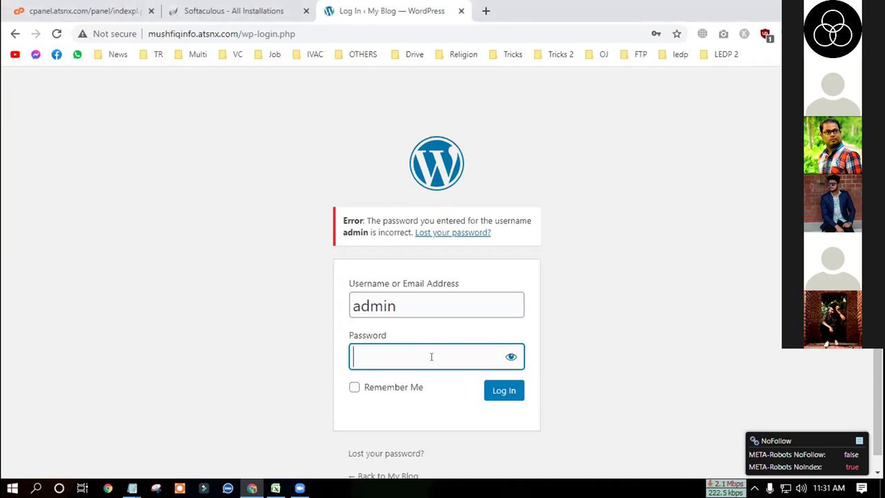
pyautogui.hotkey('shift', 'Tab')
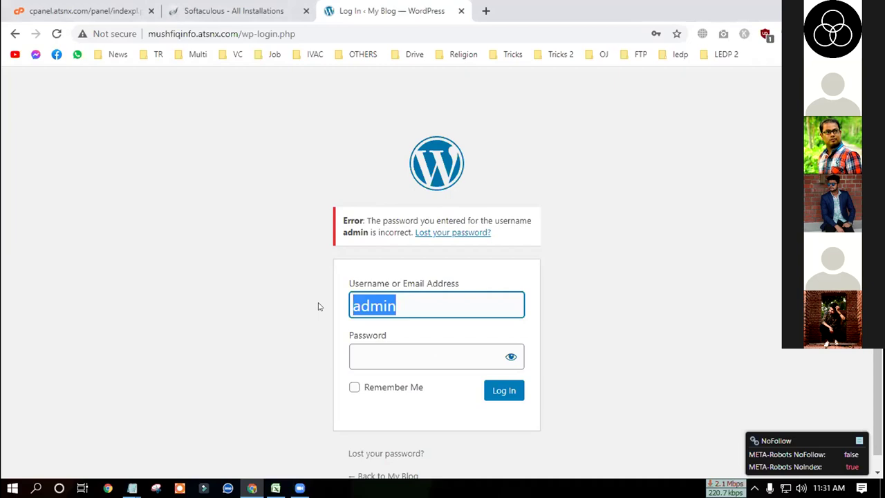
pyautogui.click(423, 356)
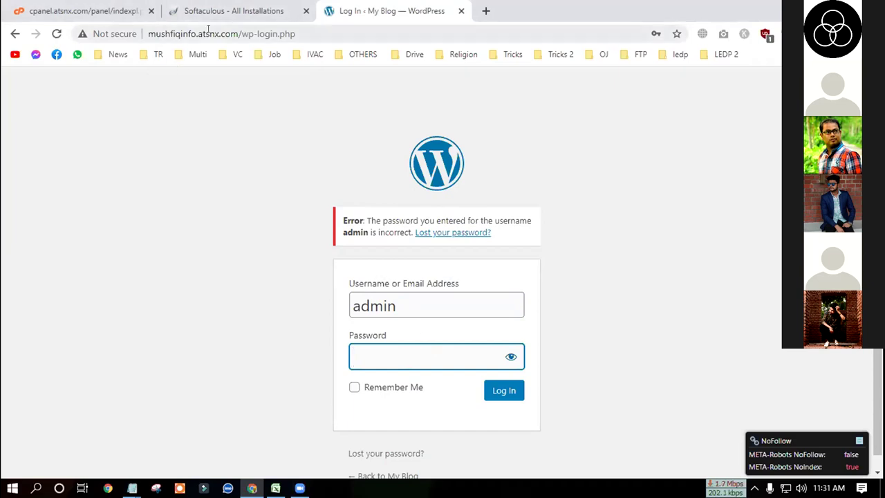
pyautogui.click(415, 306)
pyautogui.moveTo(454, 302); pyautogui.dragTo(349, 298)
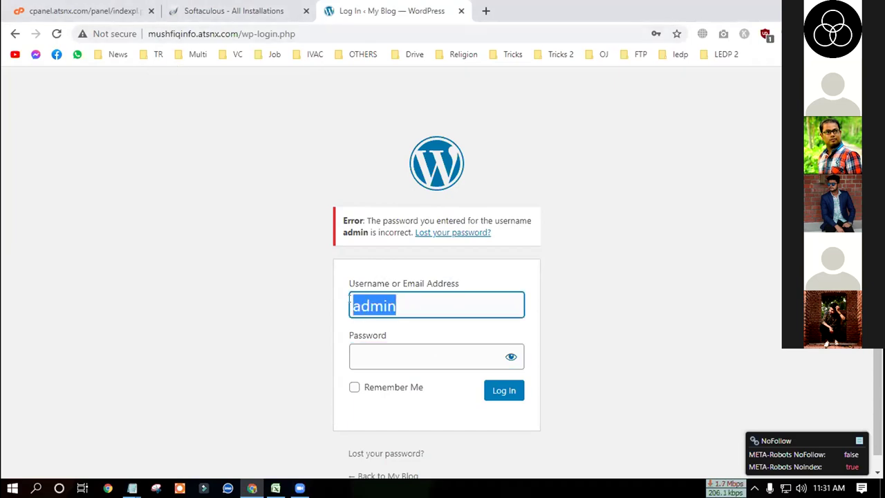
pyautogui.press('Tab')
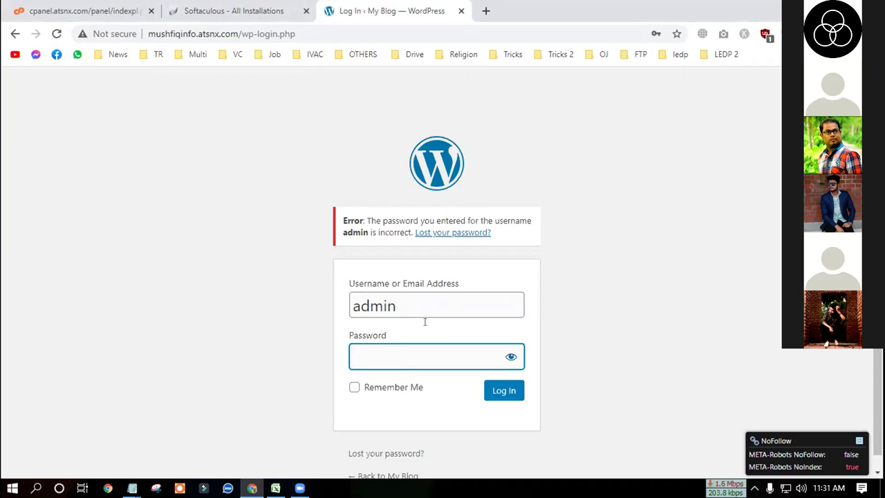
pyautogui.click(193, 8)
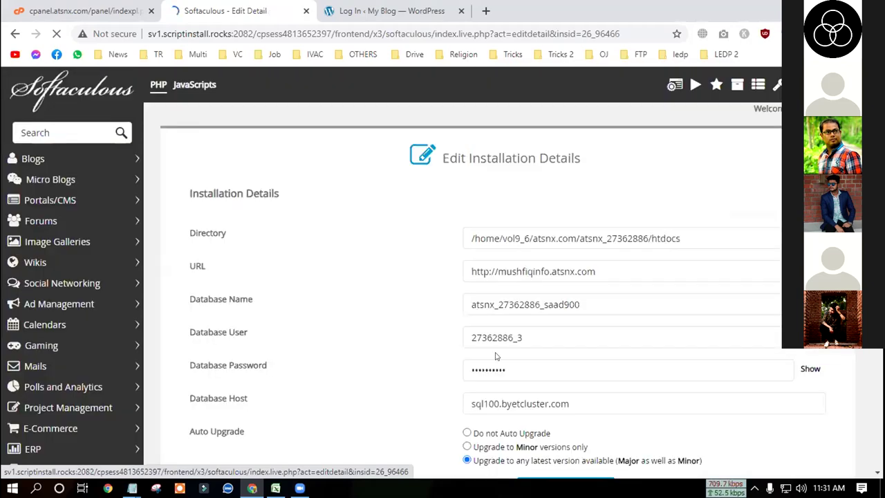
# Reveal and then re-mask the Database Password on the Edit Installation Details page
pyautogui.scroll(-1, 559, 299)
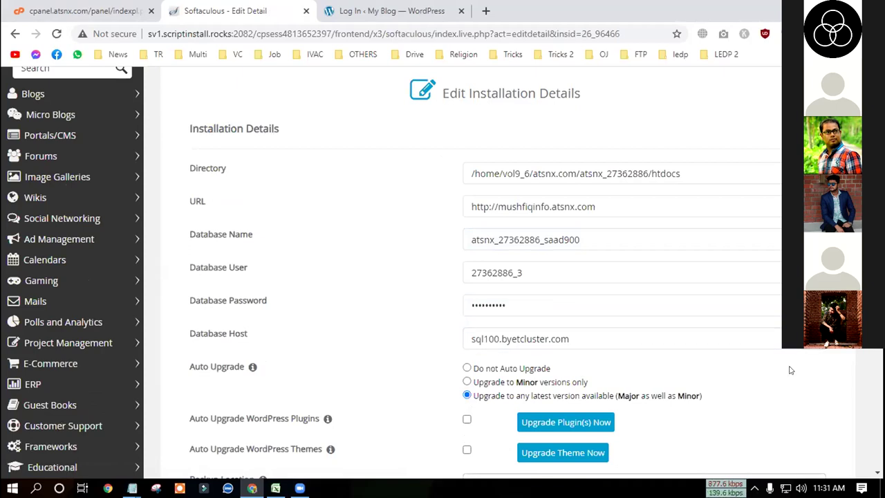
pyautogui.scroll(1, 813, 369)
pyautogui.click(810, 368)
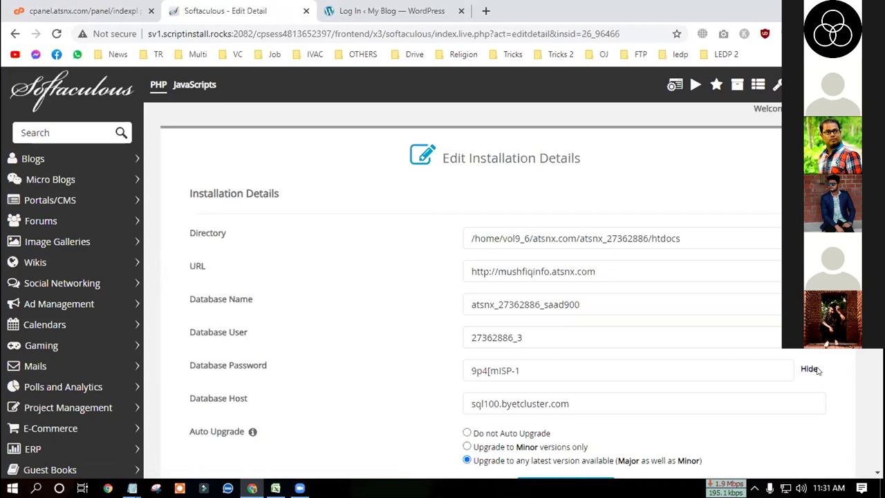
pyautogui.click(813, 369)
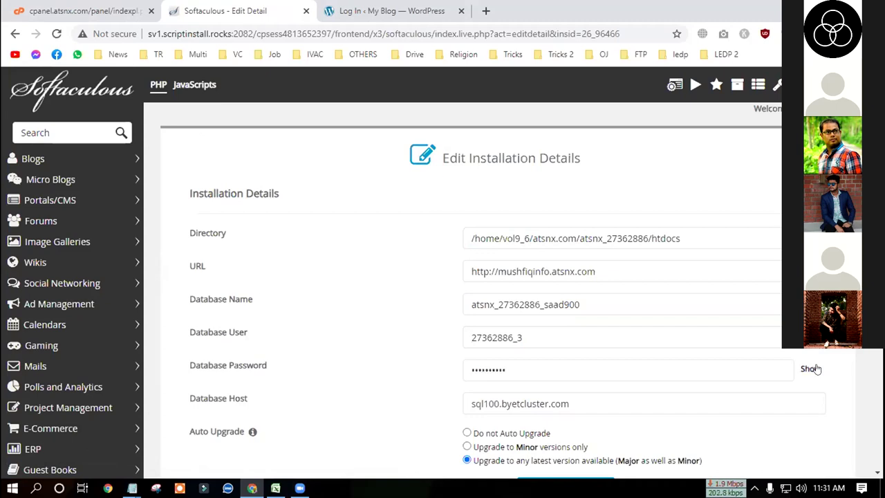
# Scroll through the Admin Account and Install Plugin(s) sections and back up
pyautogui.scroll(-5, 814, 369)
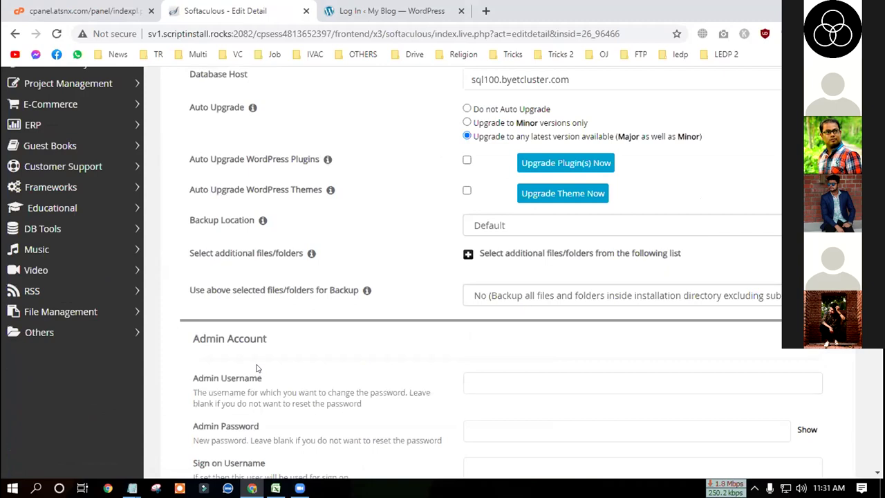
pyautogui.scroll(-4, 256, 367)
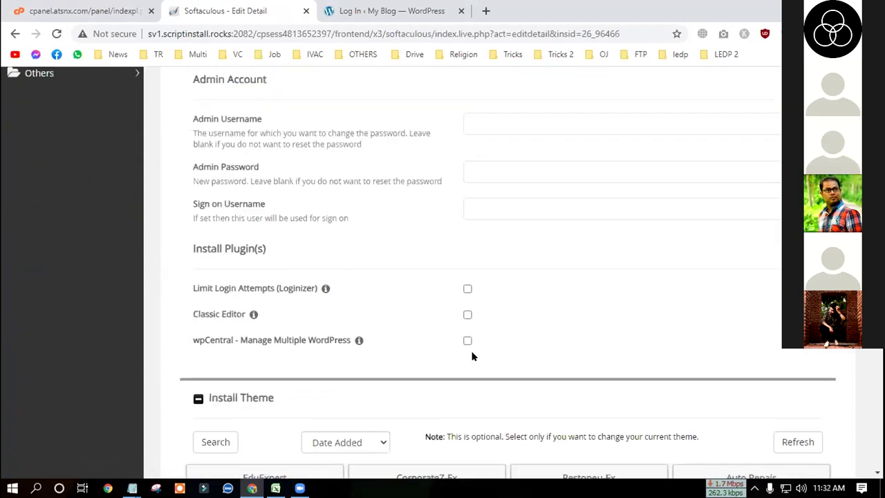
pyautogui.scroll(2, 472, 356)
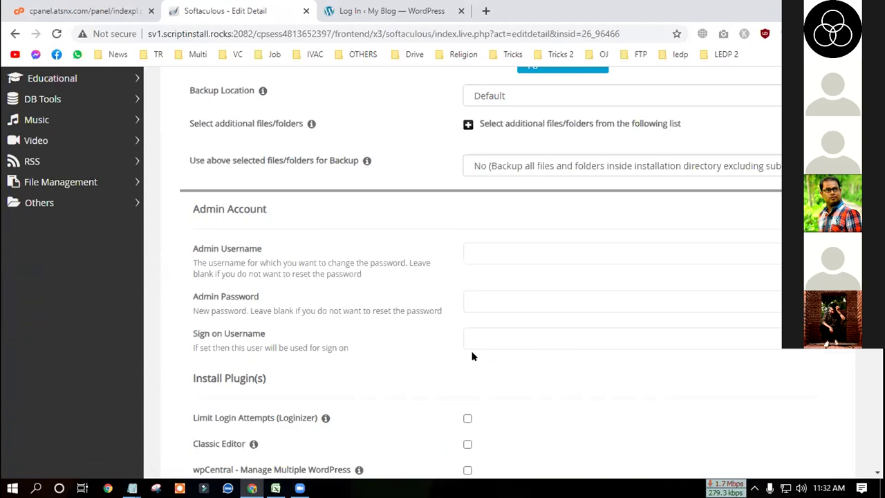
pyautogui.scroll(-3, 472, 356)
pyautogui.scroll(-3, 472, 356)
pyautogui.scroll(3, 474, 355)
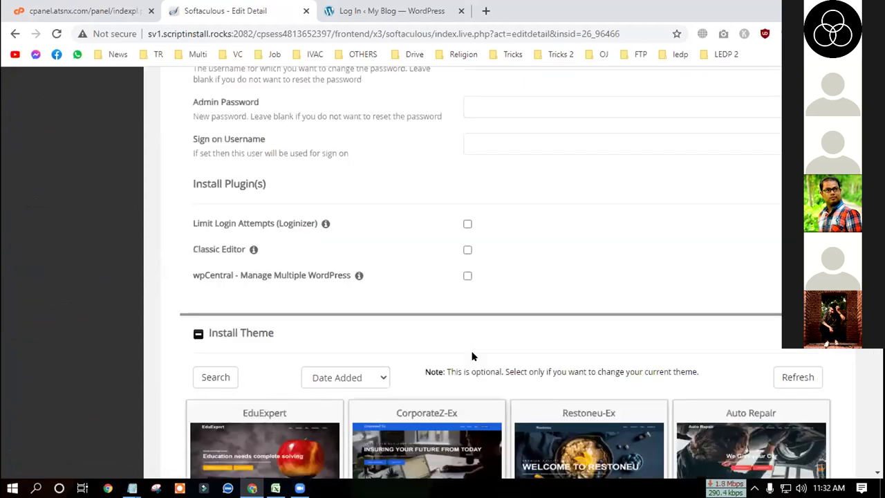
pyautogui.scroll(2, 302, 310)
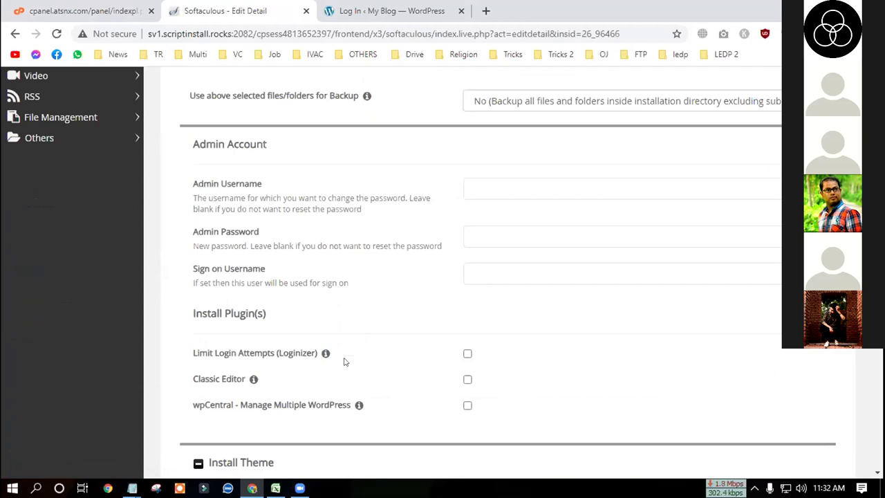
pyautogui.scroll(2, 368, 367)
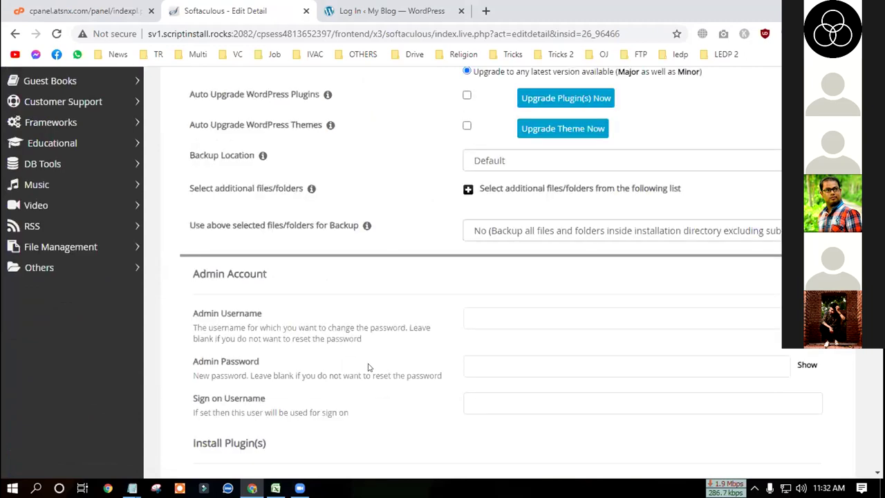
pyautogui.scroll(1, 369, 367)
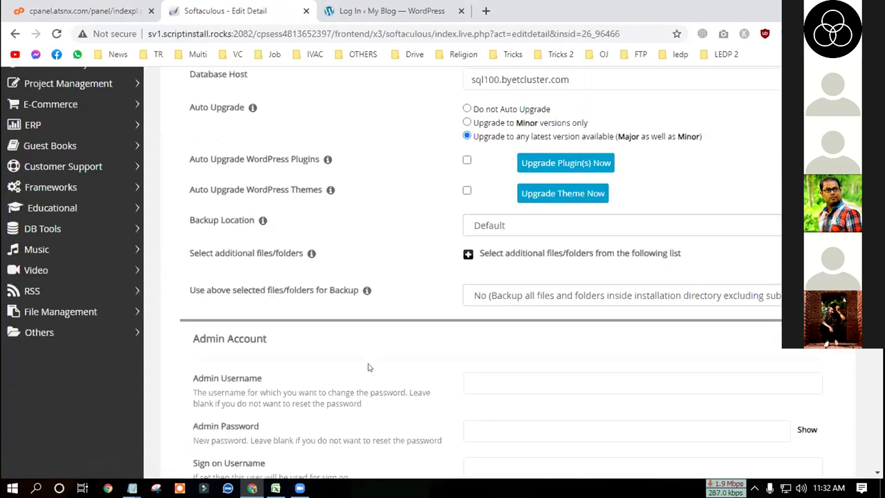
pyautogui.scroll(2, 368, 367)
pyautogui.scroll(2, 367, 367)
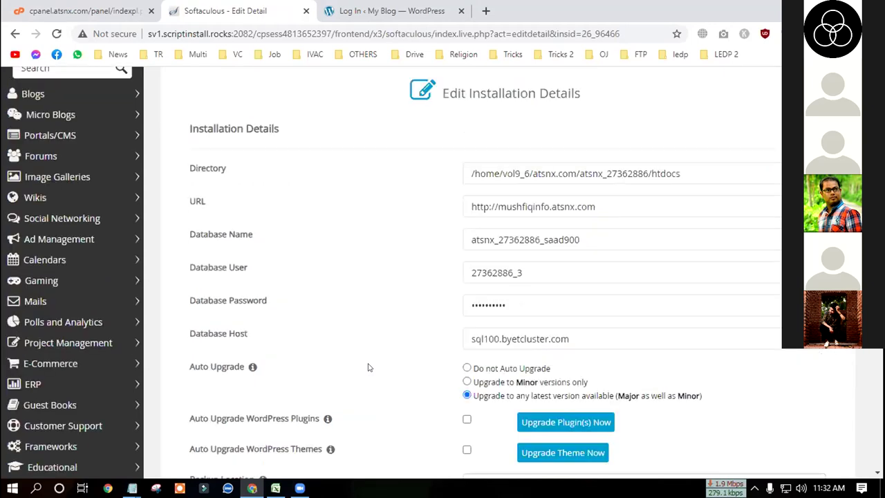
pyautogui.scroll(1, 367, 367)
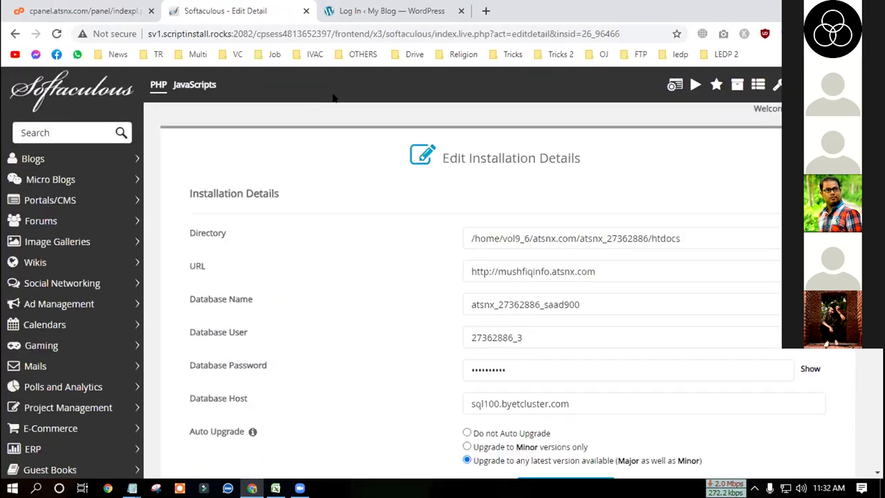
# Return to the WordPress Log In tab and copy the login page URL from the address bar
pyautogui.click(377, 8)
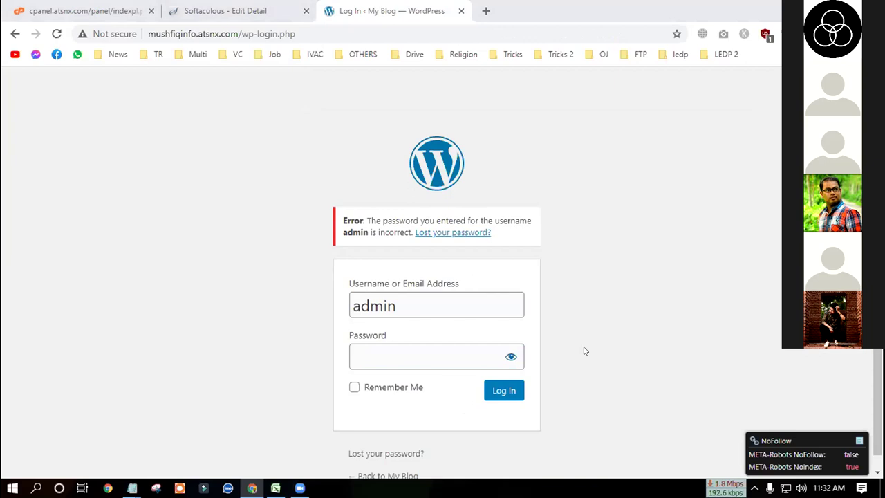
pyautogui.click(657, 369)
pyautogui.click(395, 349)
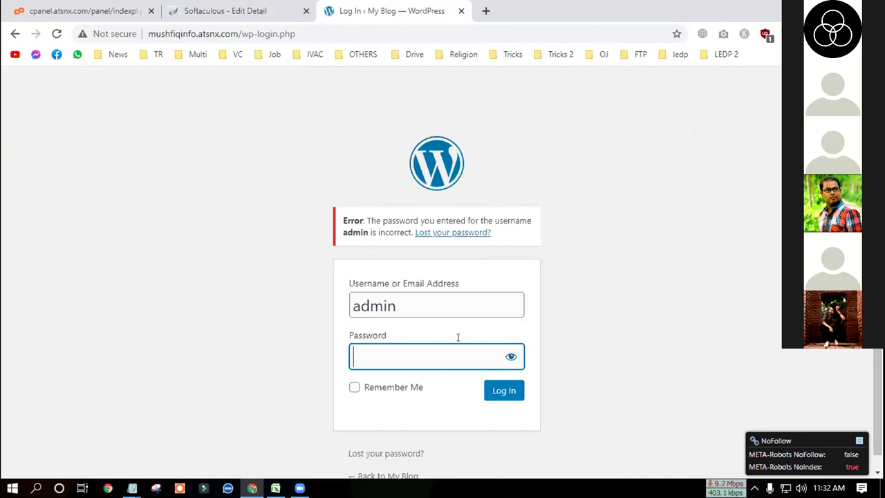
pyautogui.click(328, 35)
pyautogui.hotkey('ctrl', 'c')
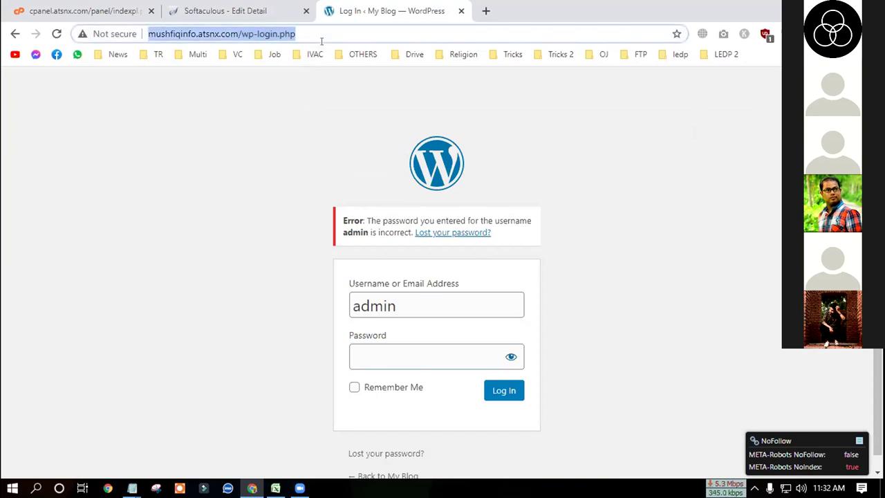
pyautogui.hotkey('alt', 'f')
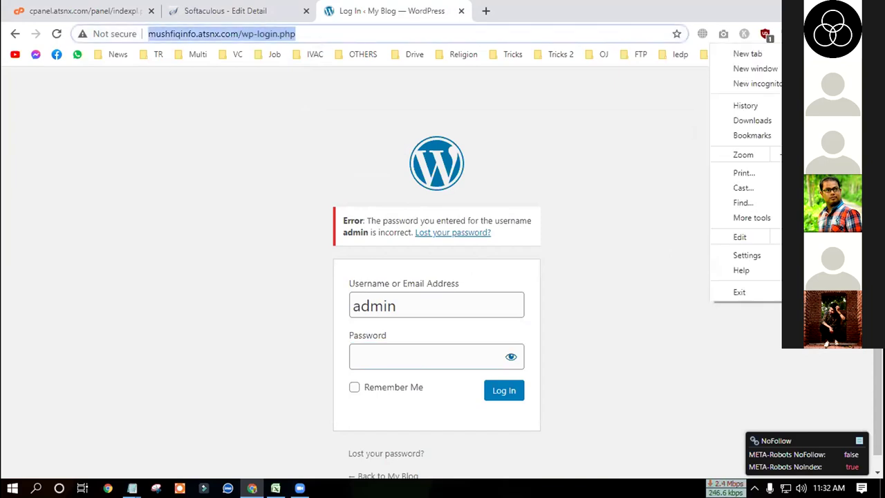
pyautogui.press('Escape')
# Open an incognito window with Ctrl+Shift+N and load the pasted wp-login.php address
pyautogui.hotkey('ctrl', 'shift', 'n')
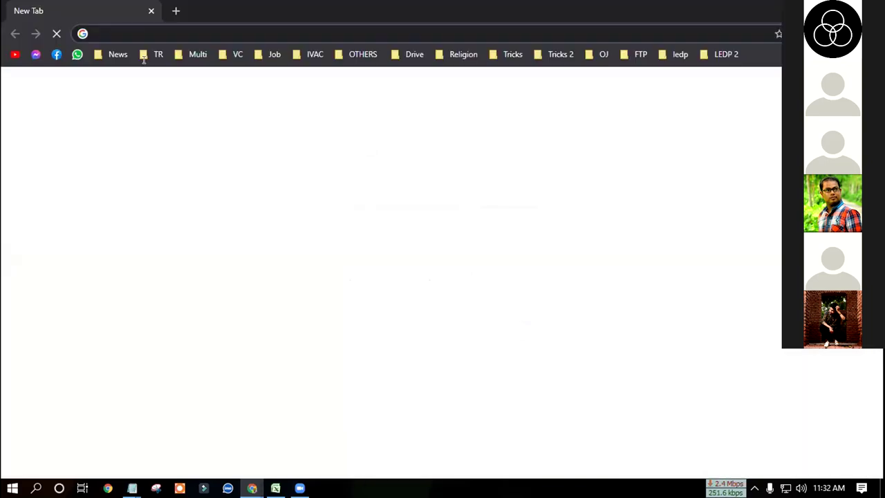
pyautogui.hotkey('ctrl', 'v')
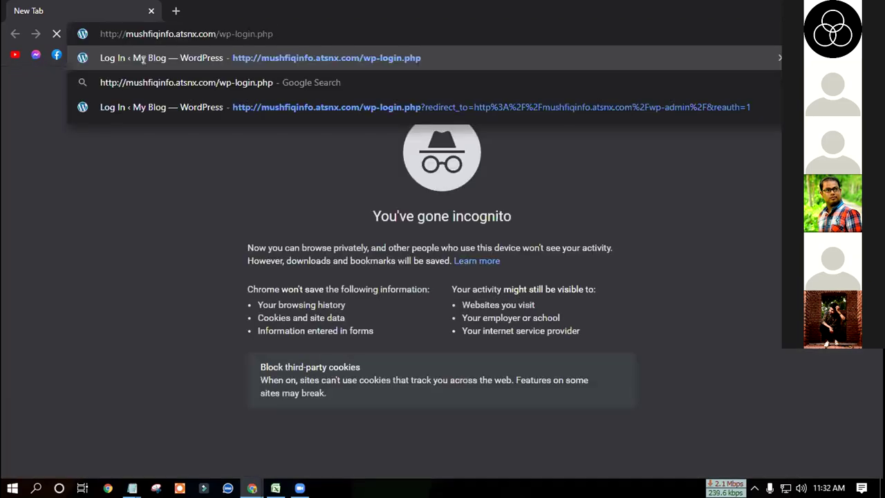
pyautogui.press('Return')
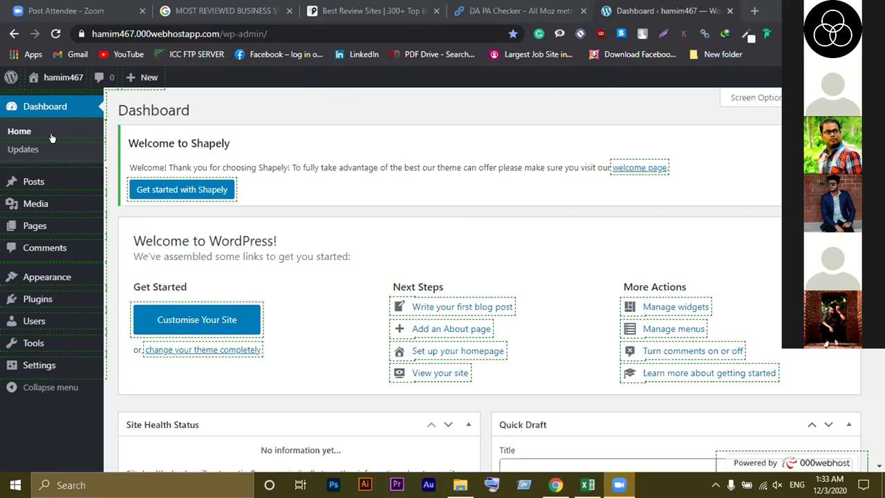
# Navigate the admin sidebar through Posts and Pages to Appearance > Themes
pyautogui.scroll(-5, 40, 138)
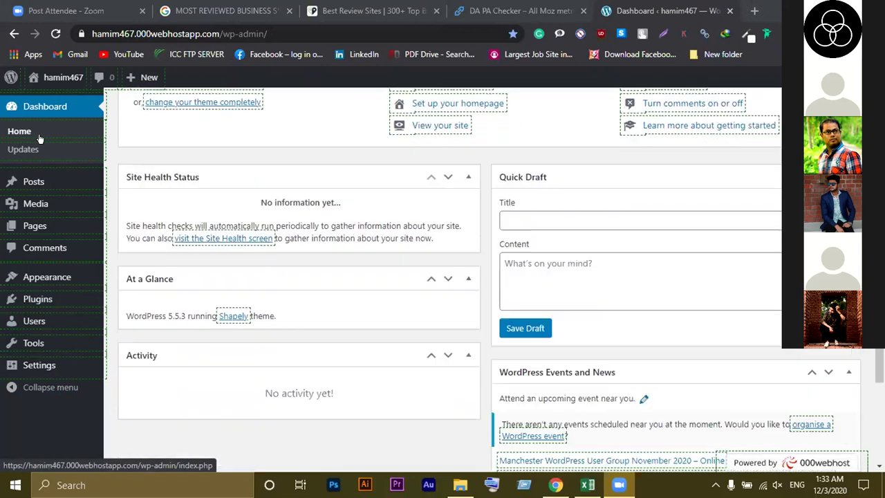
pyautogui.scroll(2, 39, 138)
pyautogui.scroll(1, 39, 138)
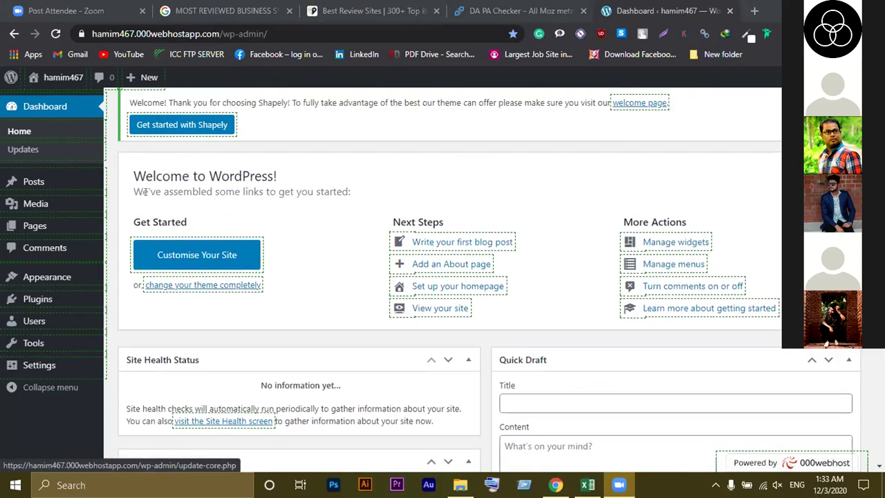
pyautogui.scroll(1, 235, 250)
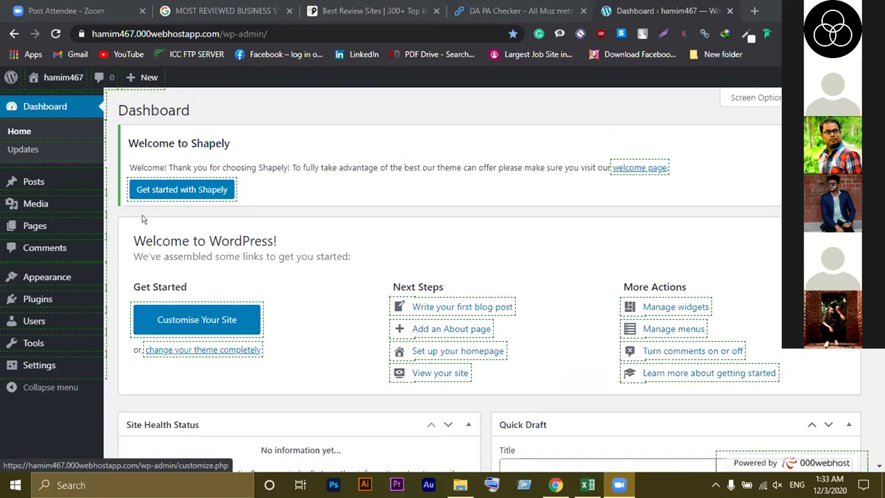
pyautogui.moveTo(73, 181)
pyautogui.click(140, 200)
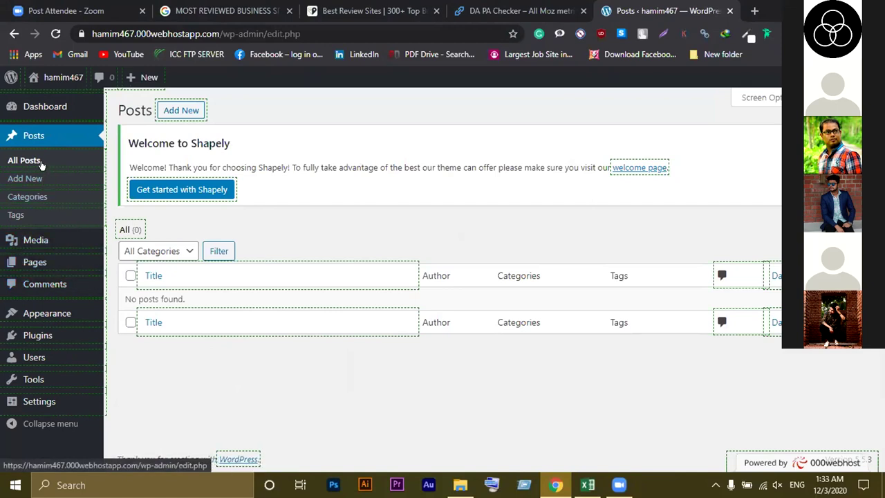
pyautogui.click(59, 268)
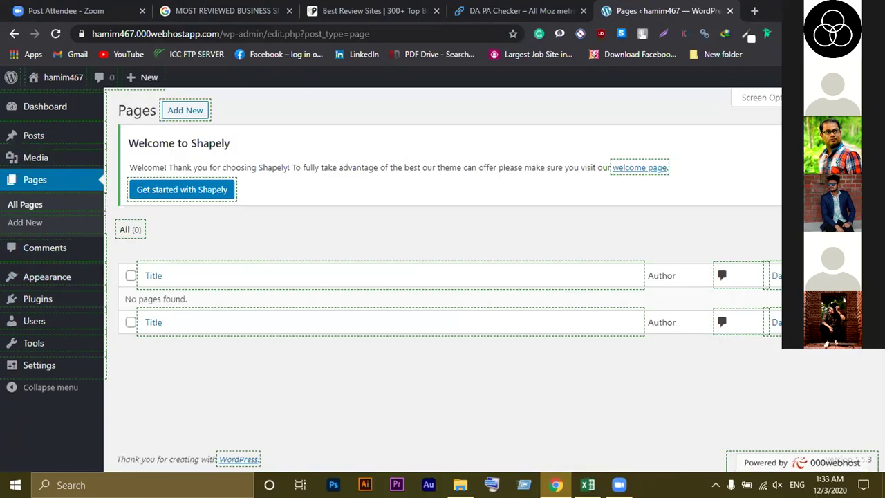
pyautogui.click(47, 280)
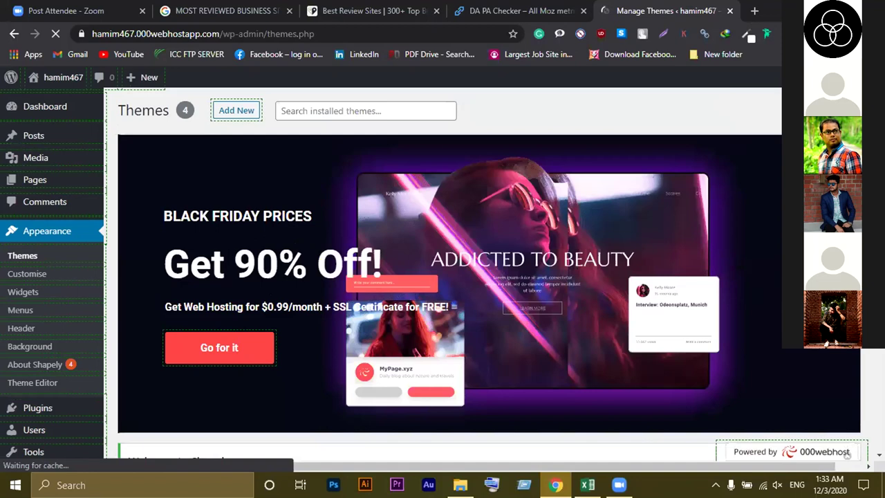
# Toggle the Upload Theme panel open, closed and open again on Add Themes
pyautogui.scroll(-2, 472, 298)
pyautogui.scroll(2, 472, 298)
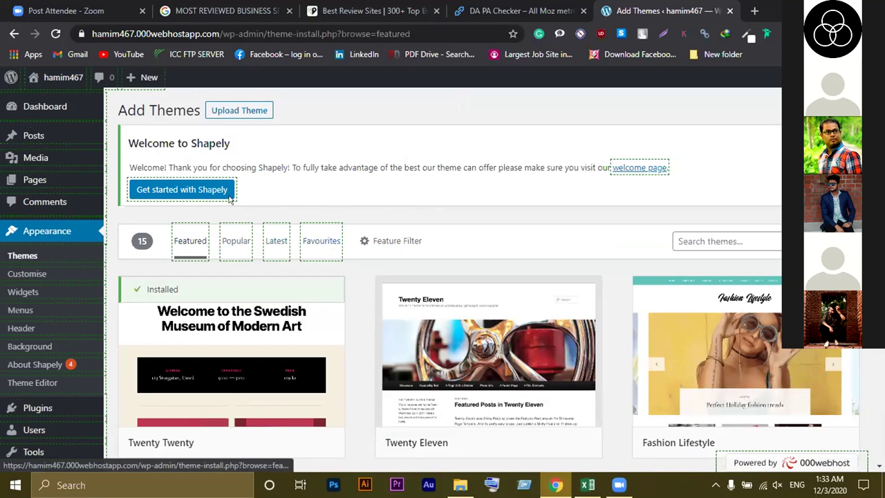
pyautogui.click(230, 113)
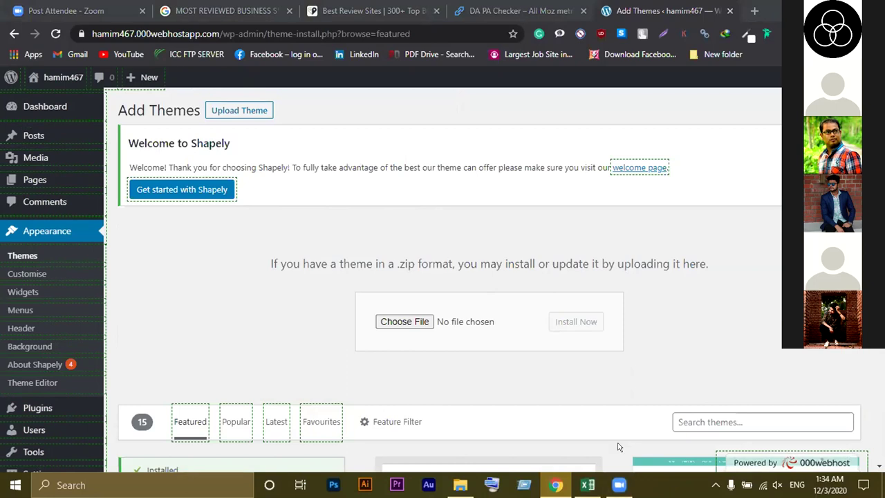
pyautogui.click(248, 112)
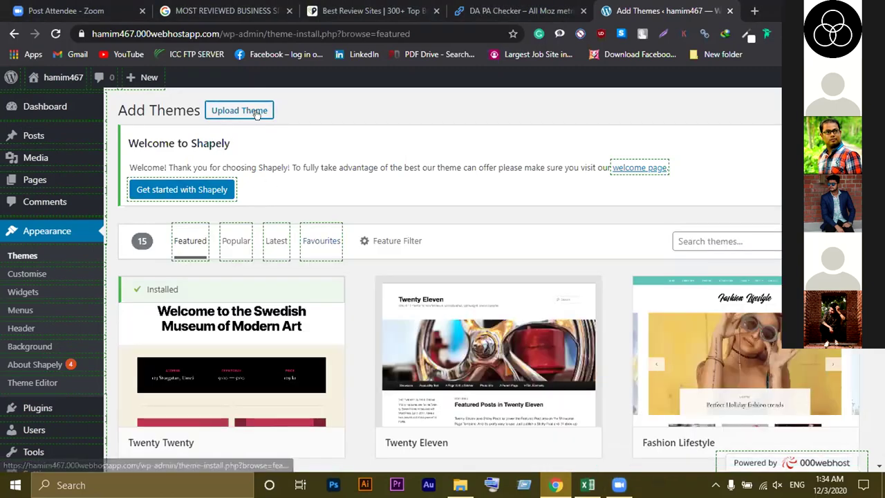
pyautogui.click(257, 112)
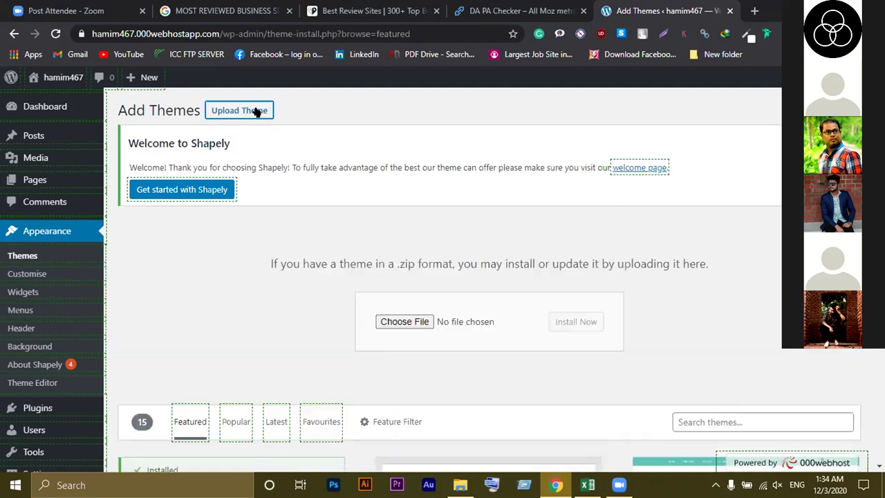
# Browse This PC, Documents and Downloads for the theme zip, then cancel without choosing
pyautogui.click(404, 321)
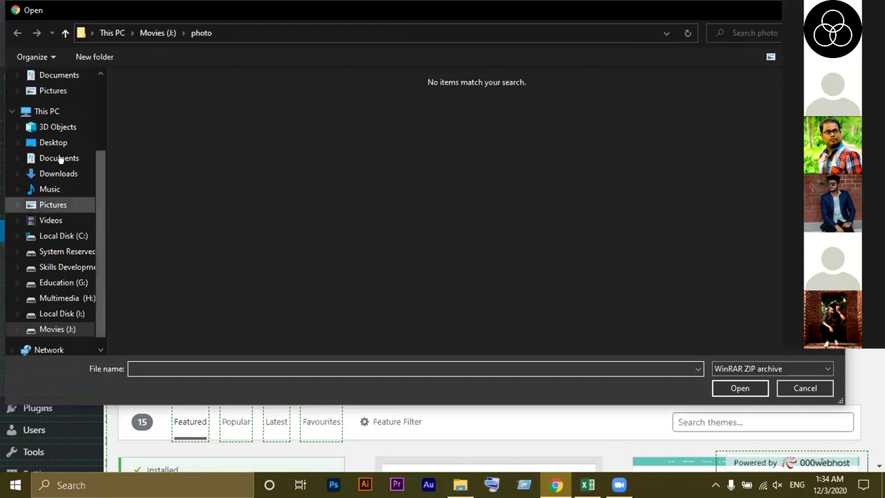
pyautogui.click(47, 111)
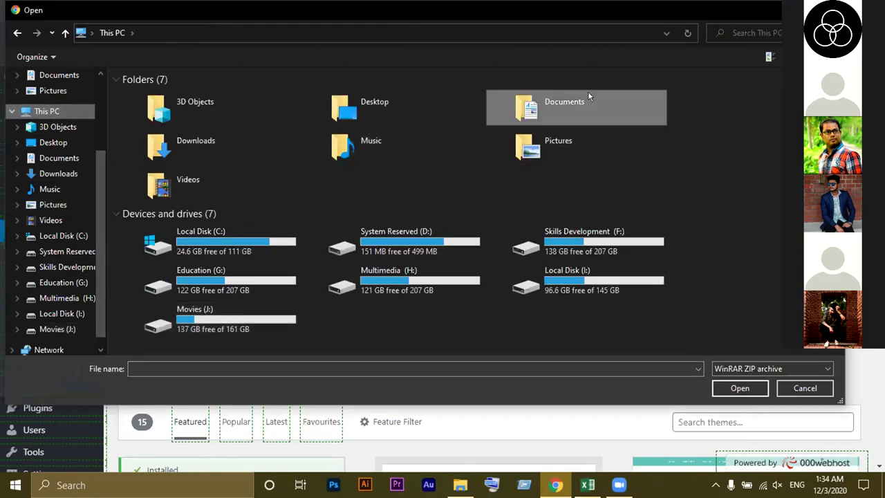
pyautogui.doubleClick(564, 104)
pyautogui.click(18, 32)
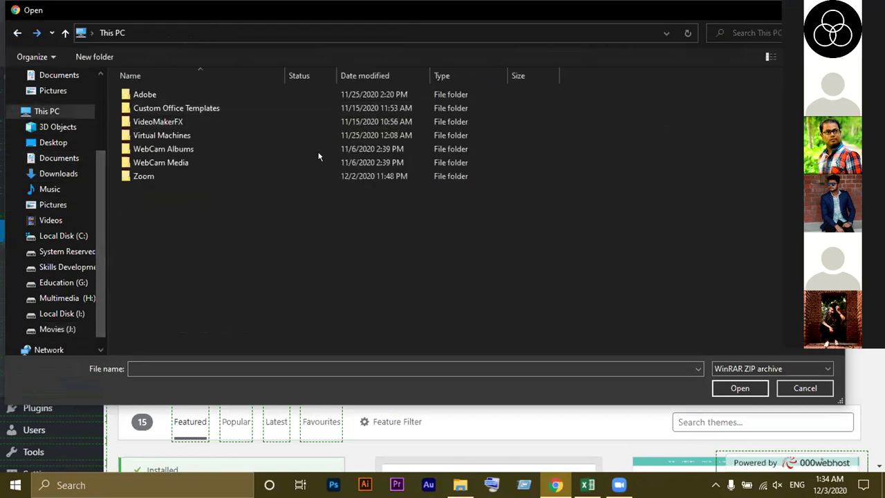
pyautogui.doubleClick(233, 149)
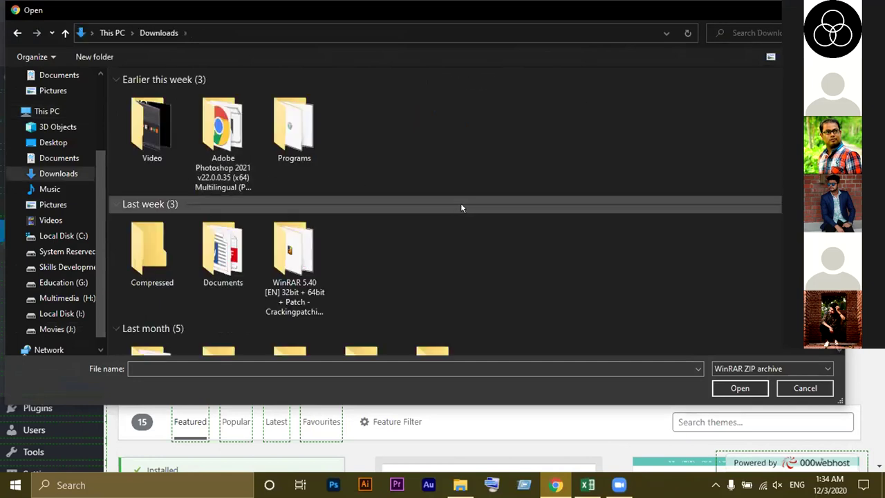
pyautogui.scroll(-3, 525, 233)
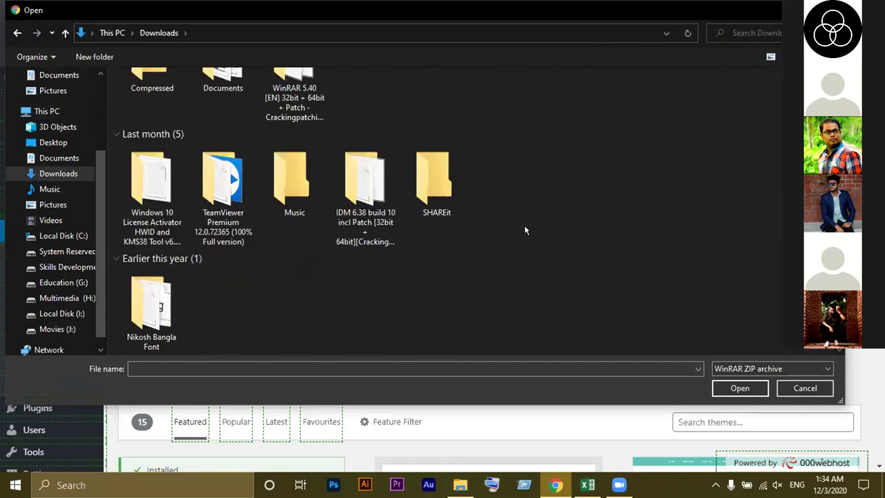
pyautogui.scroll(3, 525, 231)
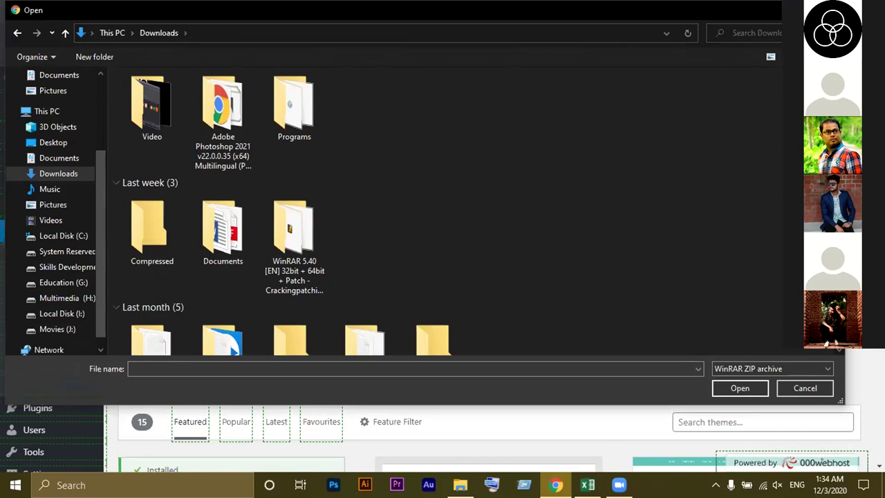
pyautogui.press('Escape')
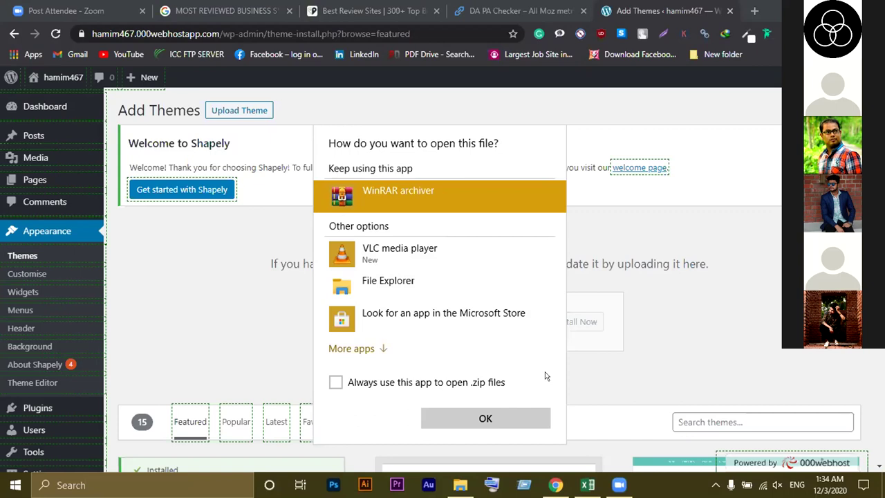
pyautogui.click(719, 237)
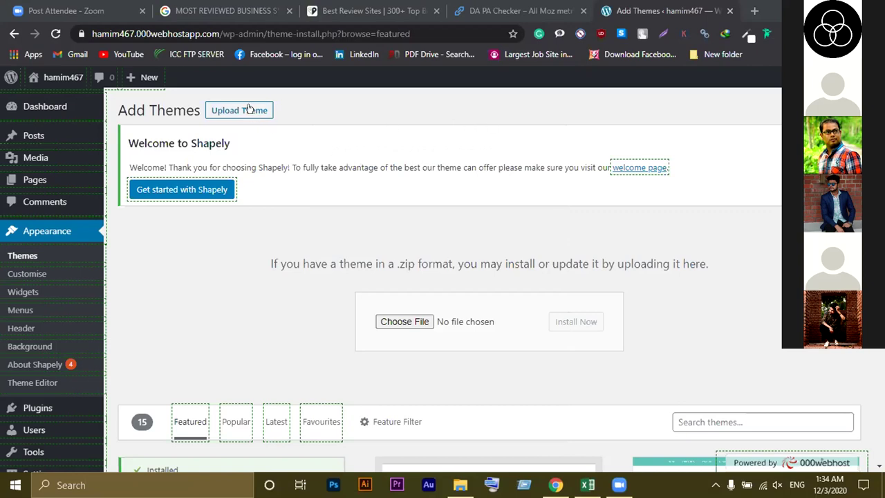
pyautogui.press('super+d')
pyautogui.click(460, 484)
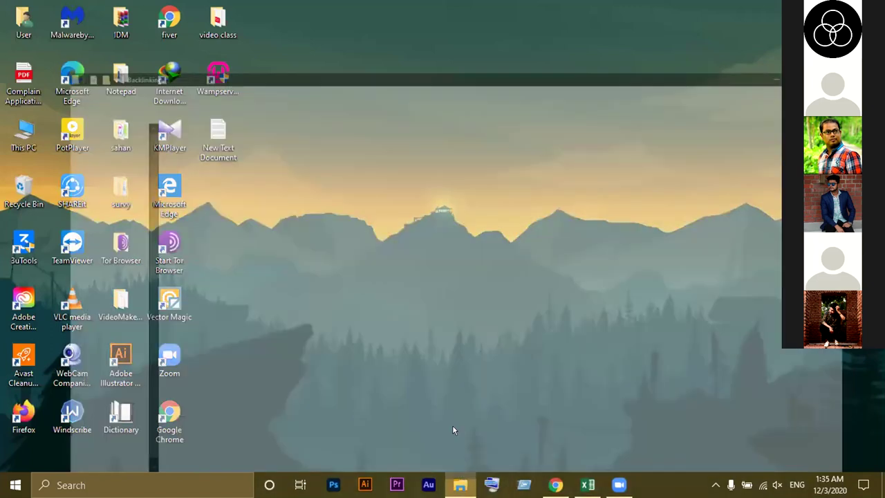
pyautogui.click(69, 215)
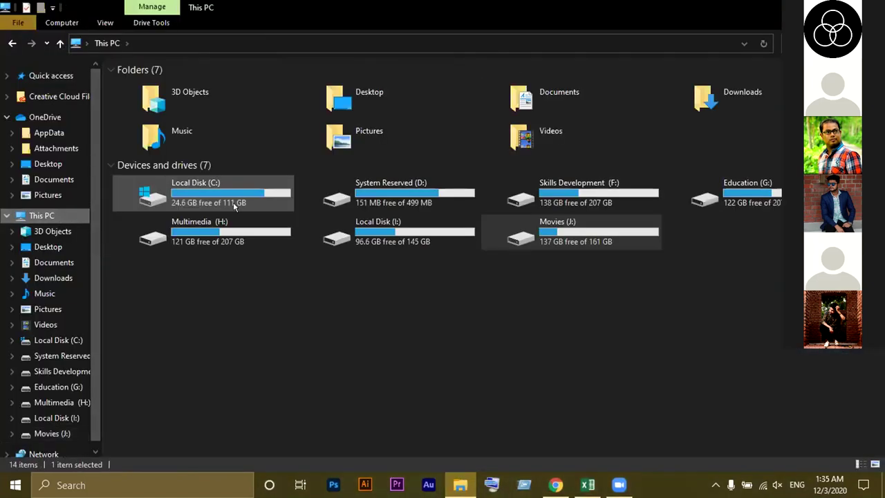
pyautogui.click(731, 100)
pyautogui.doubleClick(730, 100)
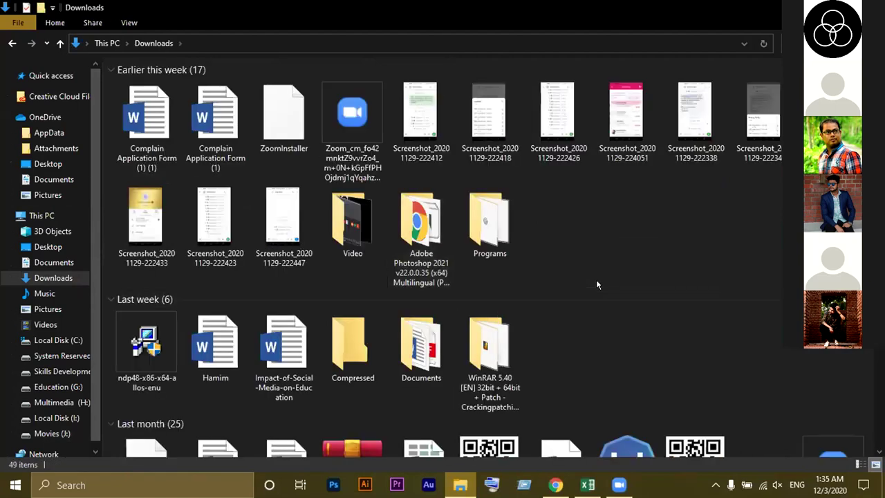
pyautogui.scroll(-5, 597, 283)
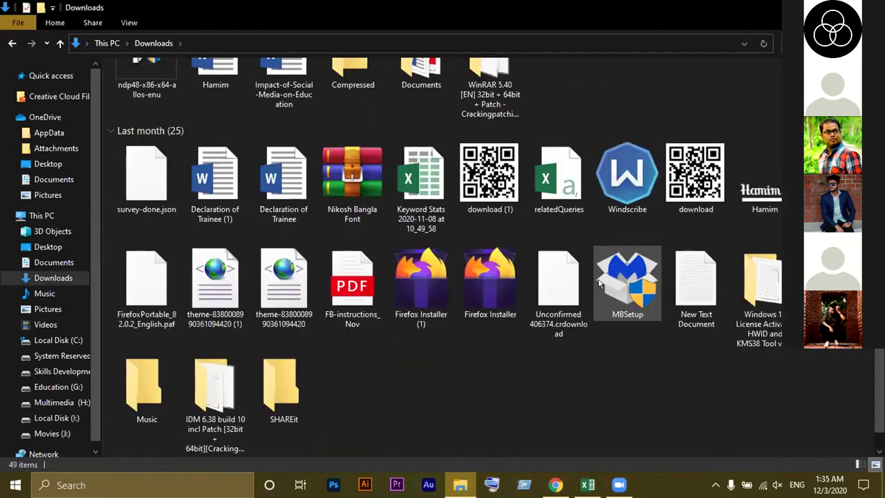
pyautogui.scroll(-2, 581, 332)
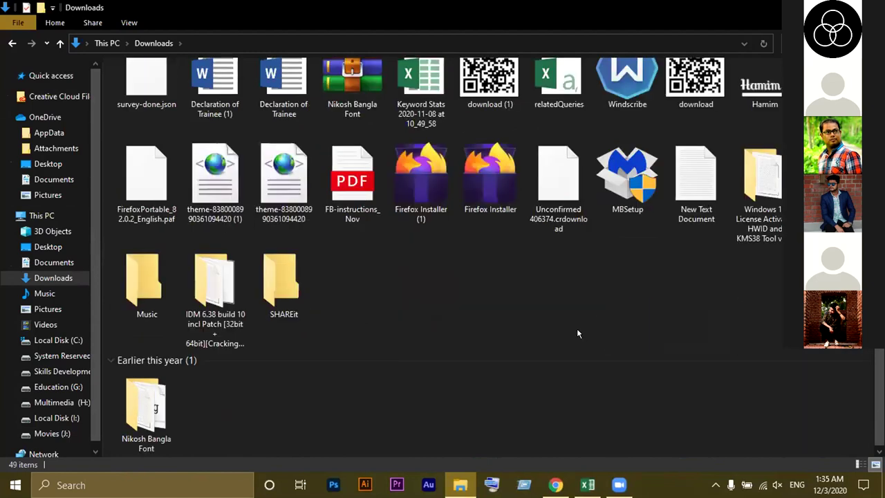
pyautogui.scroll(7, 577, 328)
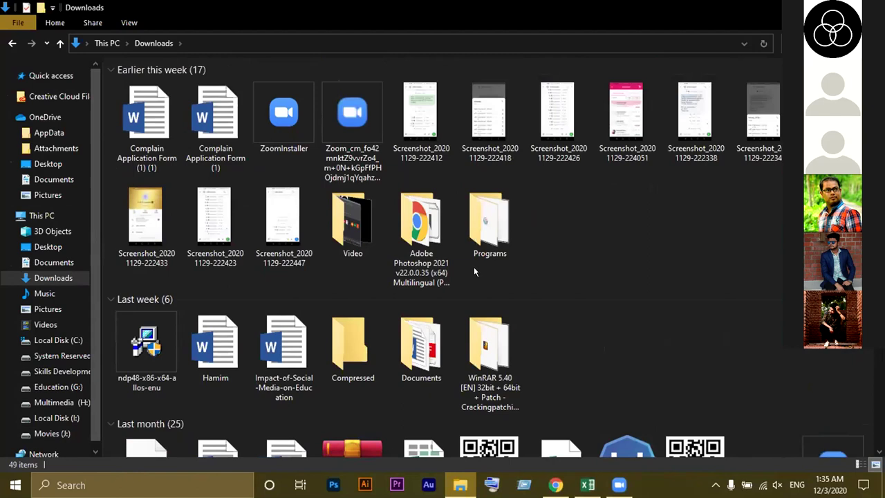
pyautogui.click(618, 484)
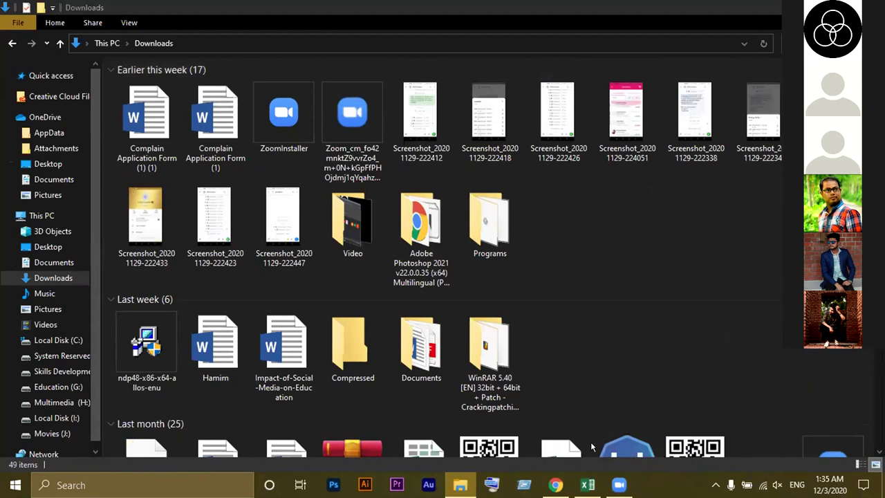
pyautogui.press('super+d')
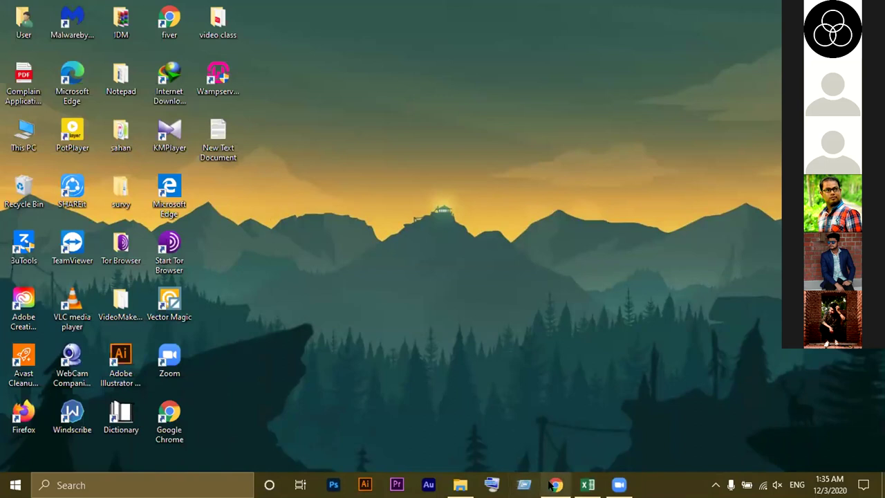
# Choose saasland.zip from Movies (J:) > Ledp class as the theme upload file
pyautogui.moveTo(555, 485)
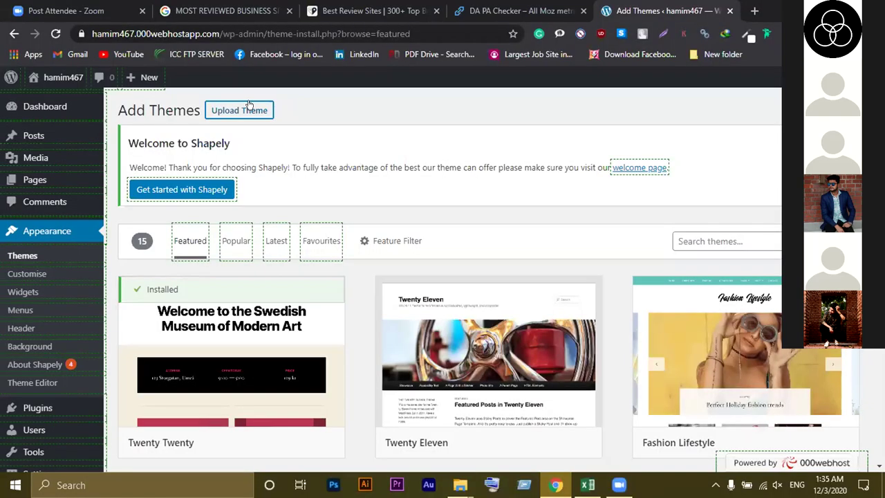
pyautogui.click(246, 109)
pyautogui.click(403, 317)
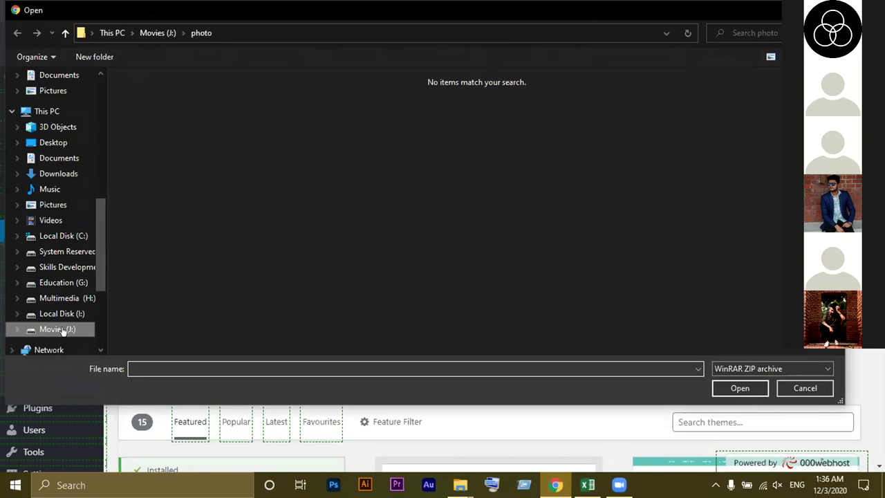
pyautogui.click(59, 328)
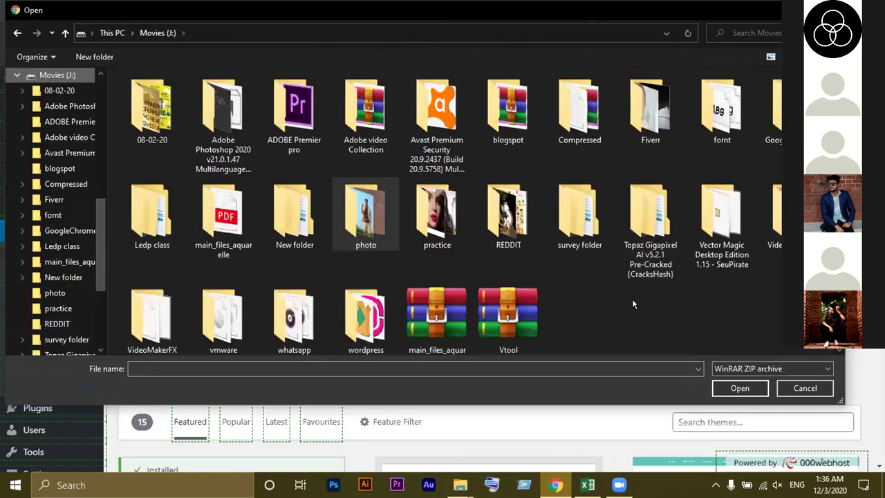
pyautogui.scroll(-1, 631, 298)
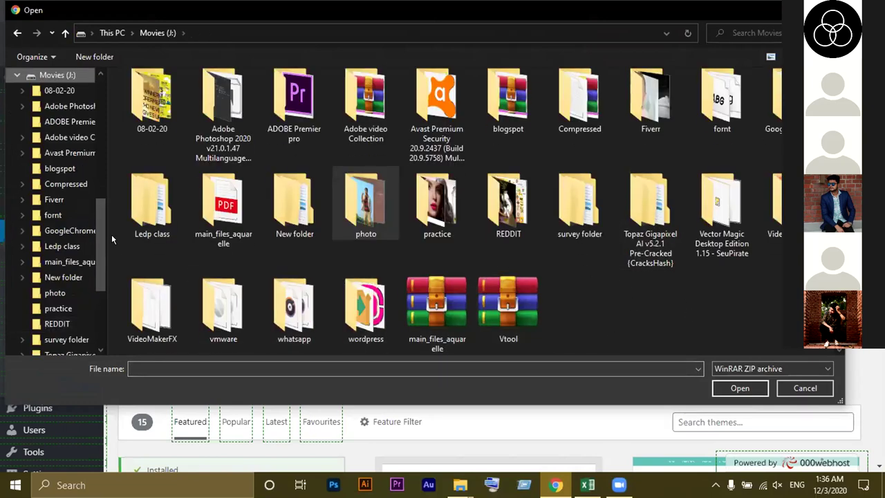
pyautogui.doubleClick(144, 219)
pyautogui.click(194, 94)
pyautogui.click(740, 388)
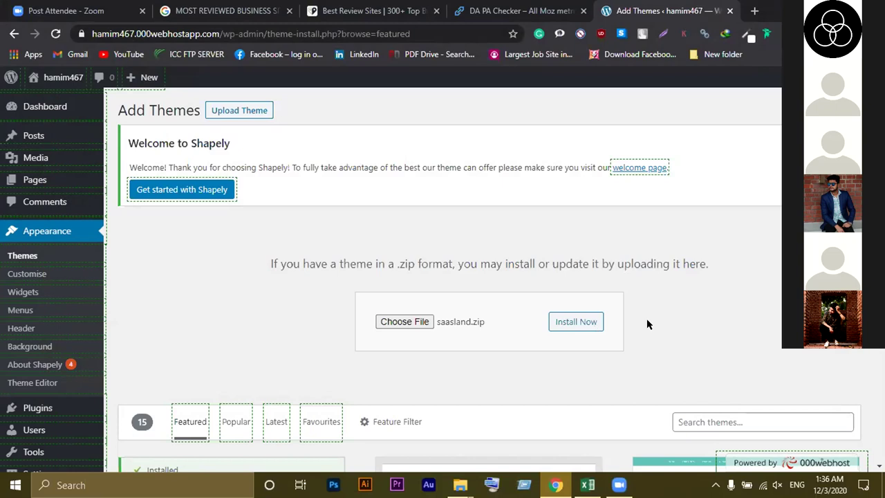
# Install the chosen saasland theme, open a spare tab, then return to the expired-link tab
pyautogui.click(586, 322)
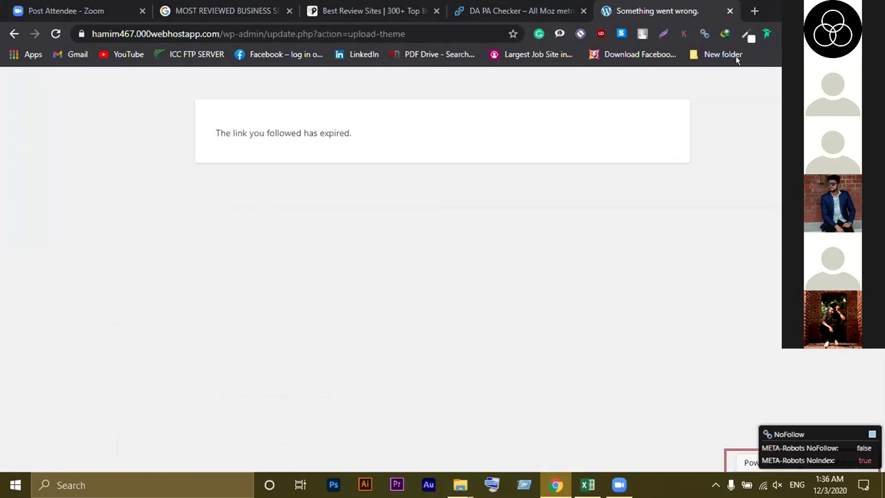
pyautogui.click(753, 10)
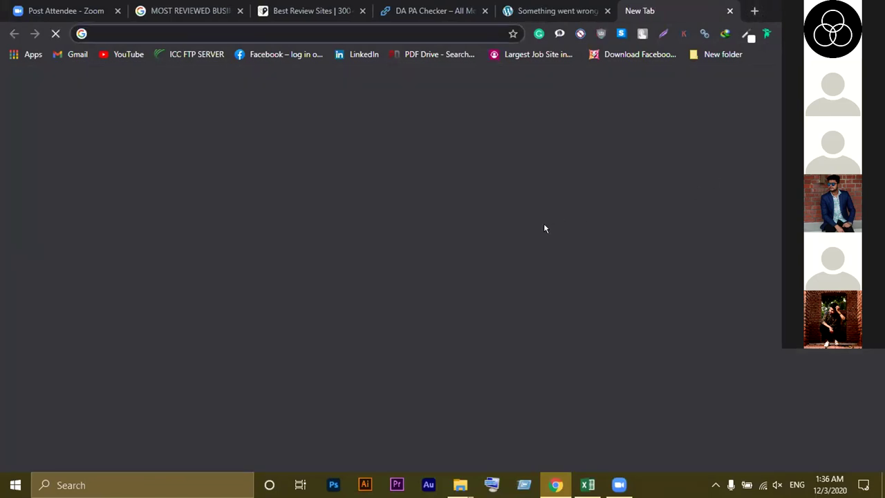
pyautogui.write('at')
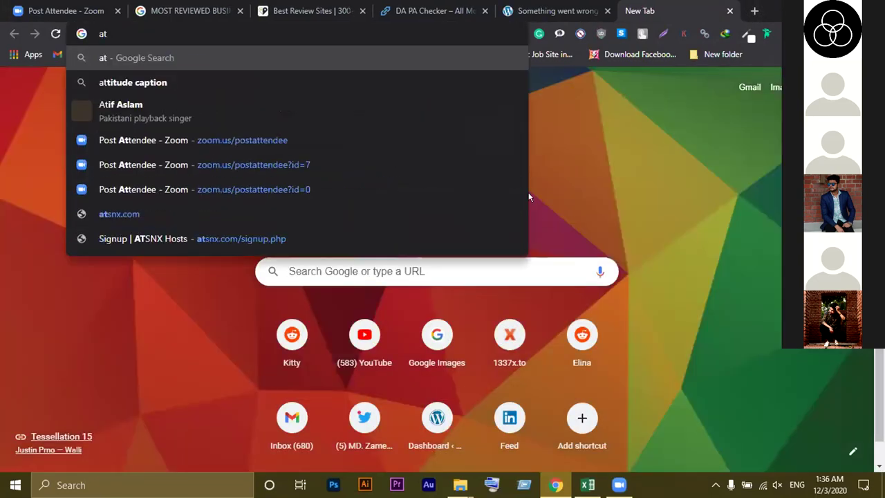
pyautogui.click(565, 18)
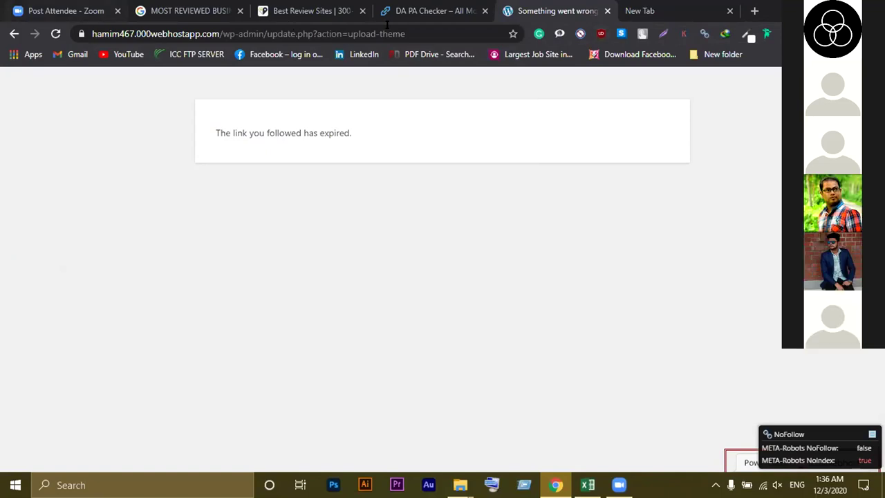
# Reload the 'link you followed has expired' page with F5
pyautogui.press('F5')
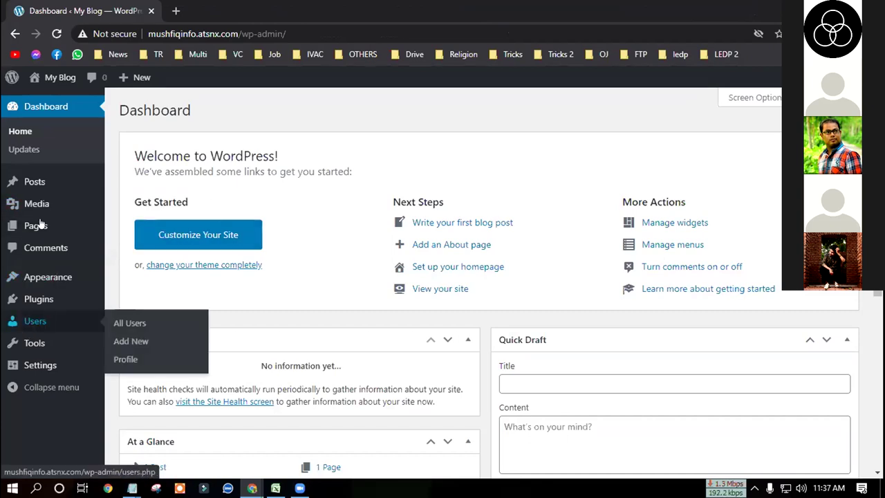
# Delete the Akismet Anti-Spam and Hello Dolly plugins, then go to Appearance > Themes
pyautogui.moveTo(39, 184)
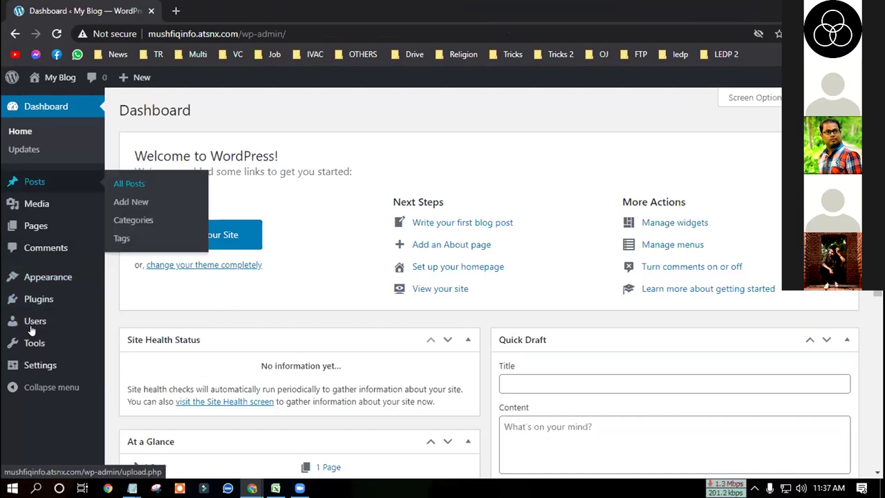
pyautogui.click(36, 300)
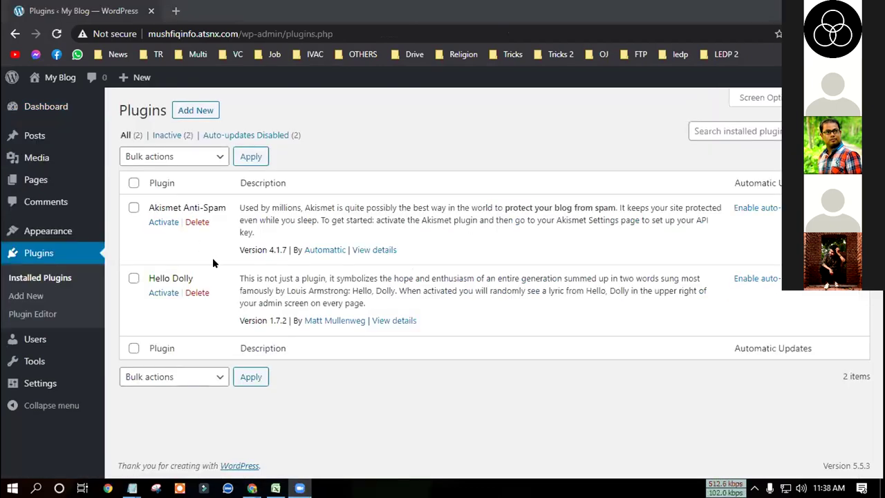
pyautogui.click(197, 222)
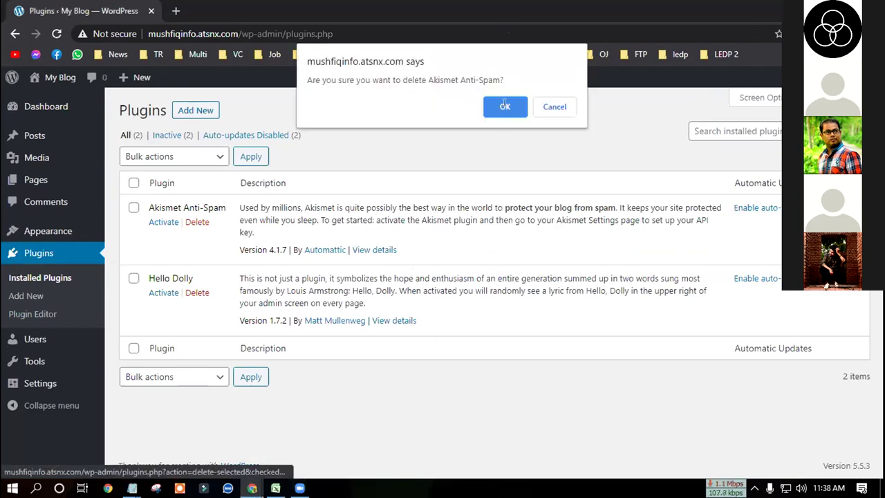
pyautogui.press('Return')
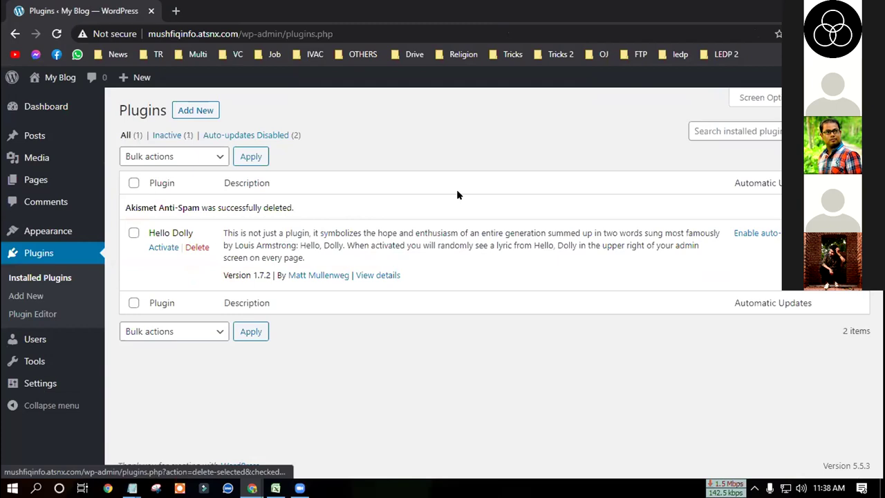
pyautogui.click(196, 247)
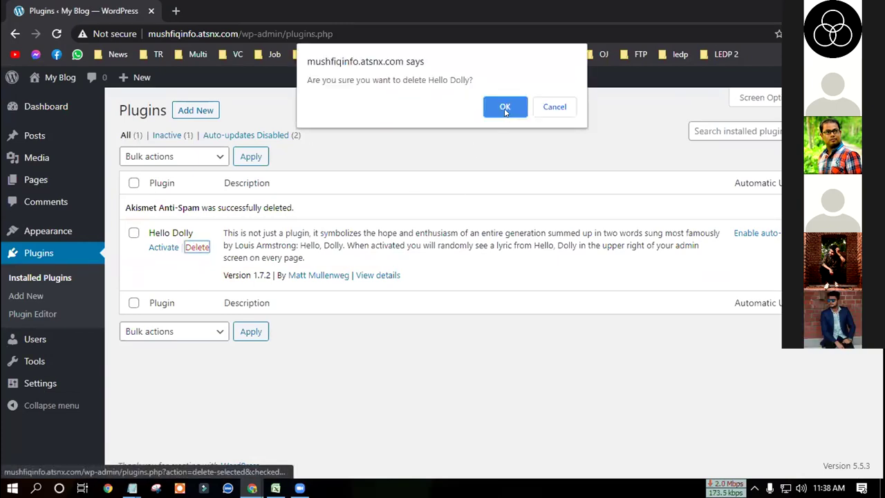
pyautogui.press('Return')
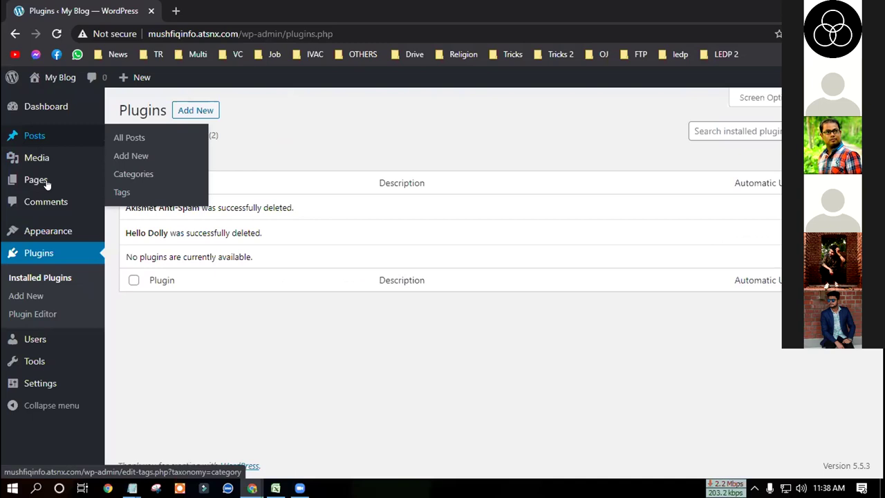
pyautogui.moveTo(61, 231)
pyautogui.click(138, 234)
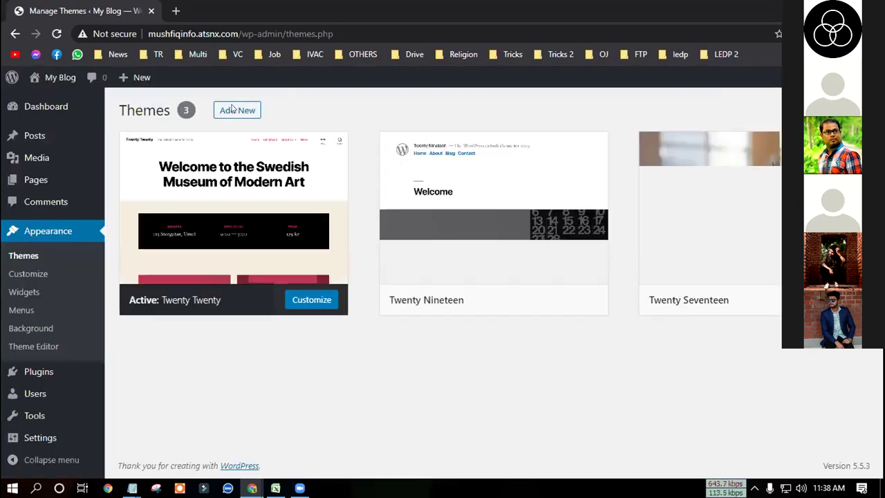
# Choose saasland.zip from the saasland folder in the Upload Theme form
pyautogui.click(237, 110)
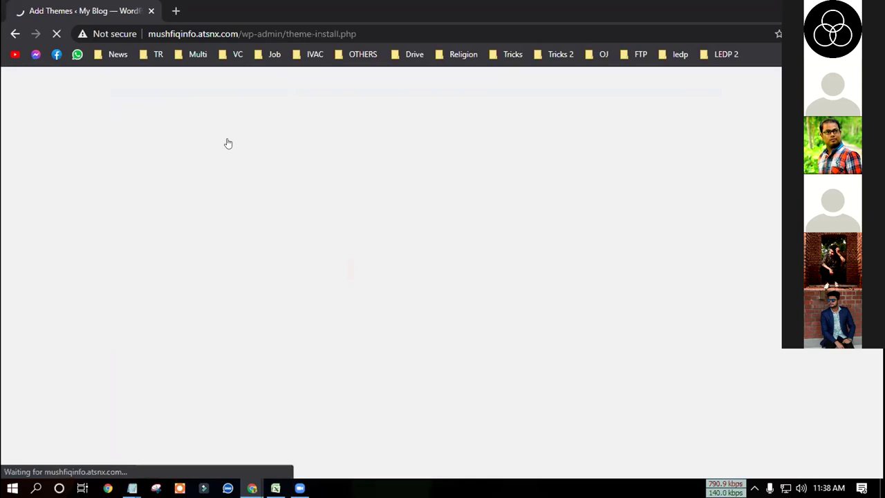
pyautogui.click(228, 114)
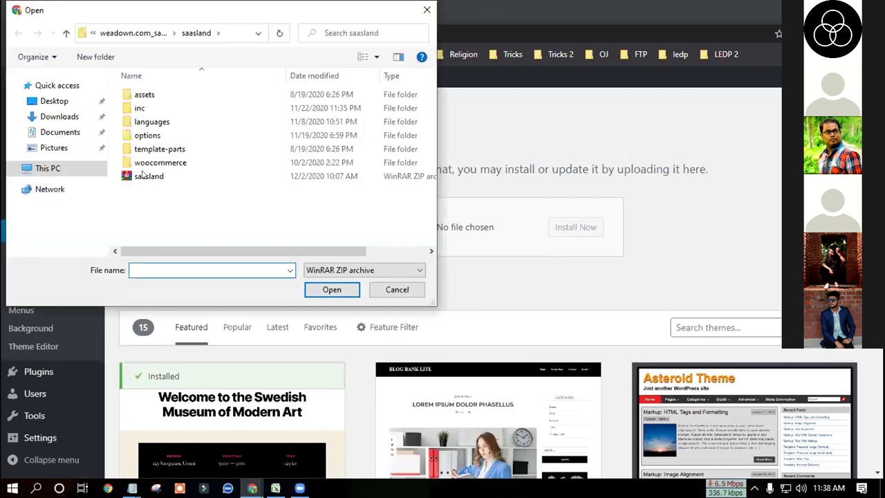
pyautogui.click(142, 176)
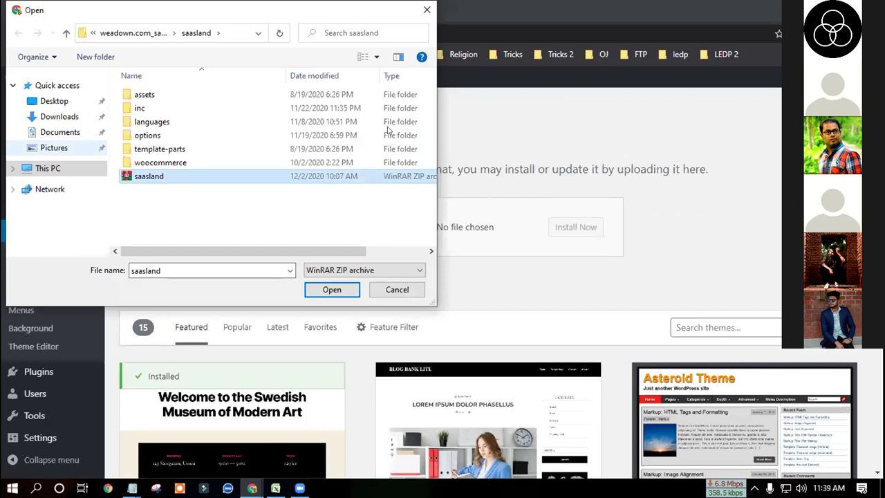
pyautogui.click(60, 116)
pyautogui.click(316, 290)
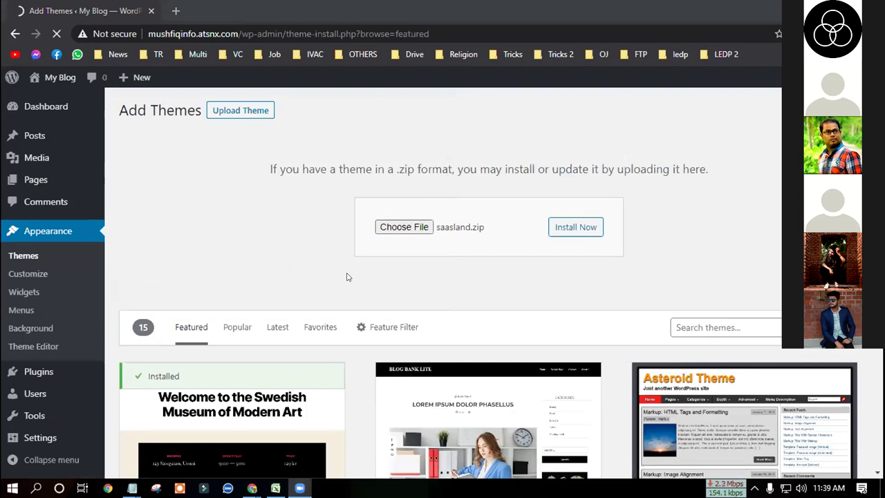
# Install saasland.zip and, once it reports success, activate the Saasland theme
pyautogui.click(585, 226)
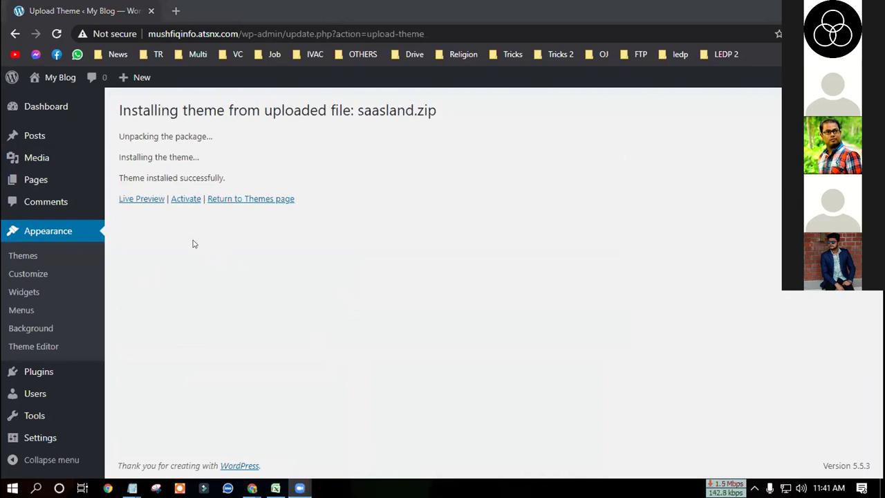
pyautogui.click(187, 202)
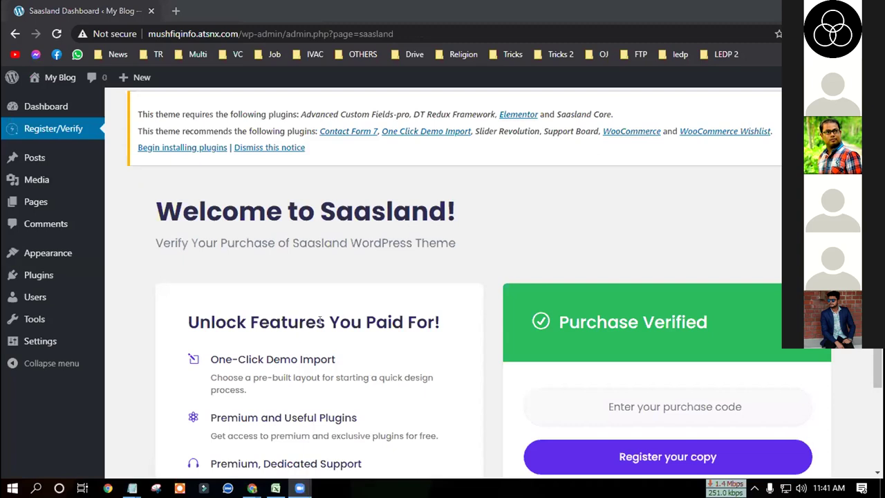
pyautogui.scroll(-2, 322, 320)
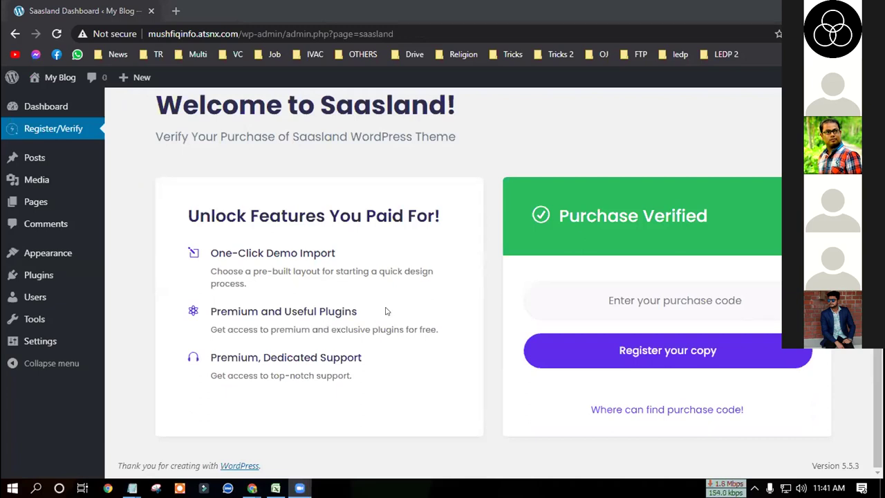
pyautogui.scroll(2, 386, 311)
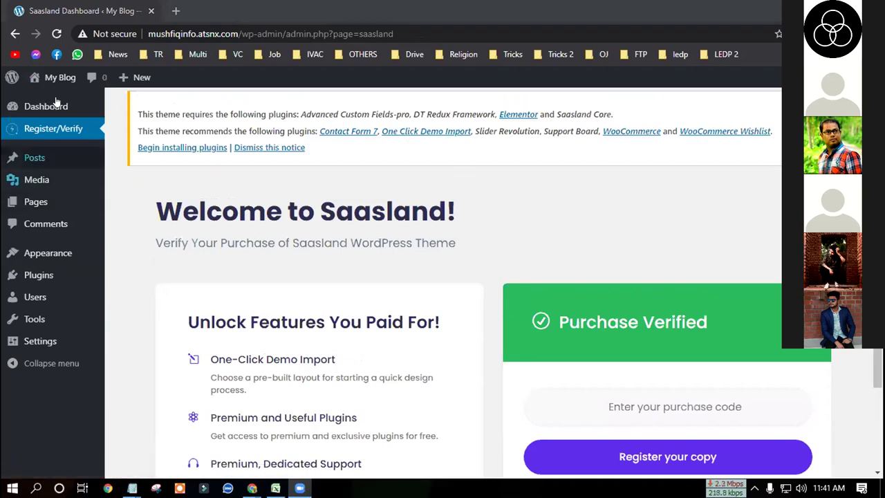
pyautogui.moveTo(50, 80)
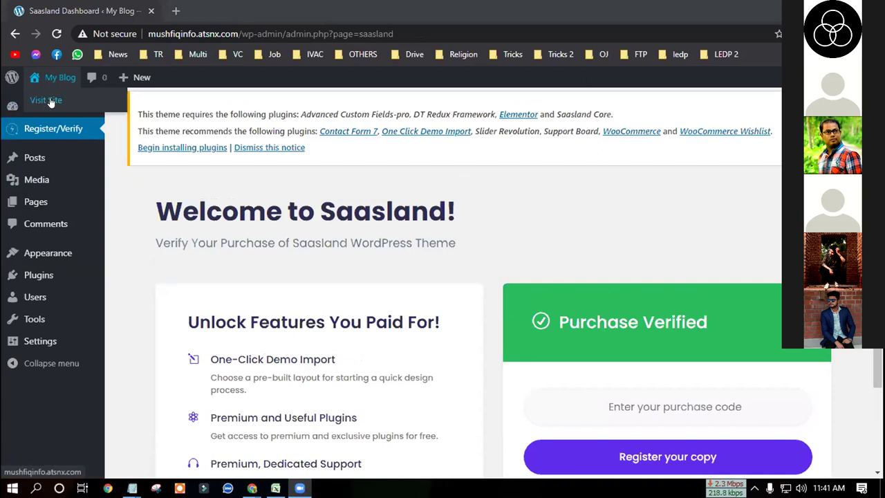
pyautogui.rightClick(53, 101)
pyautogui.click(85, 112)
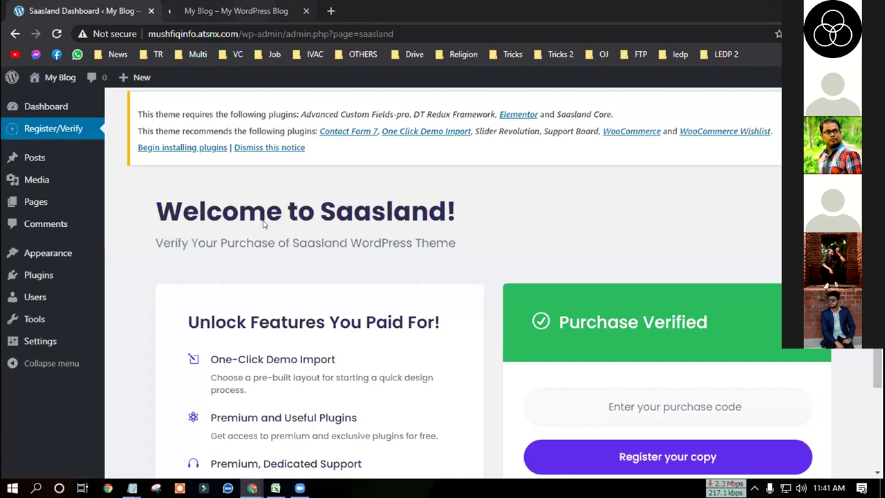
pyautogui.hotkey('ctrl', 'Tab')
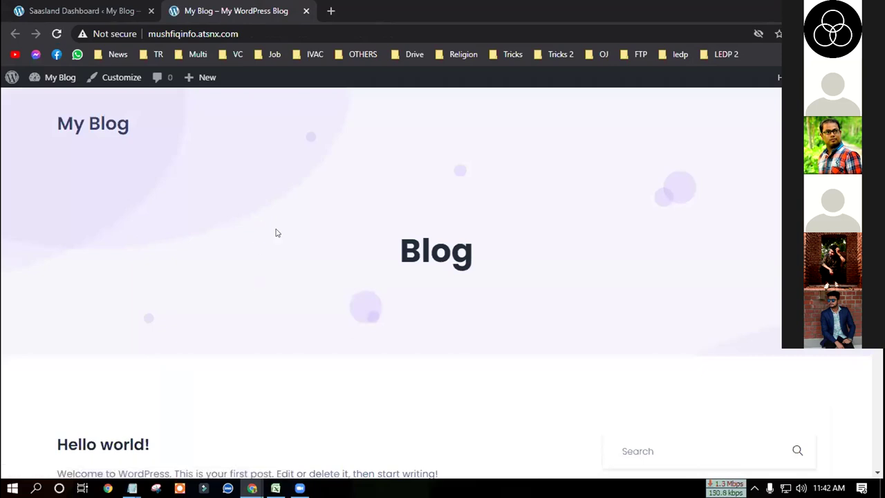
pyautogui.scroll(-4, 276, 233)
pyautogui.scroll(-3, 276, 233)
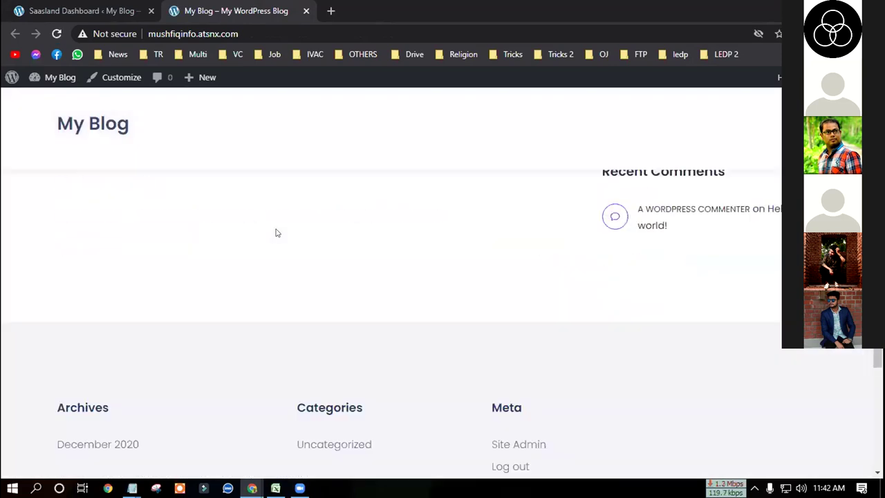
pyautogui.scroll(-5, 275, 232)
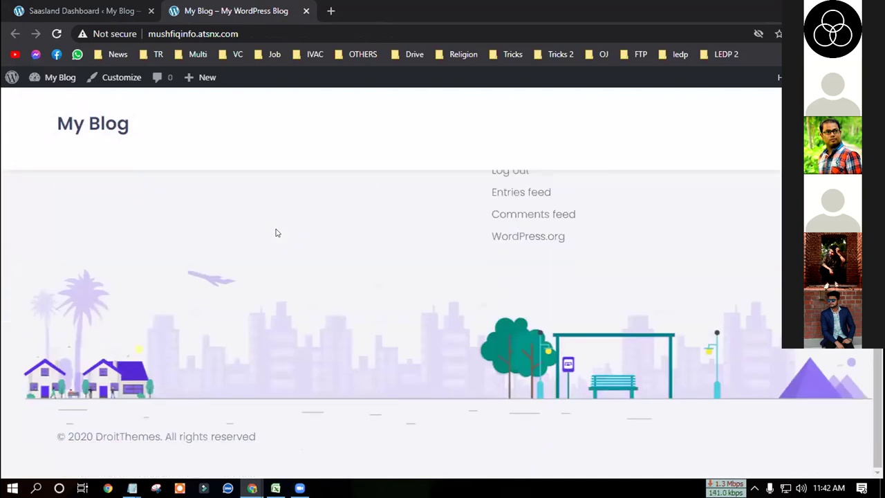
pyautogui.scroll(5, 276, 232)
pyautogui.scroll(5, 275, 233)
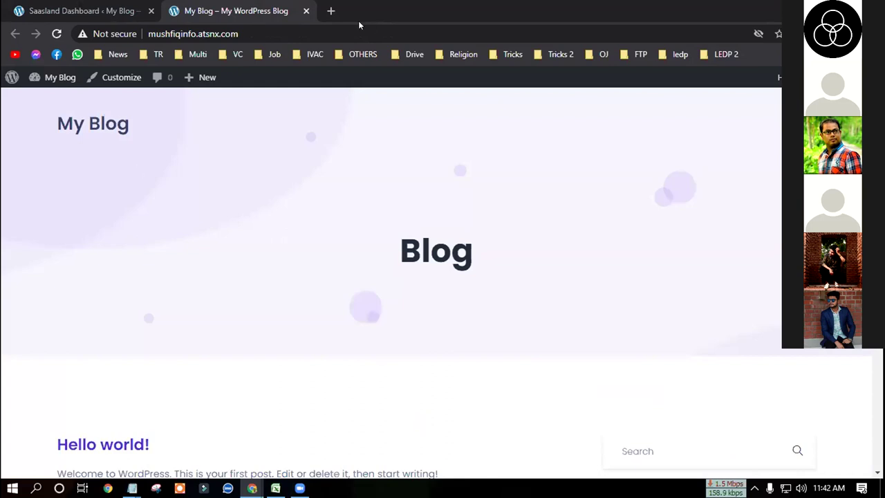
pyautogui.hotkey('ctrl', 'w')
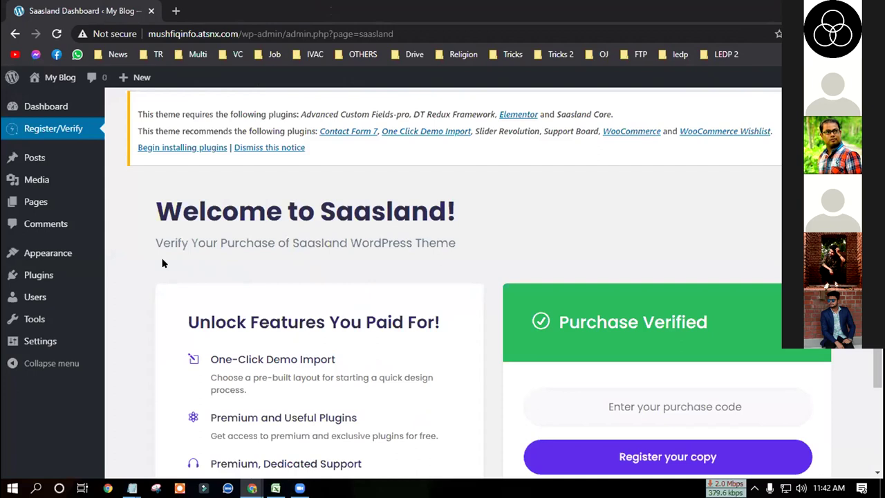
# Set the bulk action to Install and select every listed plugin
pyautogui.click(163, 149)
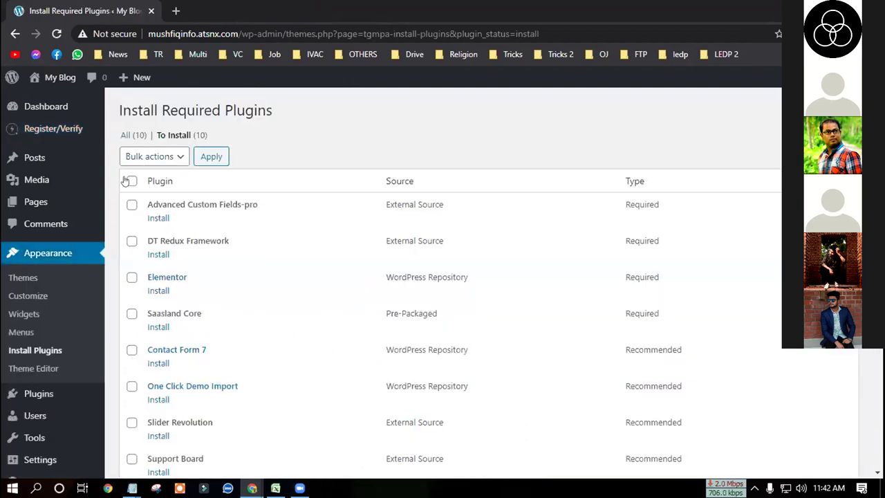
pyautogui.scroll(-3, 279, 235)
pyautogui.scroll(3, 207, 235)
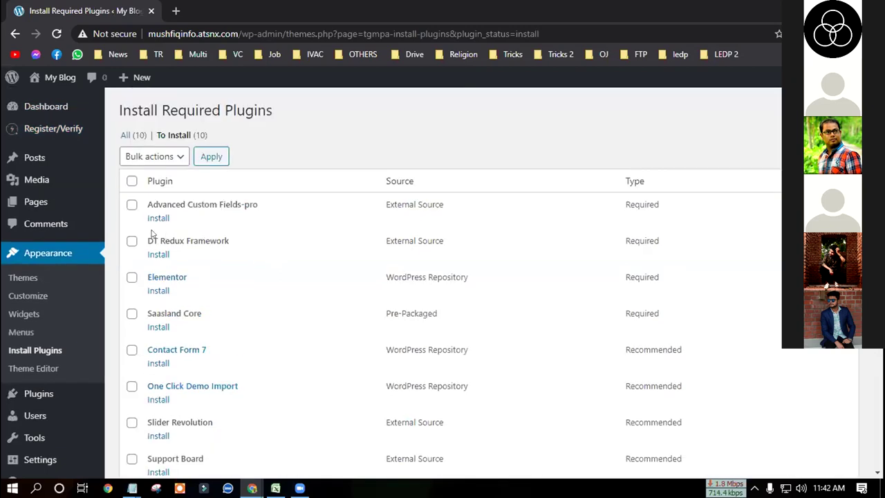
pyautogui.click(171, 159)
pyautogui.click(147, 187)
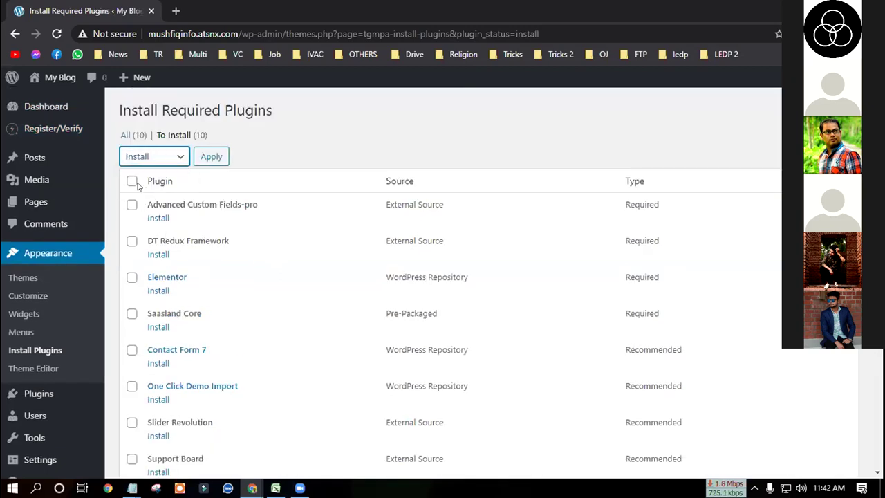
pyautogui.click(131, 181)
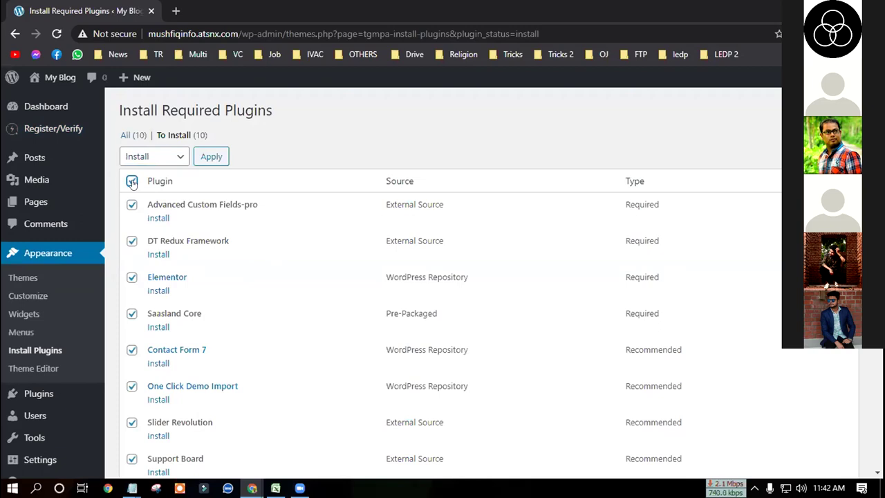
pyautogui.click(132, 182)
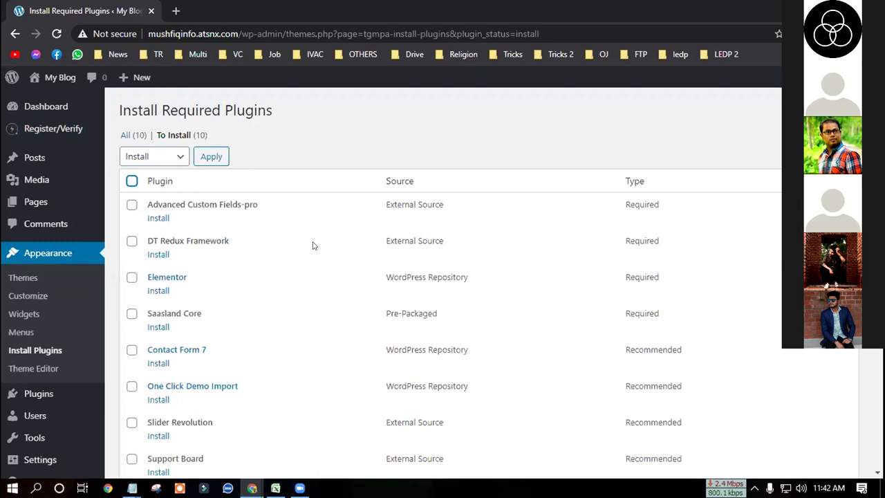
pyautogui.click(131, 181)
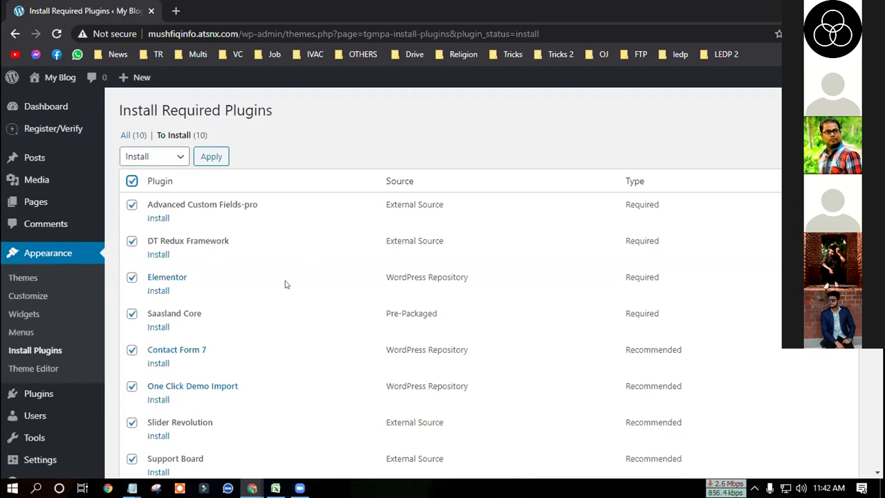
# Untick WooCommerce Wishlist and WooCommerce to exclude them from the install
pyautogui.scroll(-3, 286, 284)
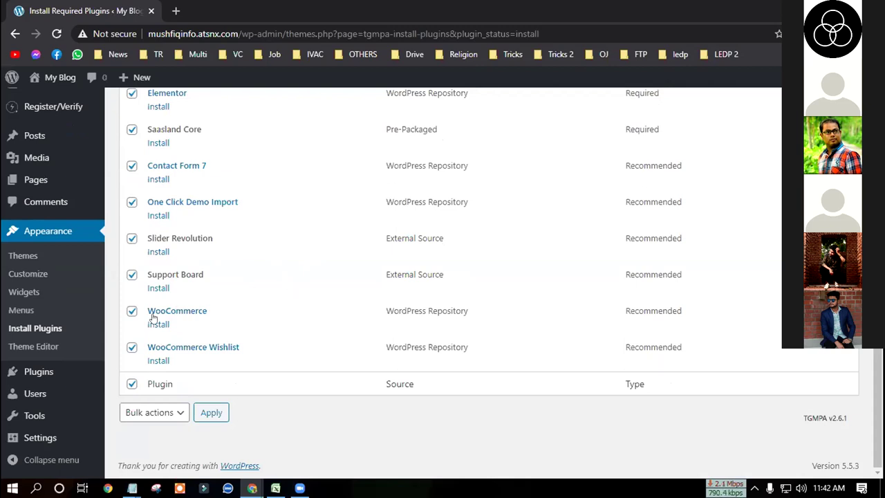
pyautogui.click(132, 348)
pyautogui.click(131, 312)
pyautogui.scroll(3, 156, 311)
pyautogui.scroll(-3, 156, 311)
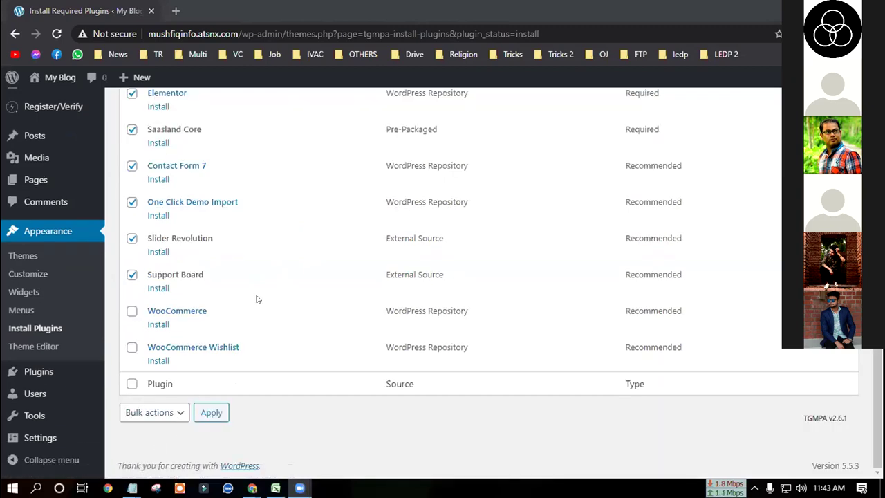
pyautogui.scroll(3, 255, 298)
# Apply the bulk install for the 8 selected plugins
pyautogui.click(211, 156)
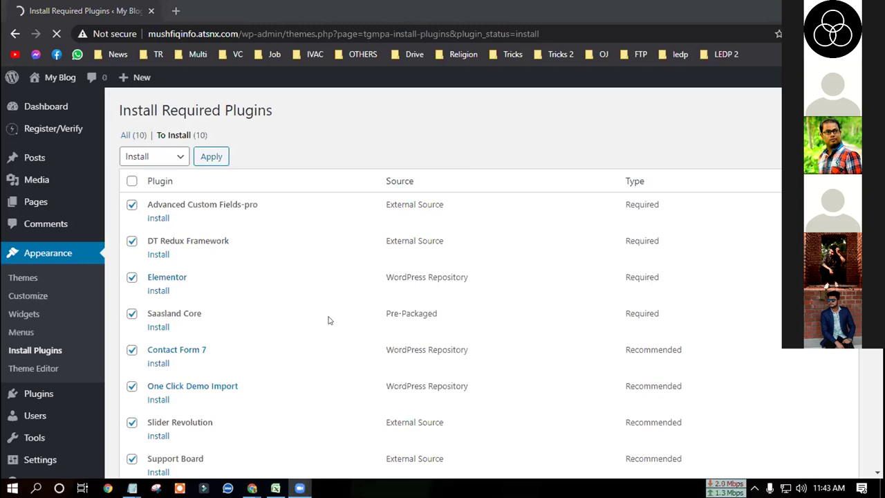
pyautogui.scroll(-3, 329, 320)
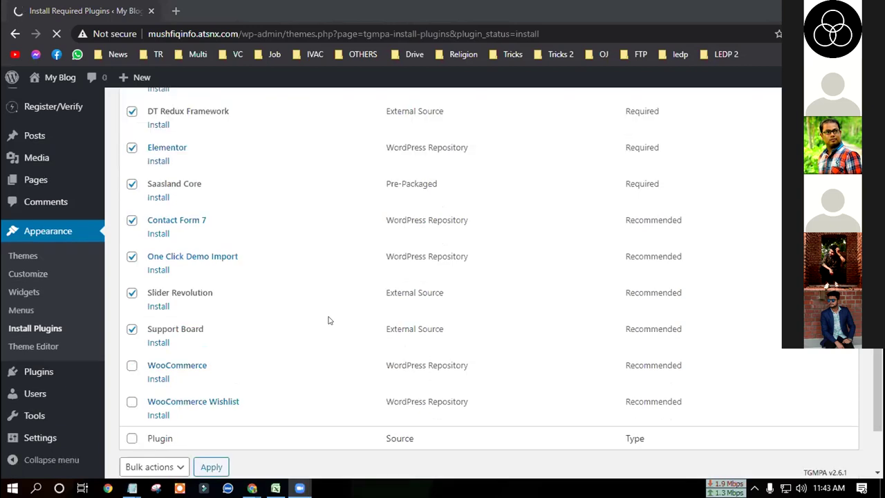
pyautogui.scroll(-2, 329, 320)
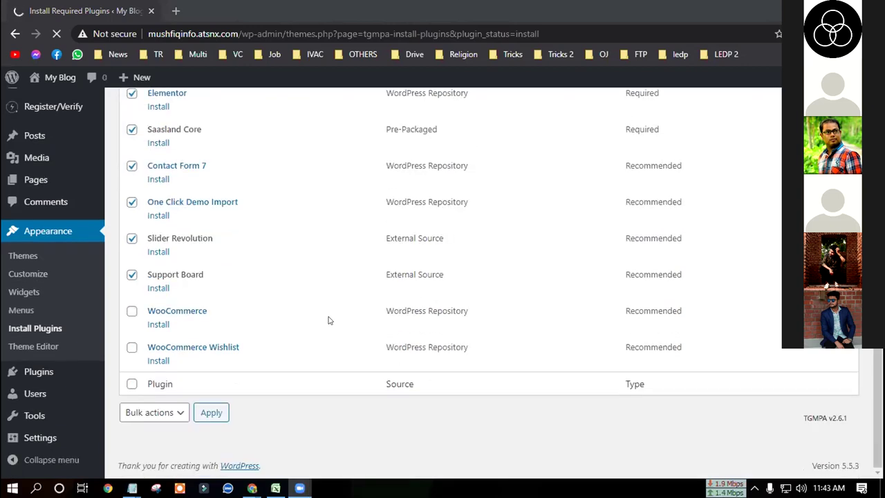
pyautogui.scroll(5, 329, 320)
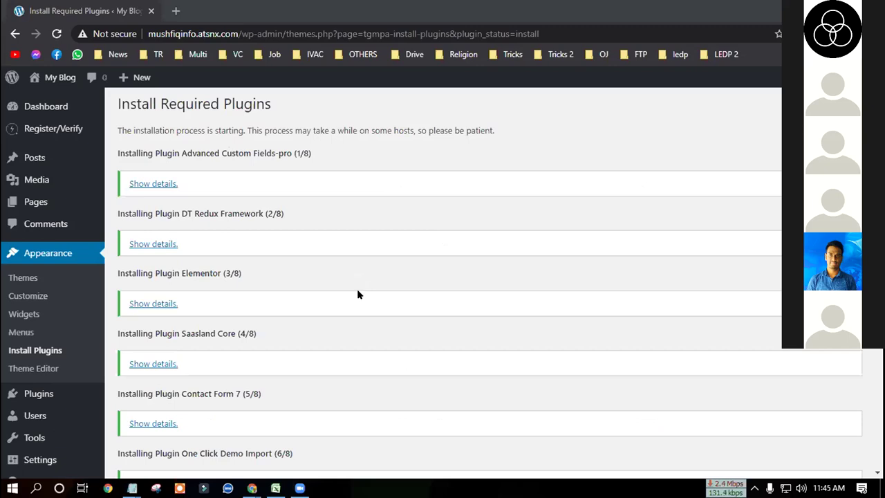
# Reload the stalled Install Required Plugins page after the batch install progresses
pyautogui.scroll(-3, 357, 294)
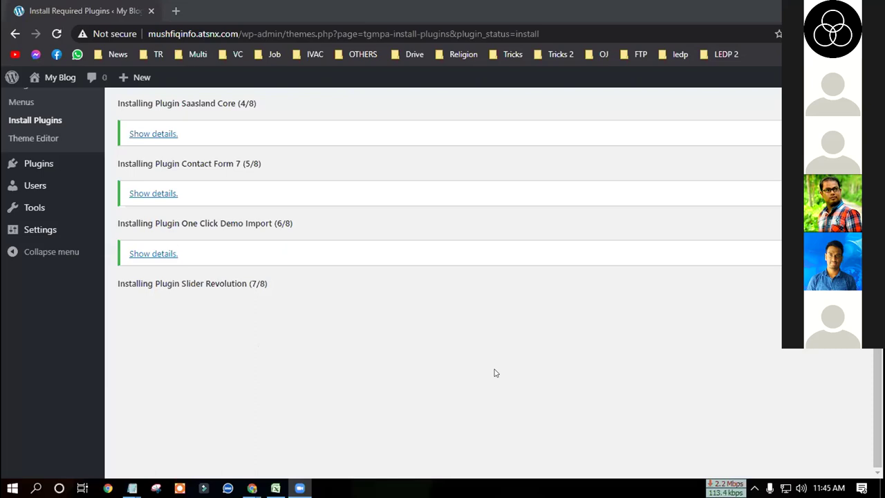
pyautogui.click(54, 32)
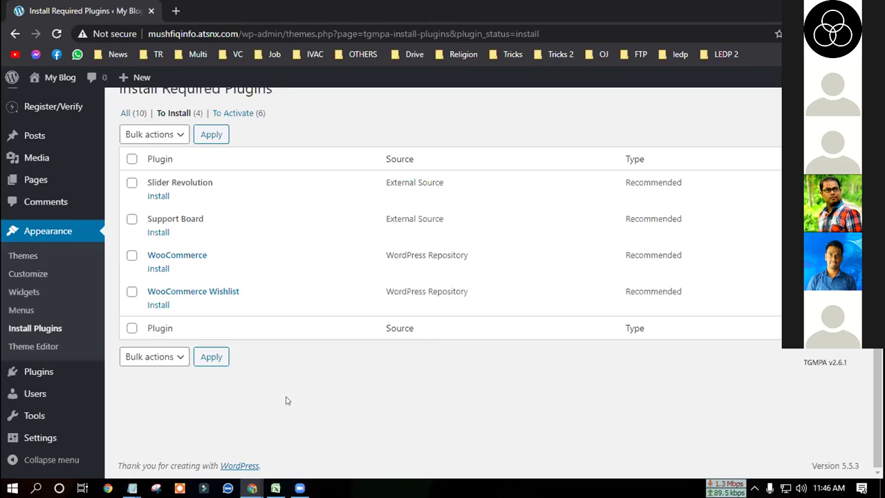
# Bulk-install Slider Revolution and Support Board with the Install bulk action
pyautogui.click(132, 182)
pyautogui.click(132, 218)
pyautogui.click(174, 135)
pyautogui.click(143, 163)
pyautogui.click(210, 135)
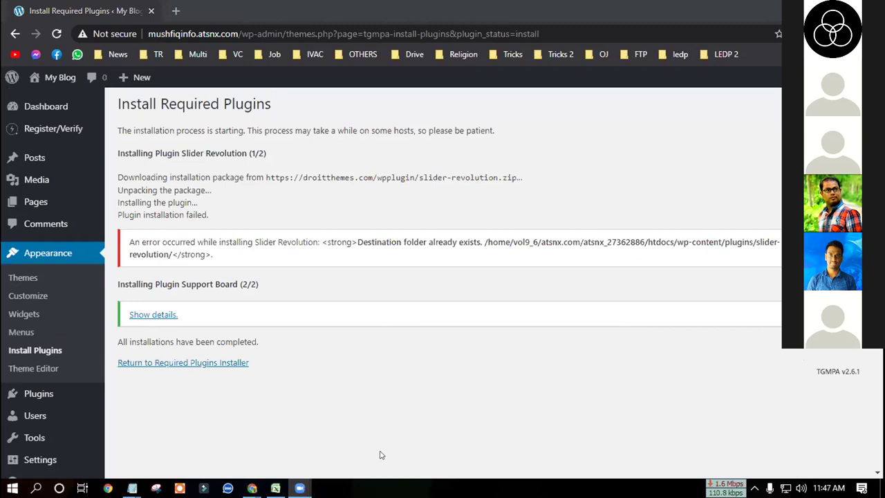
# Return to the required plugins installer and apply the To Install (3) filter
pyautogui.click(183, 364)
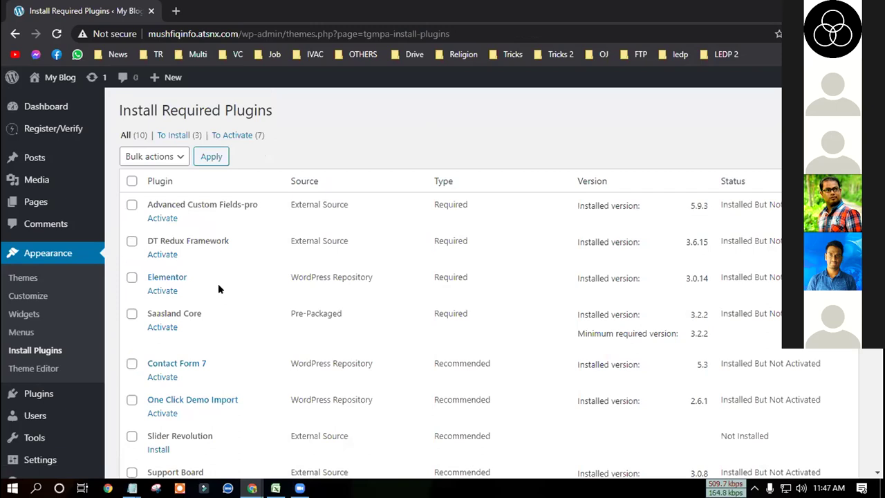
pyautogui.scroll(-1, 218, 284)
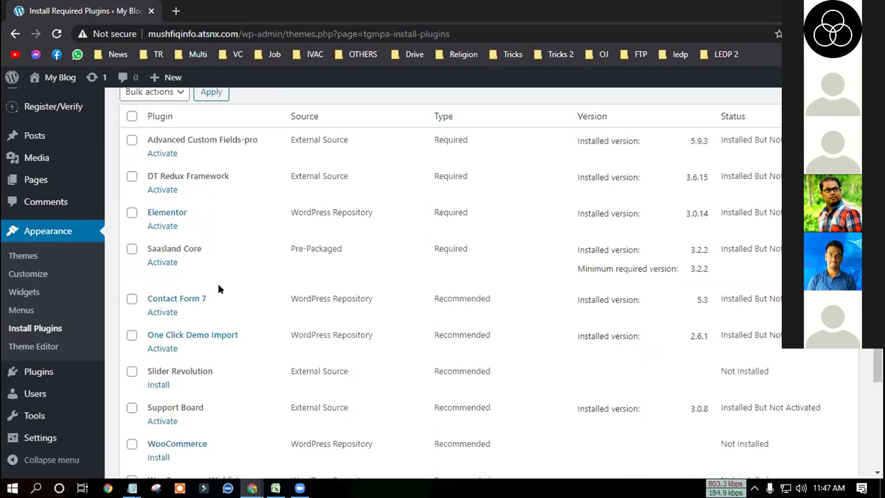
pyautogui.scroll(1, 217, 285)
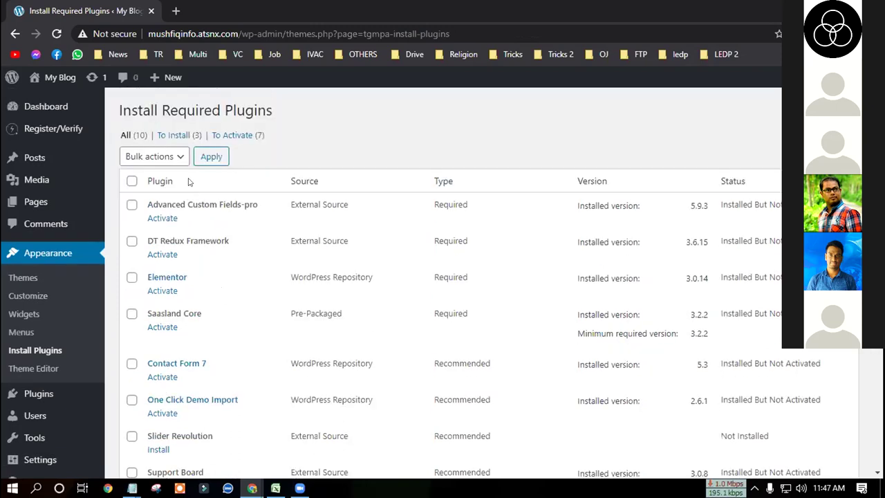
pyautogui.click(178, 137)
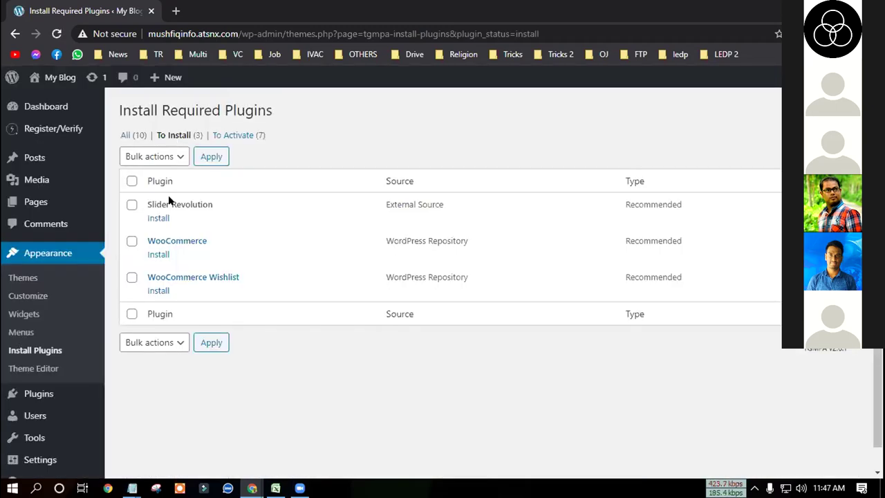
# Tick only Slider Revolution and retry installing it through its own Install link
pyautogui.click(131, 204)
pyautogui.click(131, 240)
pyautogui.press('space')
pyautogui.click(171, 163)
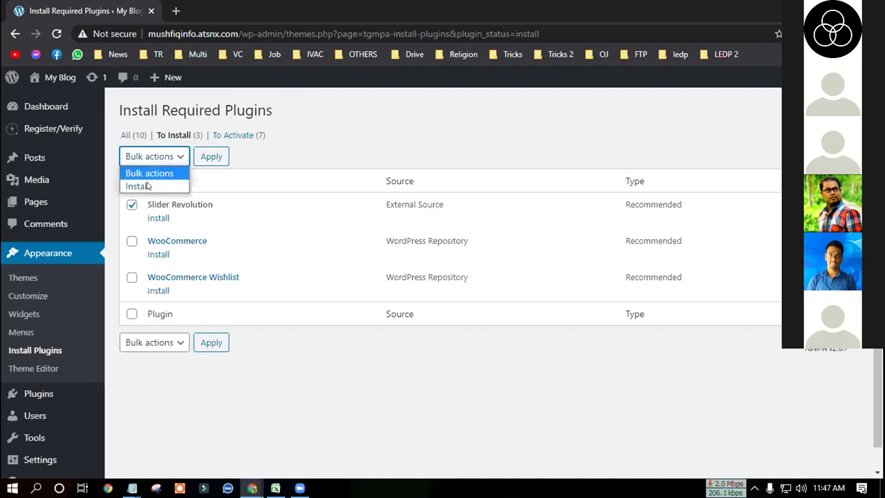
pyautogui.click(177, 186)
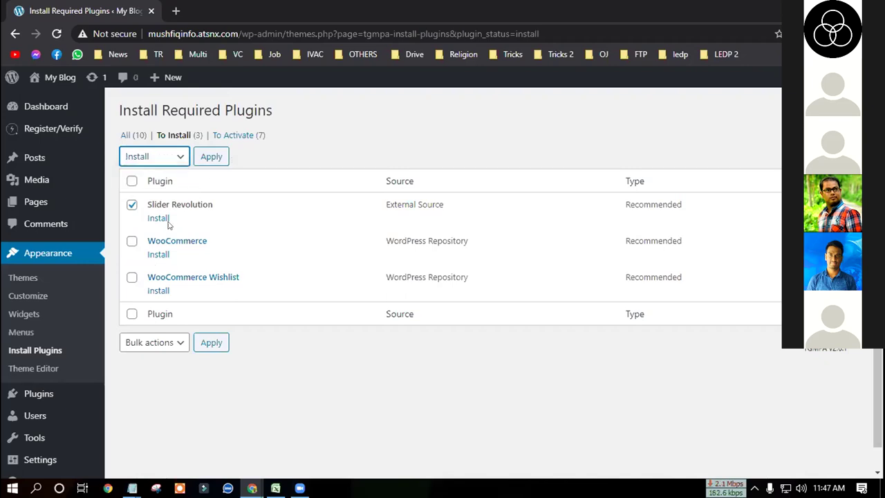
pyautogui.click(159, 218)
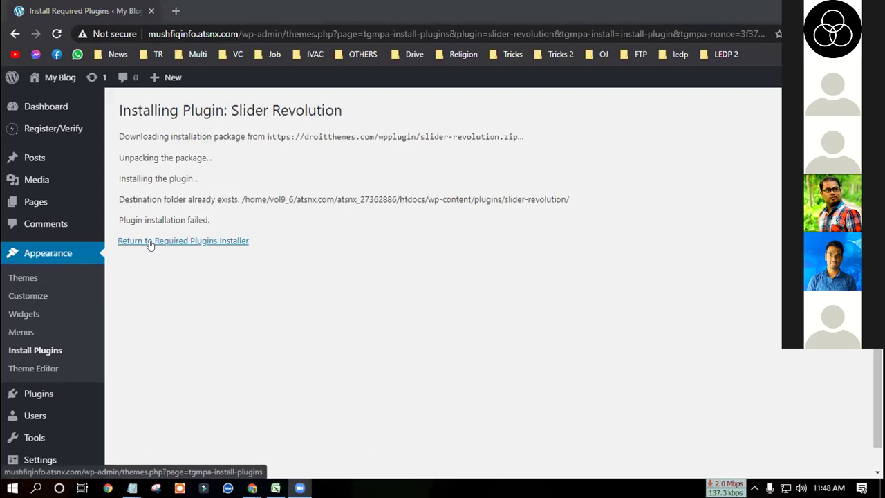
pyautogui.scroll(-1, 51, 338)
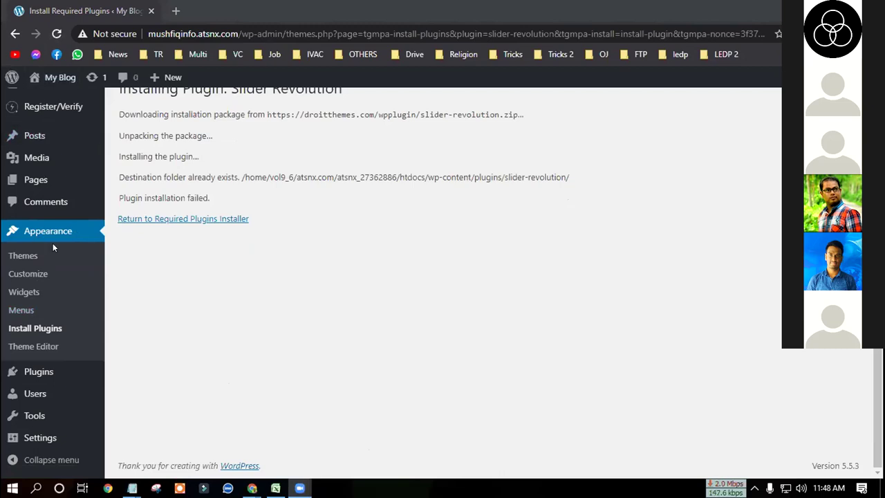
pyautogui.scroll(1, 54, 150)
# Go to the Dashboard and then its Updates page
pyautogui.click(48, 107)
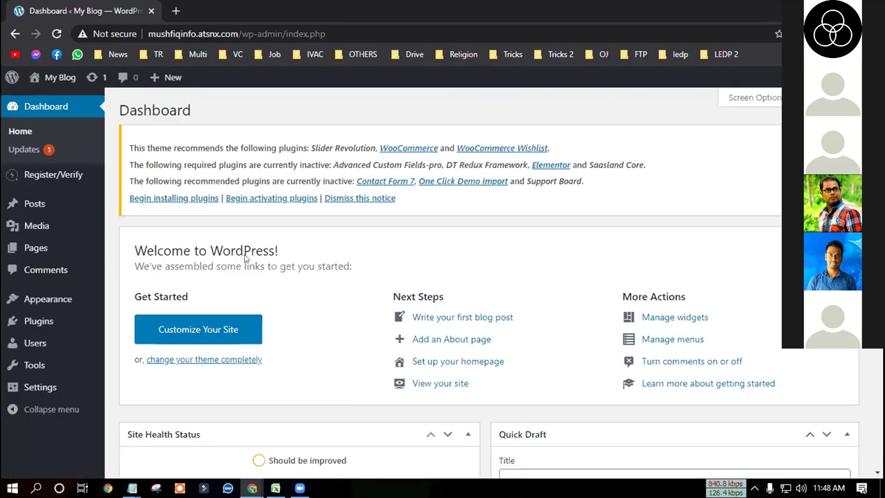
pyautogui.click(39, 151)
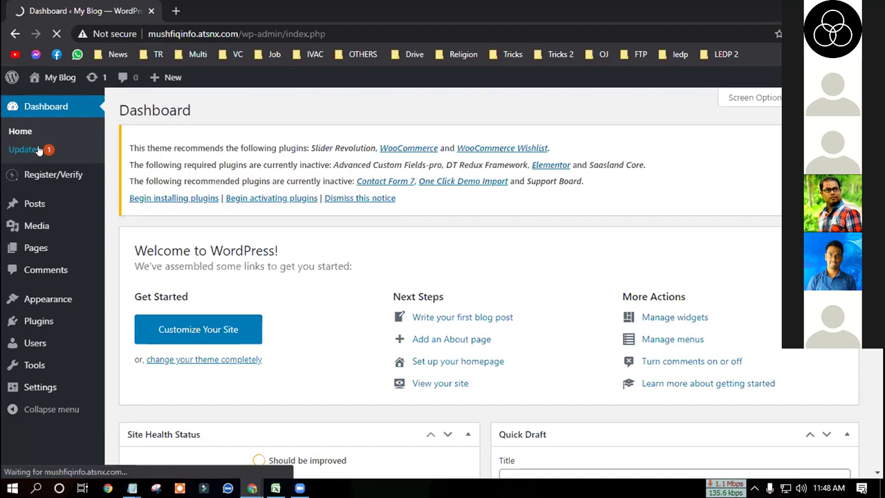